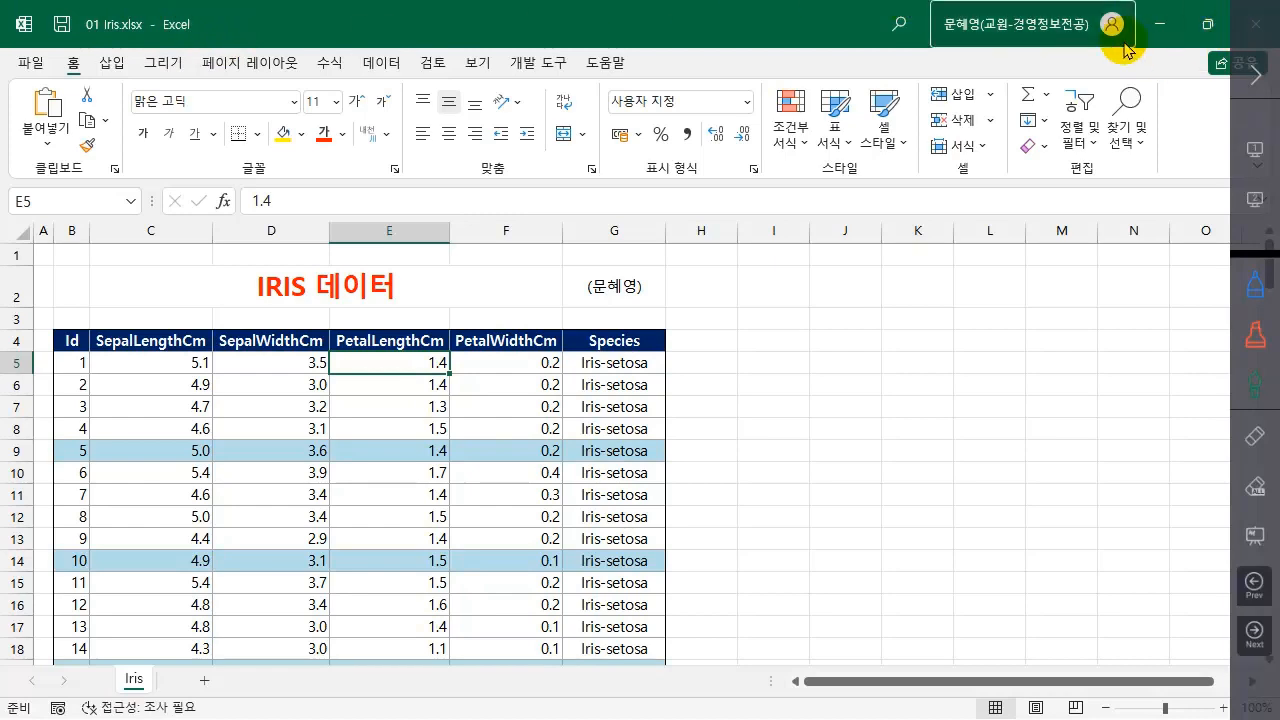
click(1256, 74)
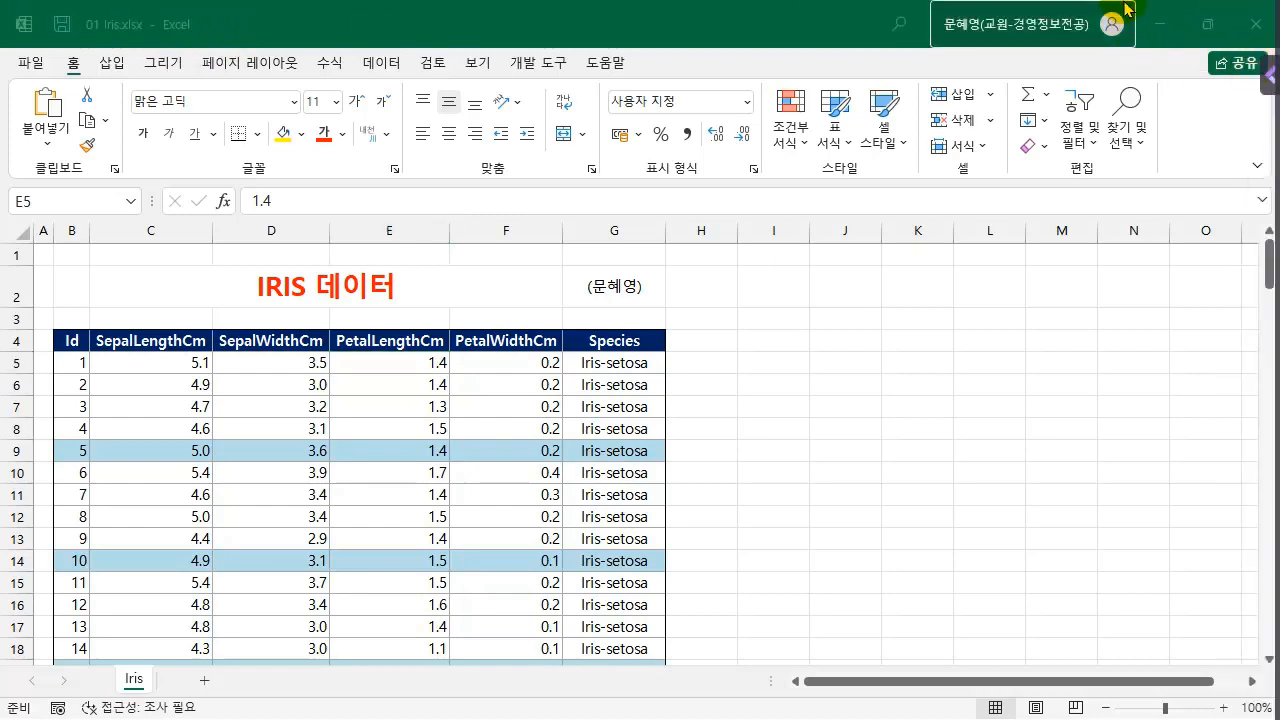
mouse_move(1206, 12)
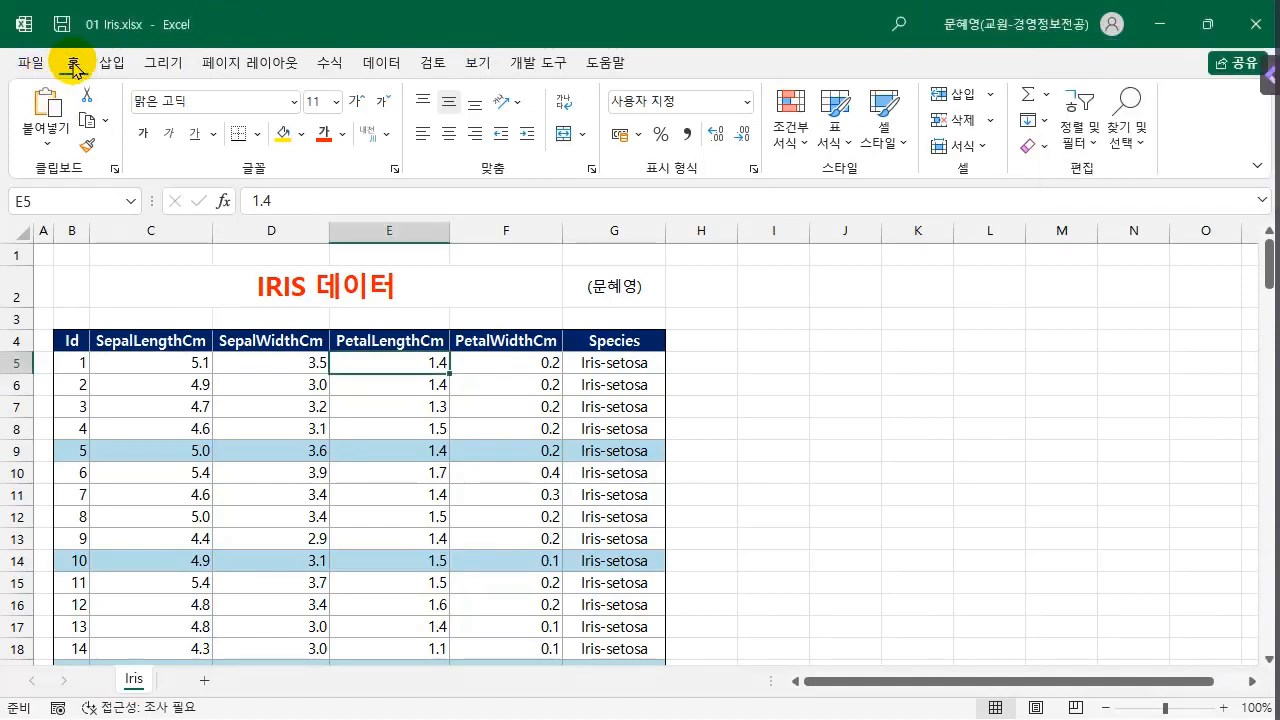
click(110, 62)
click(170, 64)
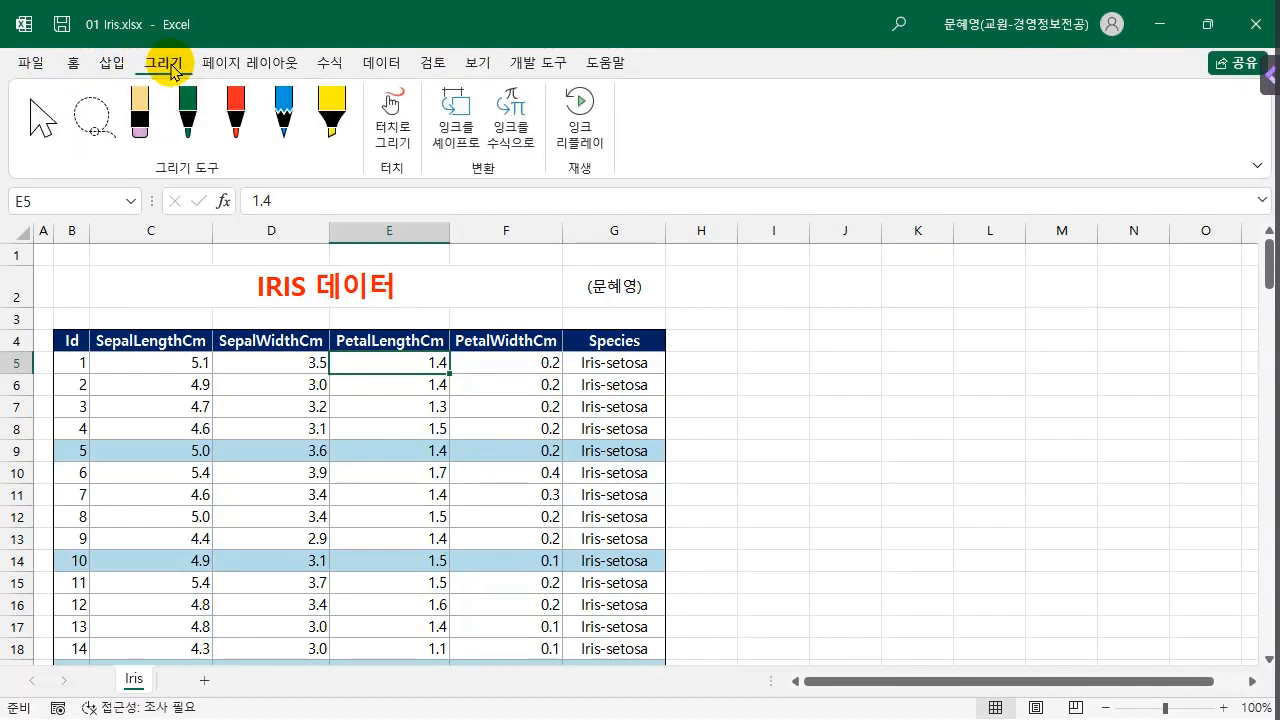
click(75, 64)
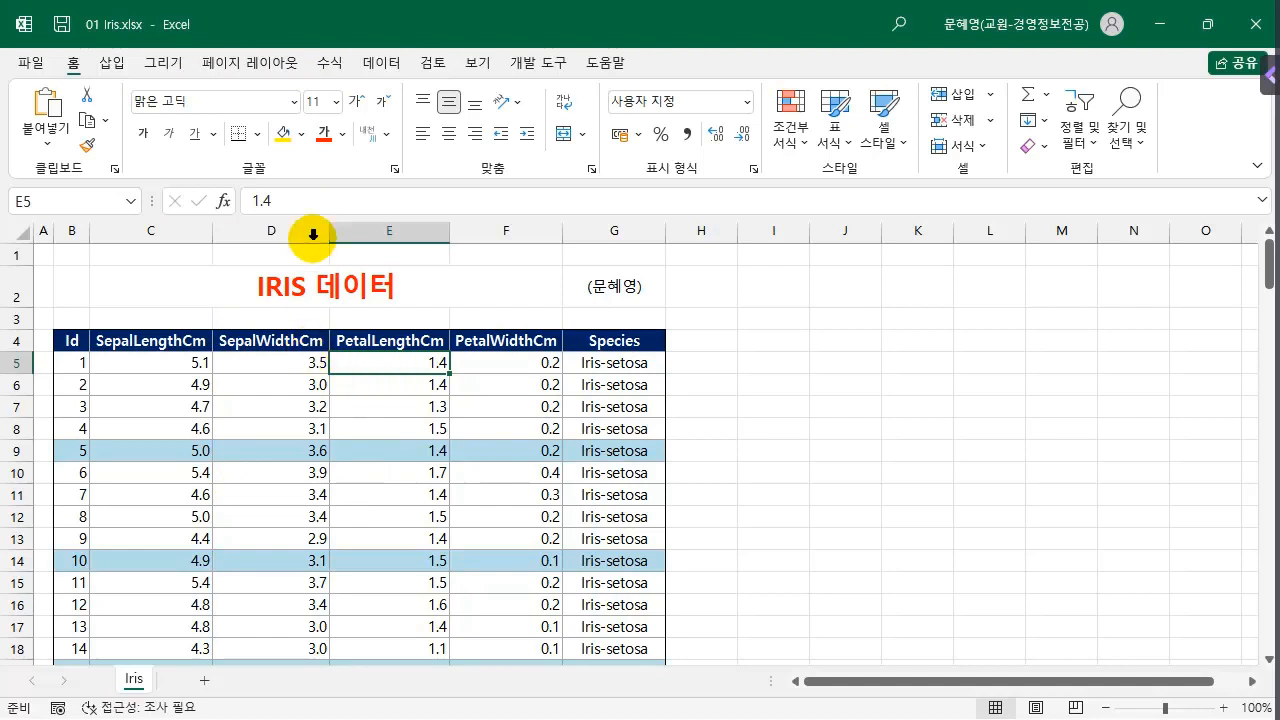
- Collapse the ribbon to its tab names, show its commands temporarily, and restore the full ribbon display
double_click(73, 66)
click(73, 66)
click(438, 343)
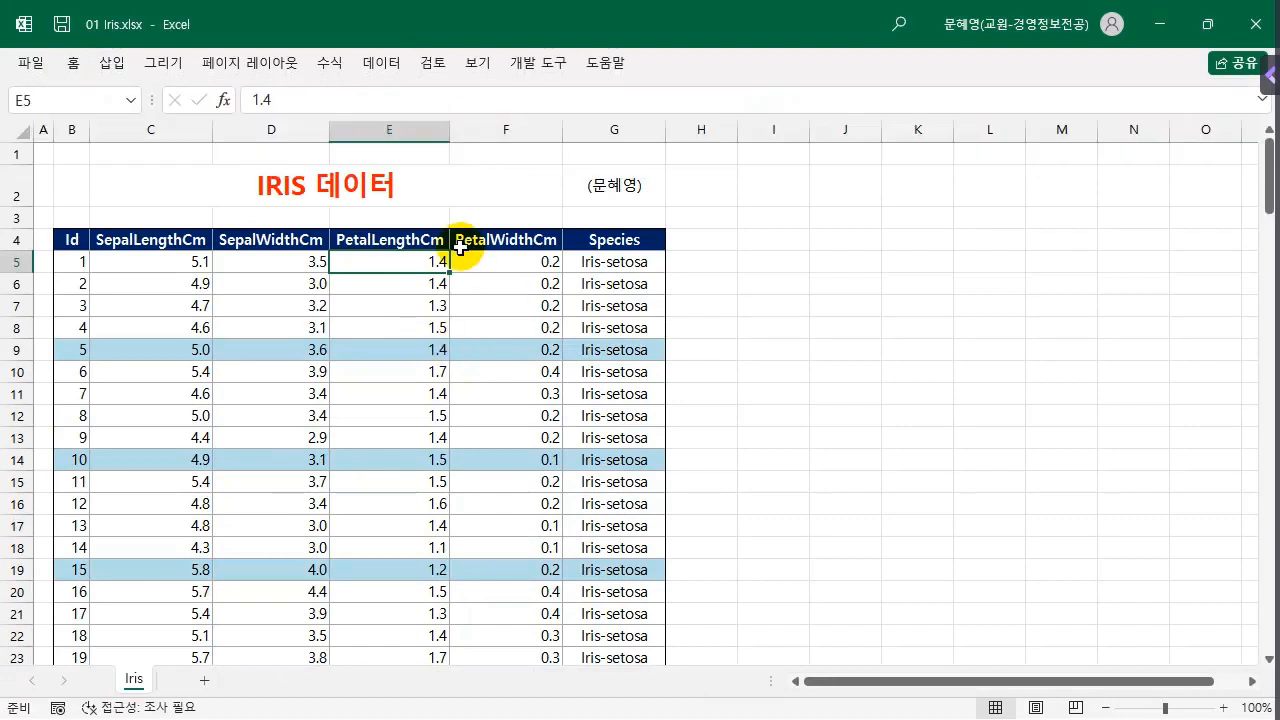
click(80, 68)
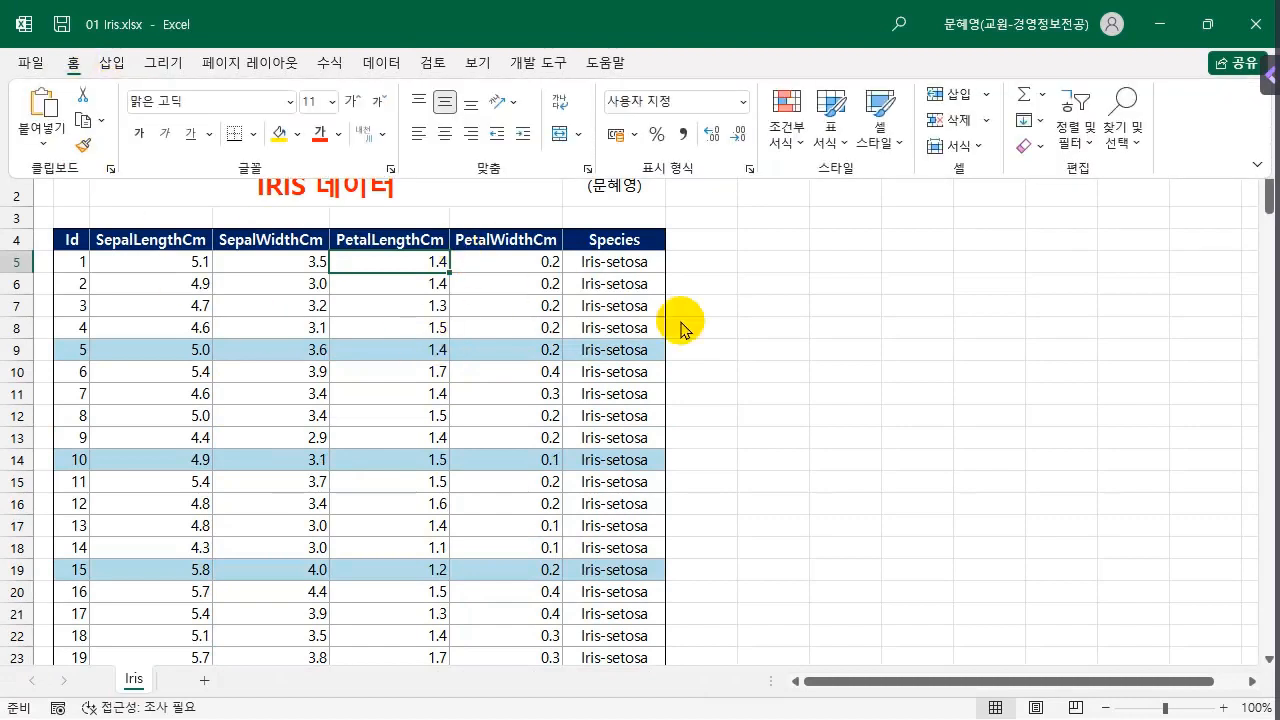
click(706, 266)
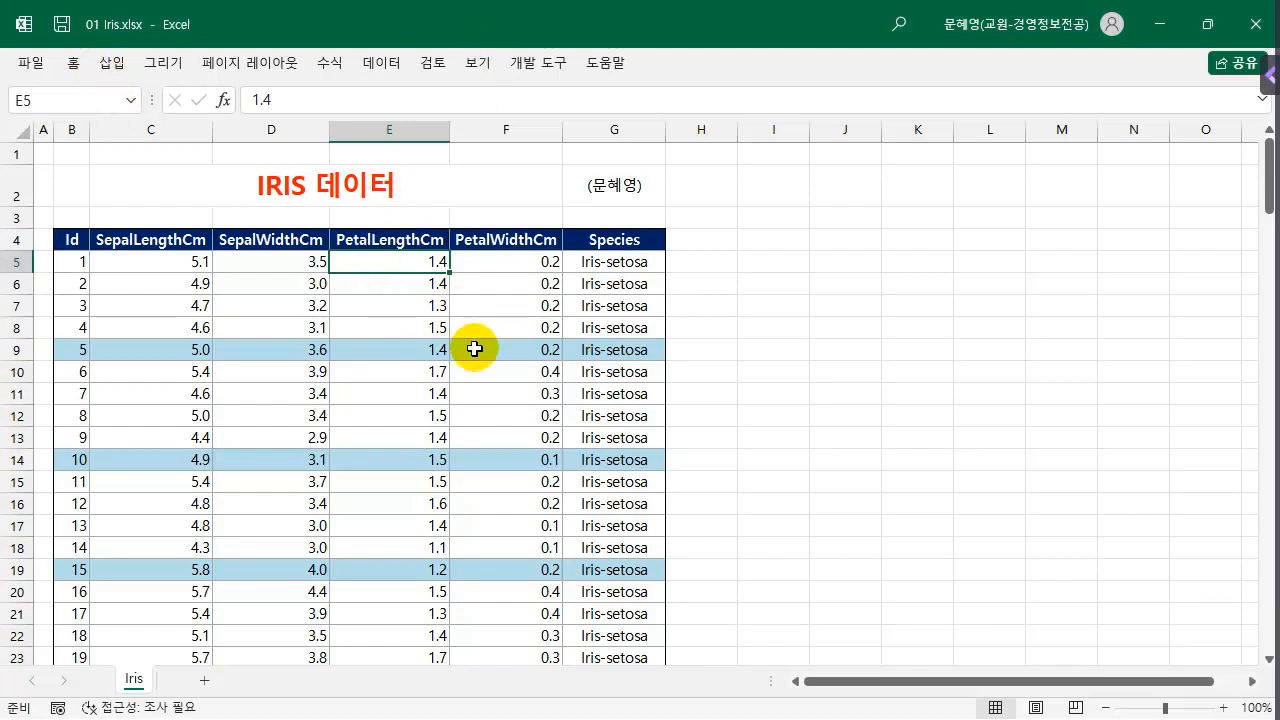
click(73, 63)
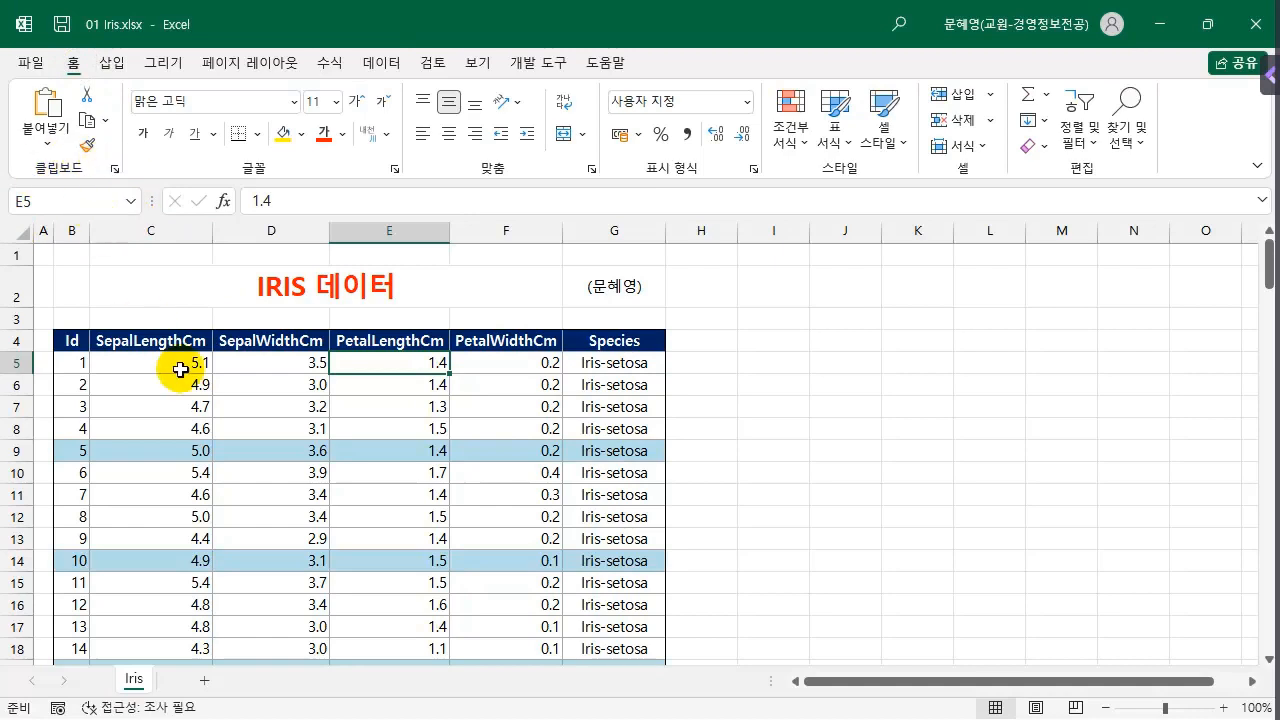
- Examine the addresses and contents of cells G2 and E6, opening each for editing without changing it
click(632, 288)
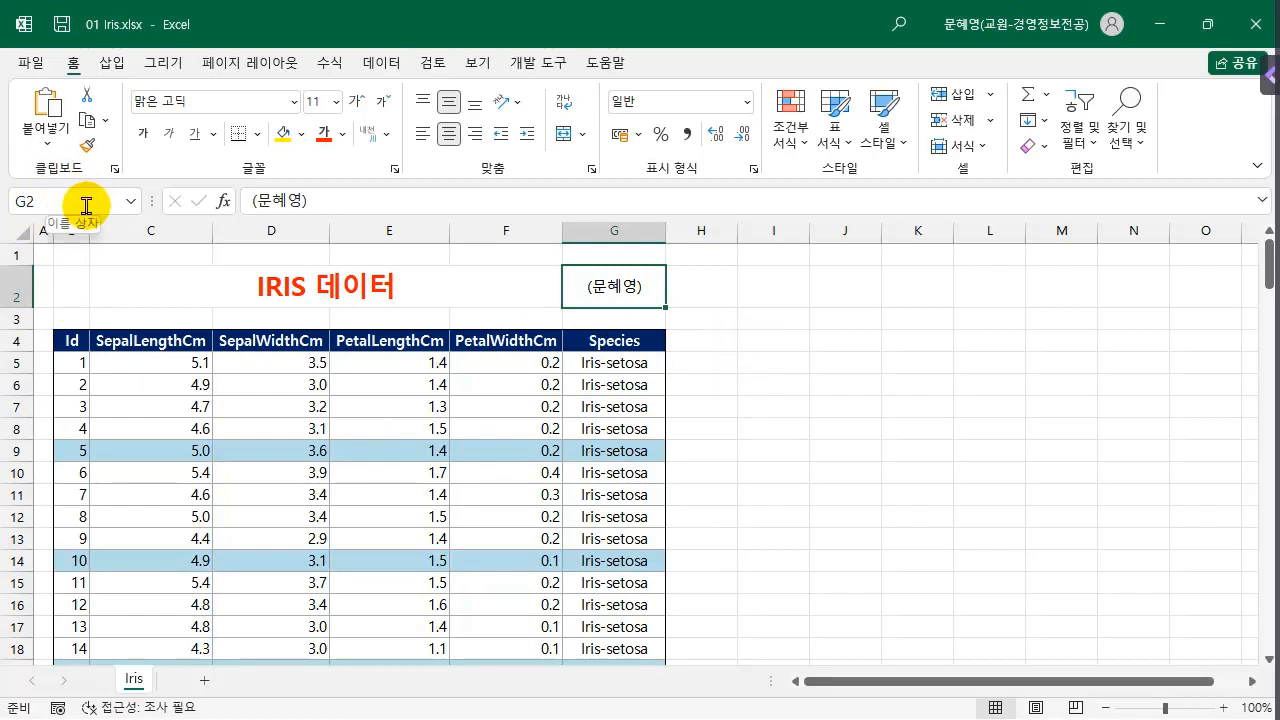
click(363, 198)
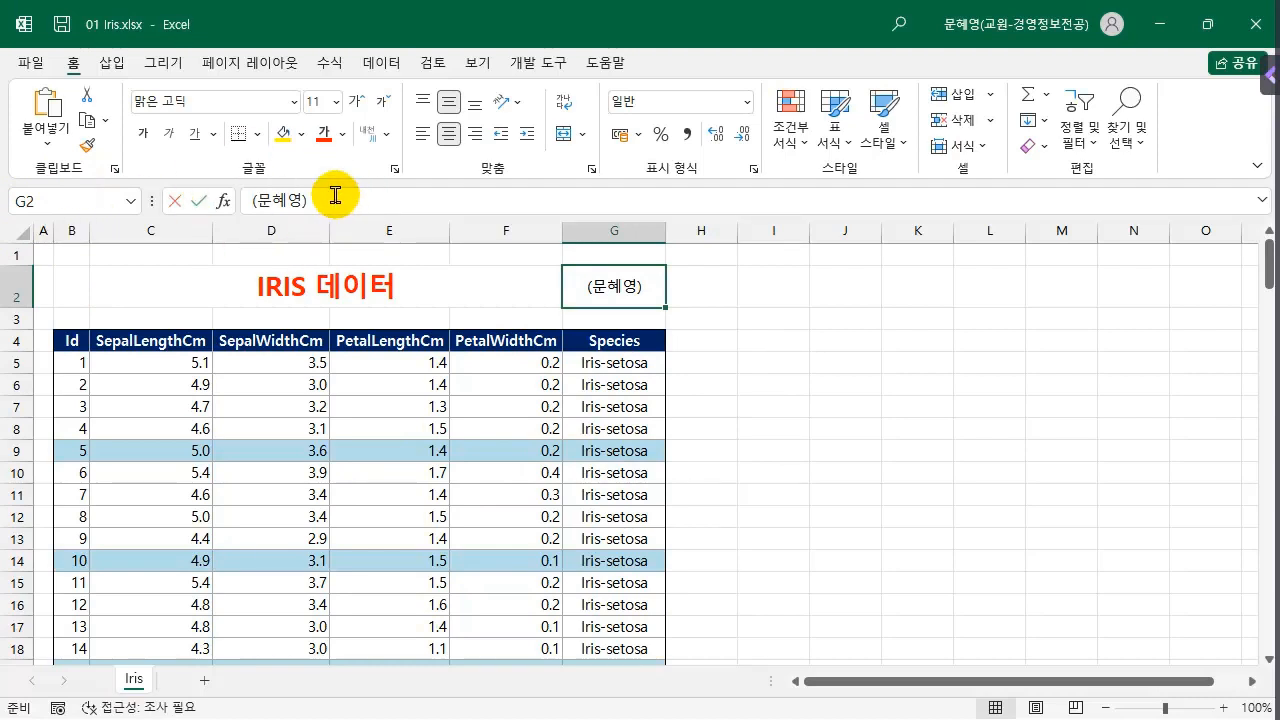
click(332, 199)
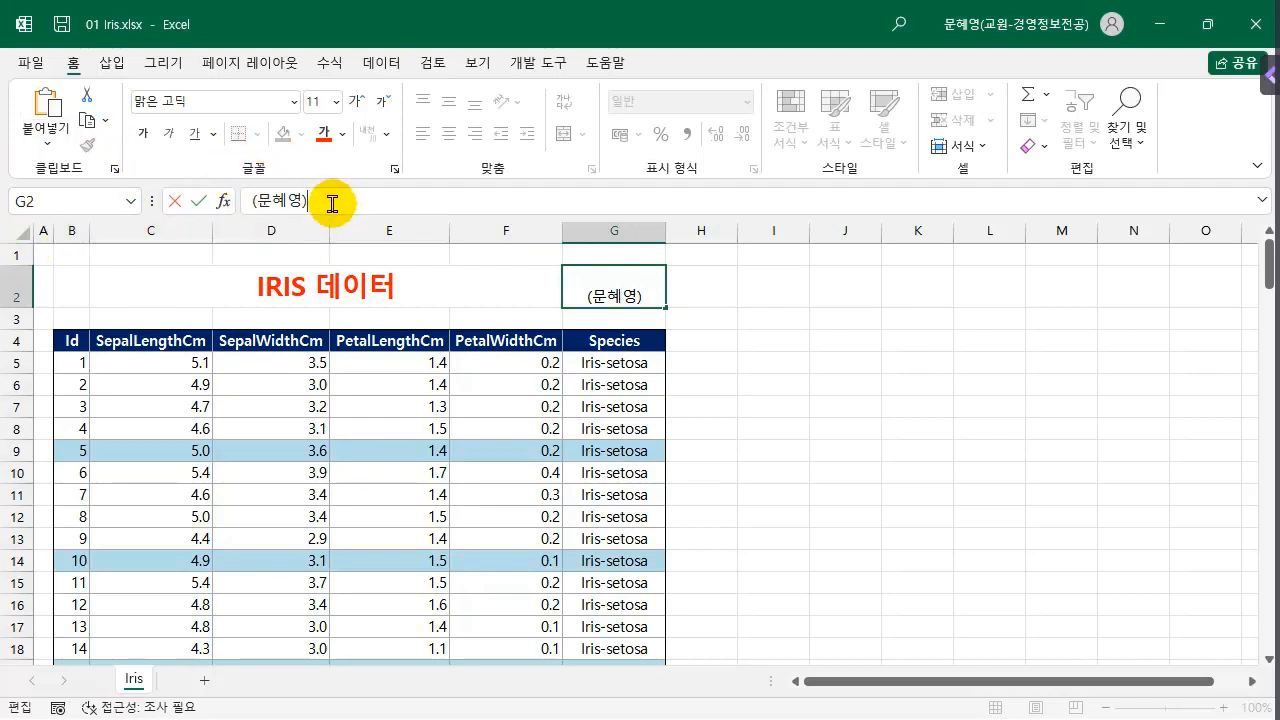
click(408, 385)
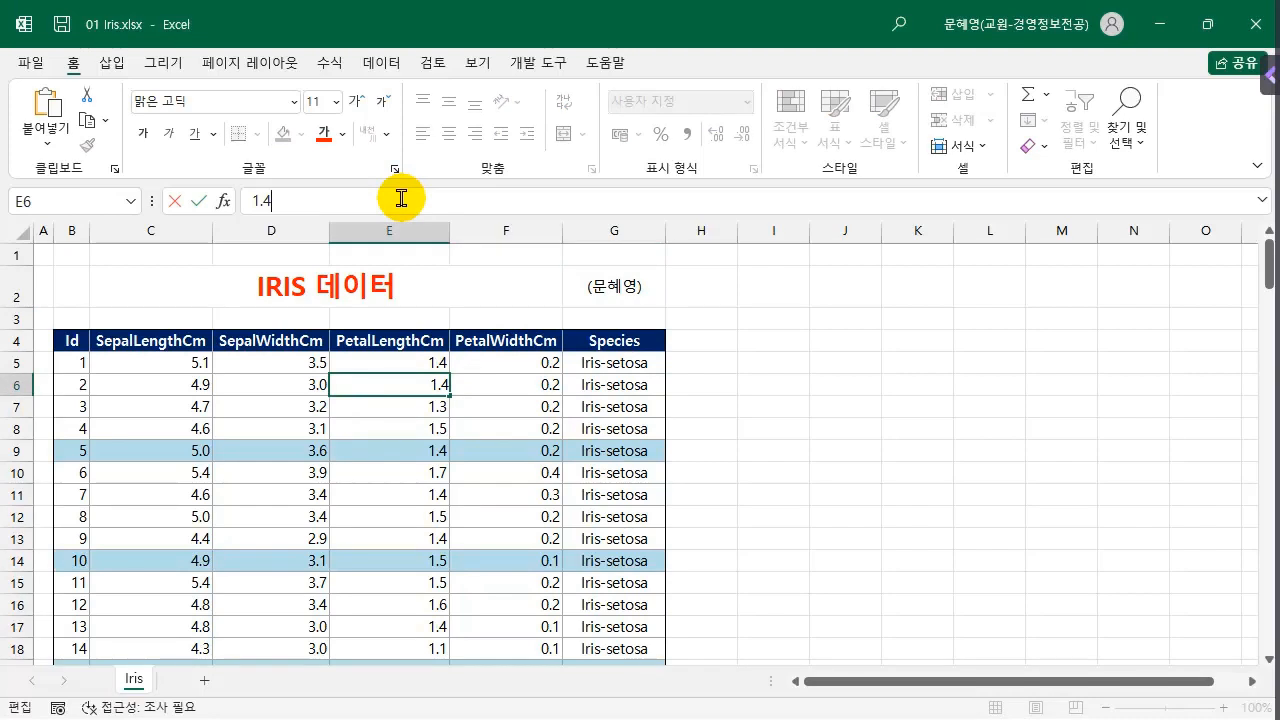
click(455, 449)
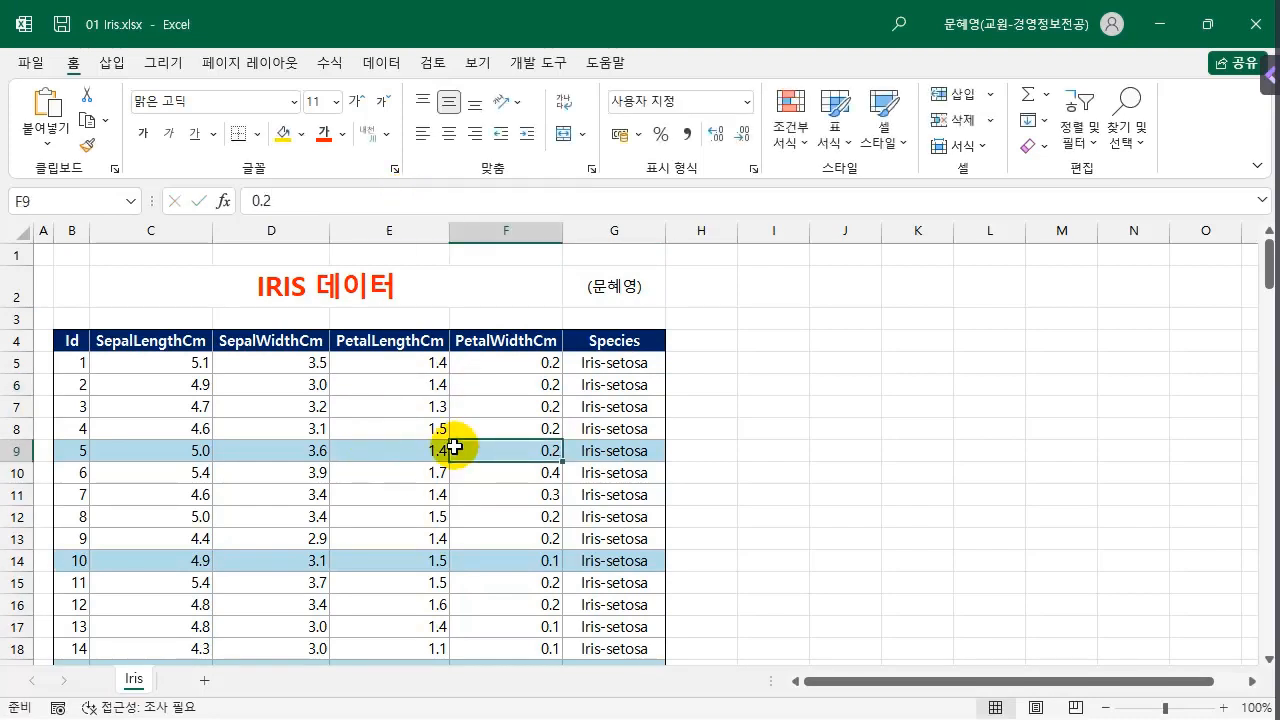
- Select the entire worksheet, followed by the whole columns C, D and E one at a time
click(18, 232)
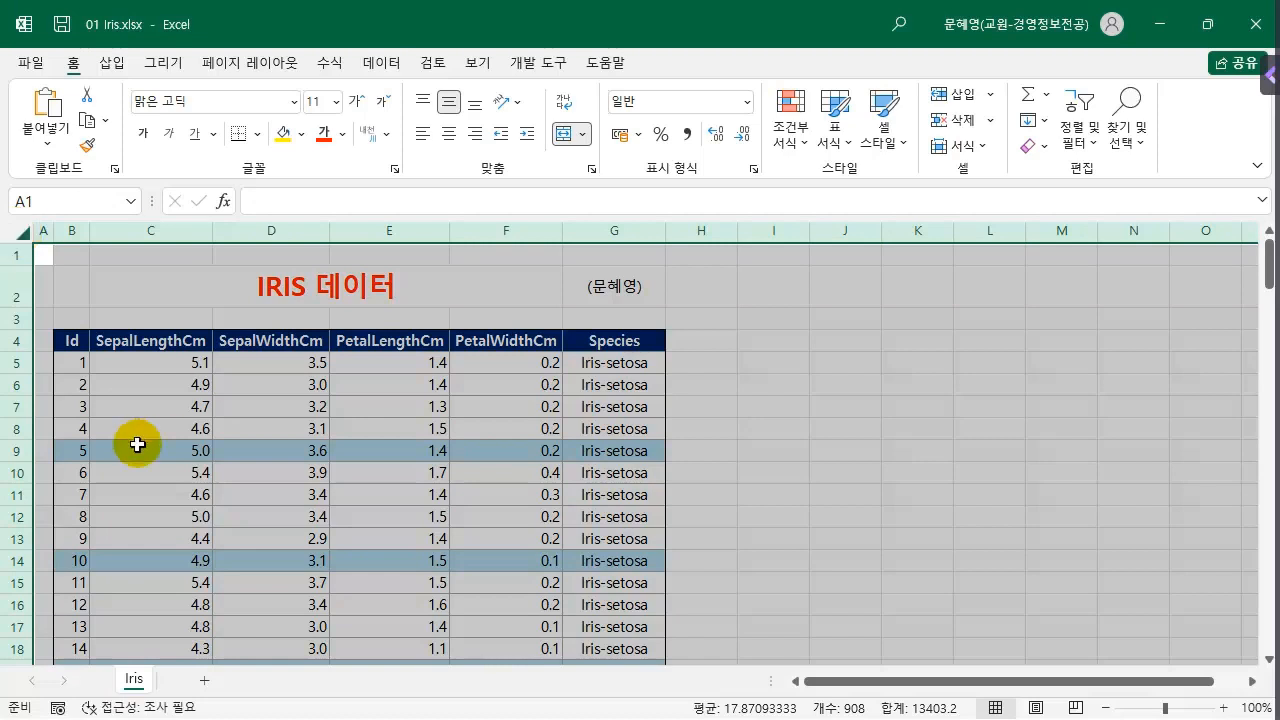
click(185, 405)
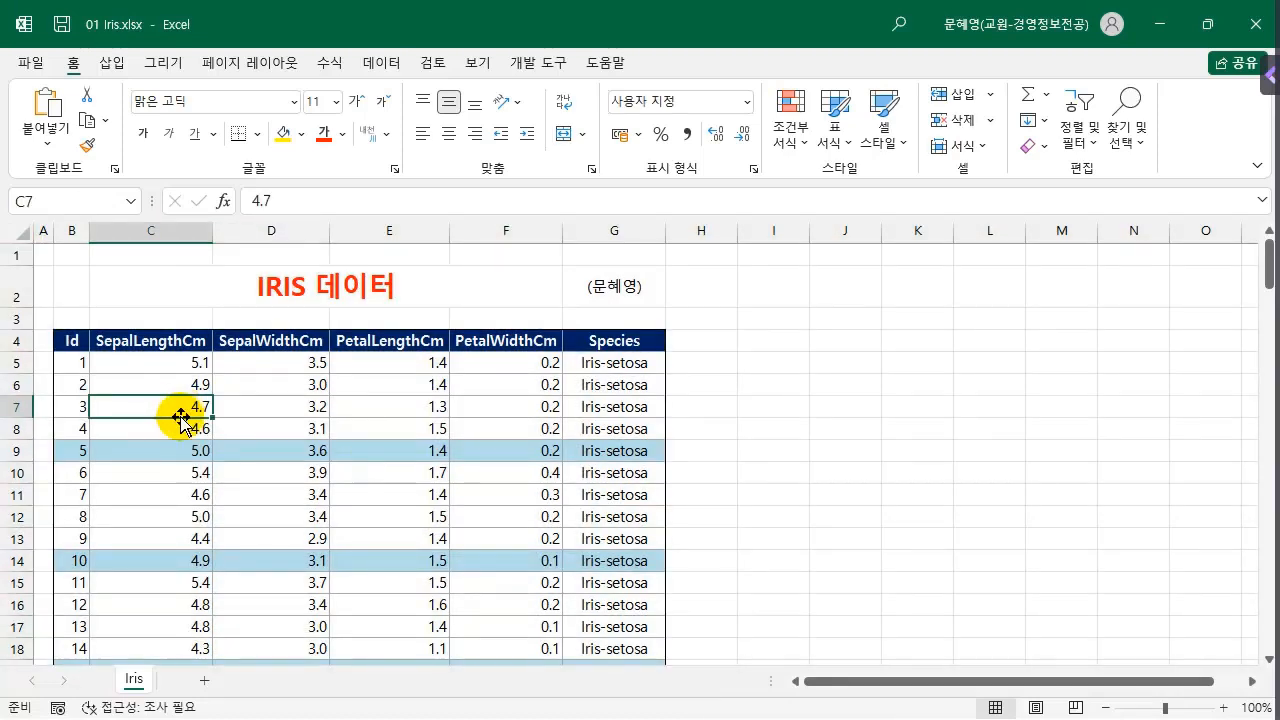
click(133, 230)
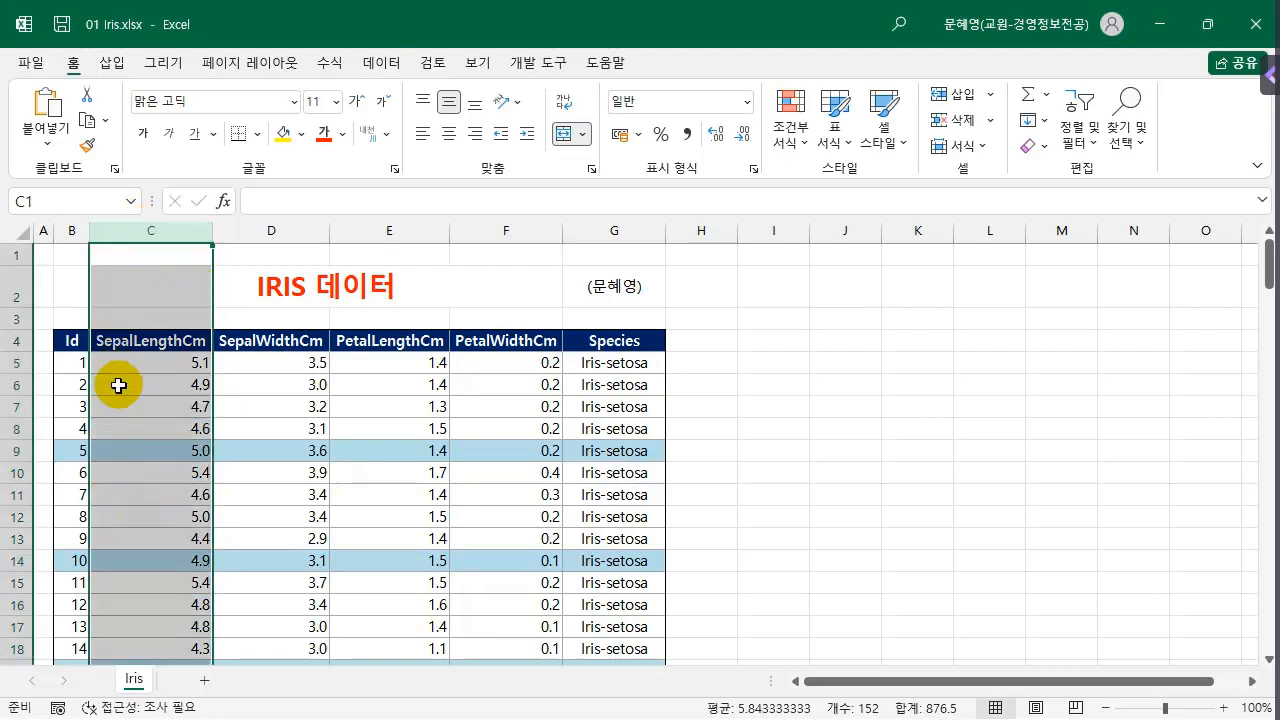
click(280, 231)
click(386, 230)
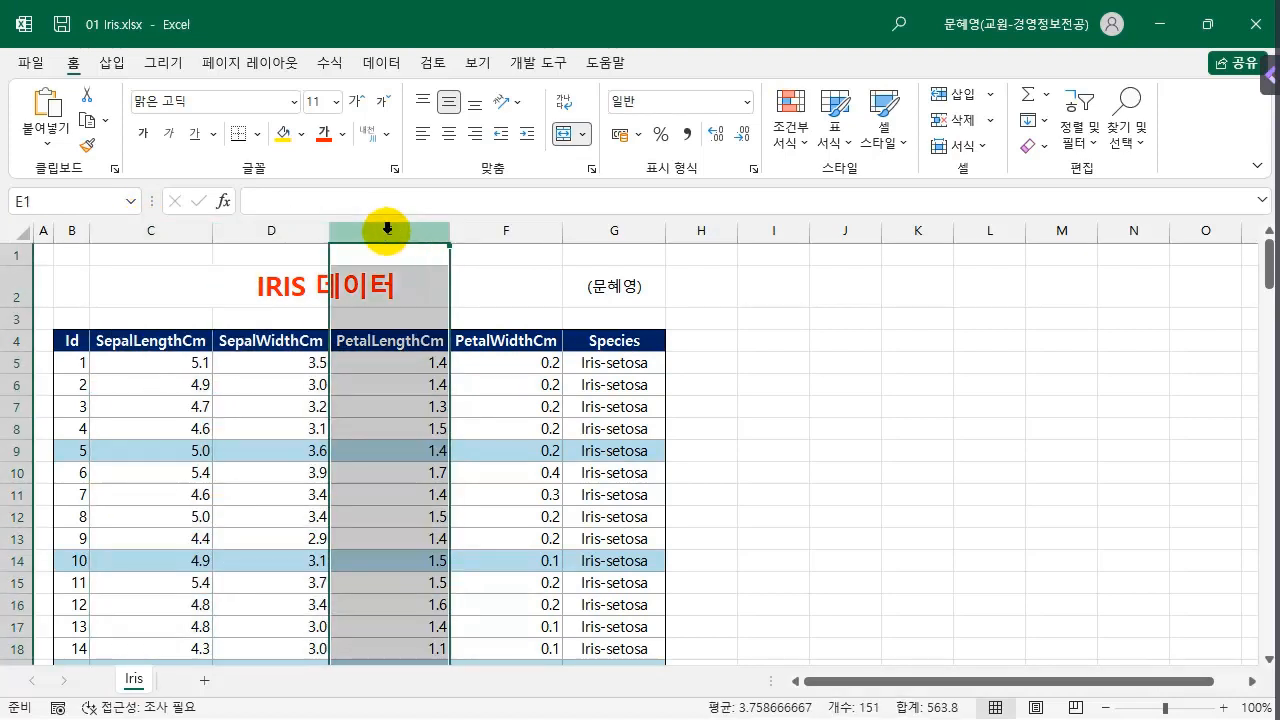
click(220, 430)
- Select the entire rows 4, 5 and 6 one at a time
click(16, 342)
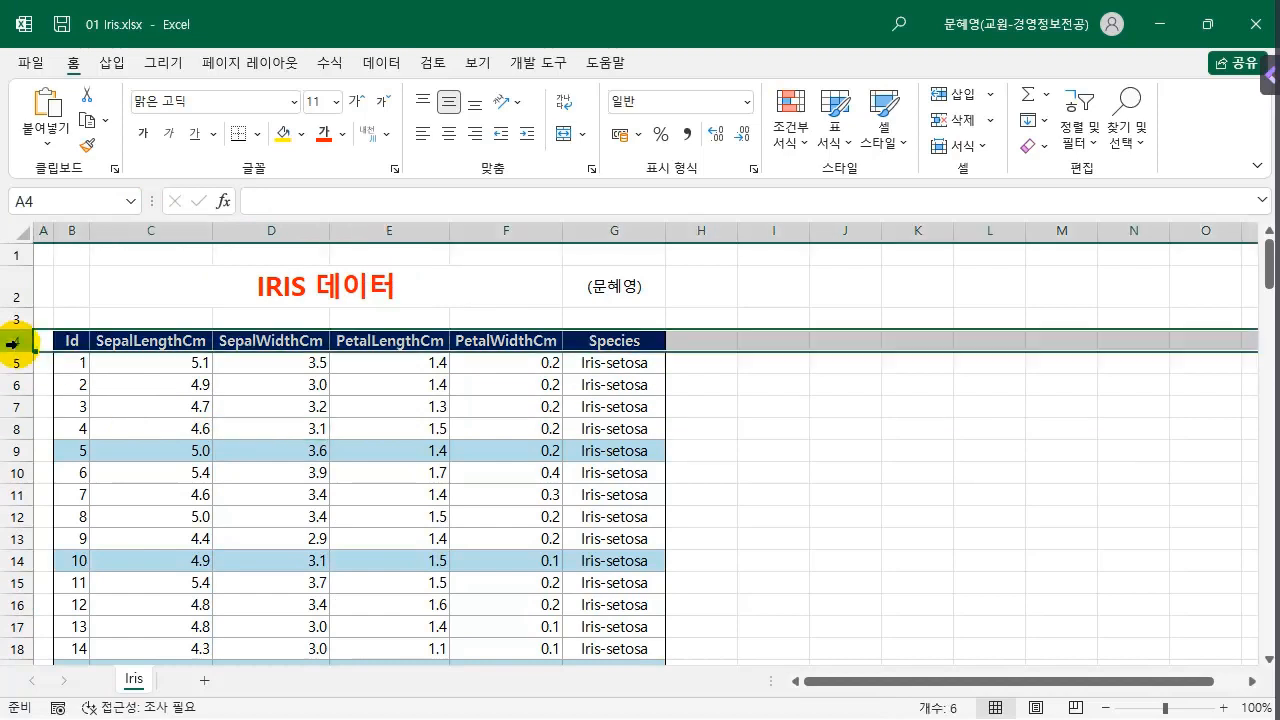
click(16, 362)
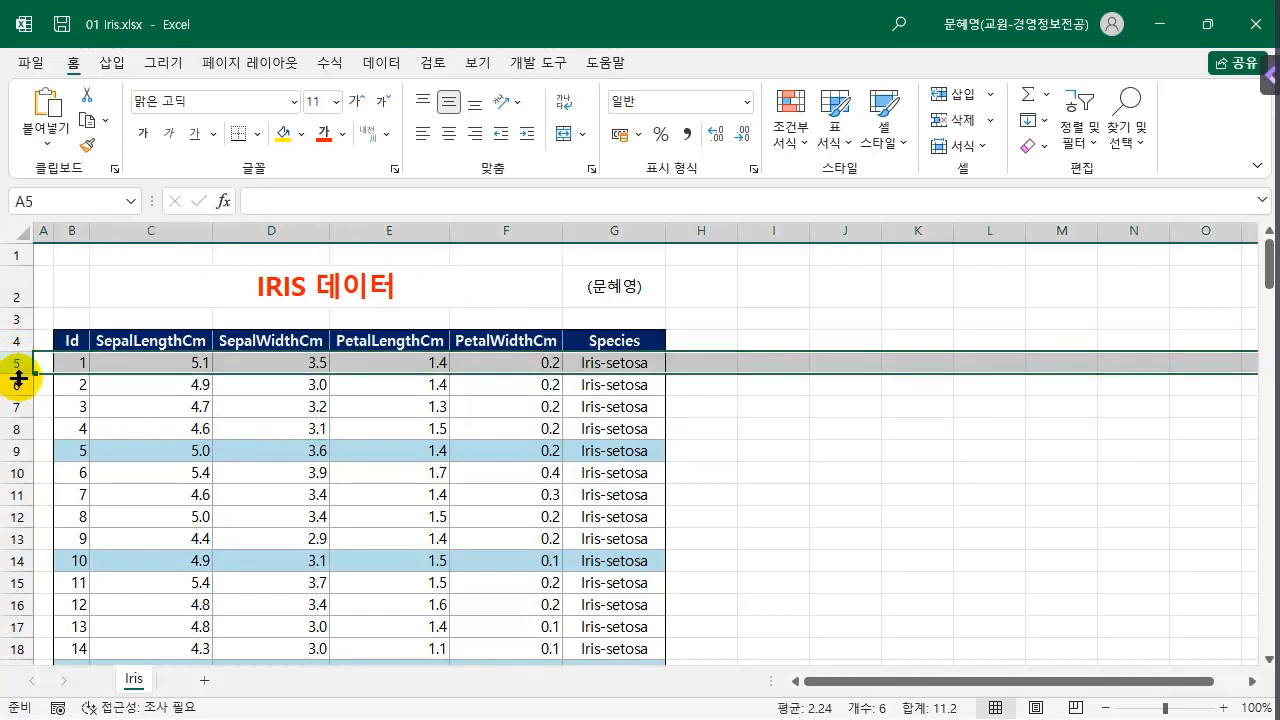
click(16, 385)
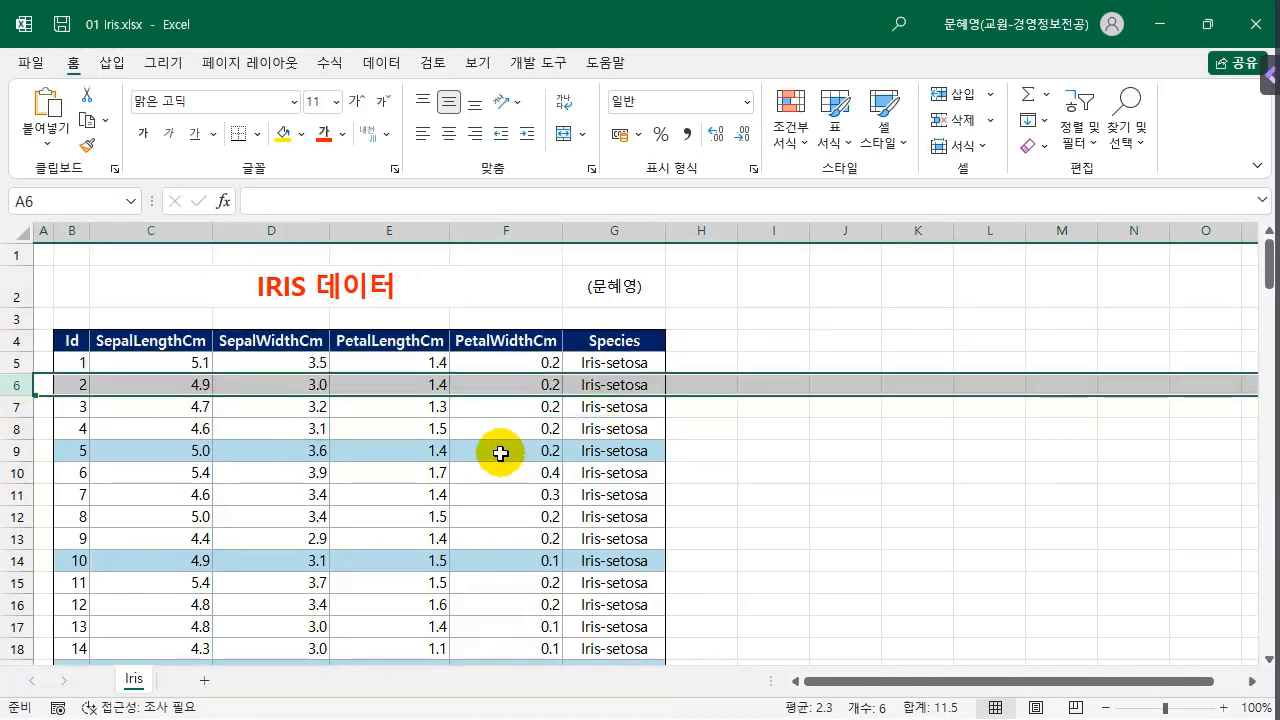
- Select the individual cells D7, H4 and G2 in turn to show their cell addresses
click(217, 412)
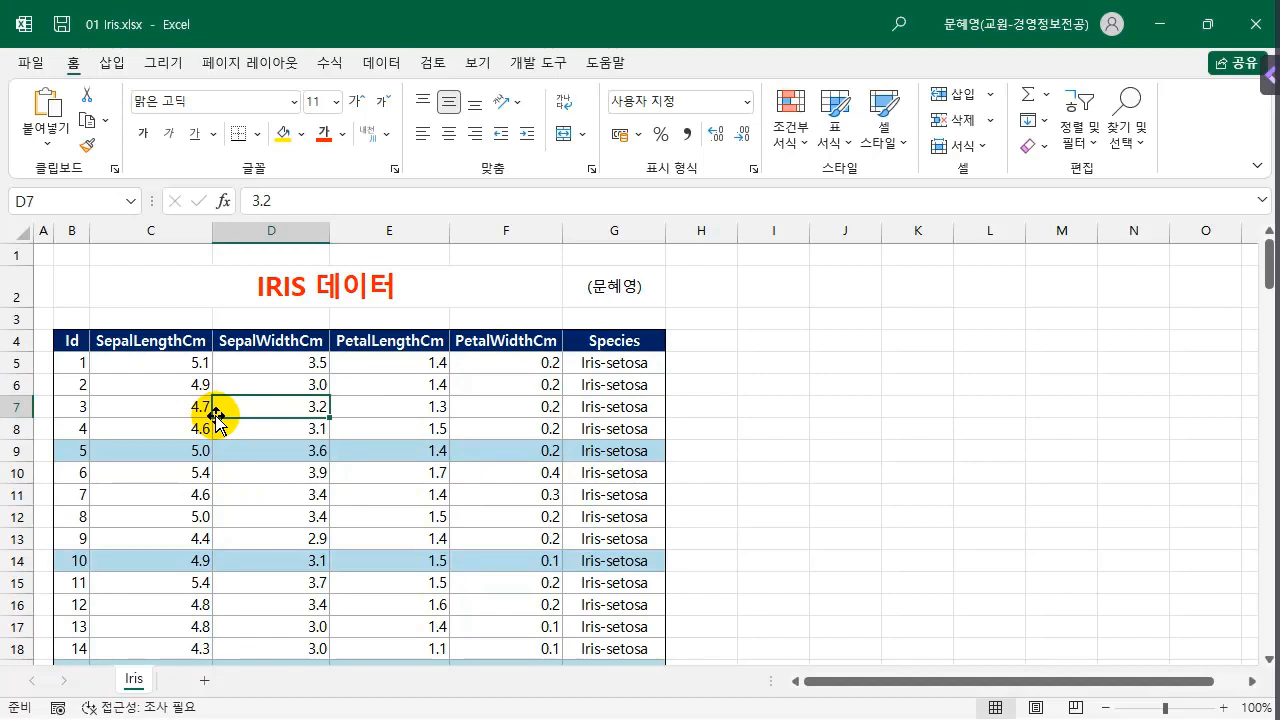
click(688, 341)
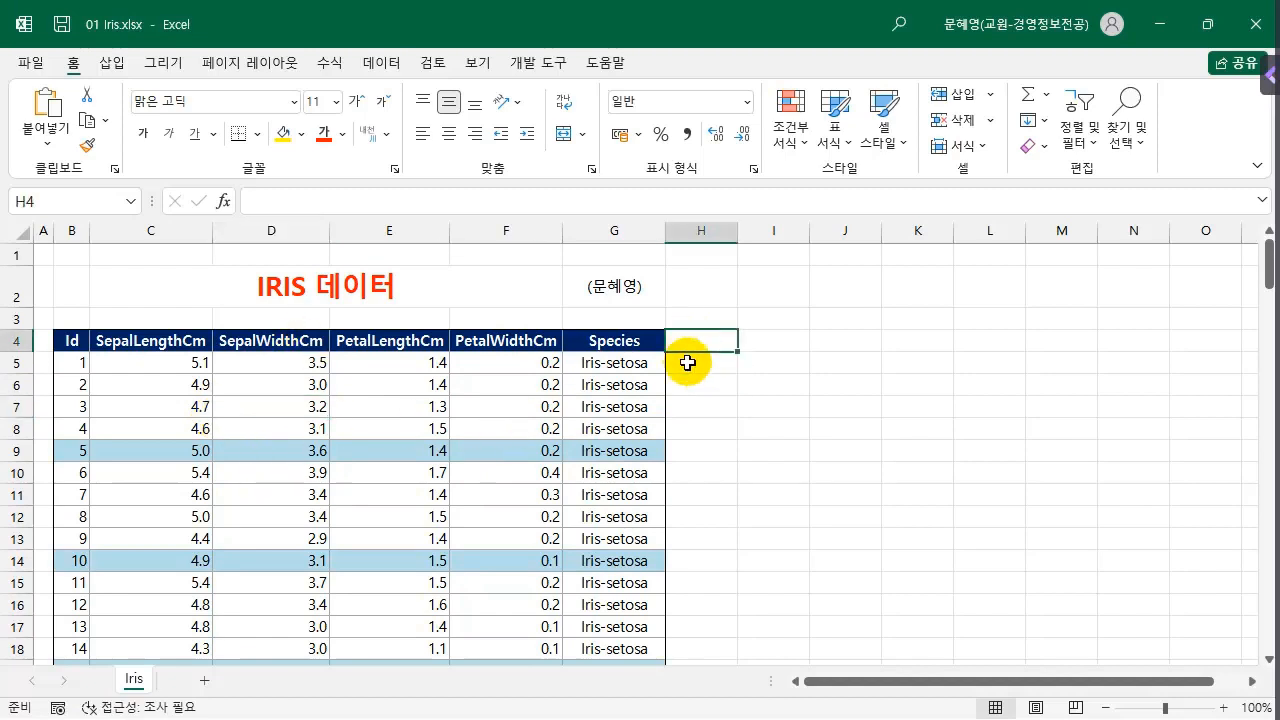
click(634, 288)
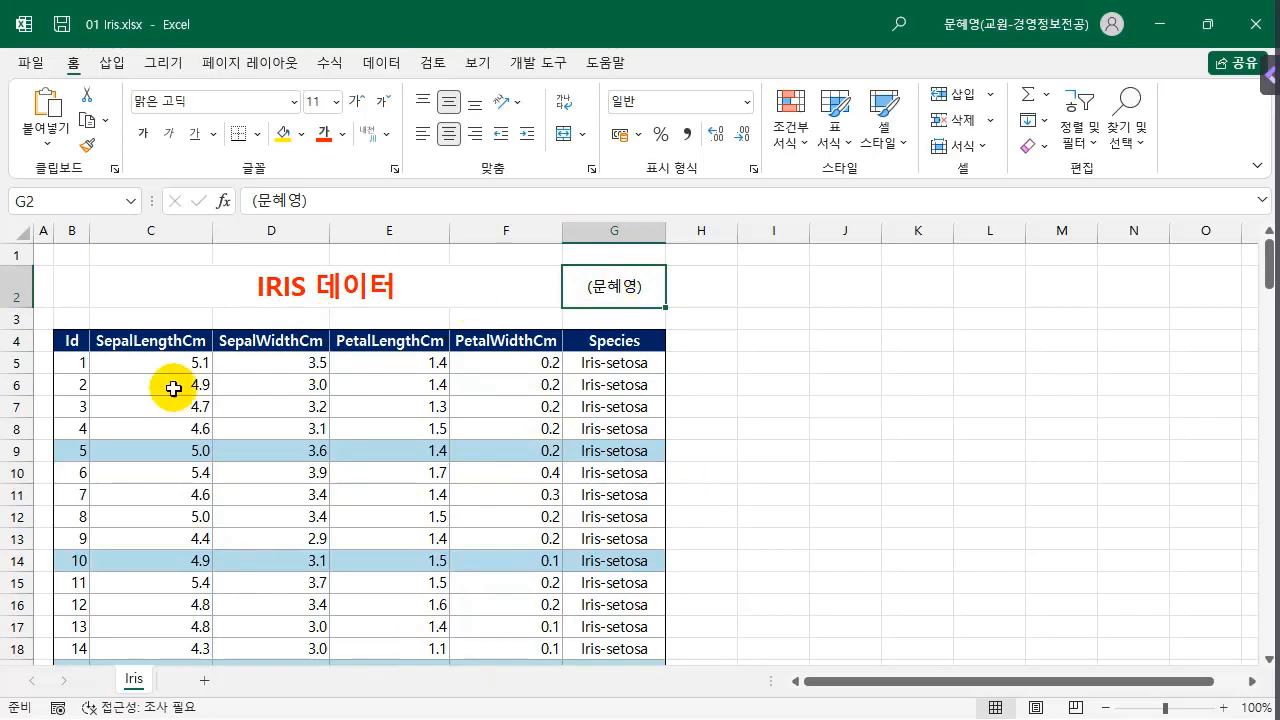
- Go from cell I7 to the worksheet's last row and enter the formula =2^20 in cell C1048574
click(746, 399)
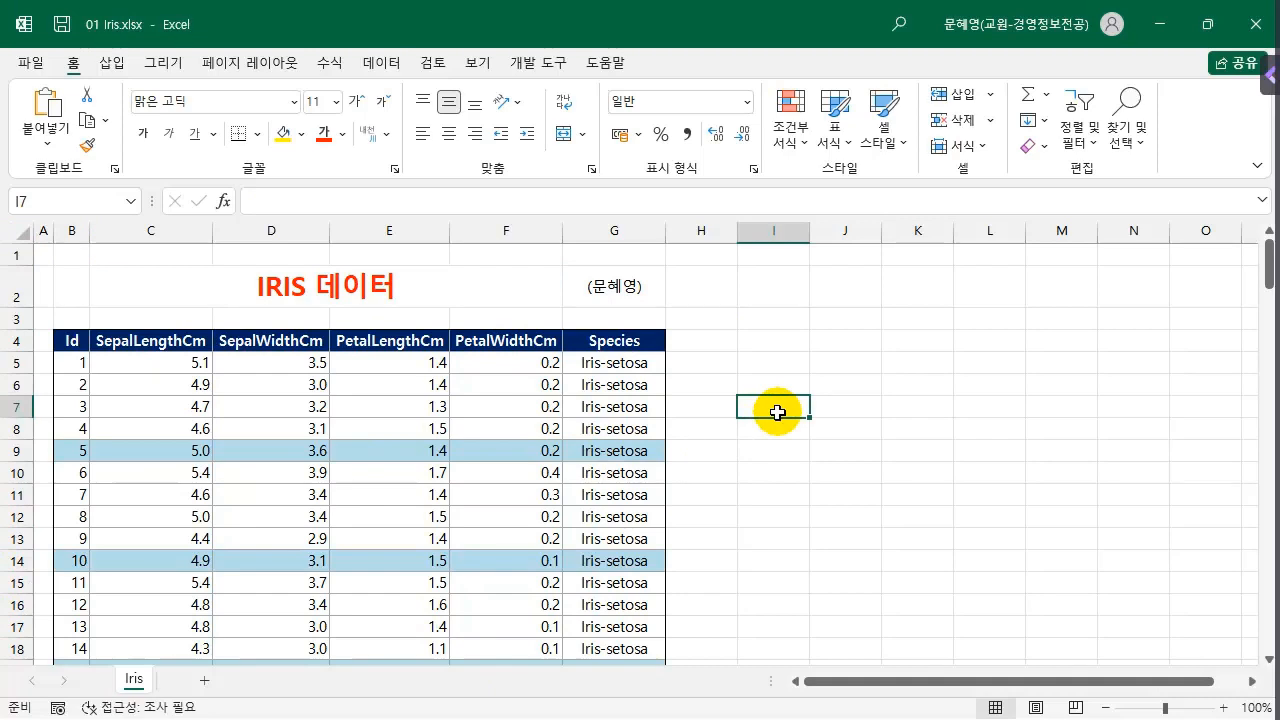
key(ctrl+Down)
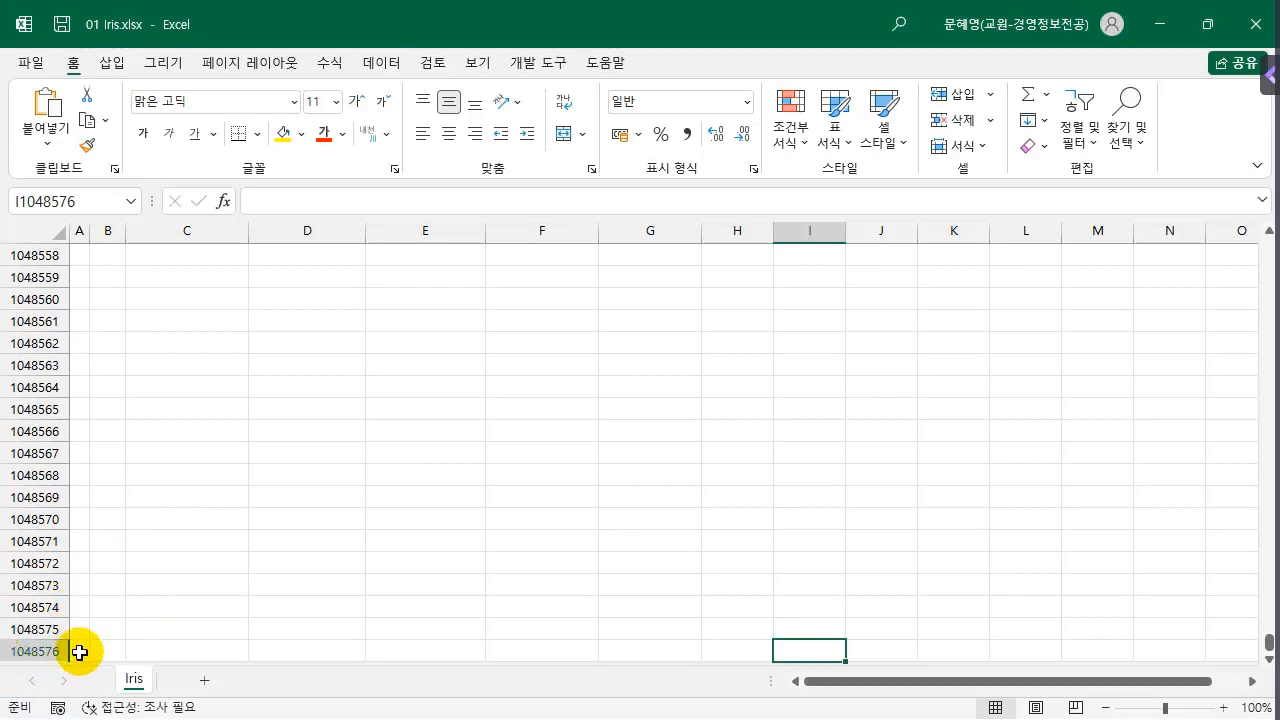
click(192, 606)
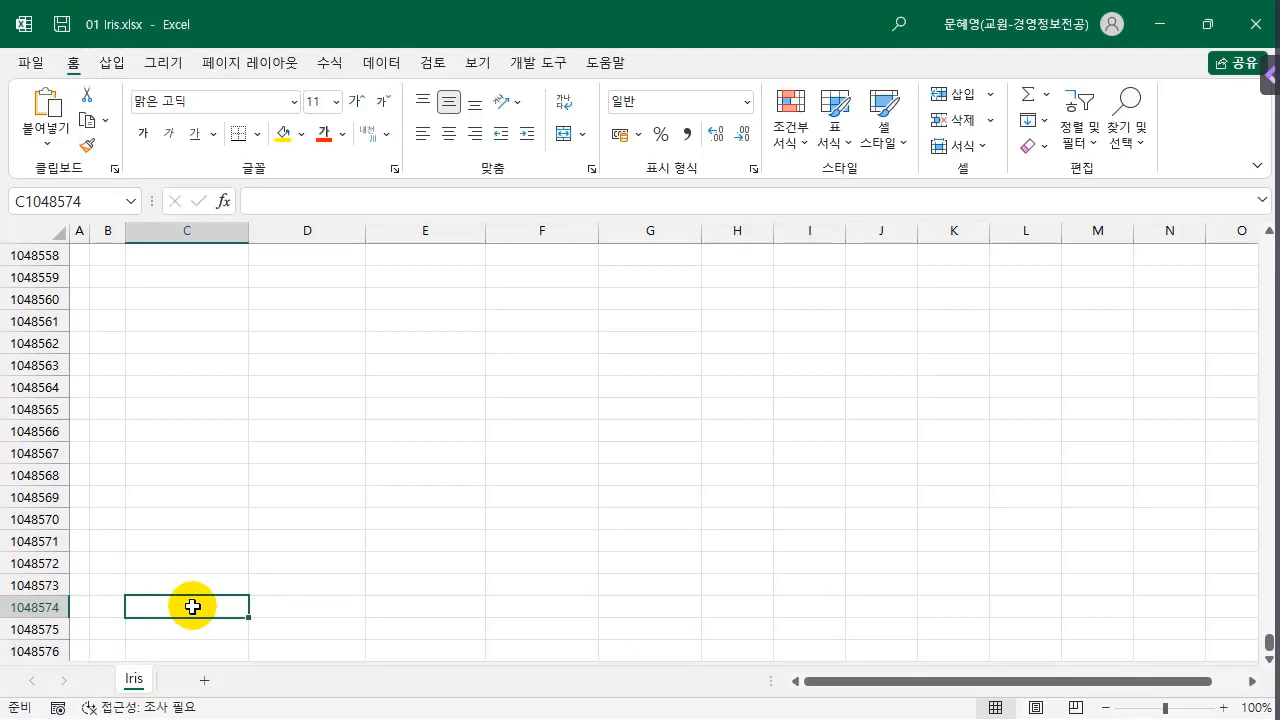
text(=2)
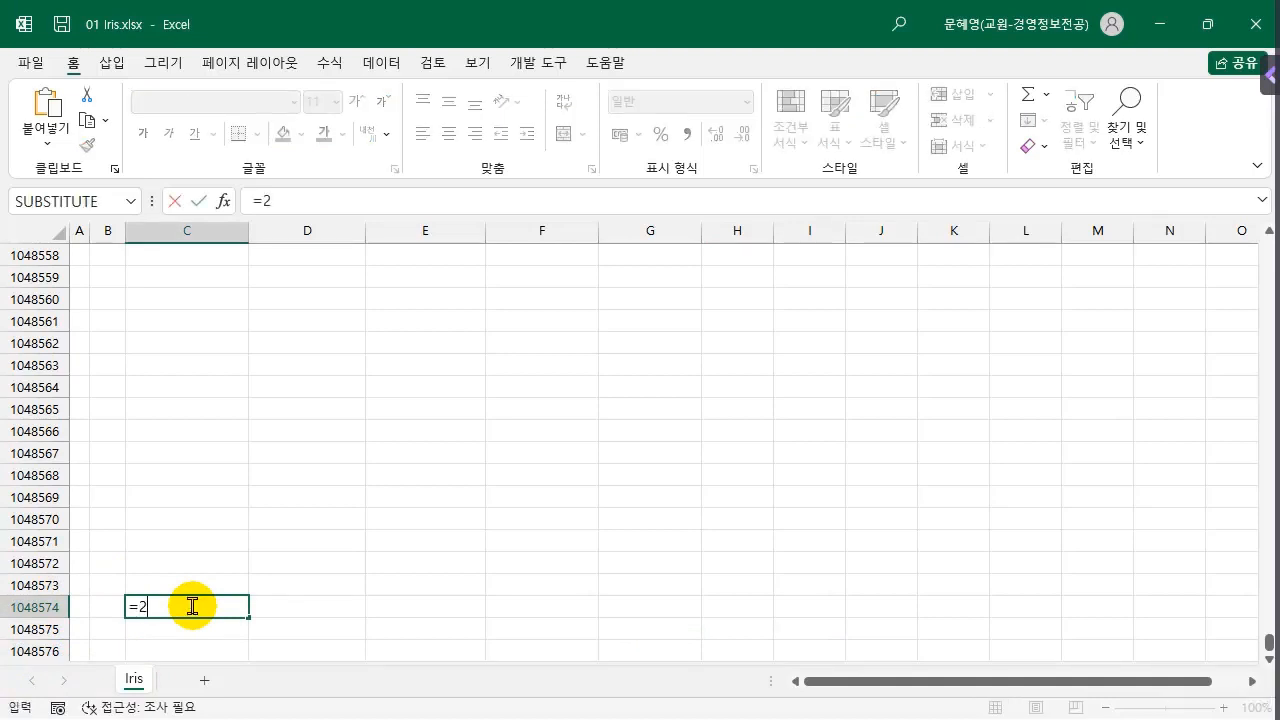
text(^)
key(Return)
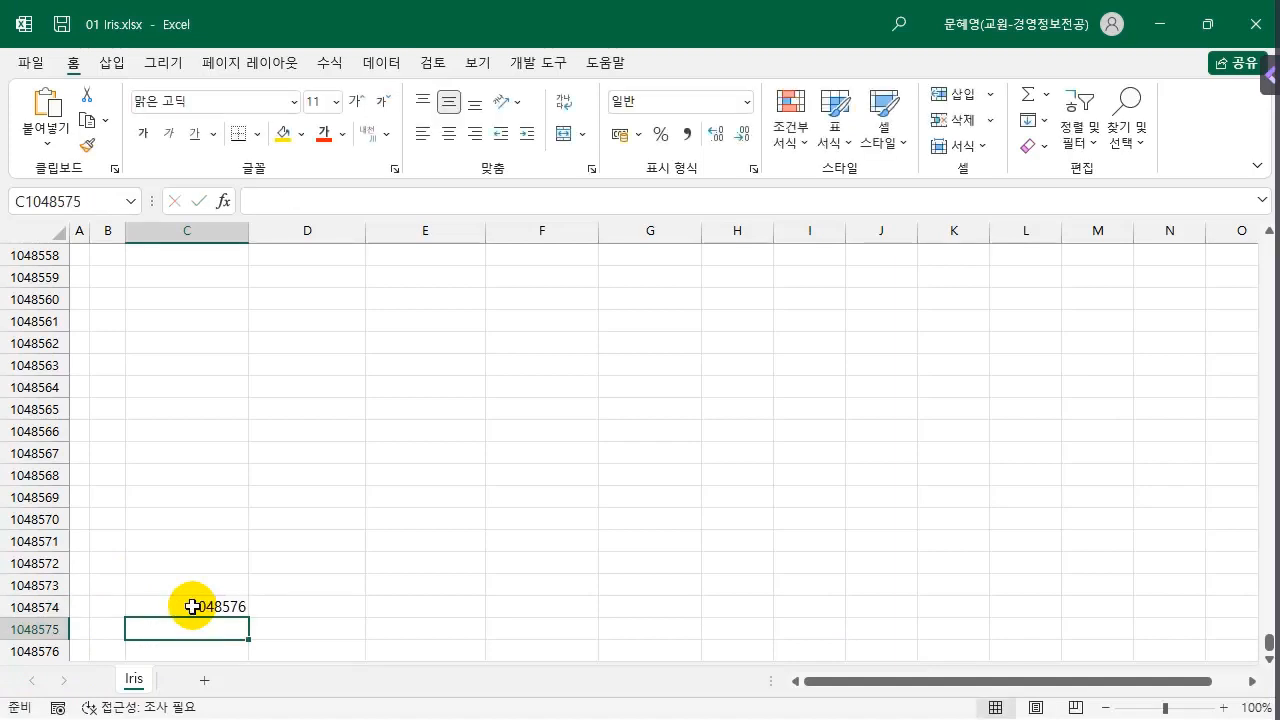
click(191, 606)
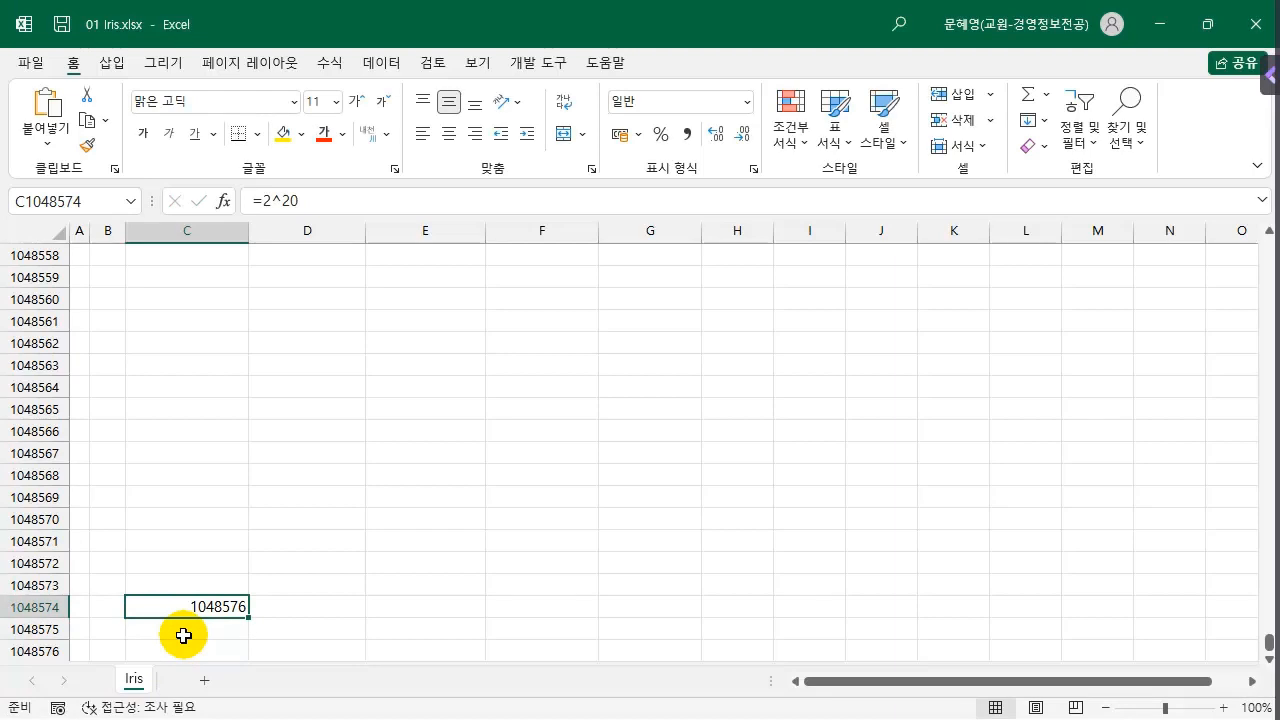
- Go to the last column of row 1048574 and enter the COLUMN function without a reference in cell XFD1048574
click(341, 600)
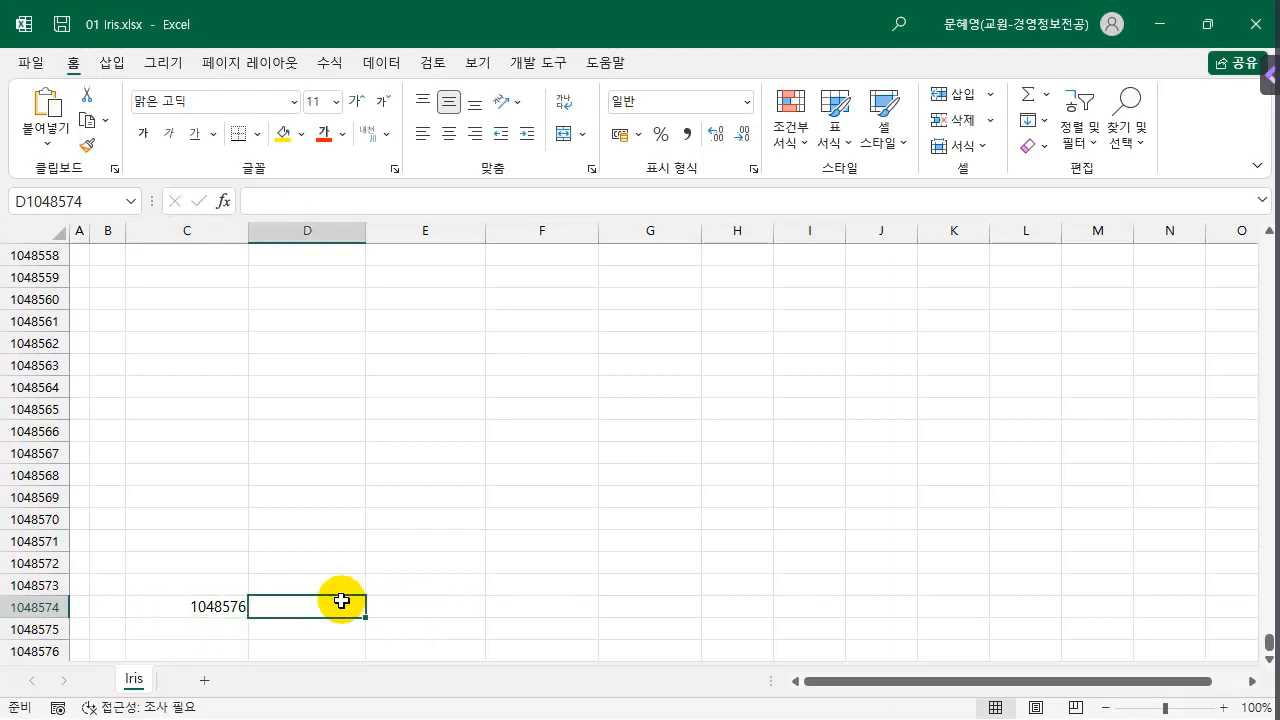
key(ctrl+Right)
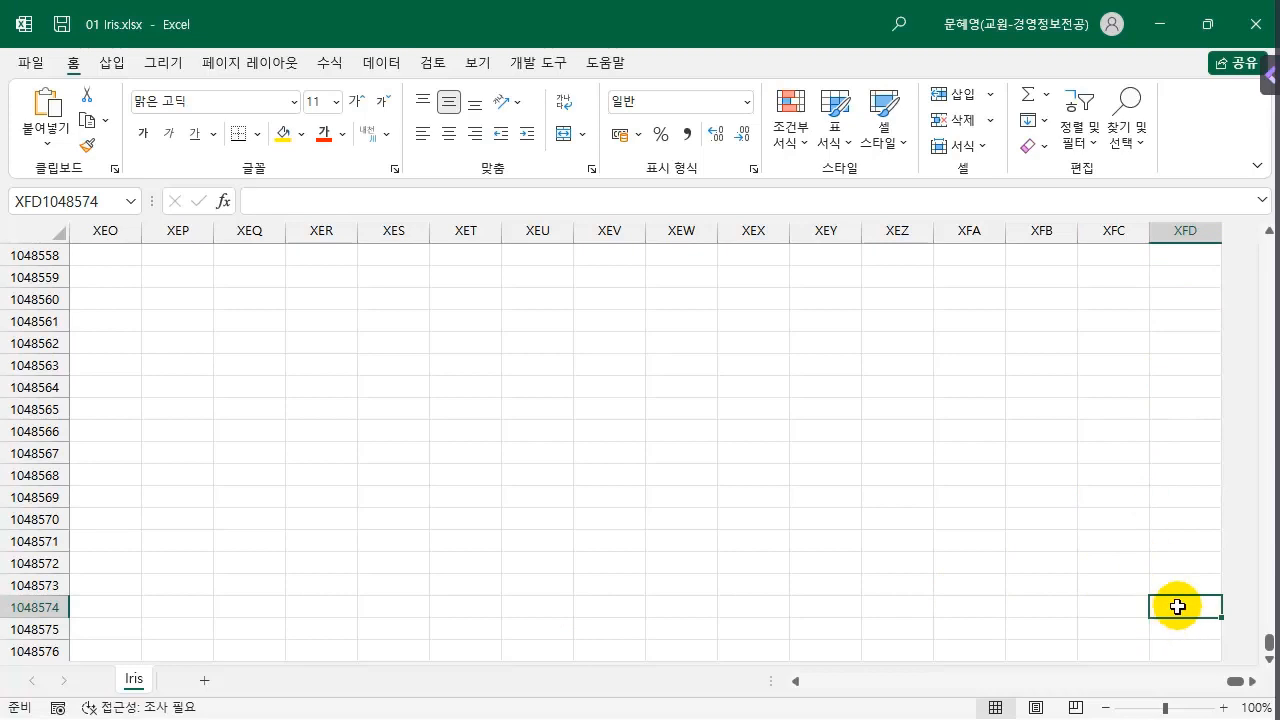
text(=)
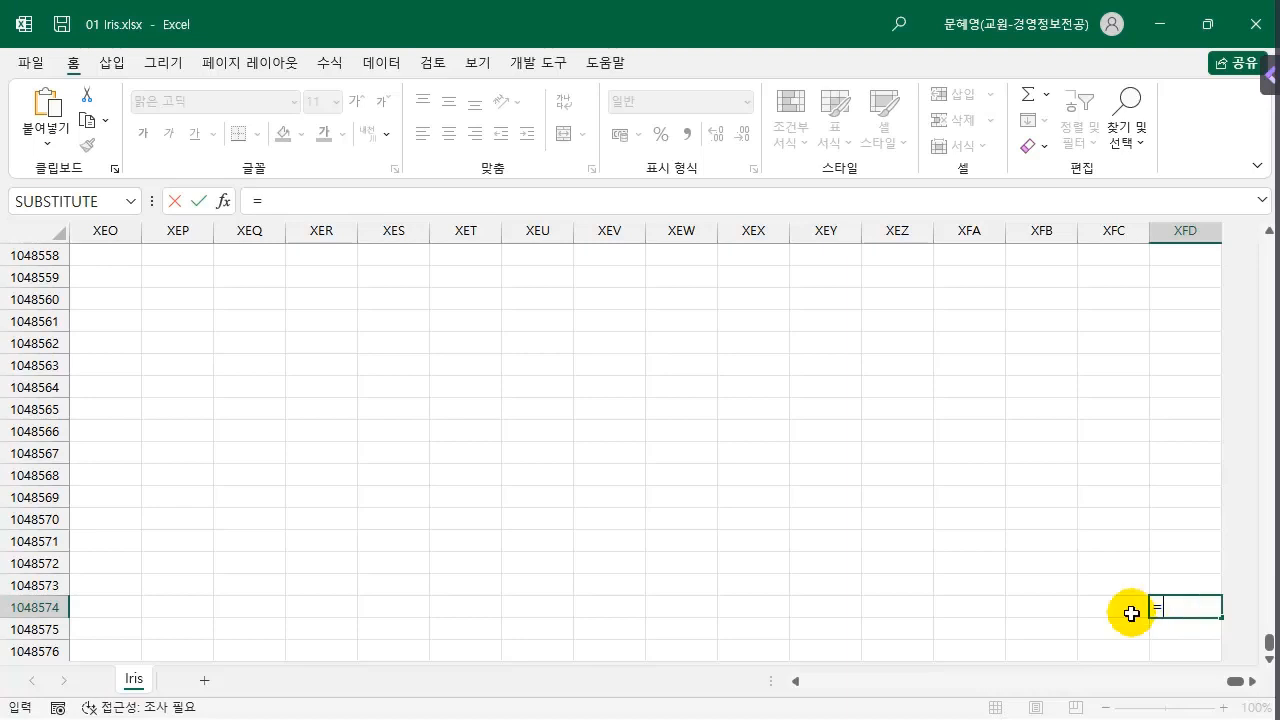
text(col)
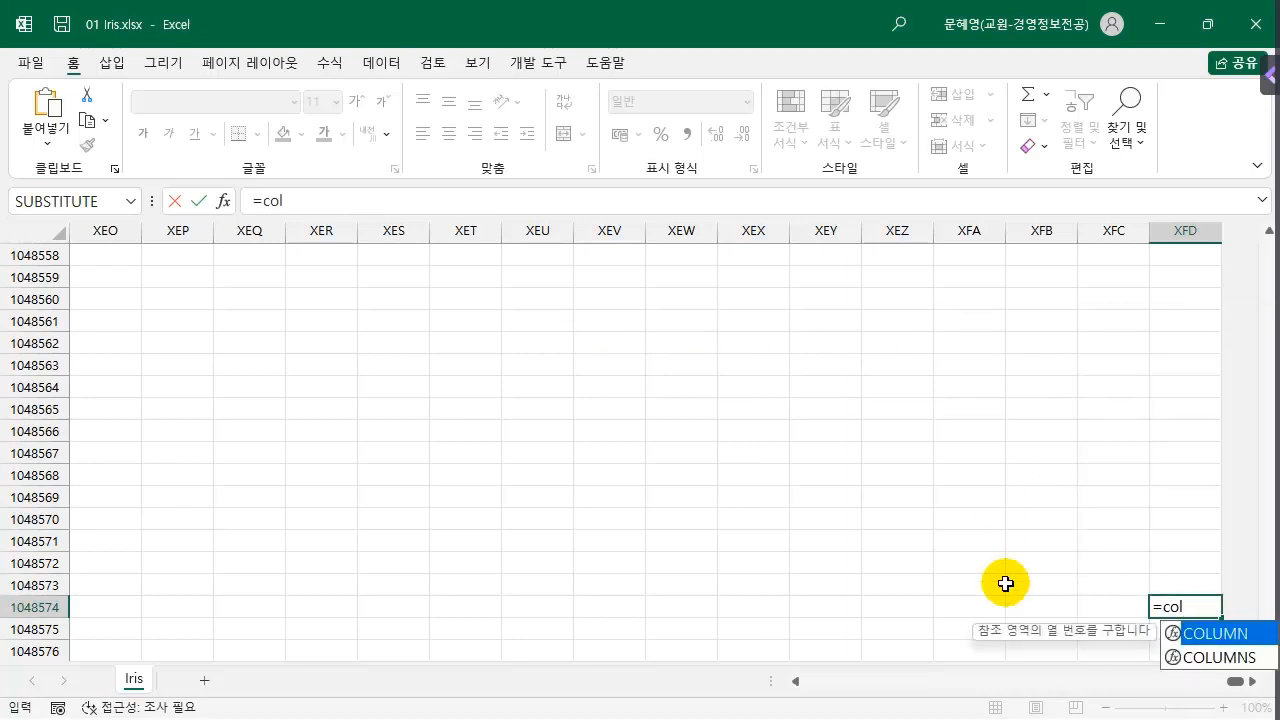
double_click(1217, 635)
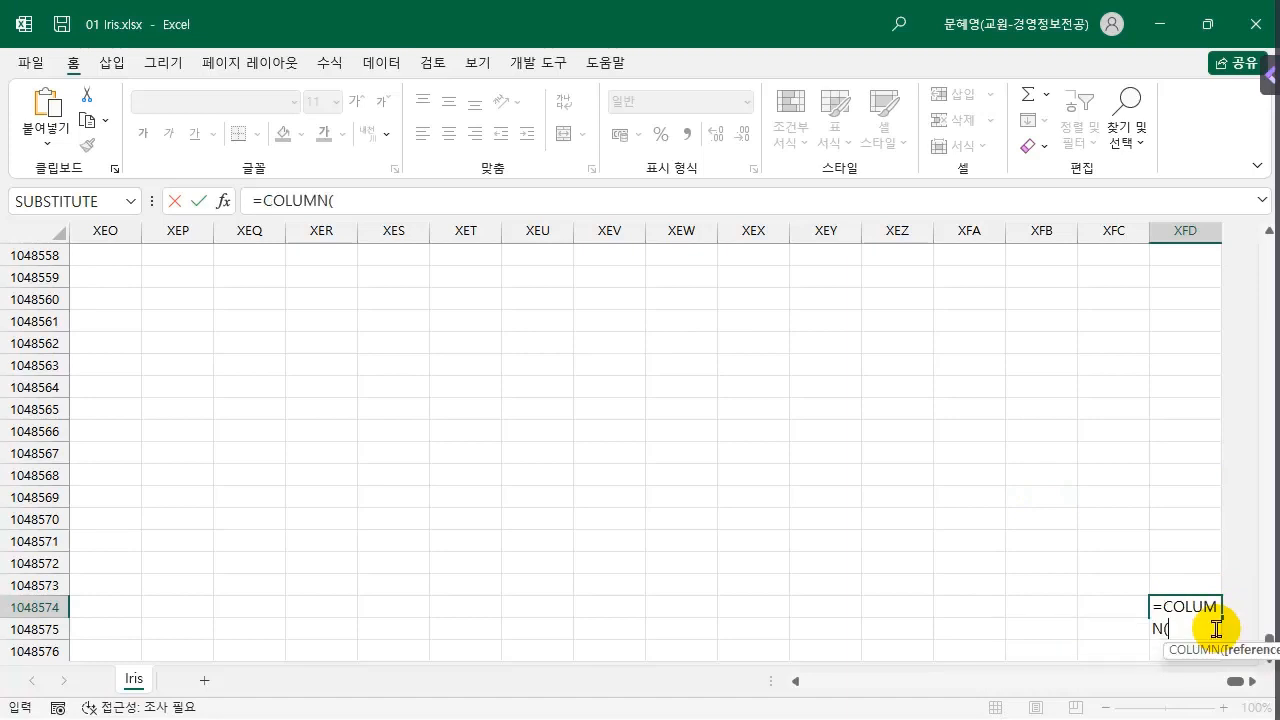
key(Return)
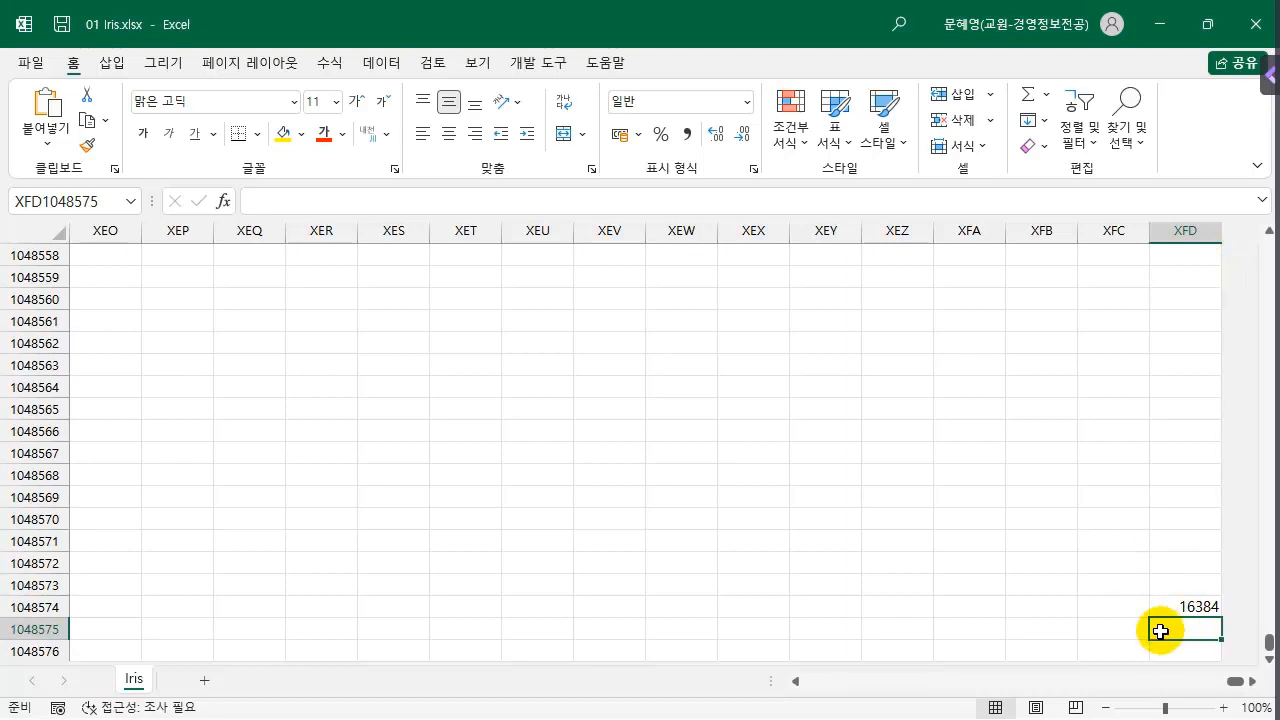
- Enter the formula =2^14 in cell XFD1048575, then return to cell A1
text(=2)
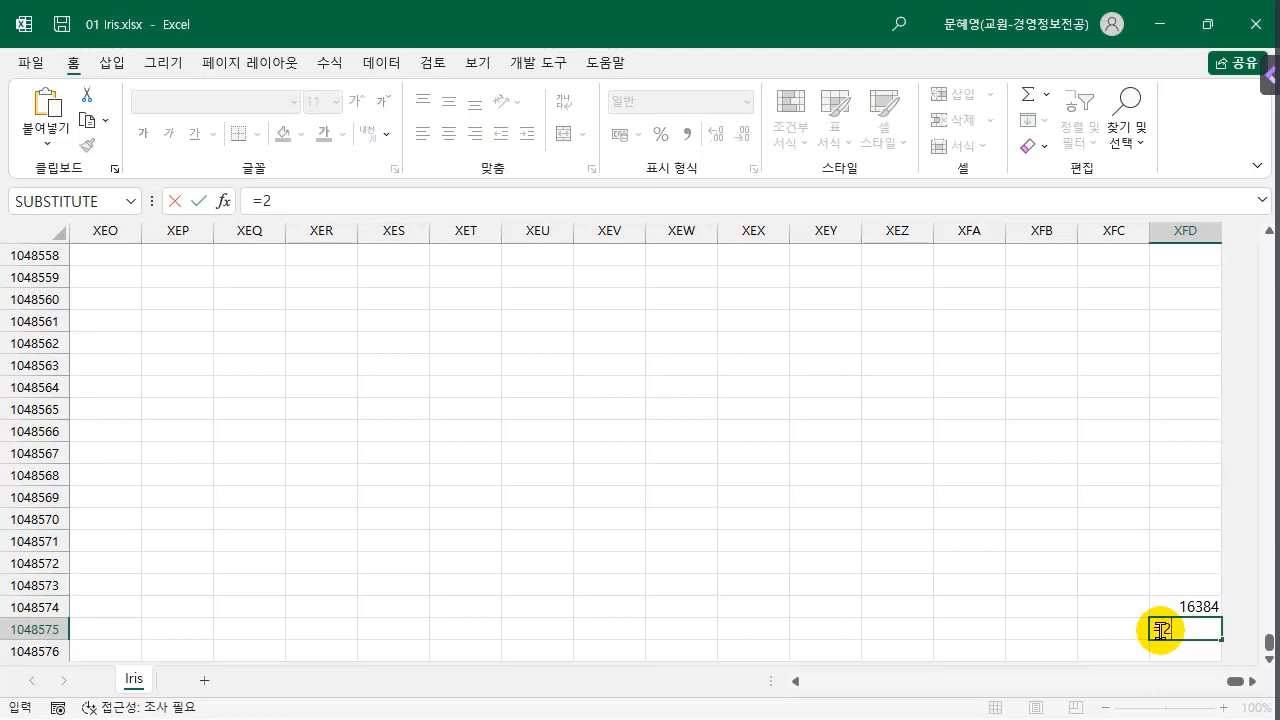
text(^14)
key(Return)
click(1160, 630)
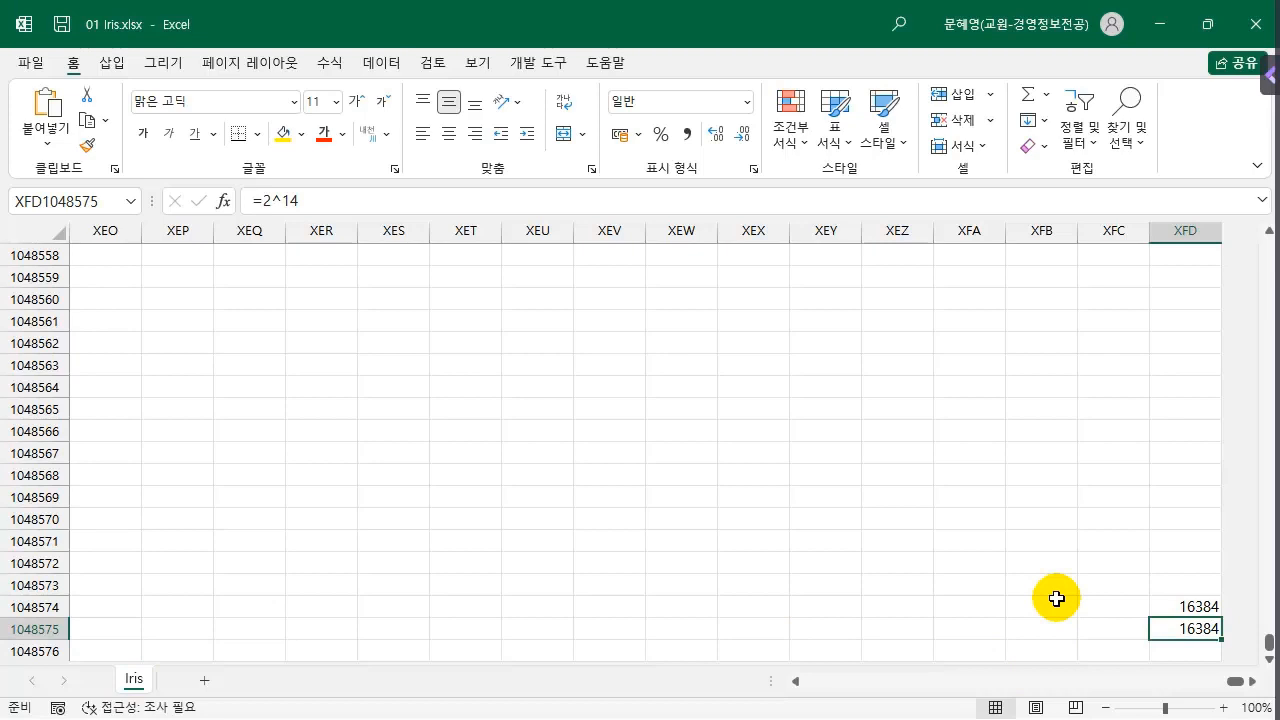
key(Home)
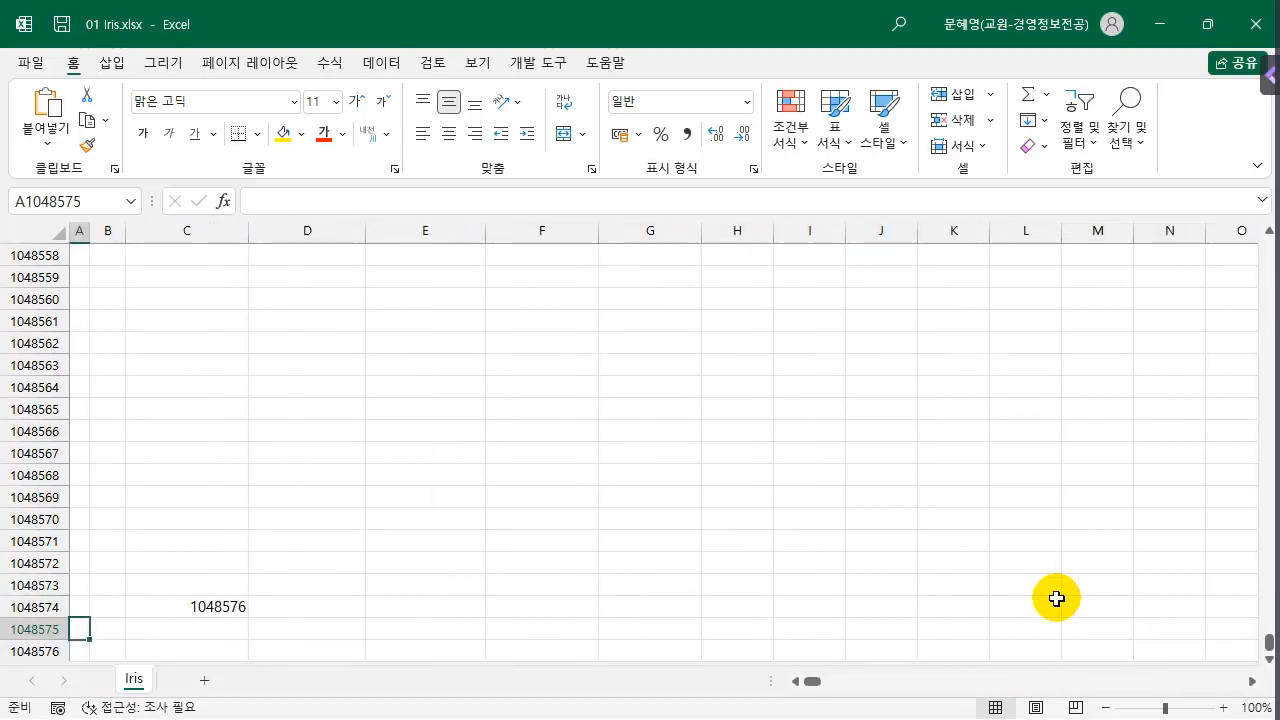
key(ctrl+Home)
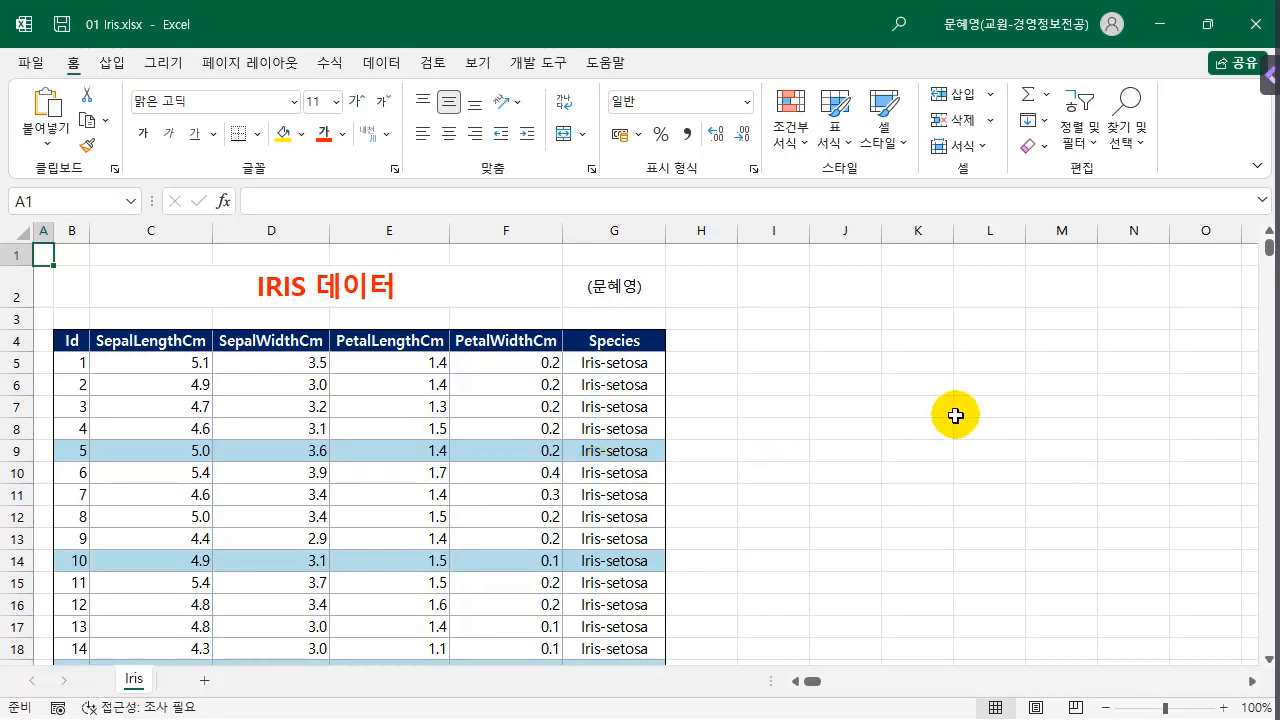
- Jump to cell K9999 with the Go To command, then return to cell A1
click(827, 438)
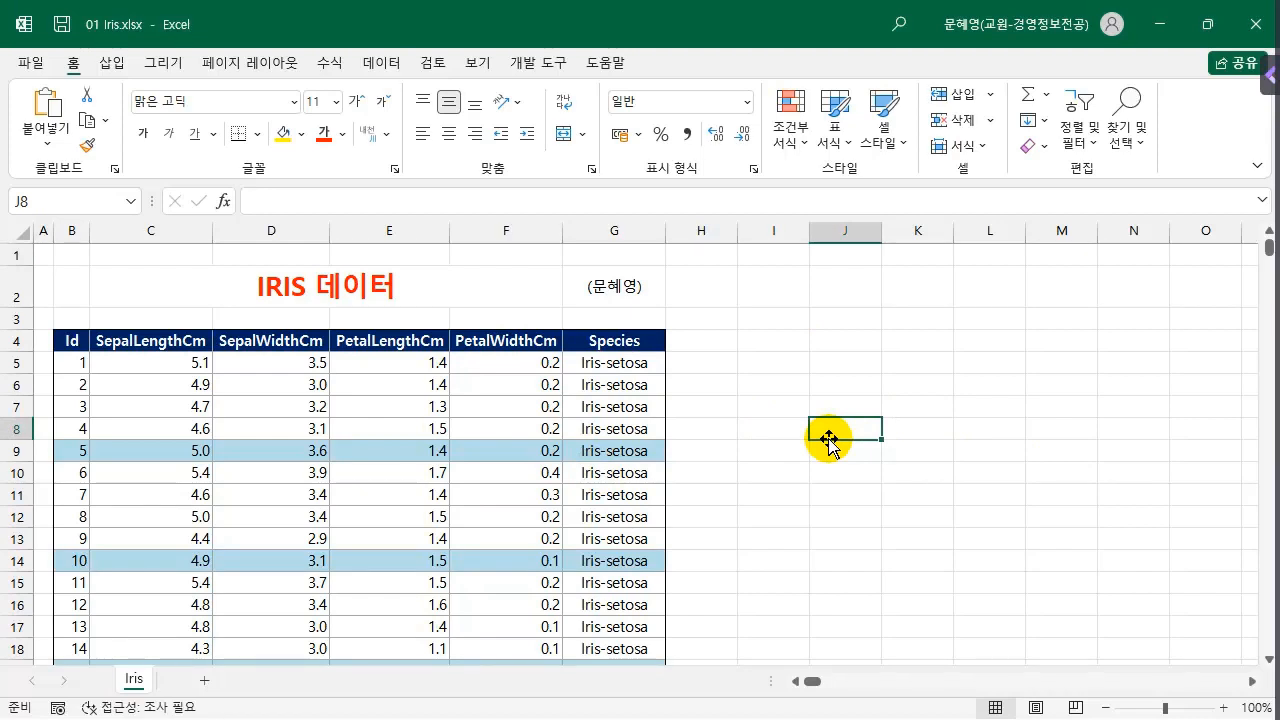
key(F5)
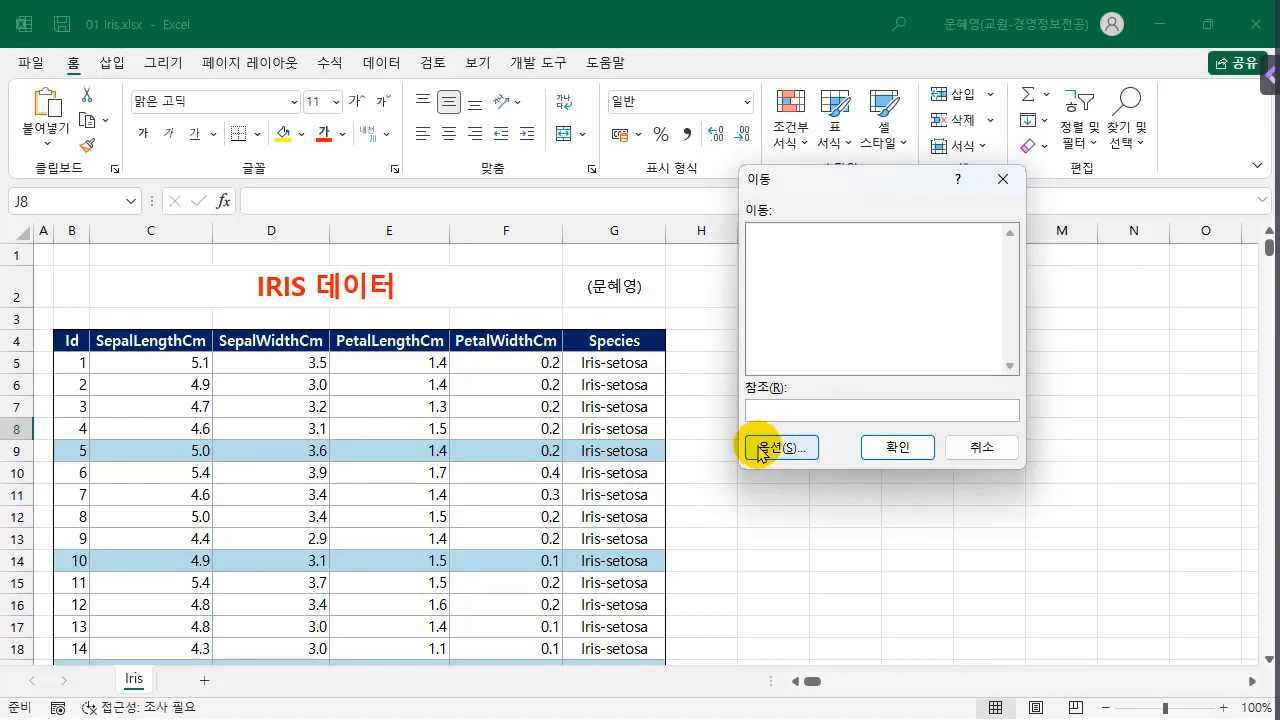
text(k9999)
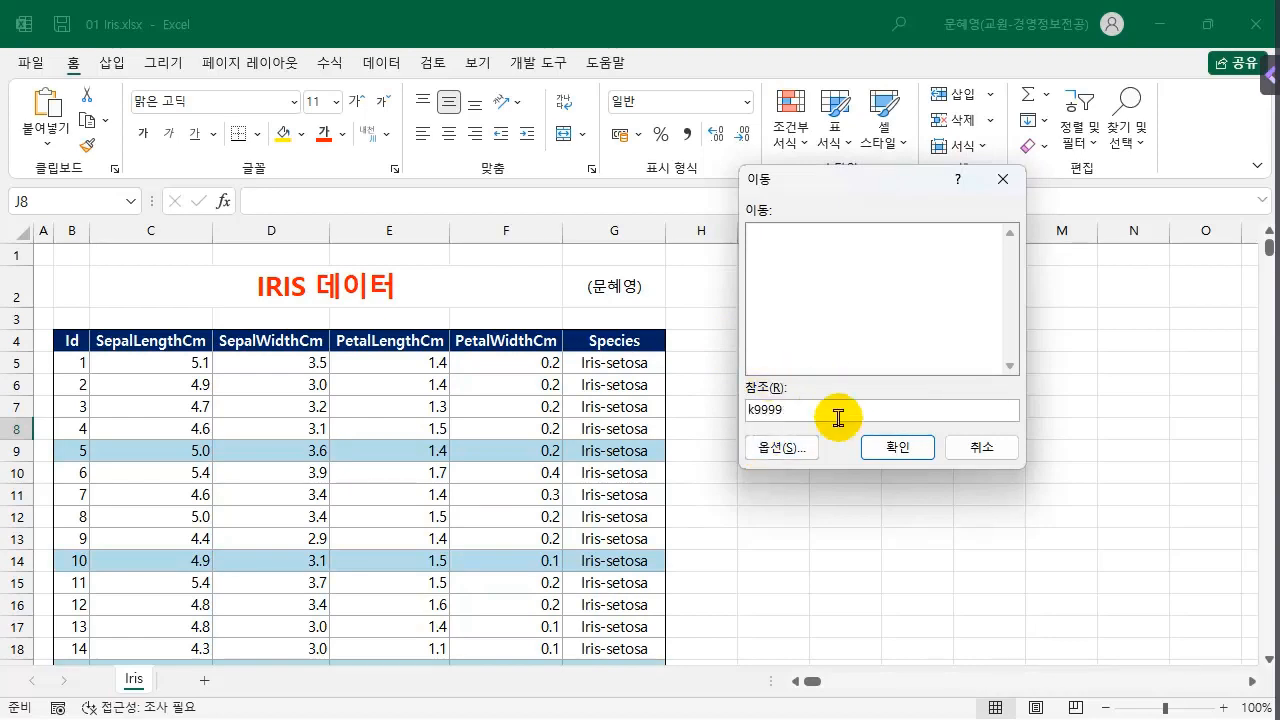
click(903, 455)
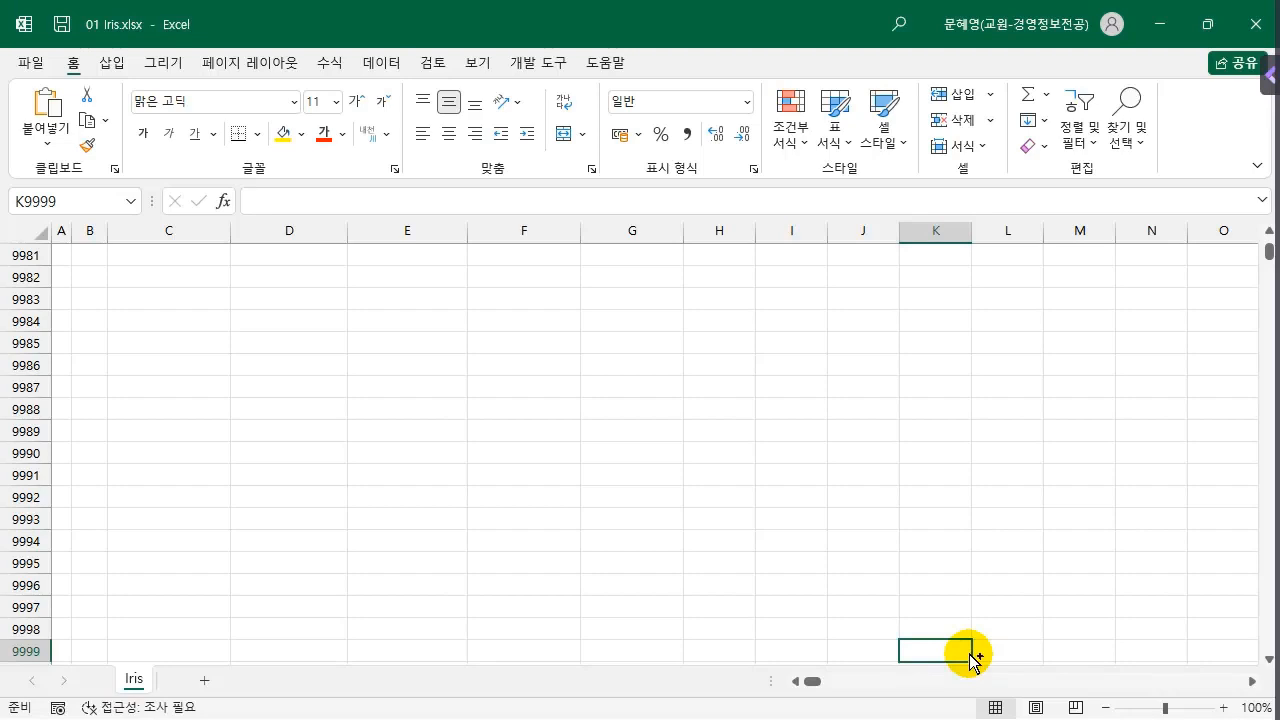
key(ctrl+Home)
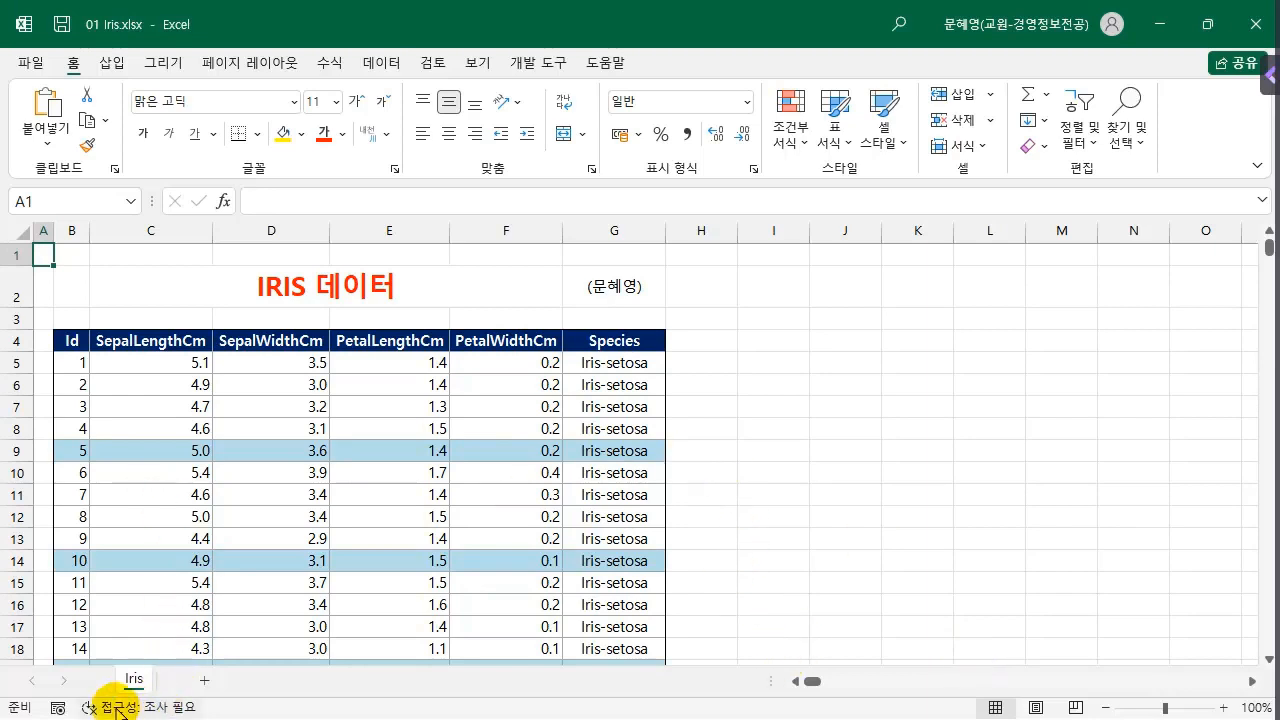
- Add two new worksheets after the Iris sheet, then delete Sheet2 and Sheet1
click(204, 681)
click(262, 681)
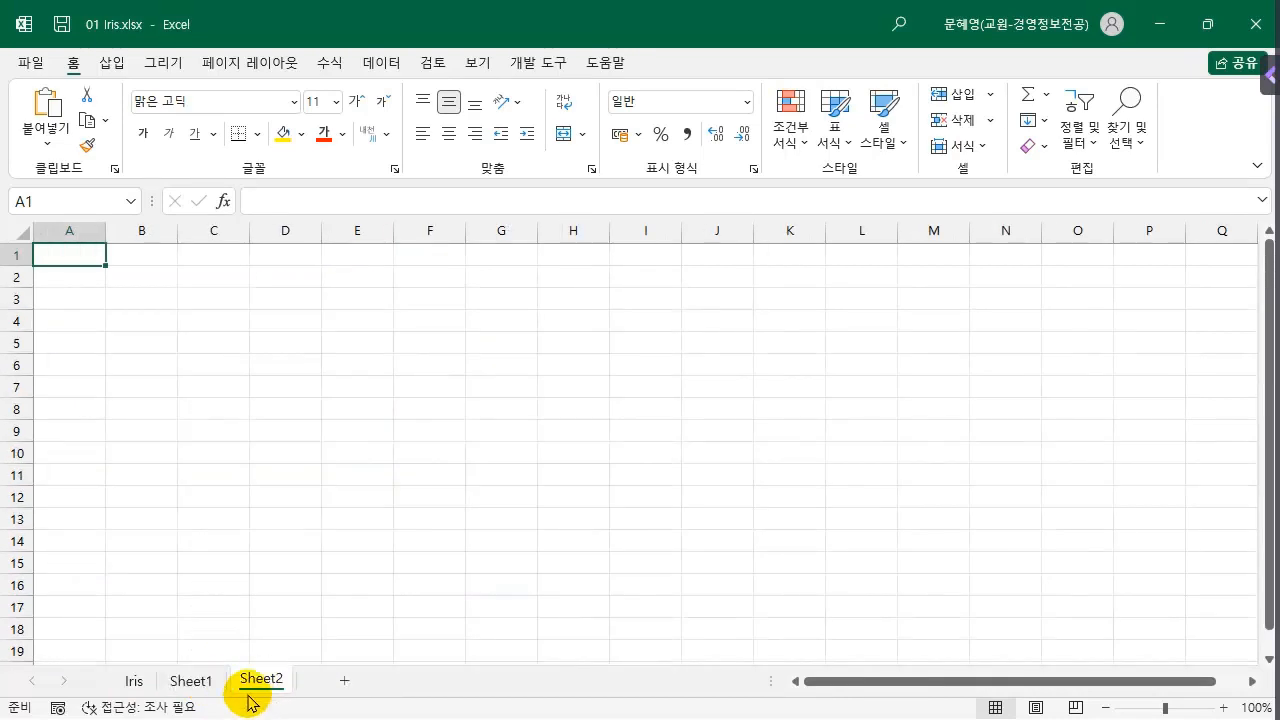
right_click(266, 682)
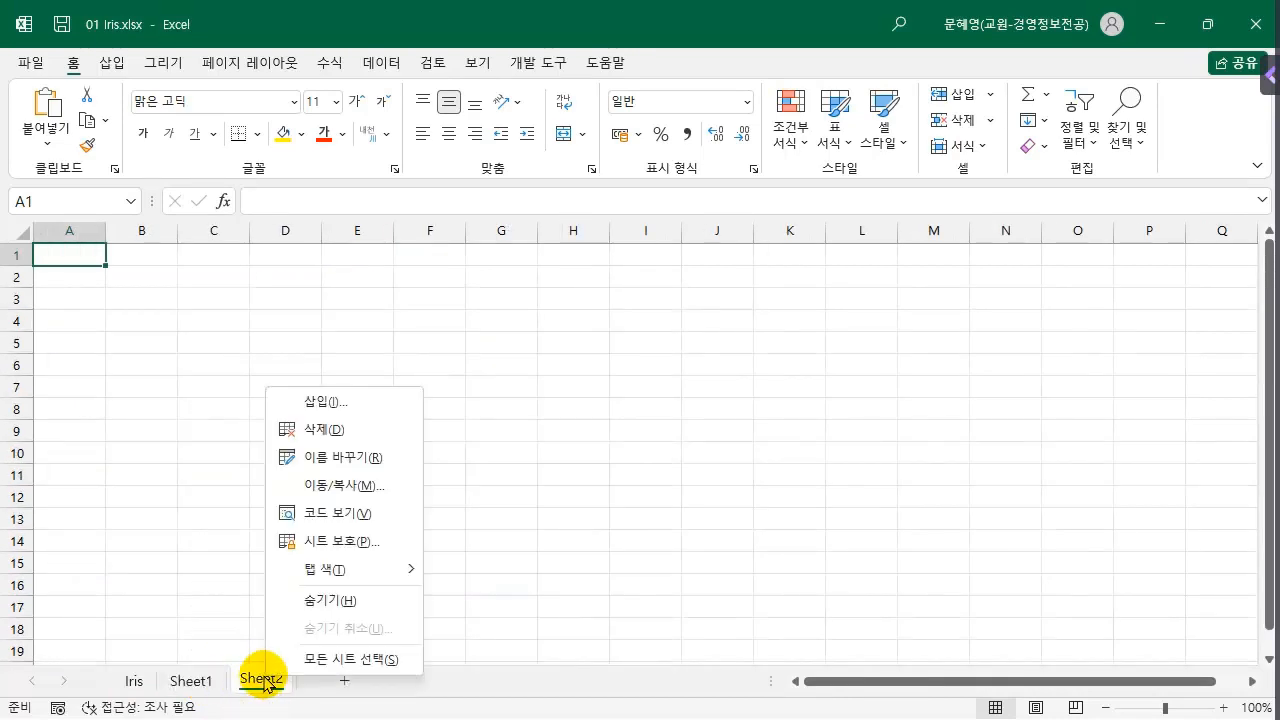
click(358, 430)
right_click(190, 688)
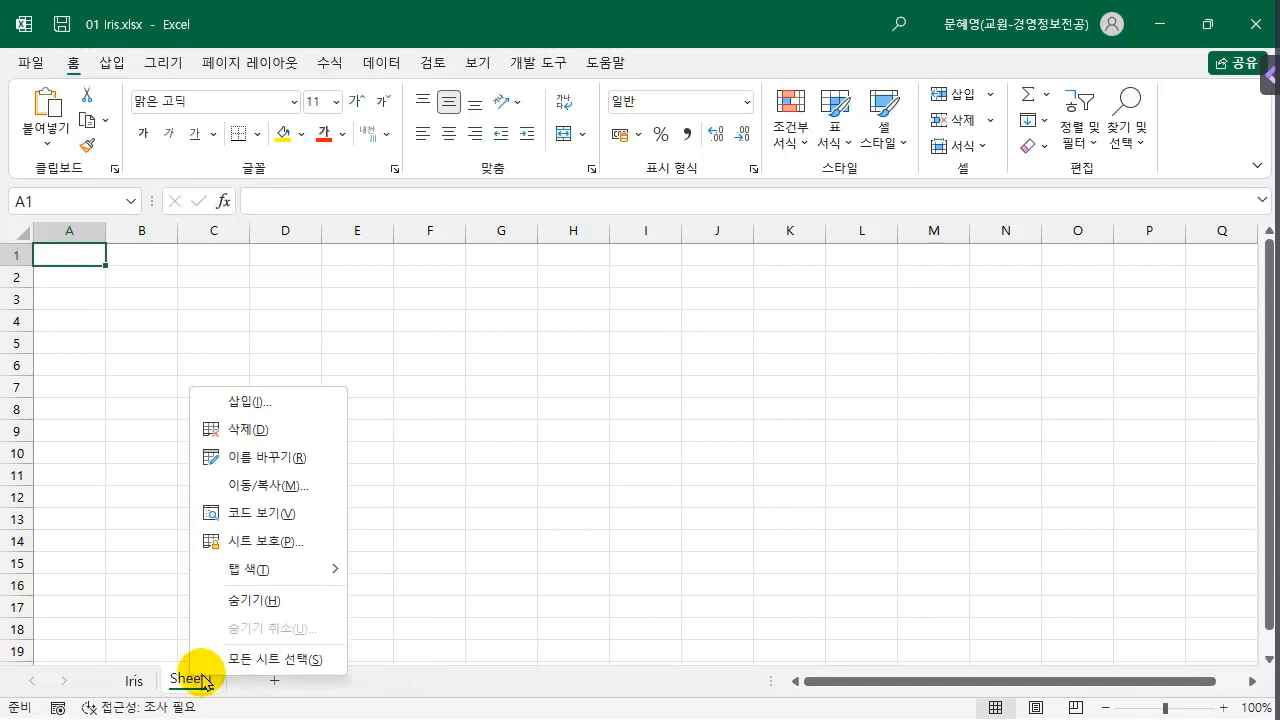
click(278, 430)
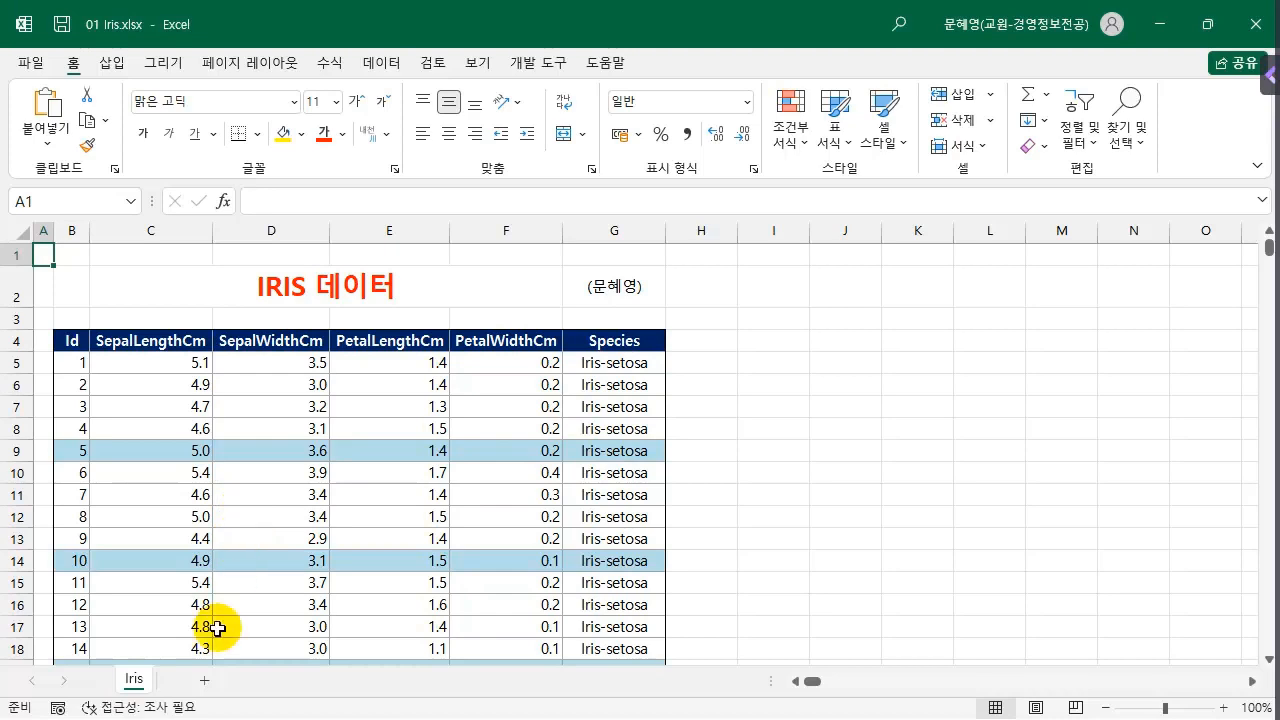
- Add one more blank worksheet after the Iris sheet and delete it
click(204, 680)
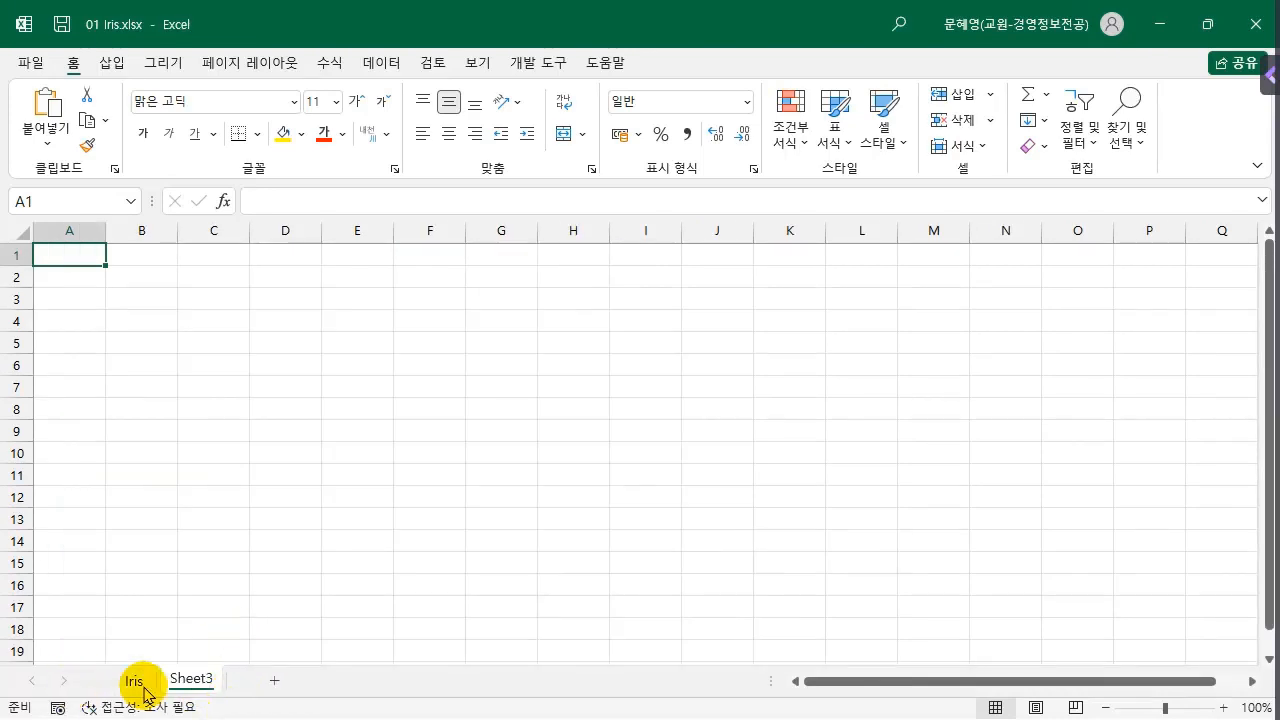
right_click(180, 680)
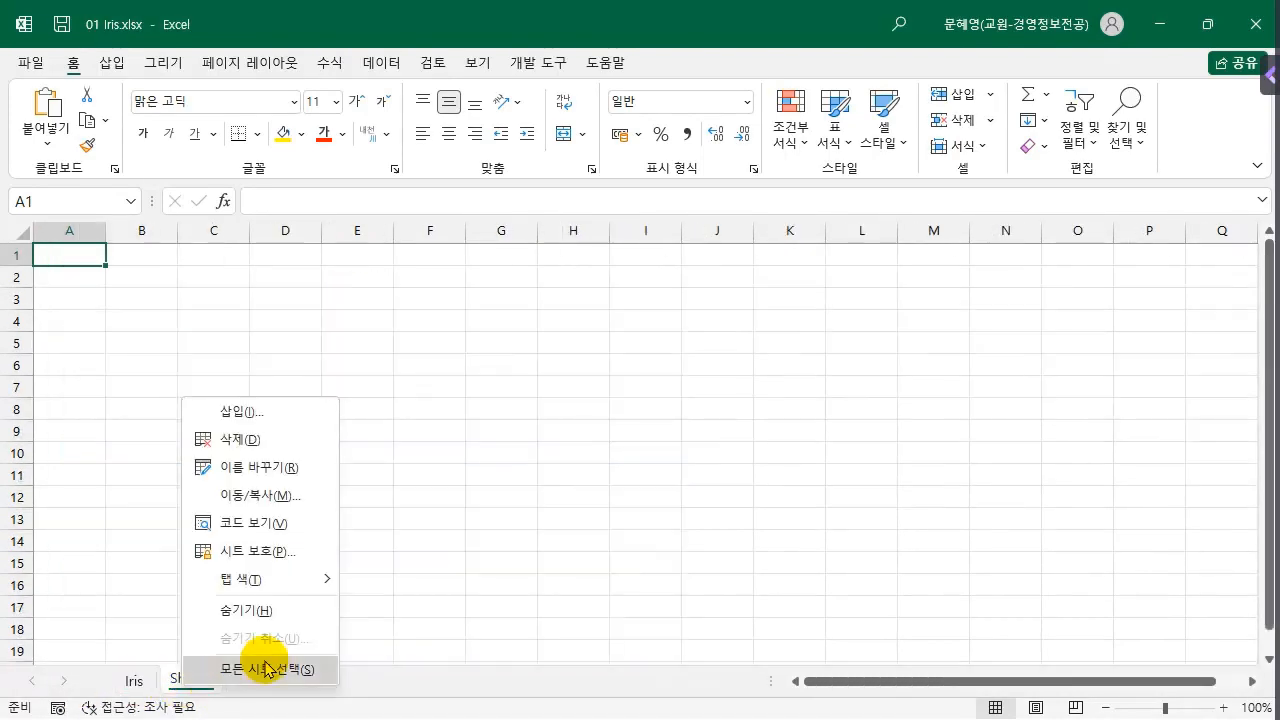
click(302, 440)
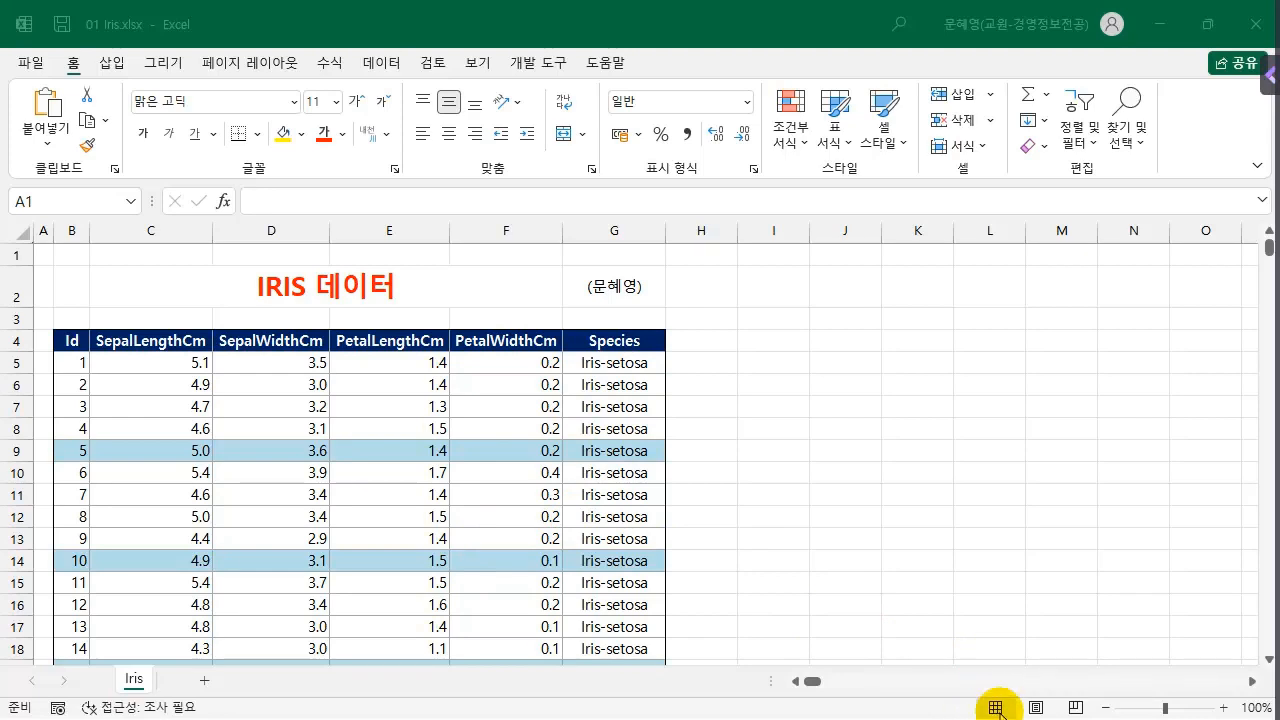
- Show the Iris worksheet in Page Layout view and Page Break Preview, then return it to Normal view
click(982, 625)
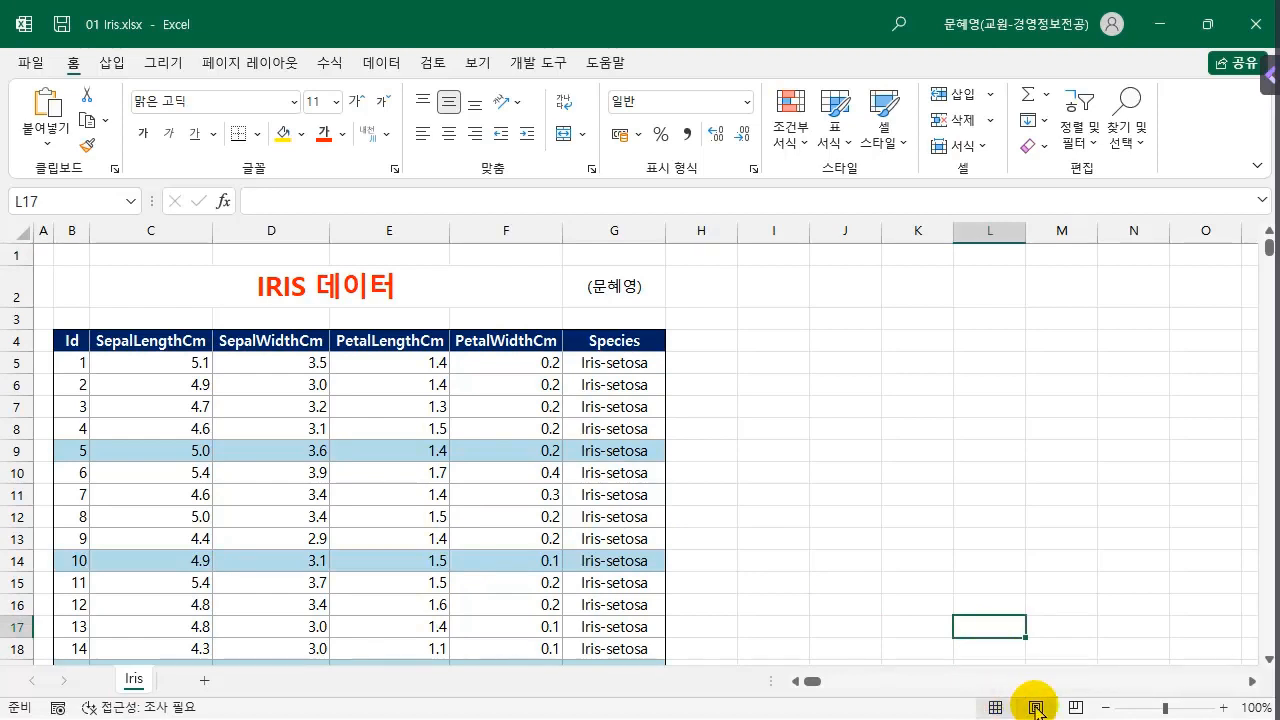
click(1036, 708)
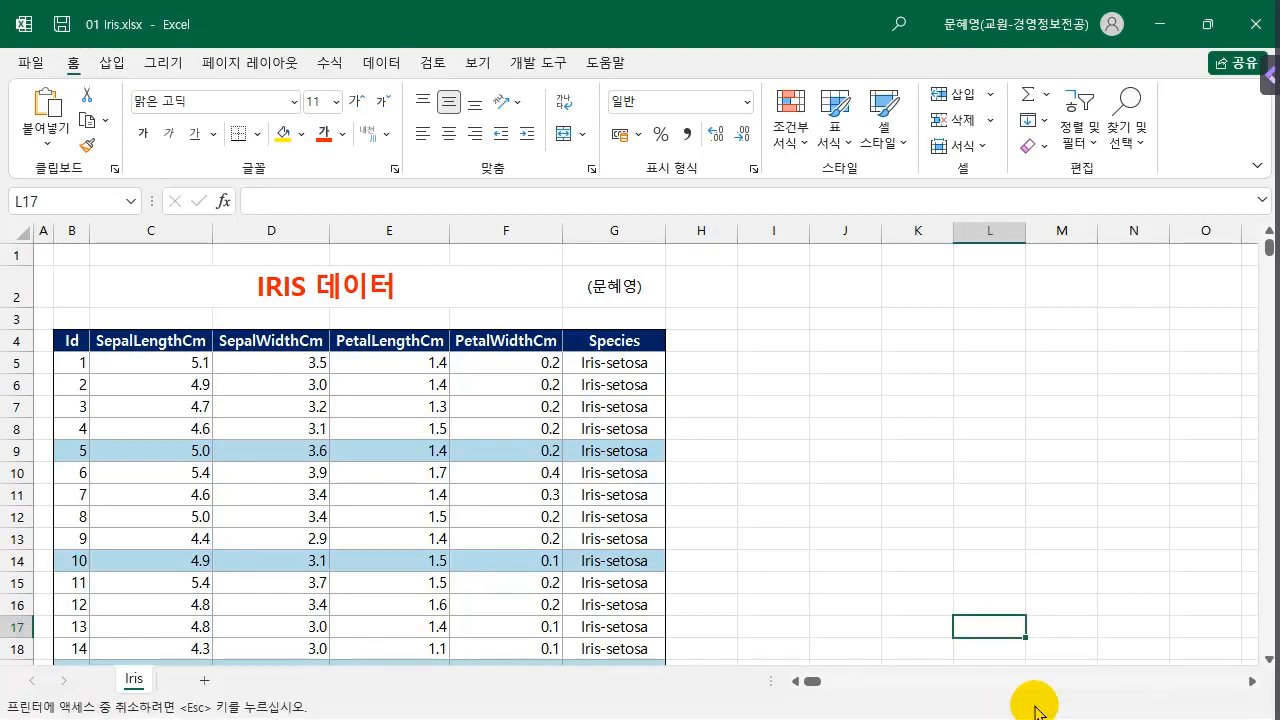
click(995, 510)
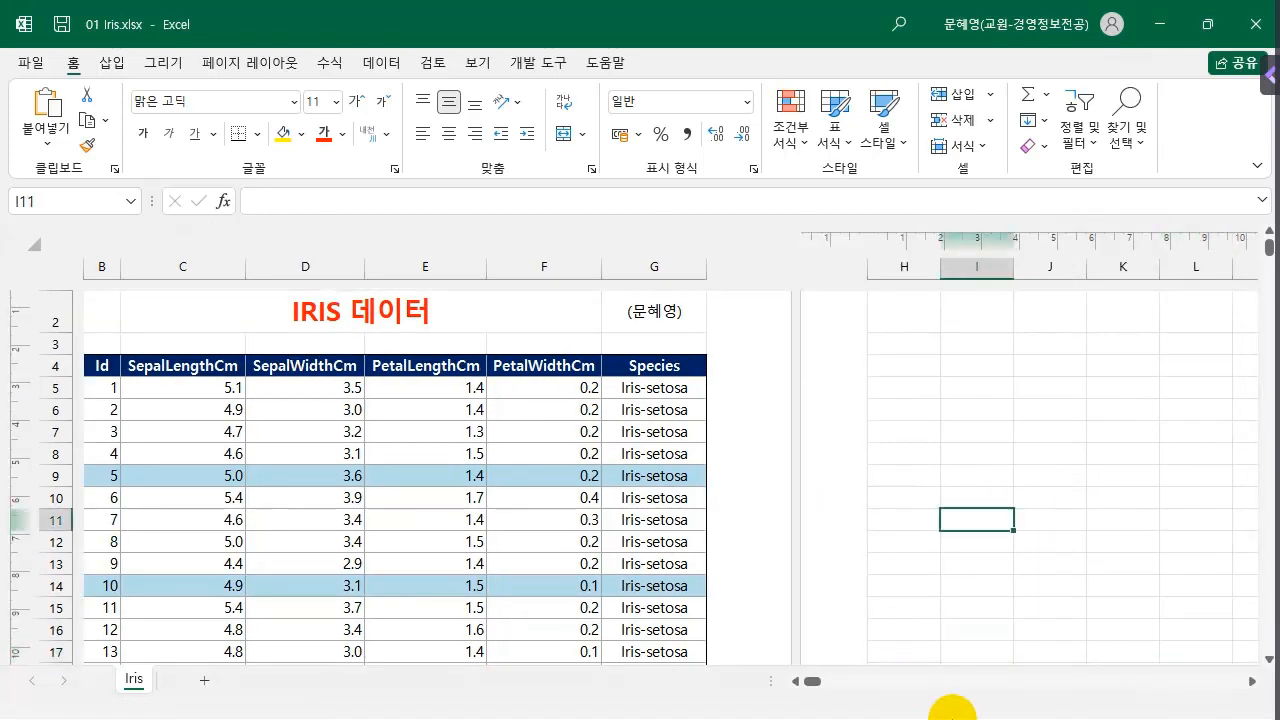
click(484, 60)
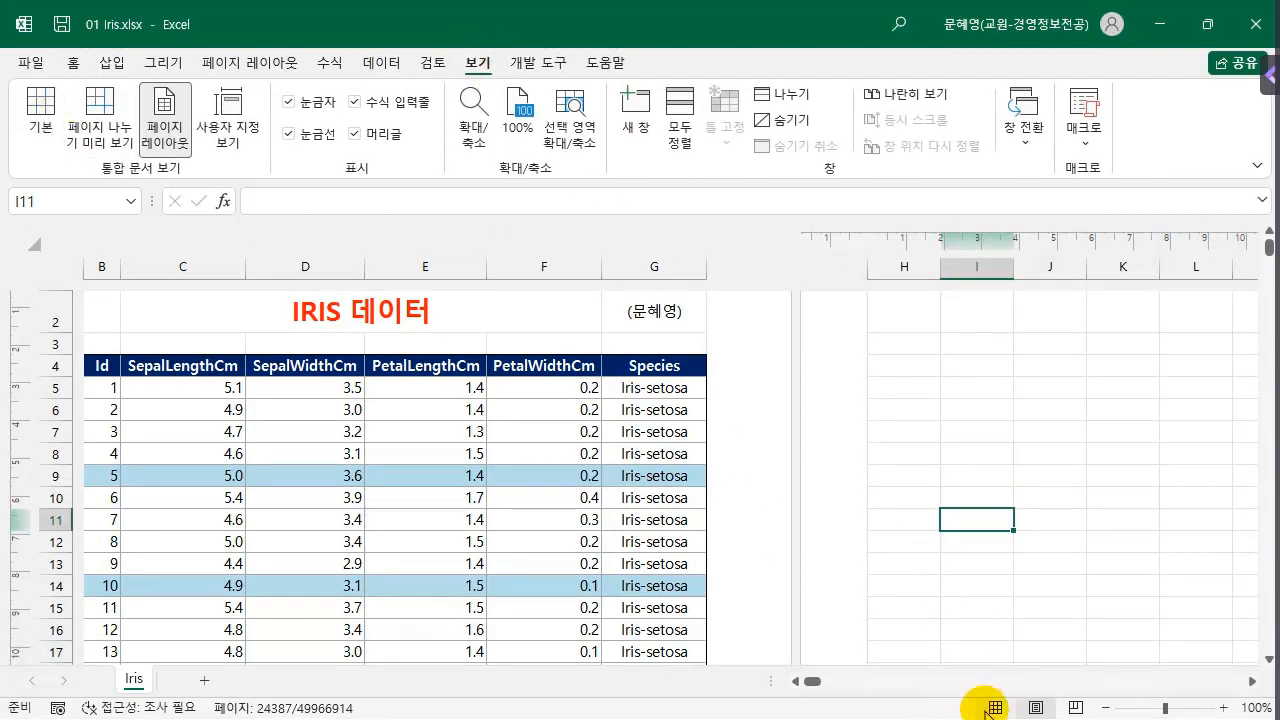
click(1076, 708)
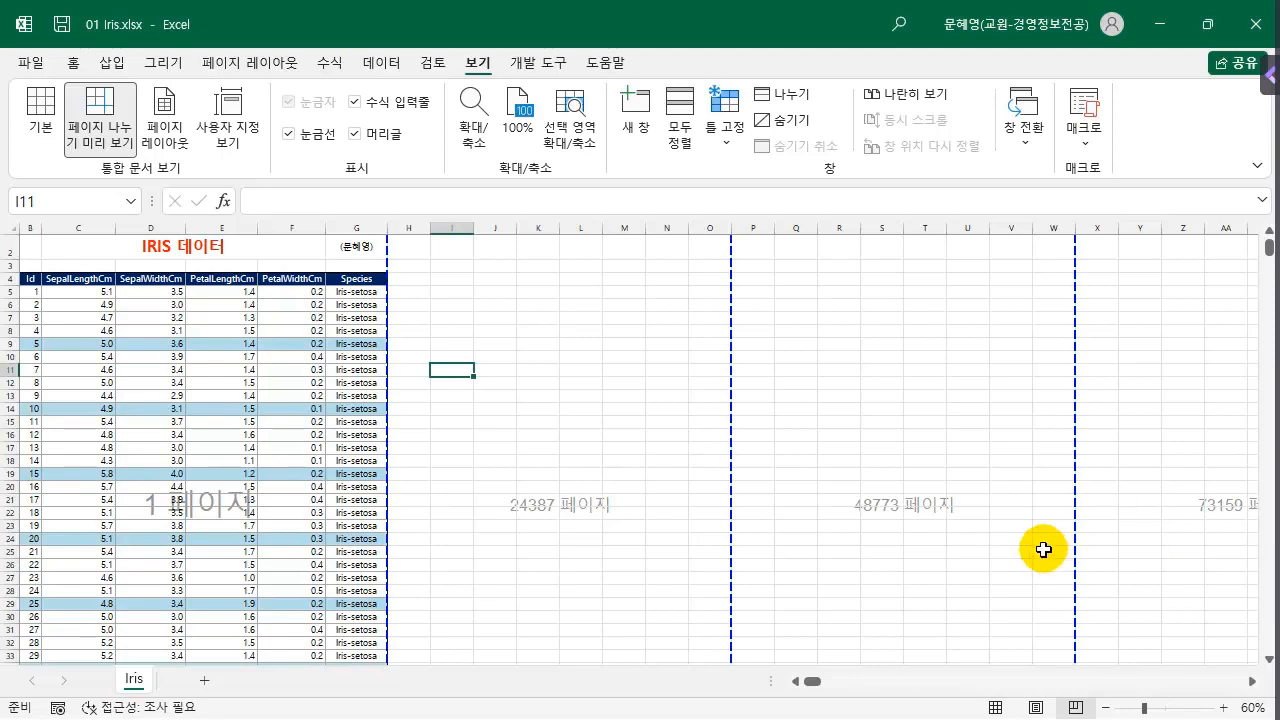
click(995, 707)
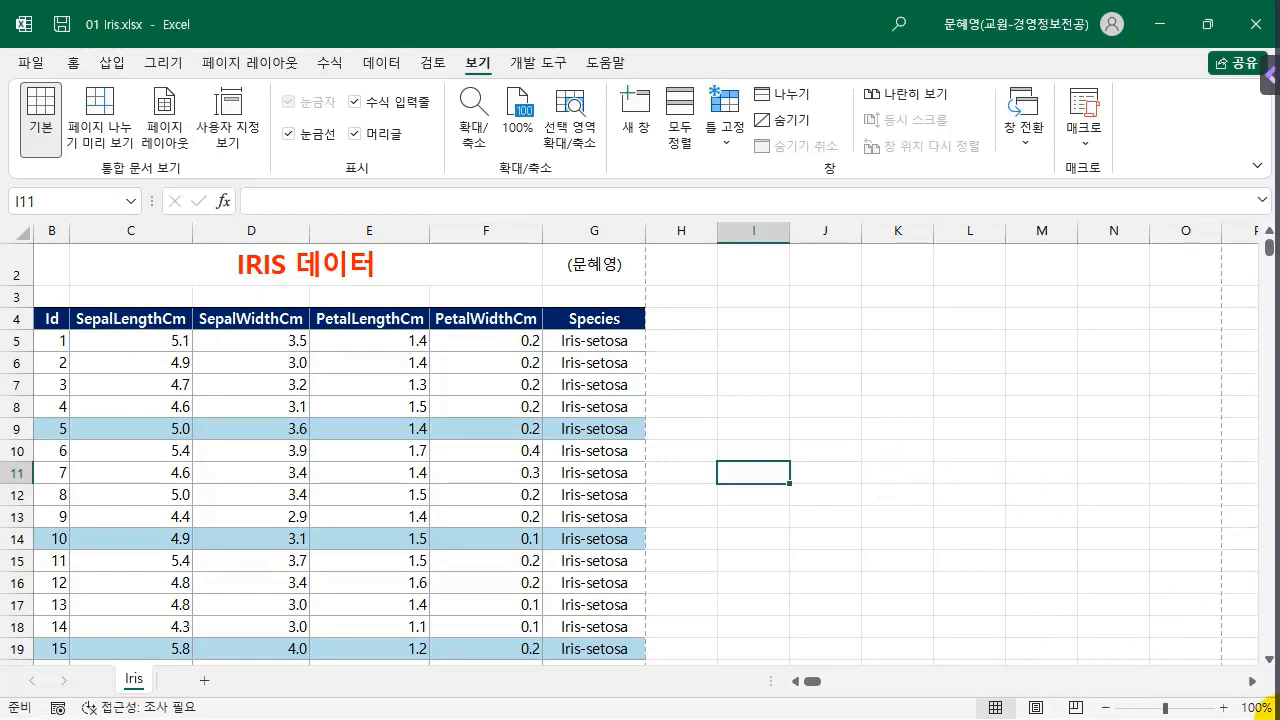
- Zoom the worksheet out to 50% and back in to 100%, and bring the start of the Iris table into view
click(1106, 708)
click(1106, 708)
click(1106, 708)
click(1106, 709)
click(1106, 709)
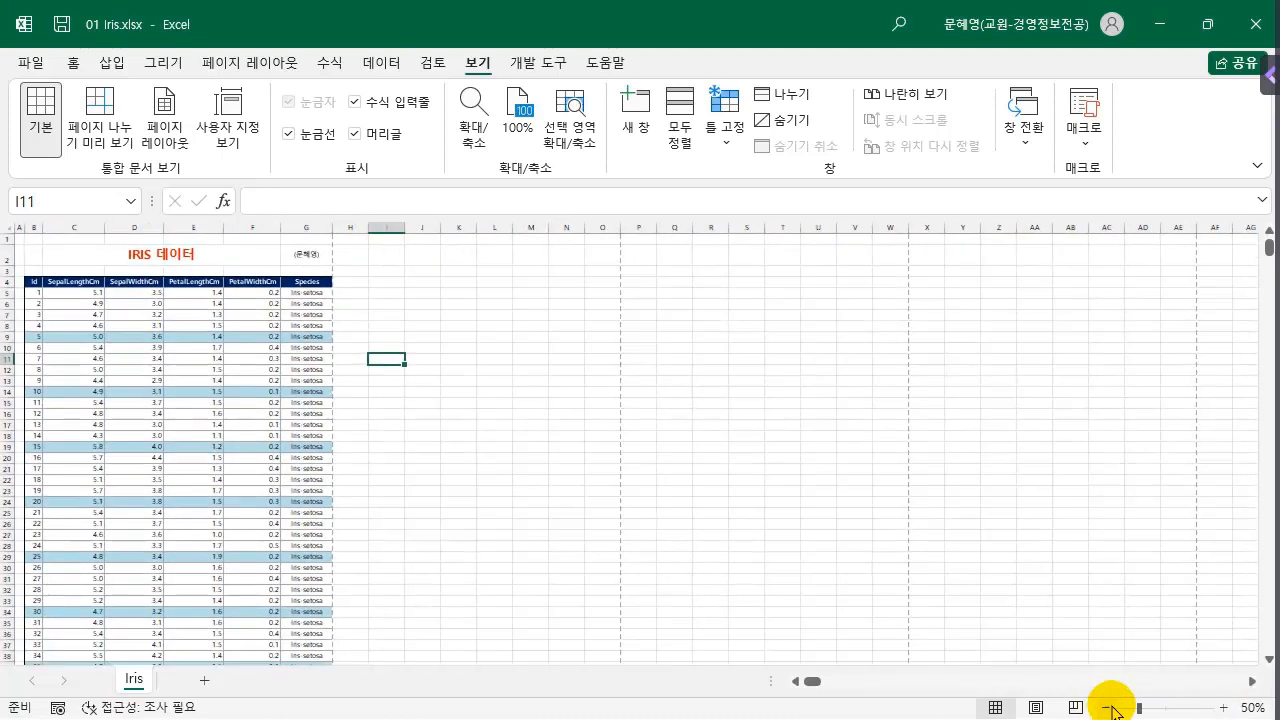
click(1224, 709)
click(1224, 709)
click(1224, 709)
click(1224, 709)
click(1224, 709)
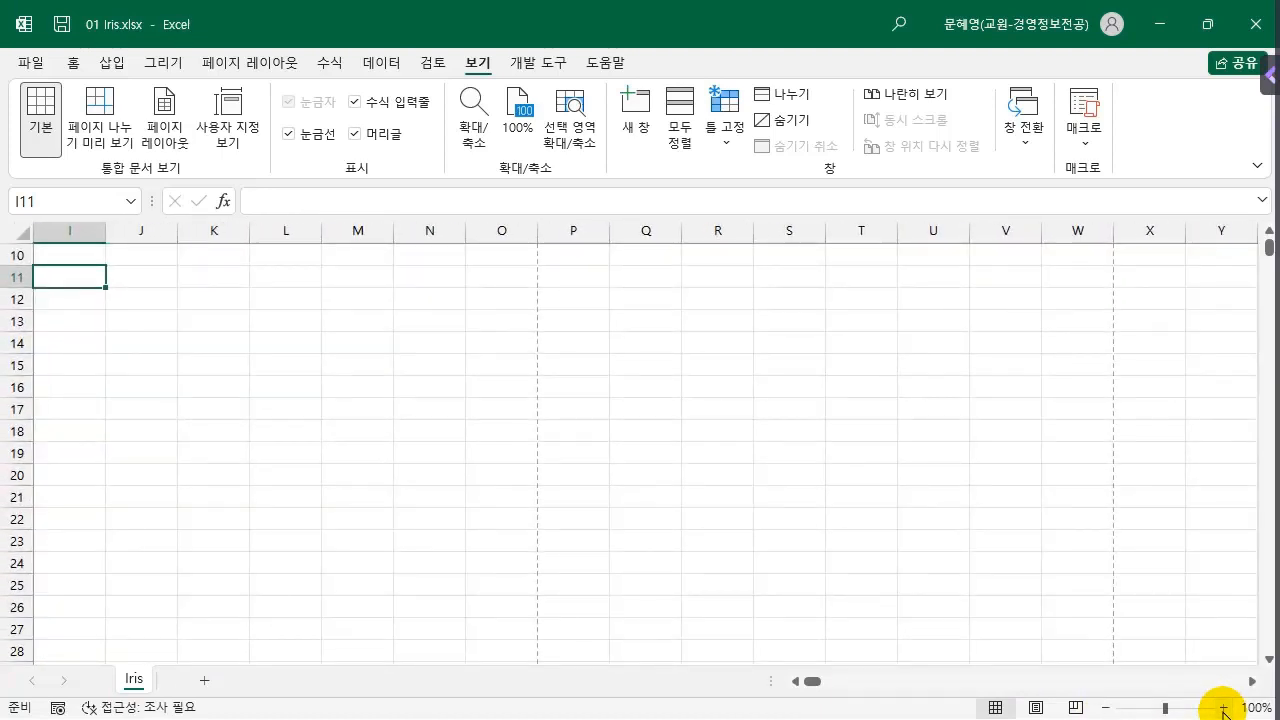
click(553, 474)
drag(806, 681, 812, 686)
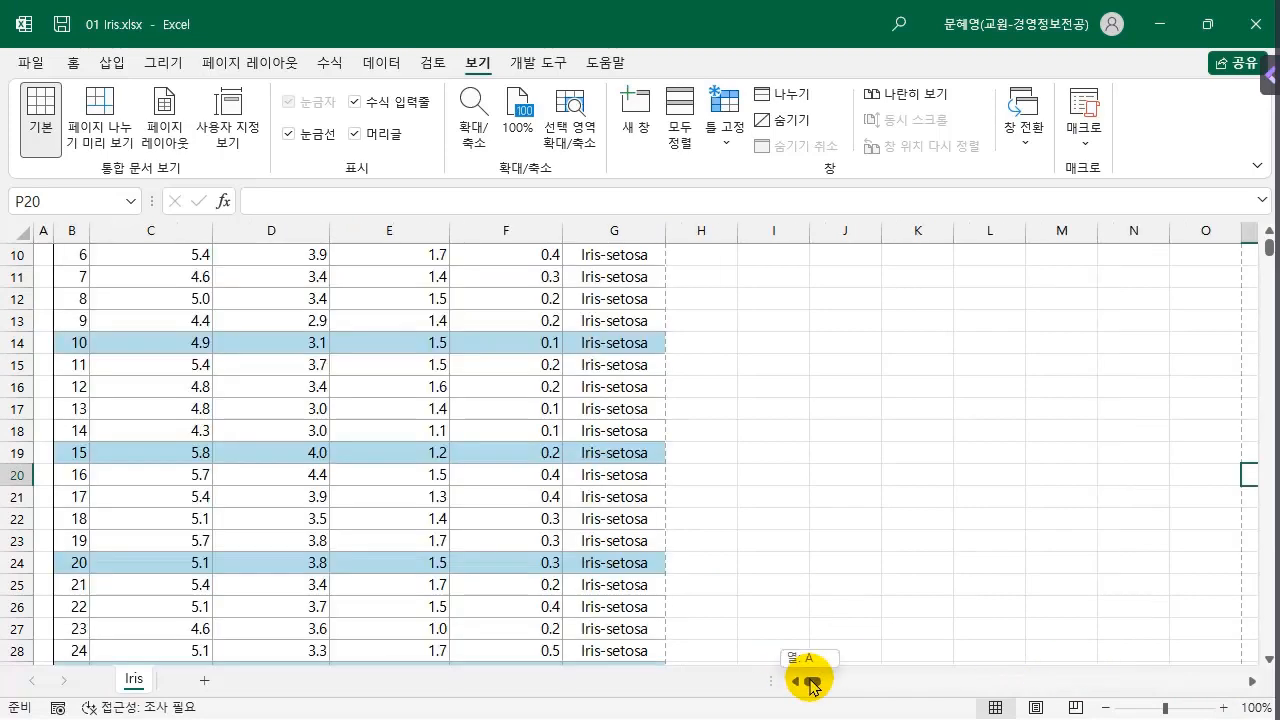
drag(1268, 247, 1266, 222)
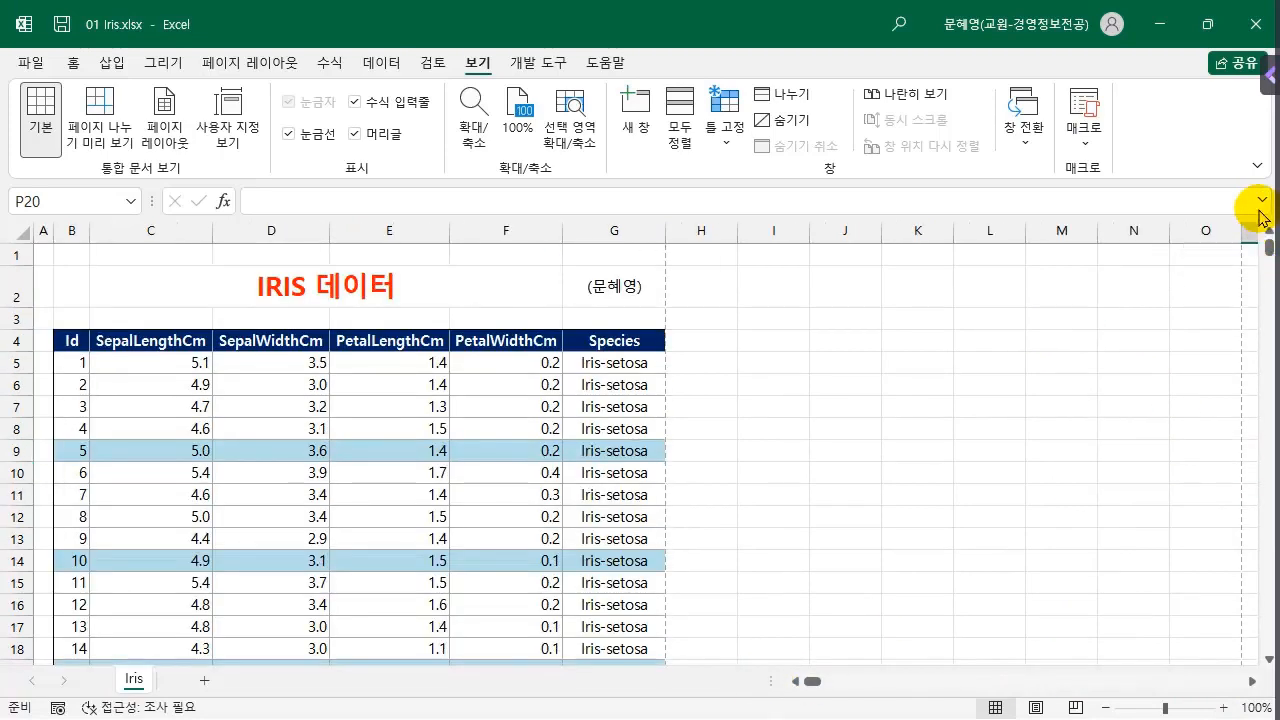
- Fill the range D7:F10 with the standard yellow colour
click(508, 452)
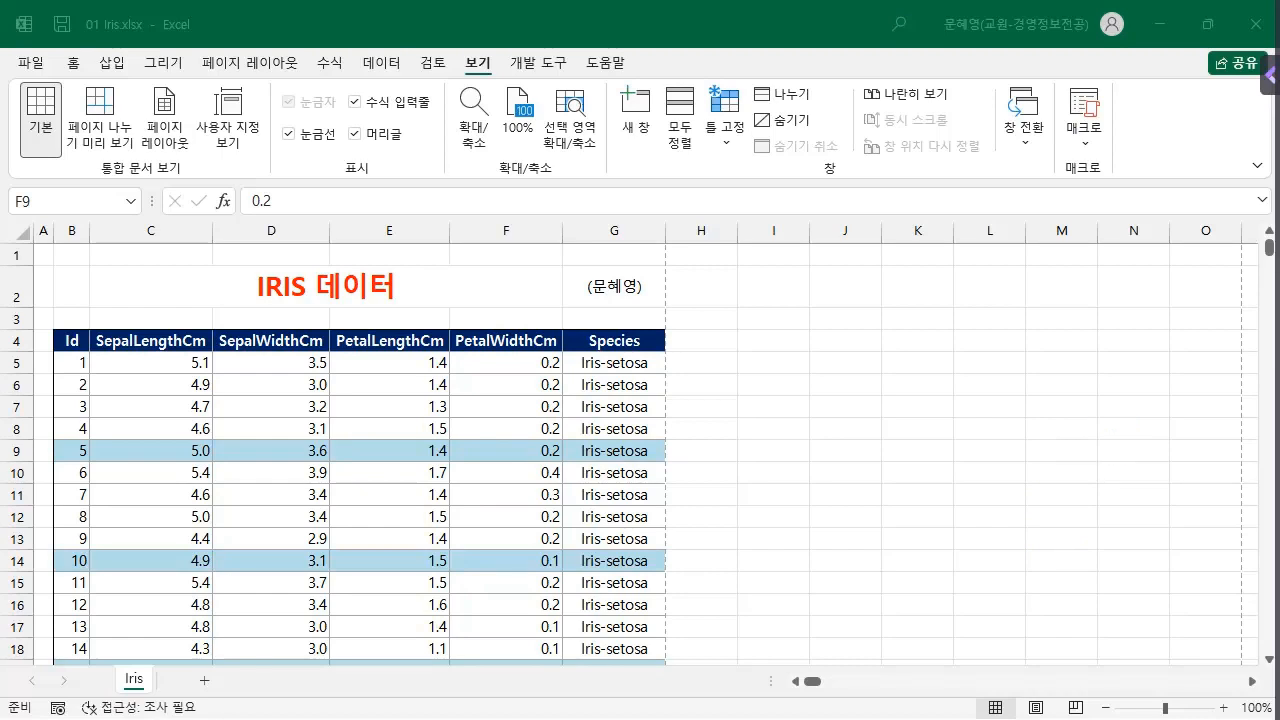
click(236, 385)
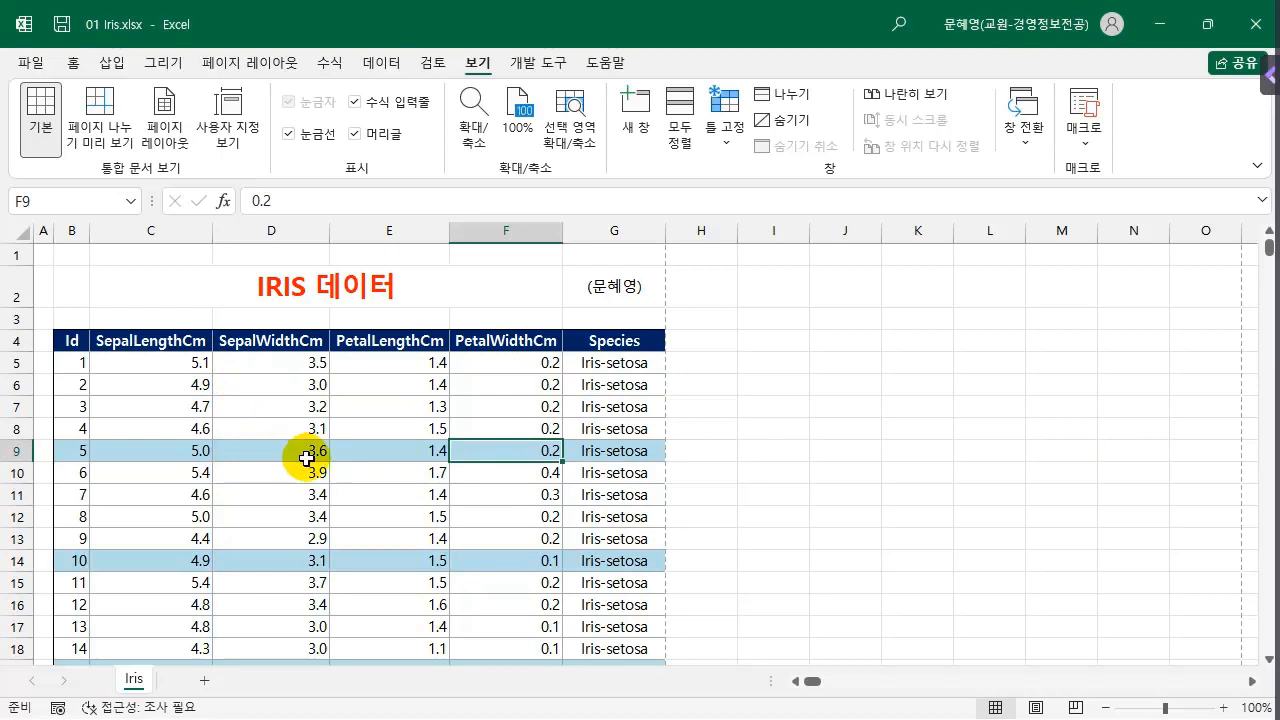
drag(275, 404, 523, 474)
click(75, 62)
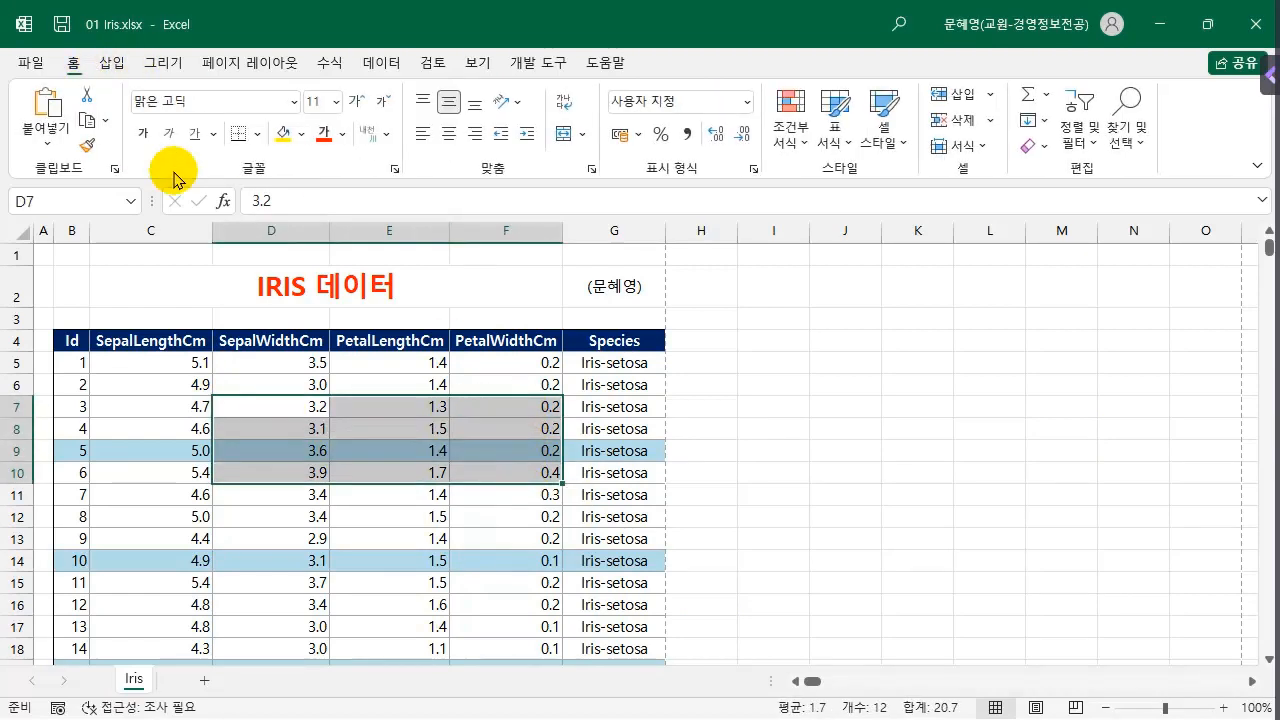
click(302, 138)
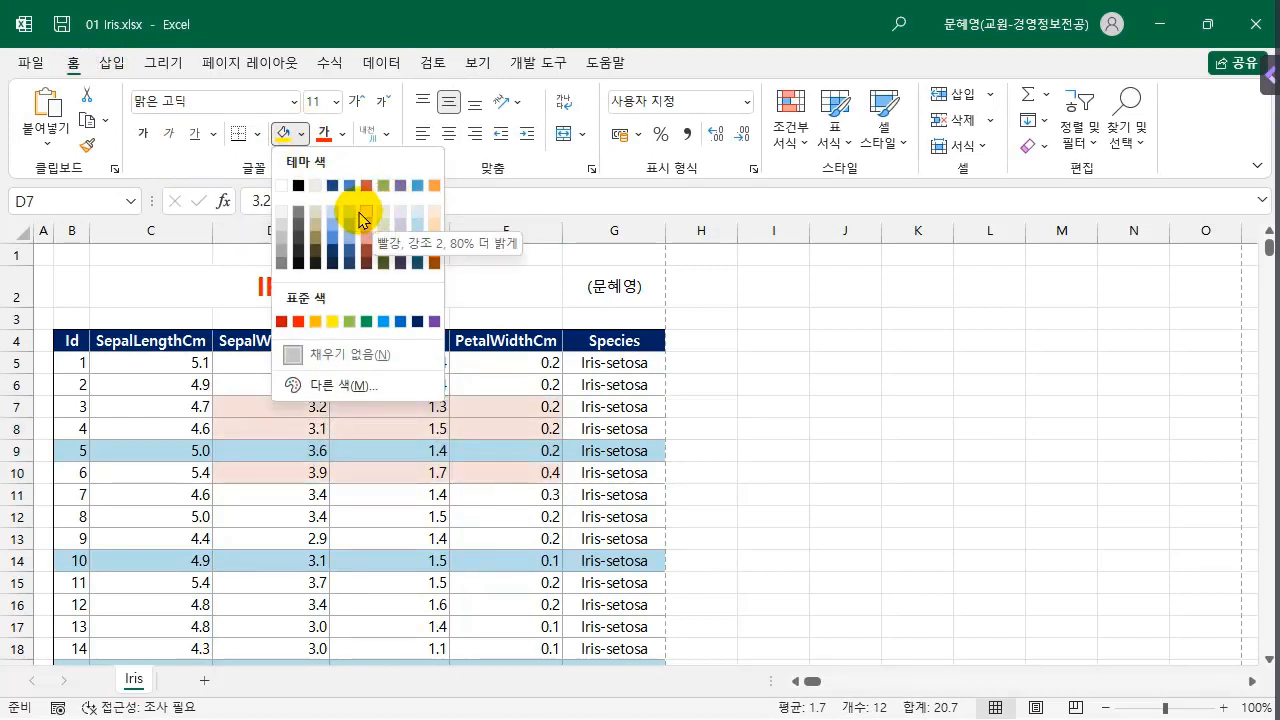
click(333, 323)
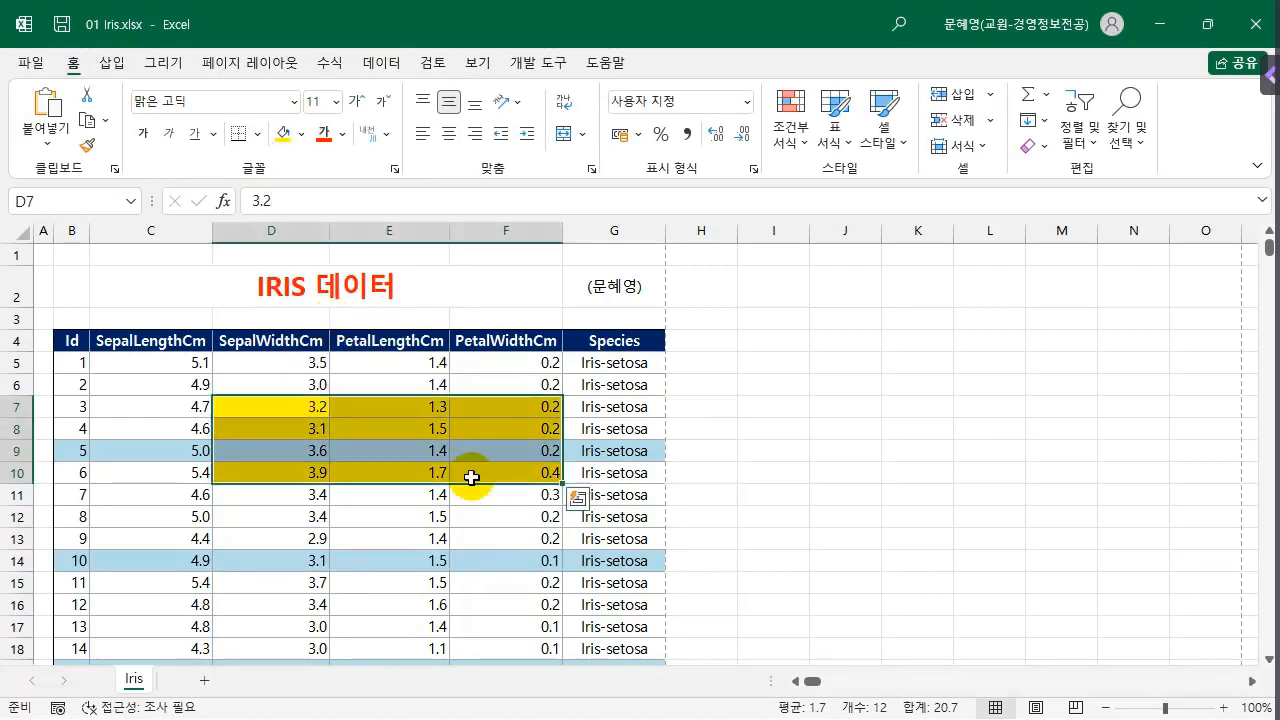
- Select the range D7:F10 again, then reselect it by extending the selection from cell D7 to F10
click(425, 434)
drag(258, 412, 514, 480)
click(262, 408)
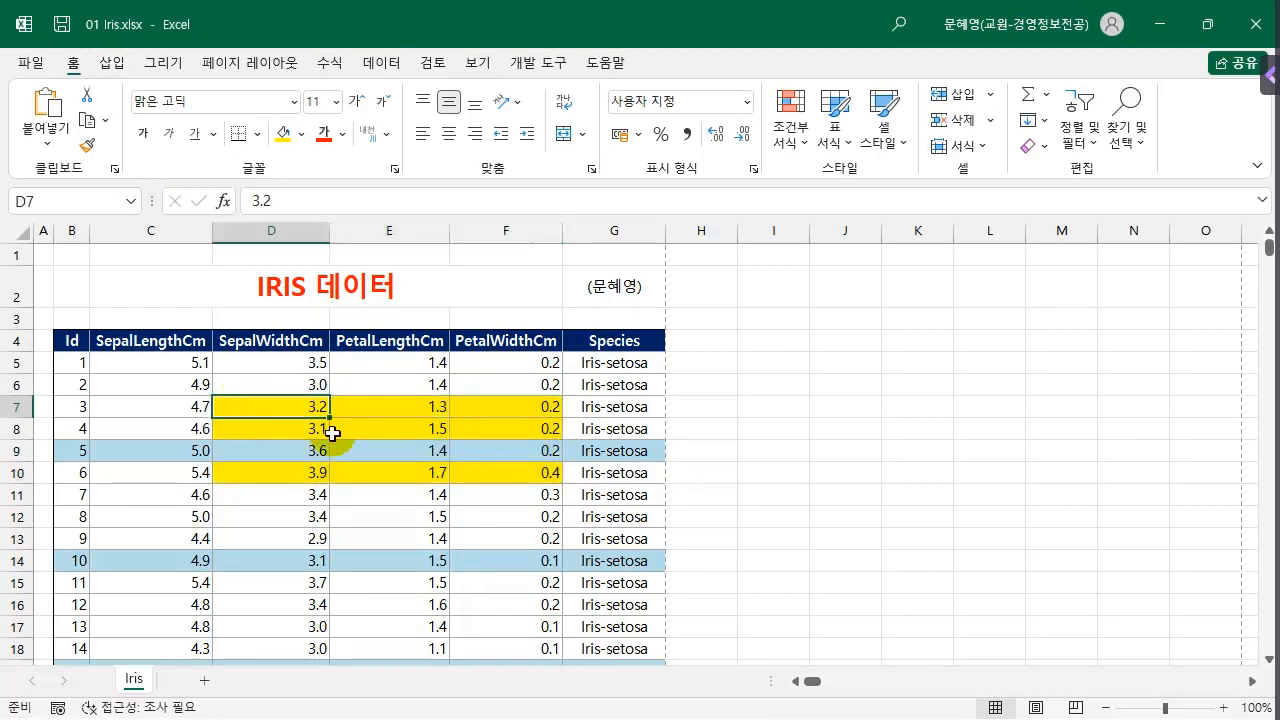
shift+click(541, 473)
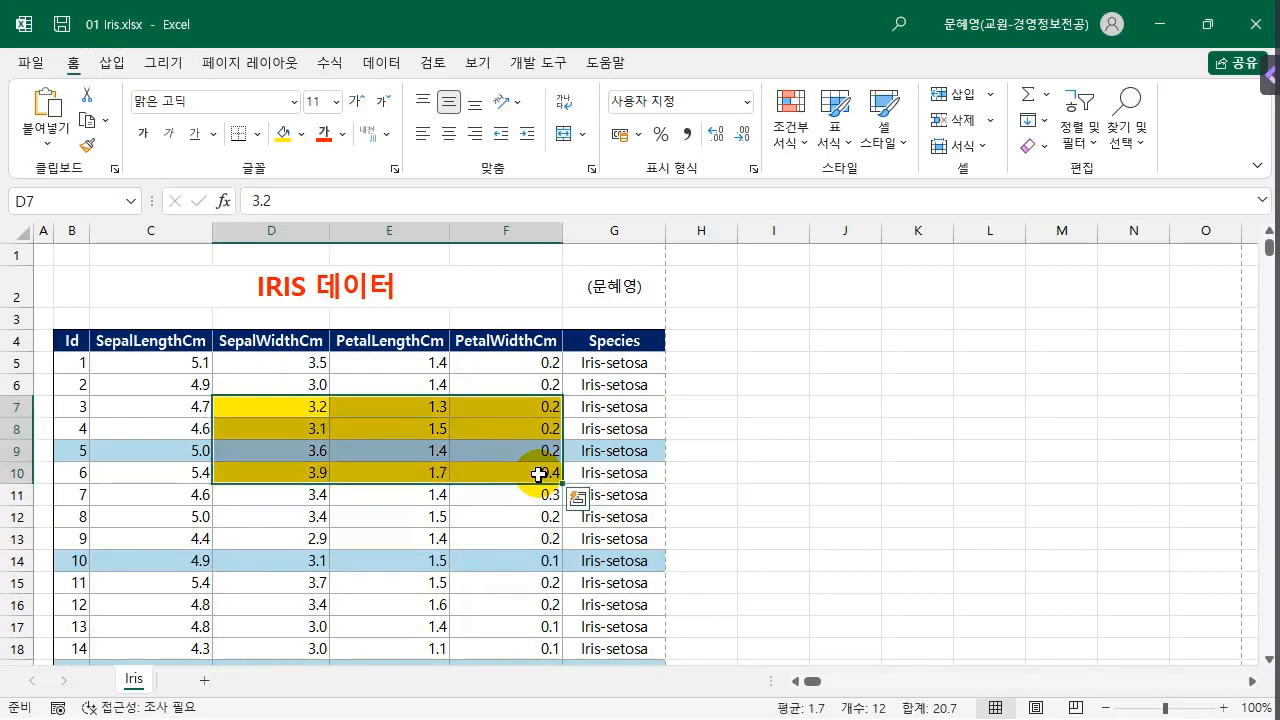
- Select the non-adjacent cells D7, E7, F8, F10 and E10 together, then clear the multiple selection
click(686, 511)
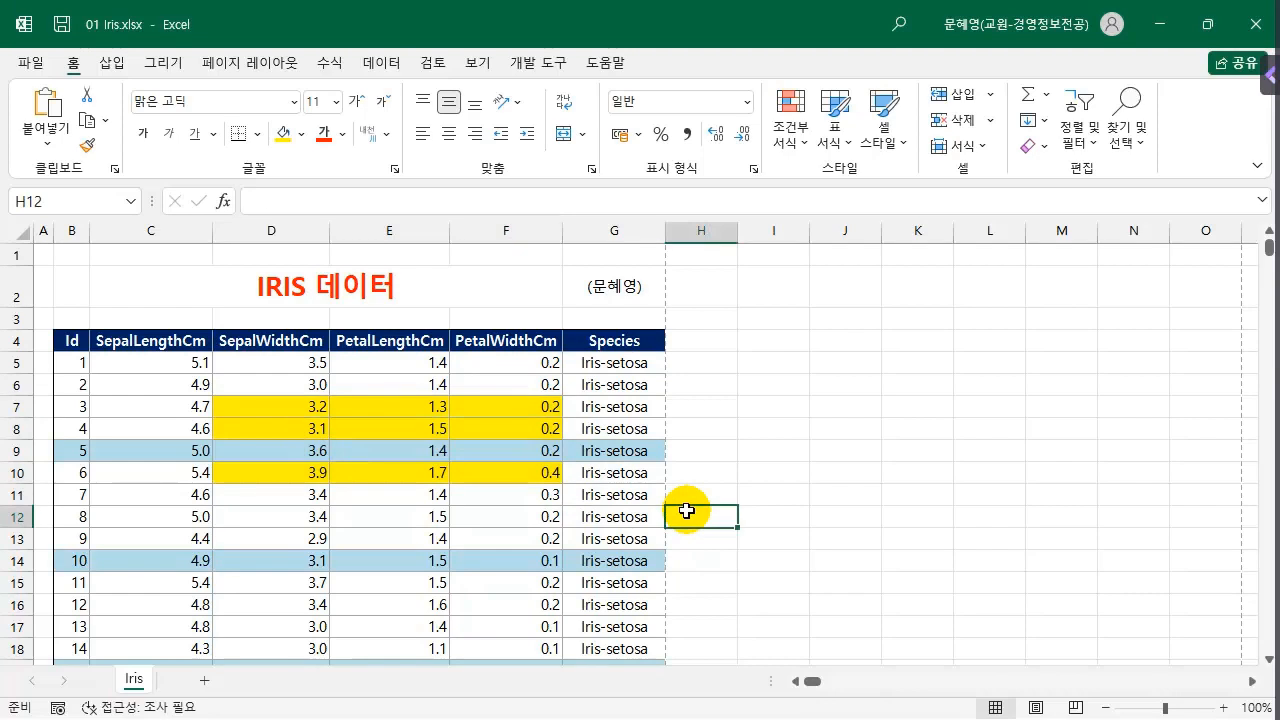
click(286, 404)
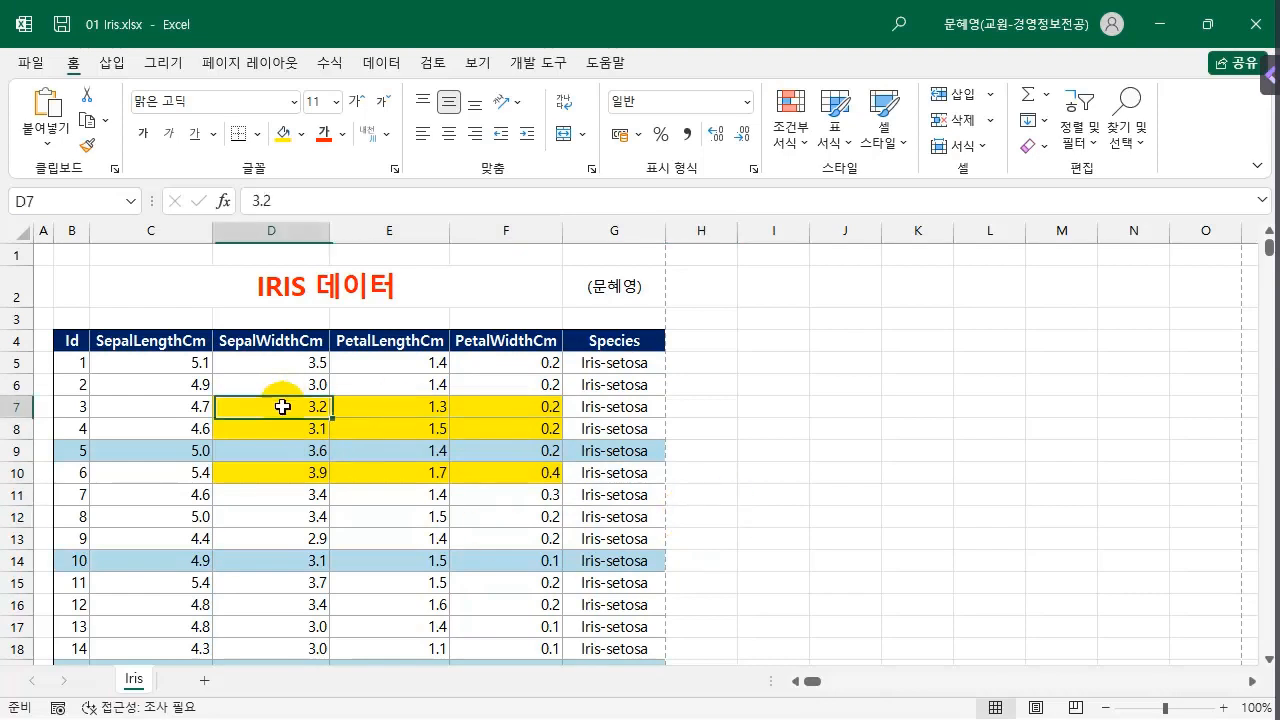
ctrl+click(386, 407)
ctrl+click(491, 429)
ctrl+click(519, 464)
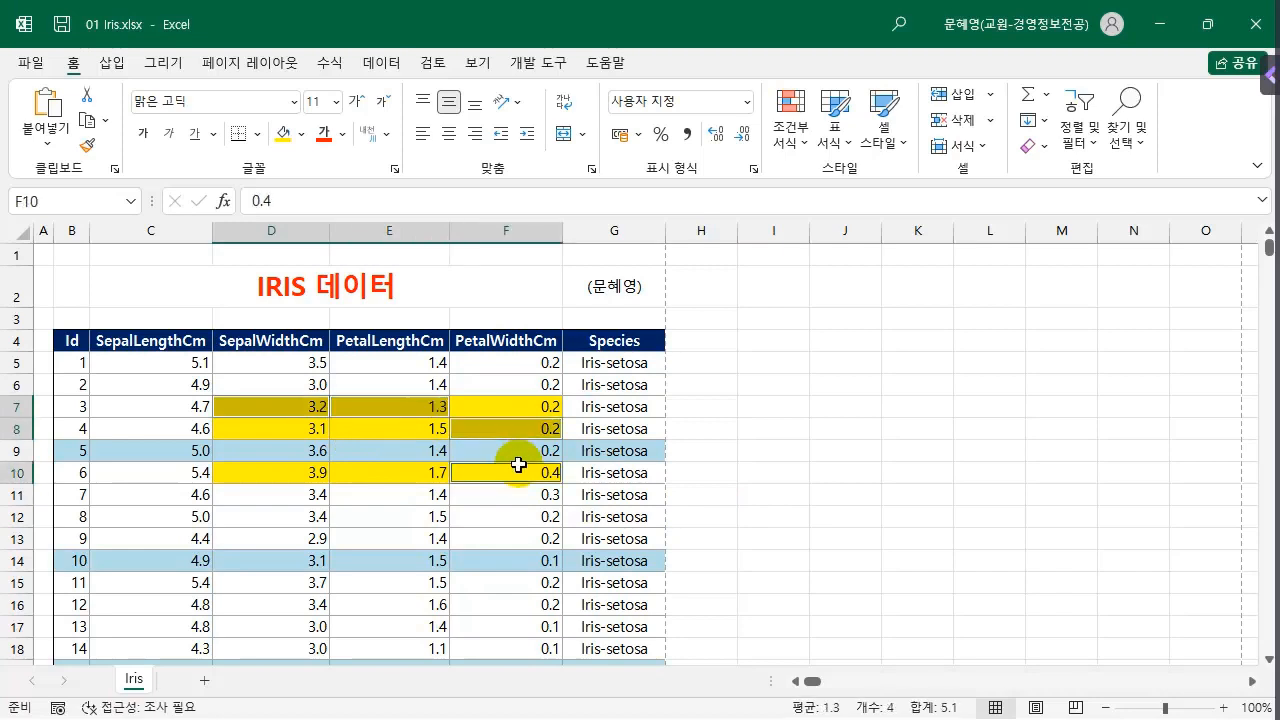
ctrl+click(398, 473)
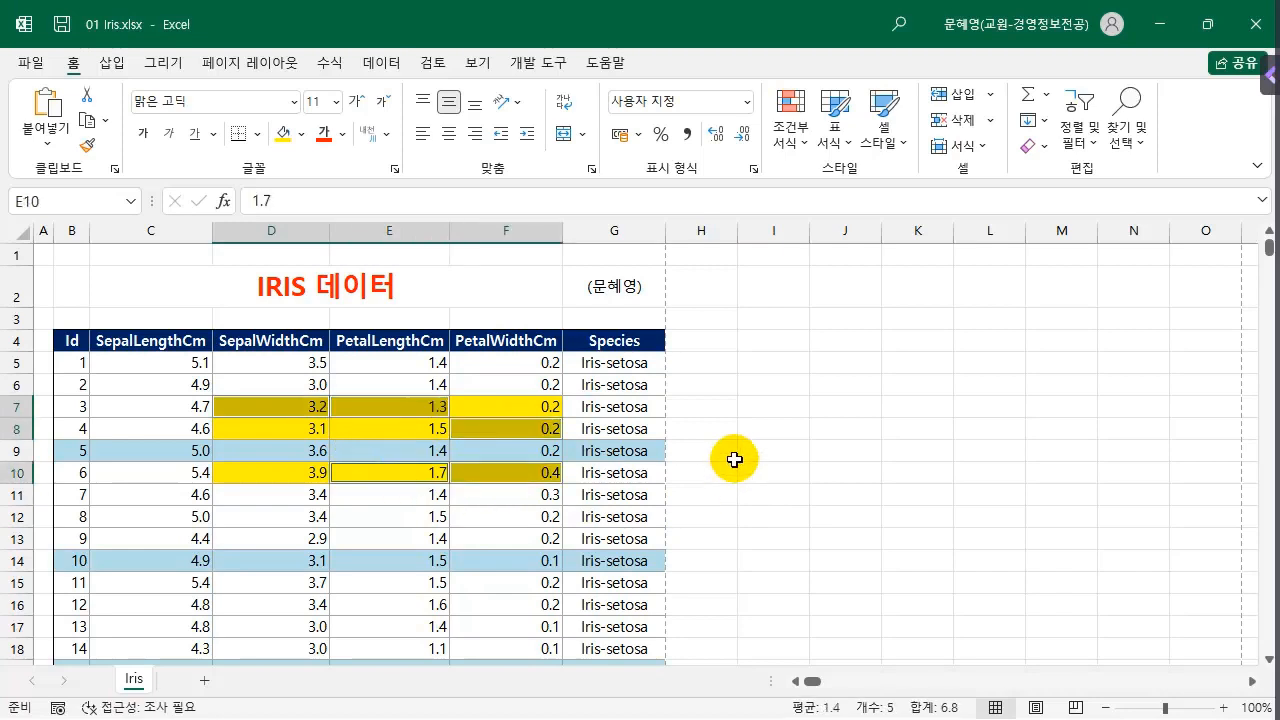
click(388, 540)
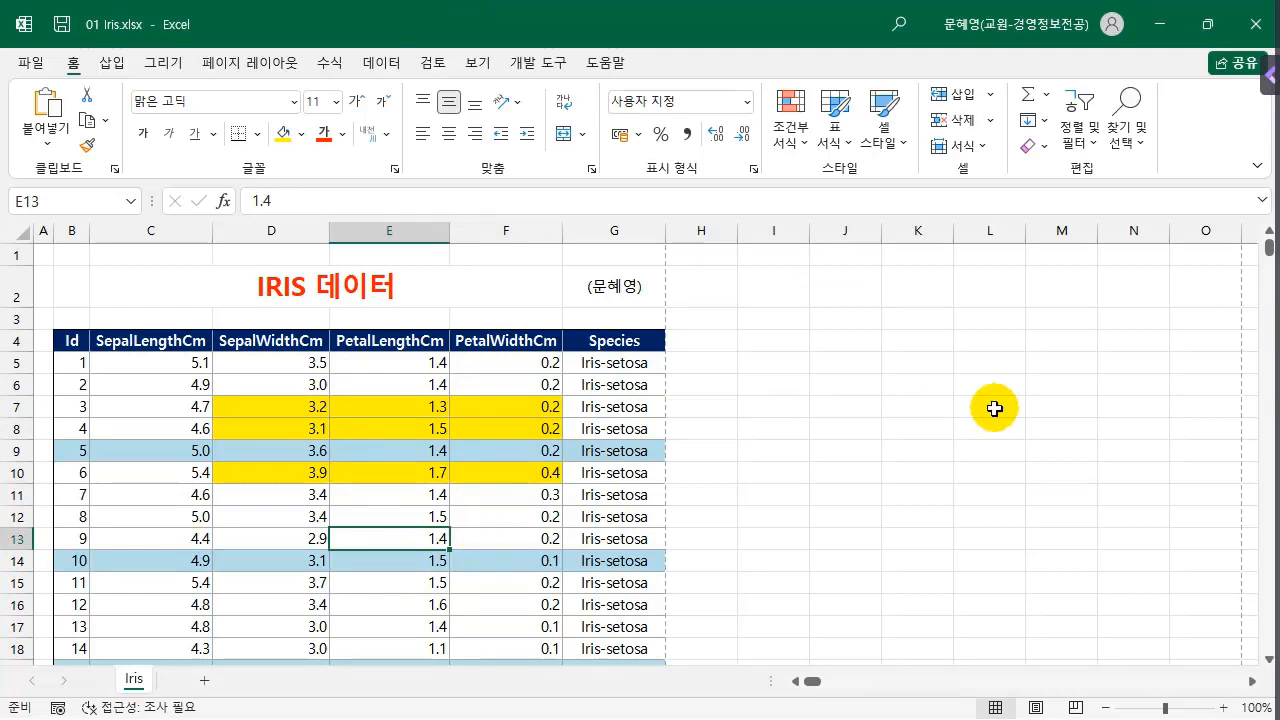
- Select the entire worksheet starting from the empty cell K6 outside the table, then release the selection
click(844, 400)
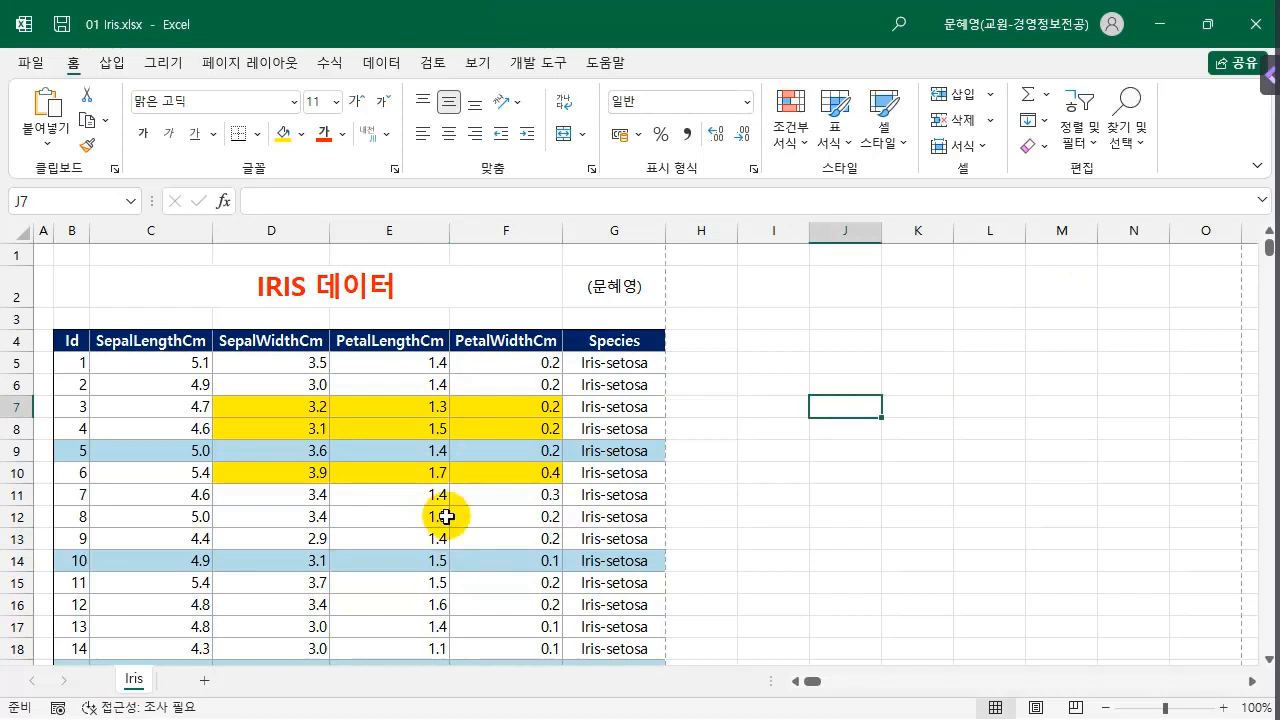
click(392, 494)
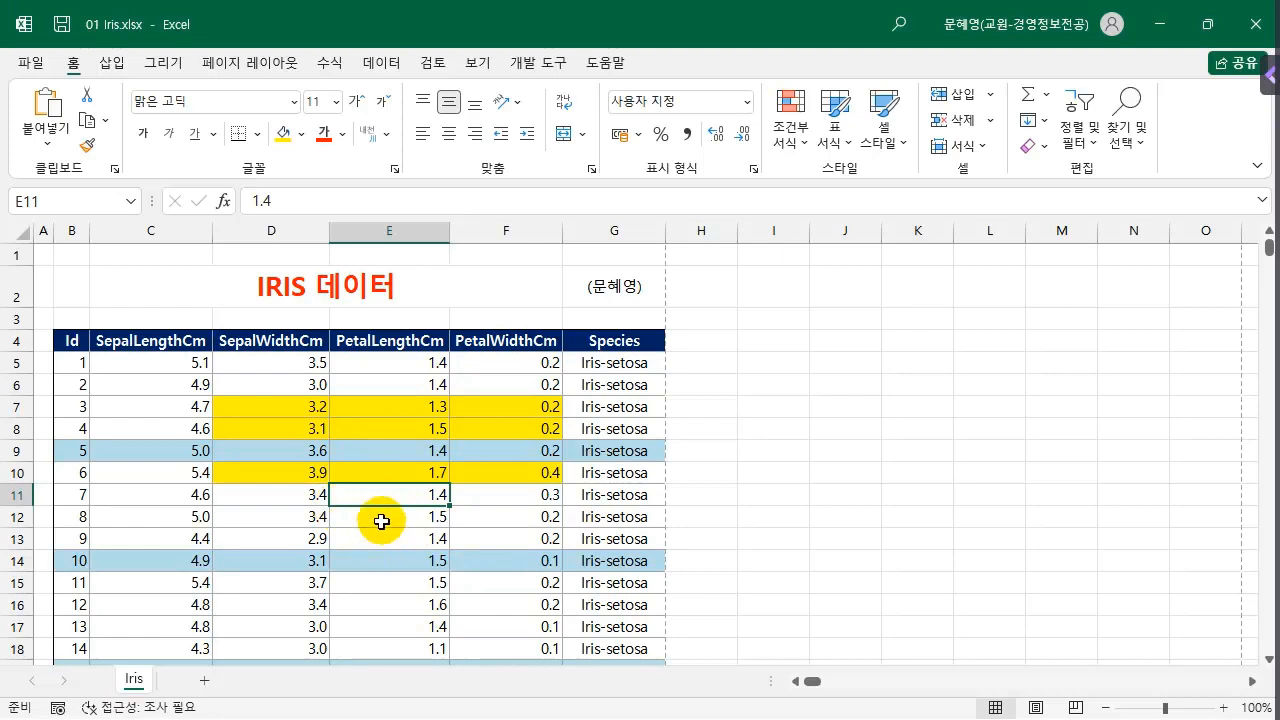
click(938, 388)
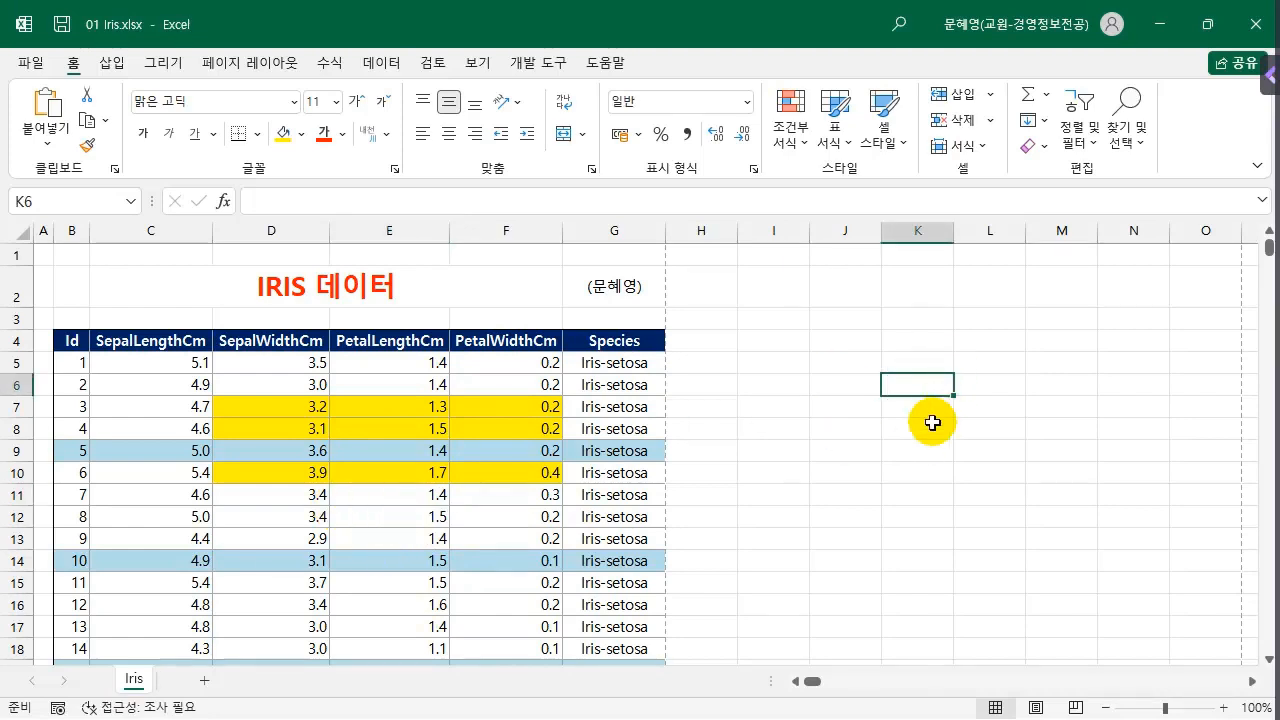
key(ctrl+a)
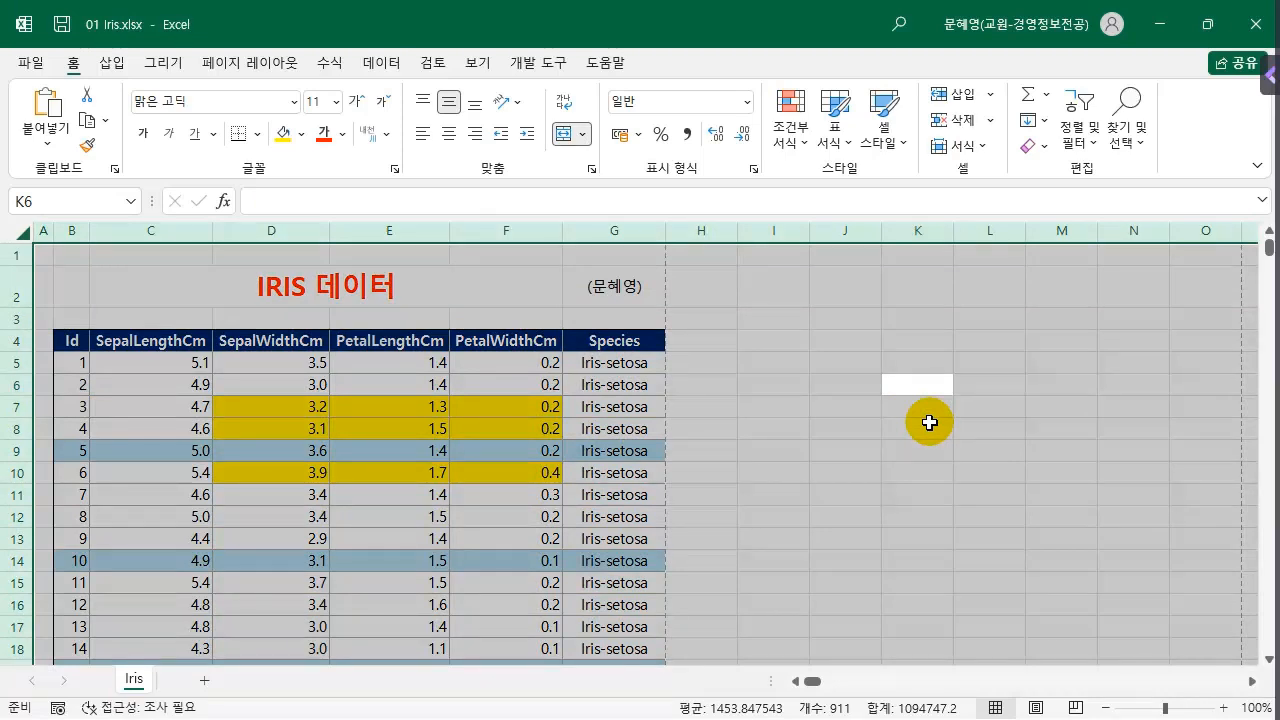
click(868, 450)
- Select the whole Iris table from cell E11 inside it, check its extent, and repeat the selection from cell D7
click(398, 499)
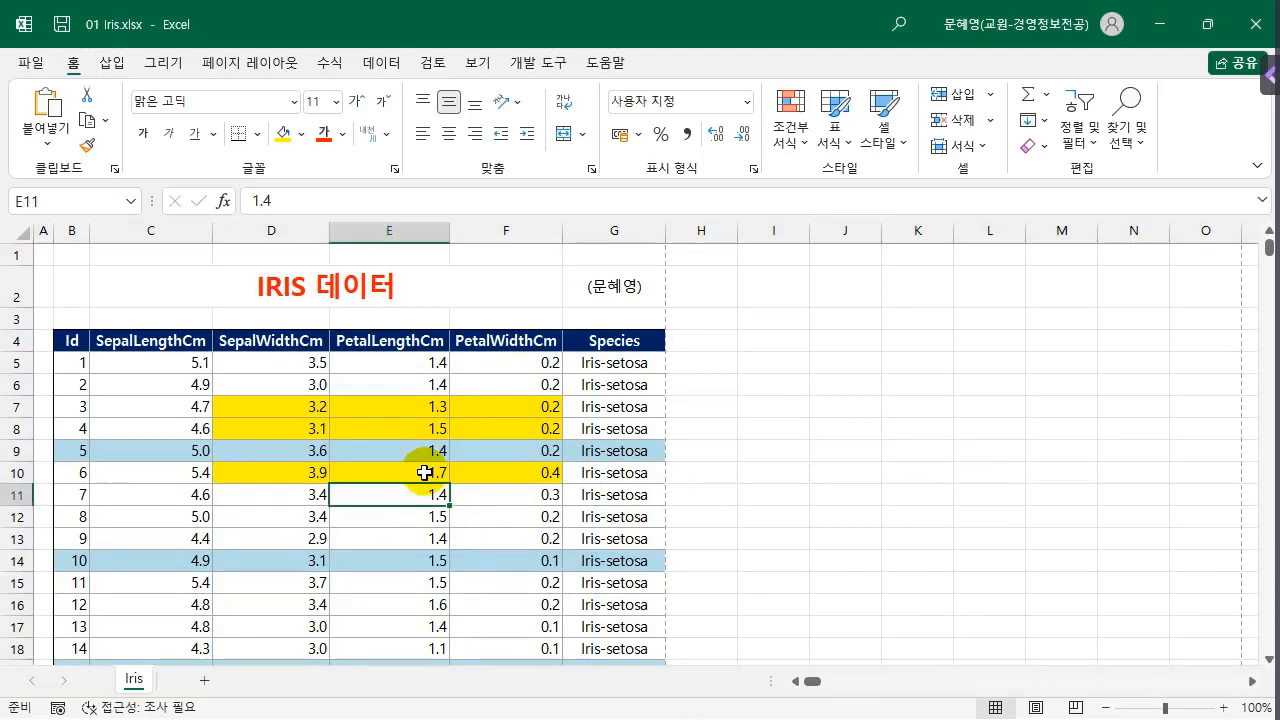
key(ctrl+a)
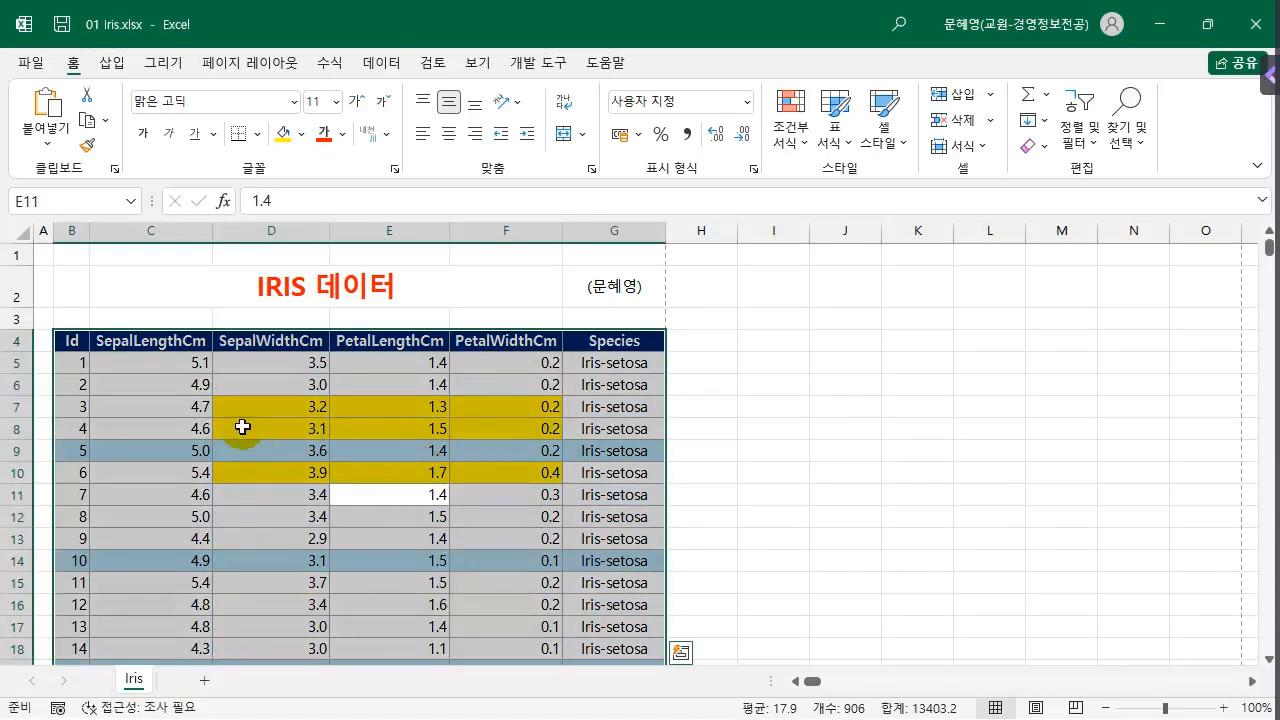
scroll(505, 512, down, 19)
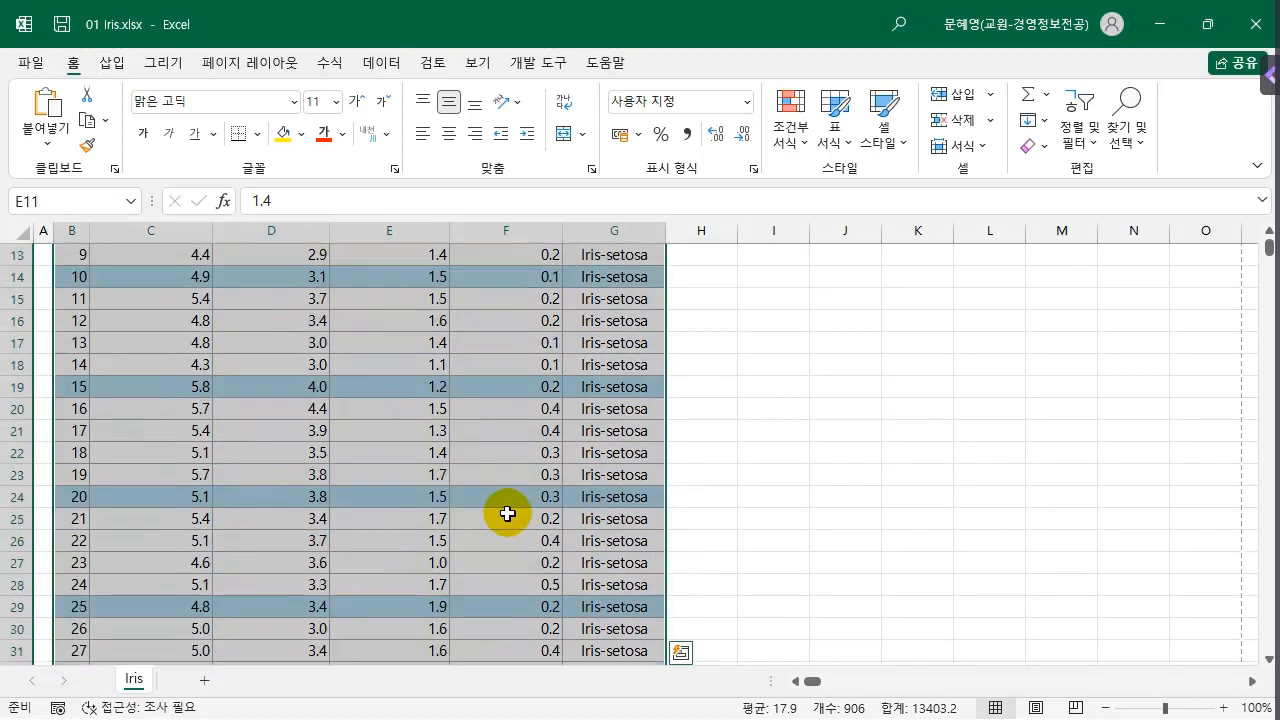
scroll(507, 513, down, 11)
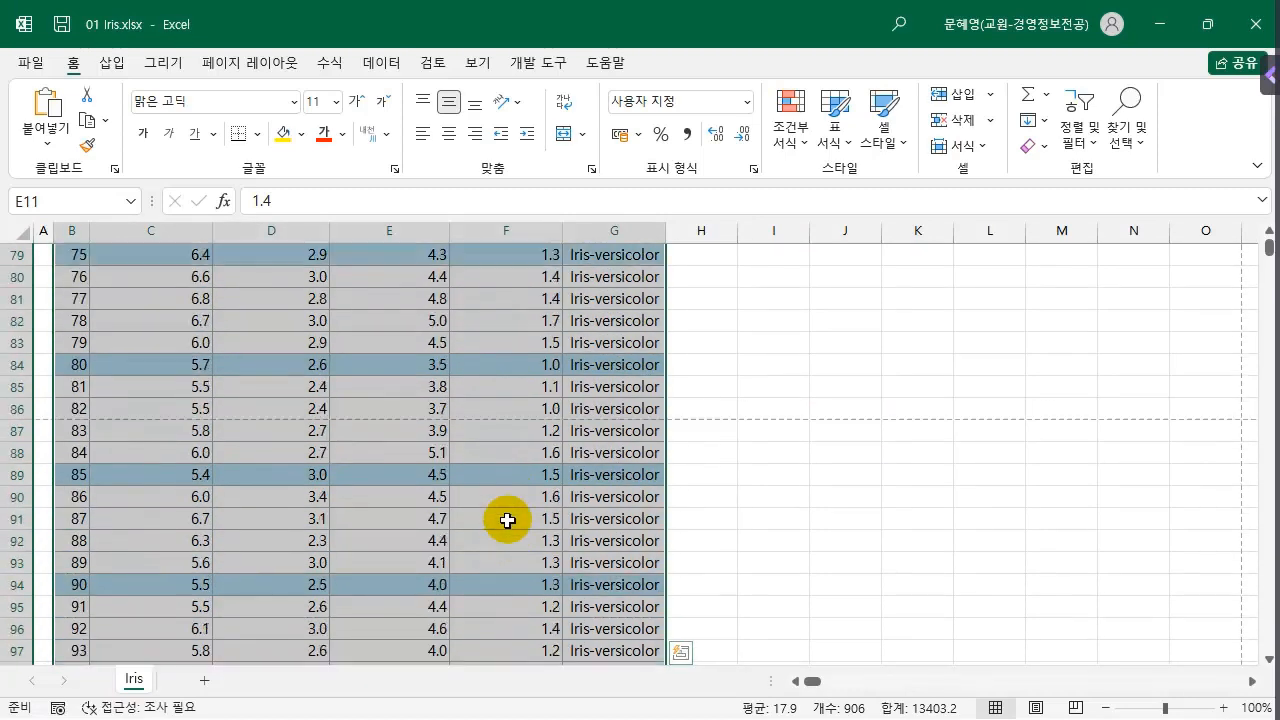
scroll(508, 518, up, 16)
scroll(509, 524, up, 14)
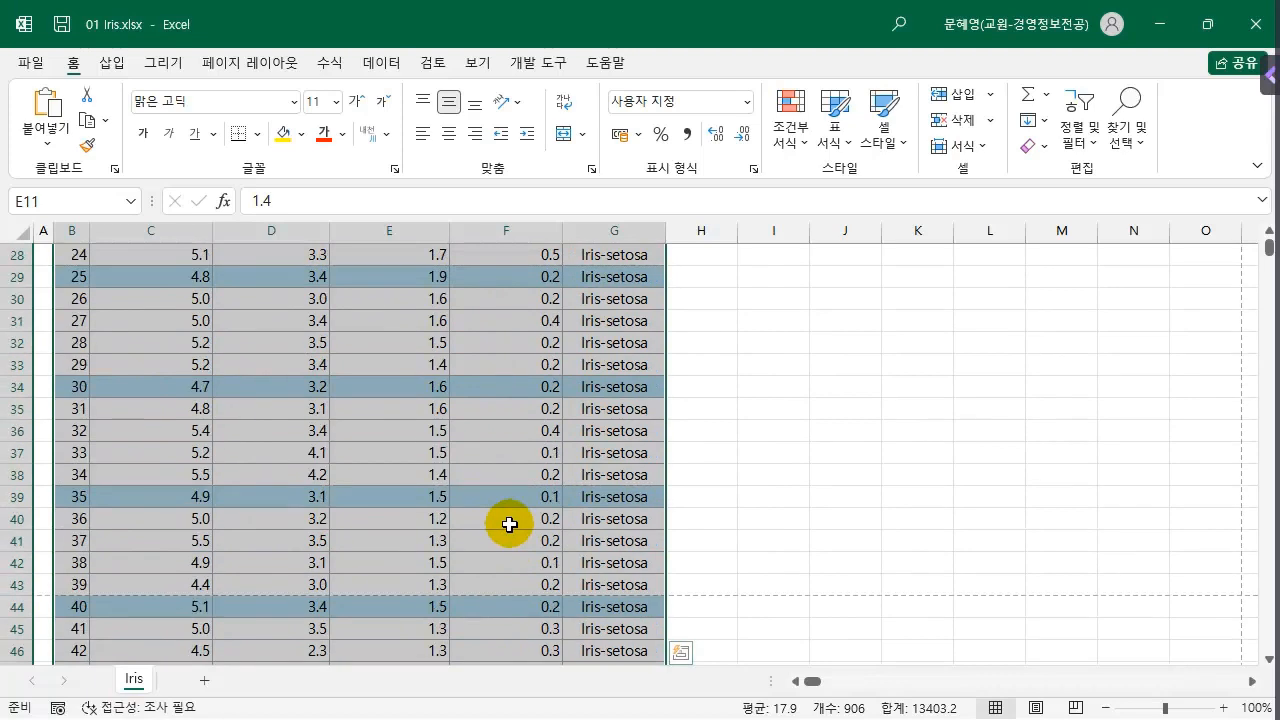
click(314, 400)
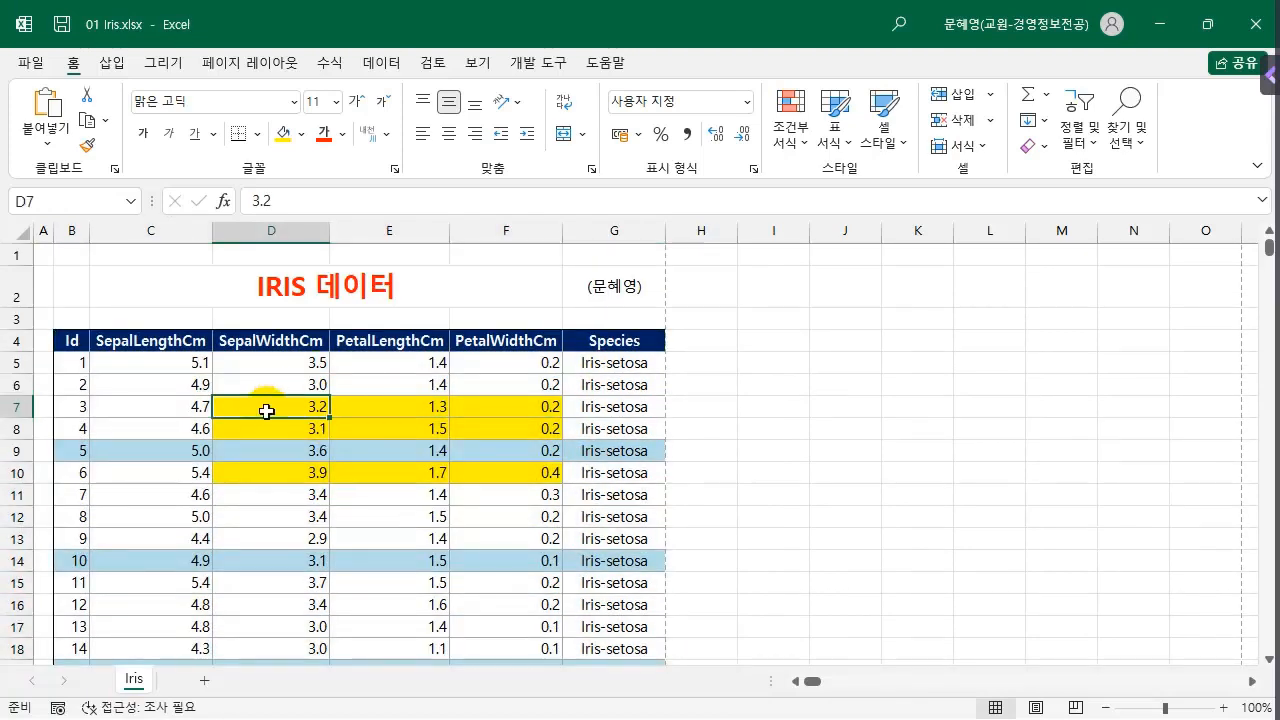
key(ctrl+a)
click(434, 477)
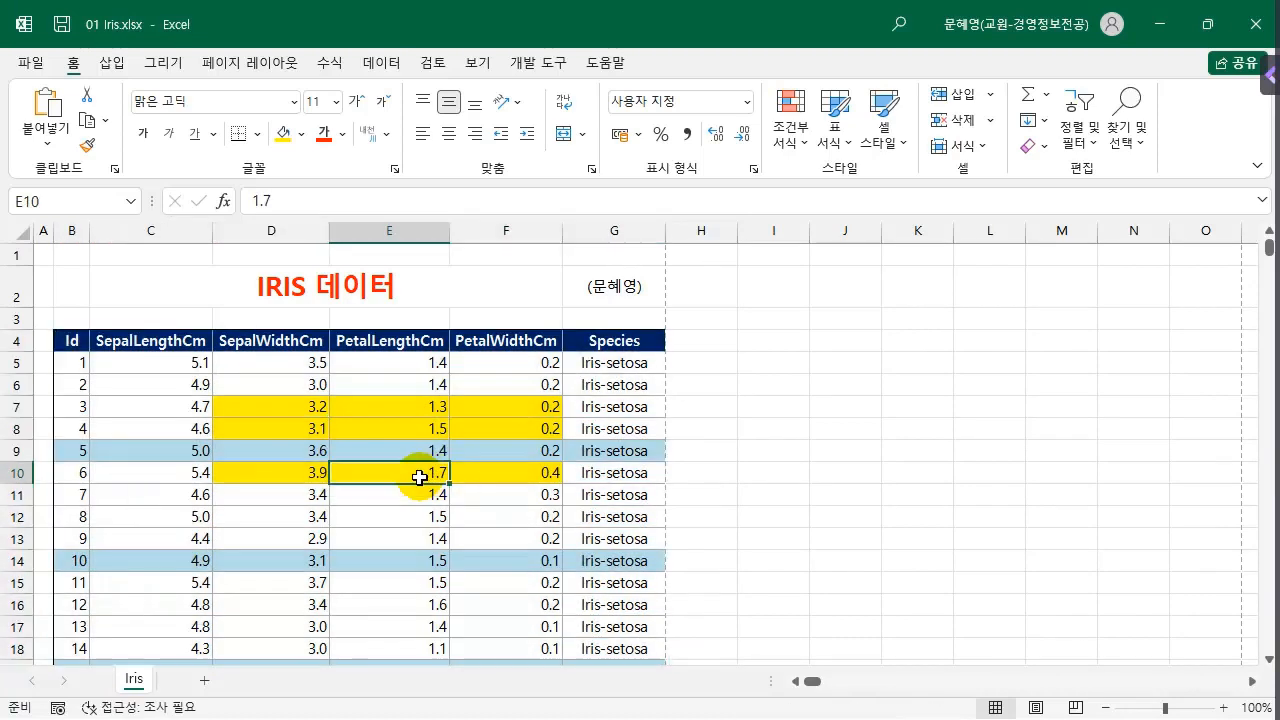
- Select the whole Iris table by extending the selection from header cell B4 to its last cell G154, then release it
click(74, 340)
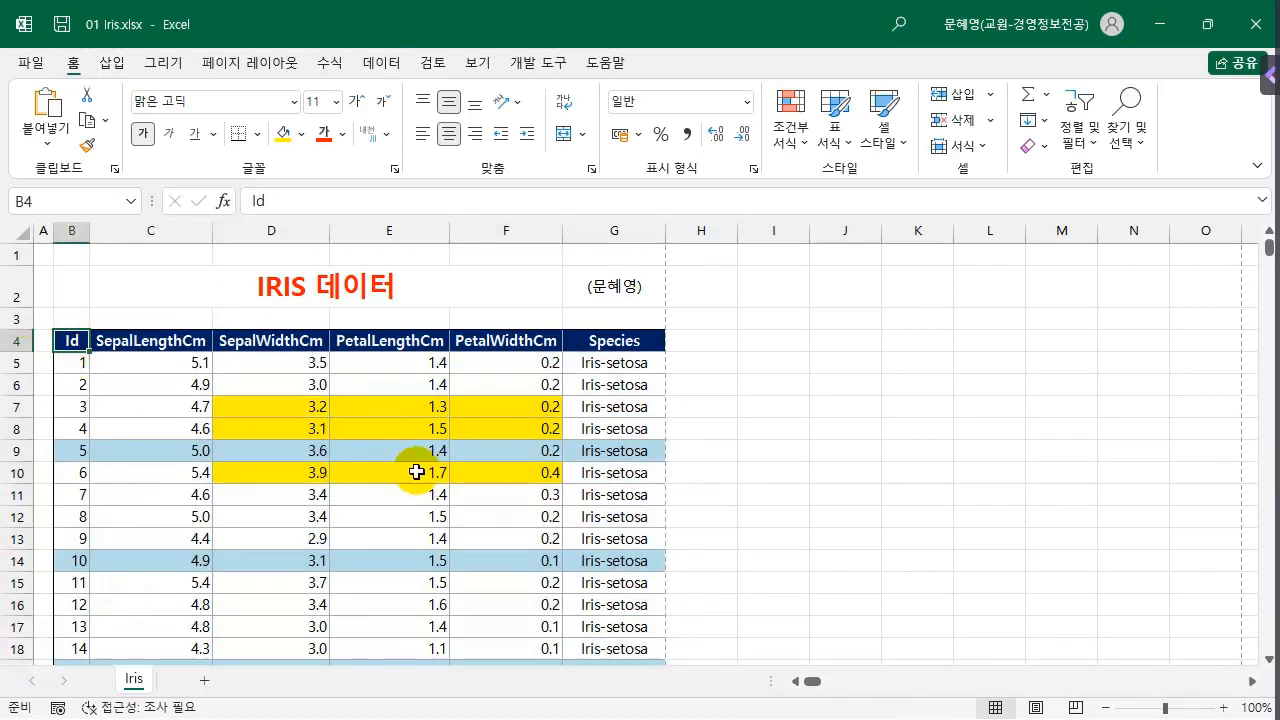
scroll(416, 463, down, 6)
scroll(416, 463, down, 20)
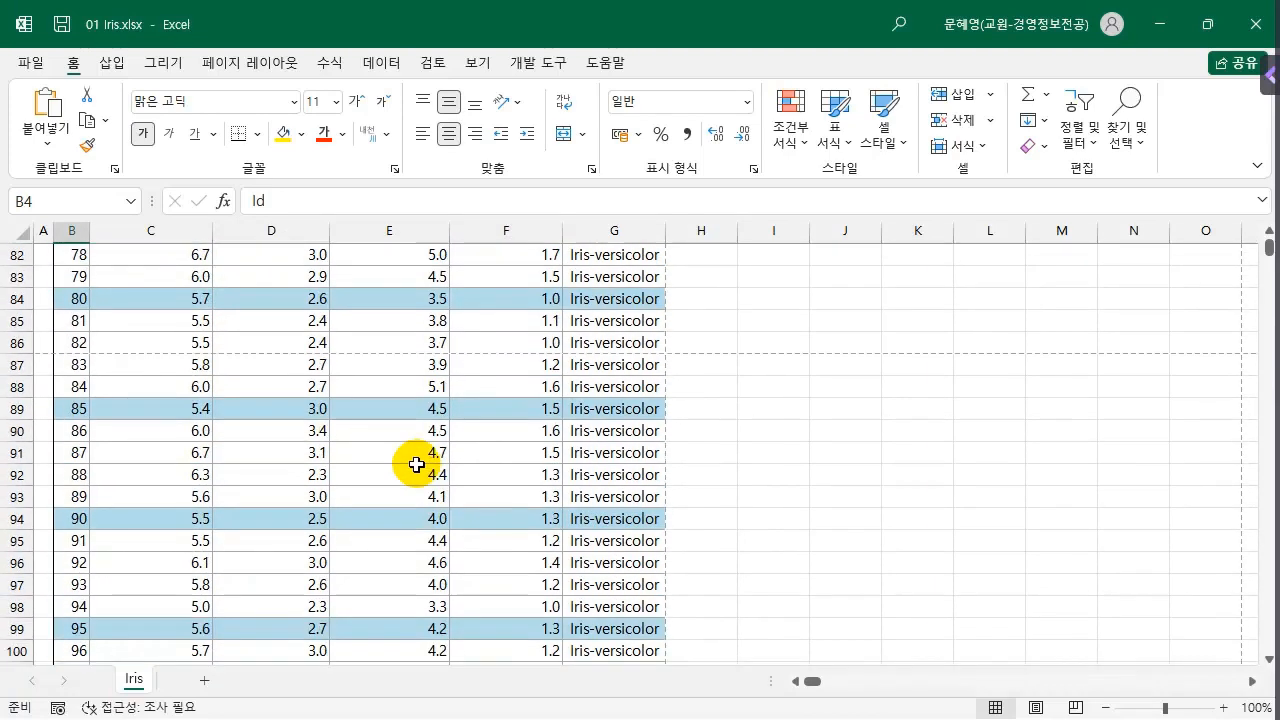
scroll(402, 509, down, 20)
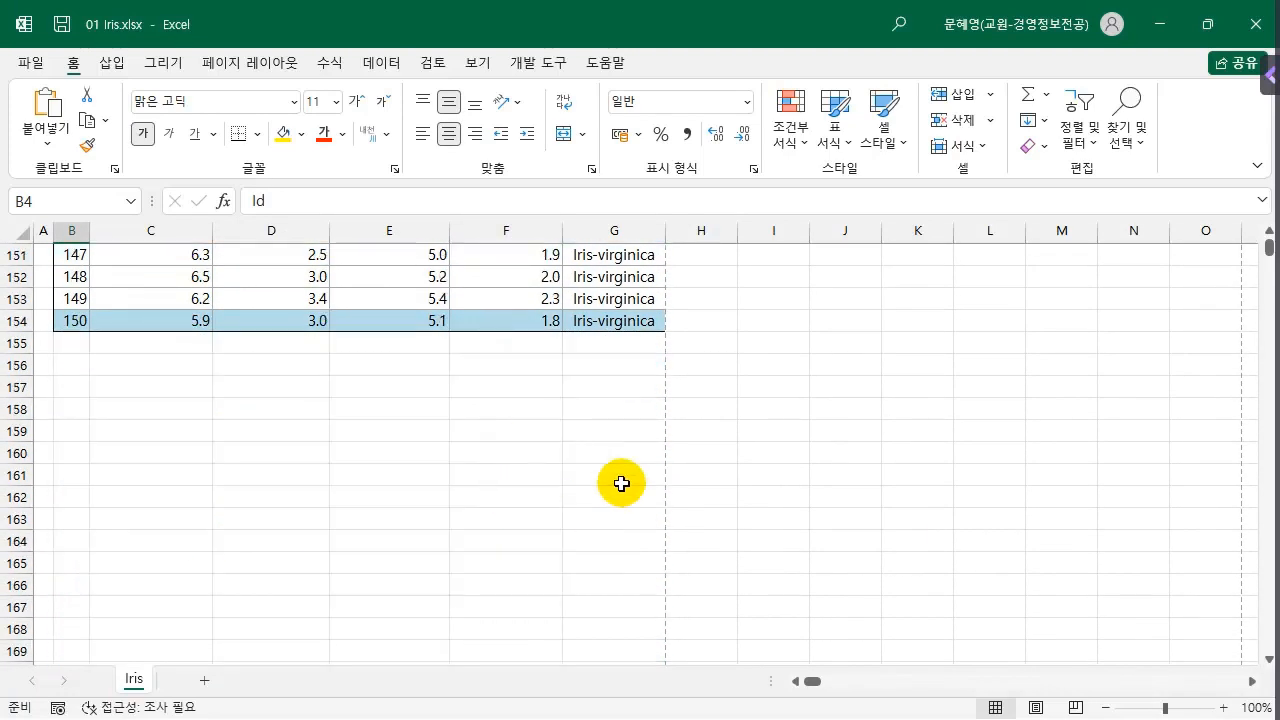
shift+click(637, 322)
scroll(611, 506, up, 20)
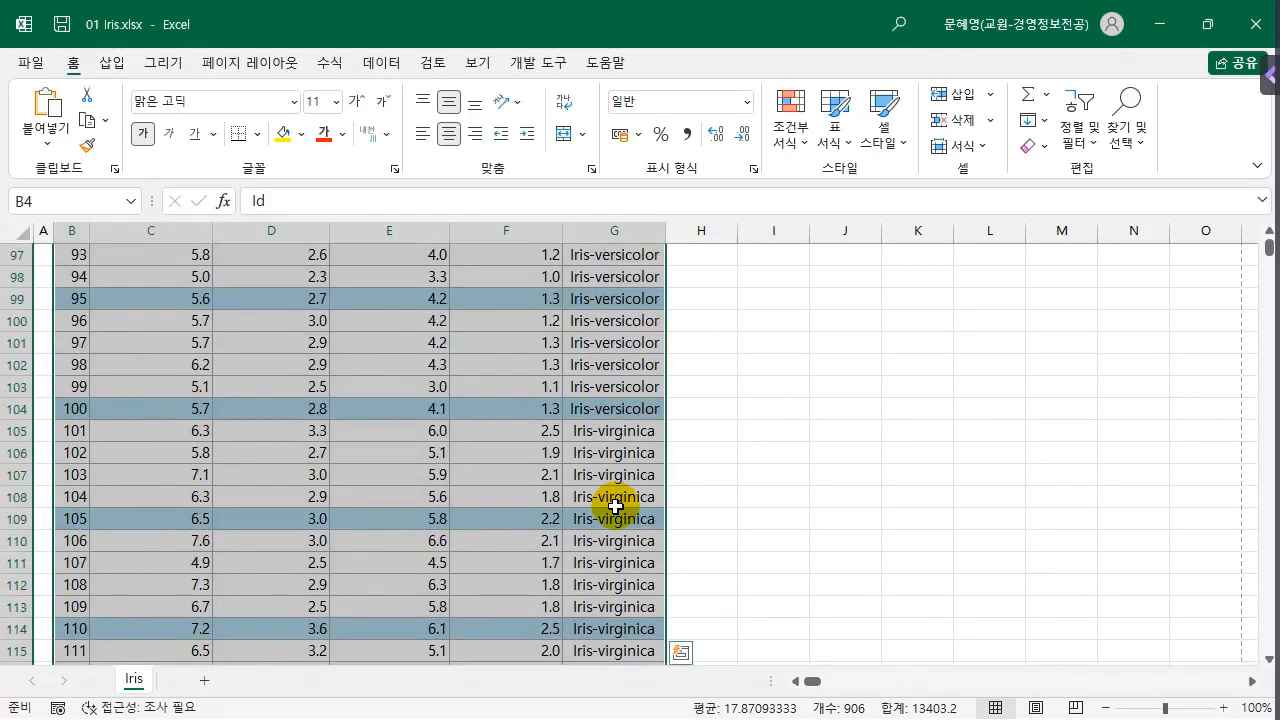
scroll(615, 507, up, 19)
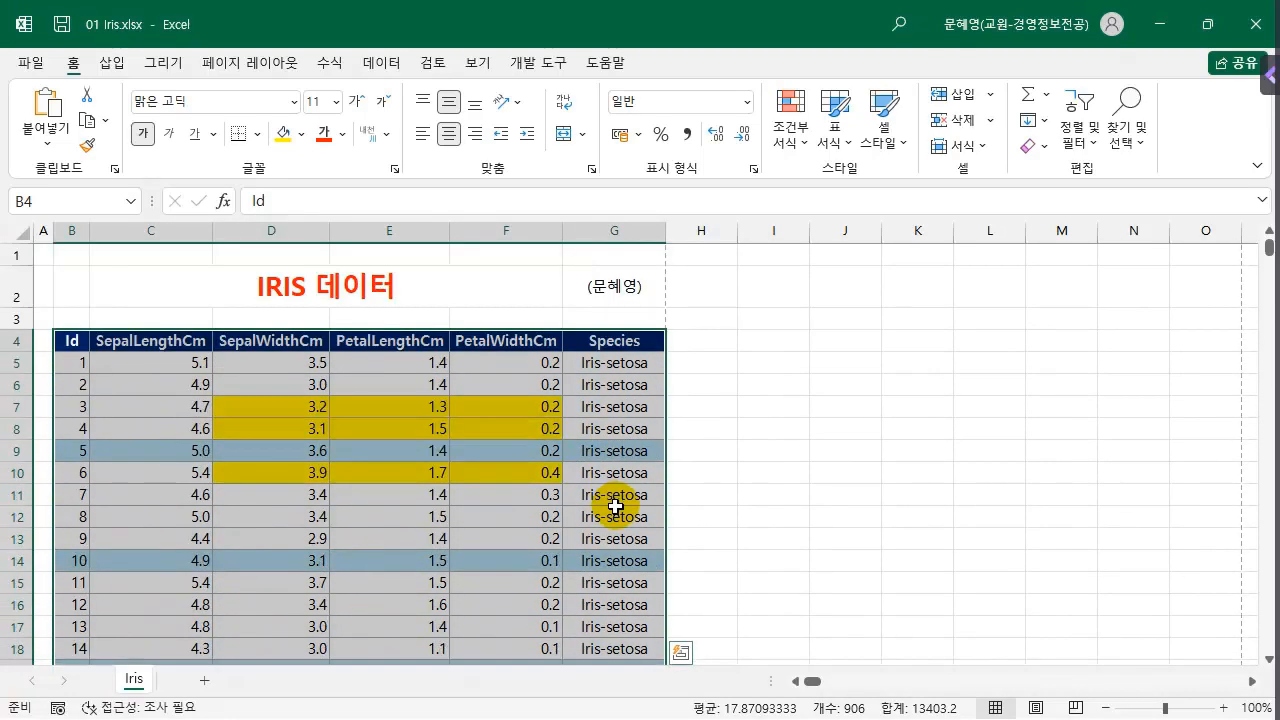
click(358, 478)
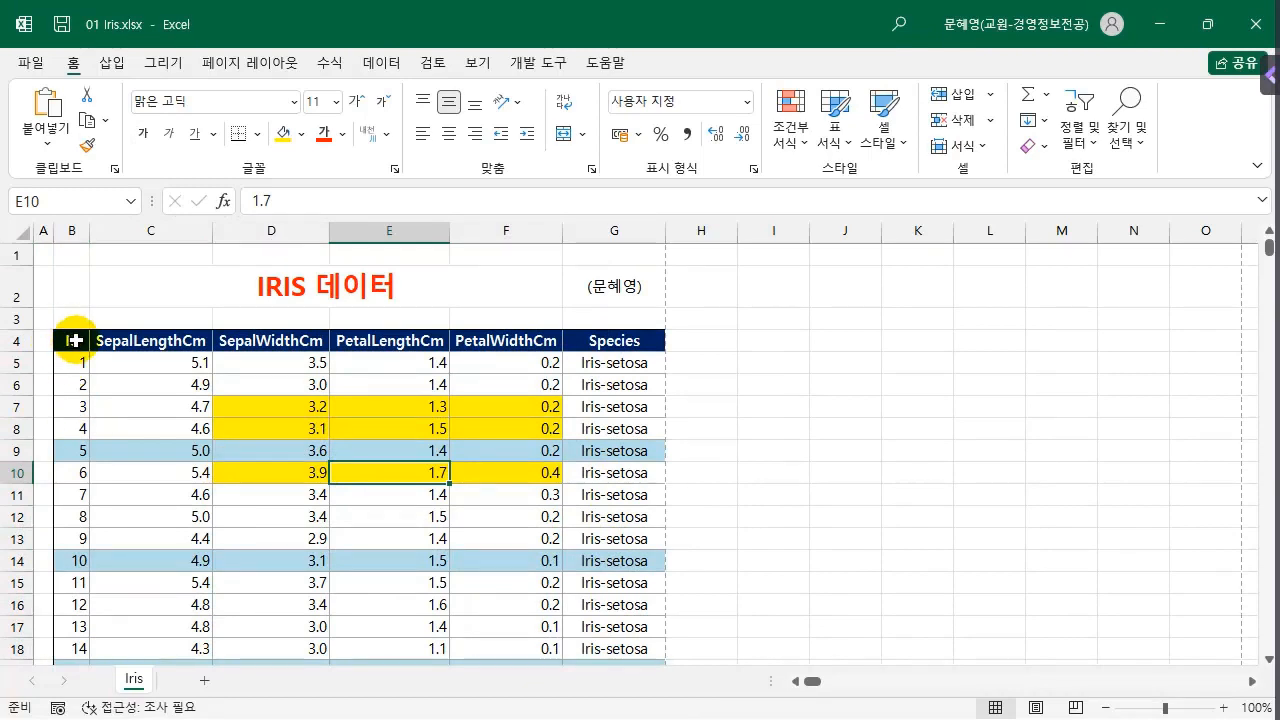
- Select the header row from B4 to G4, then the SepalLengthCm column from C4 to its last entry, and return to cell A1
click(74, 340)
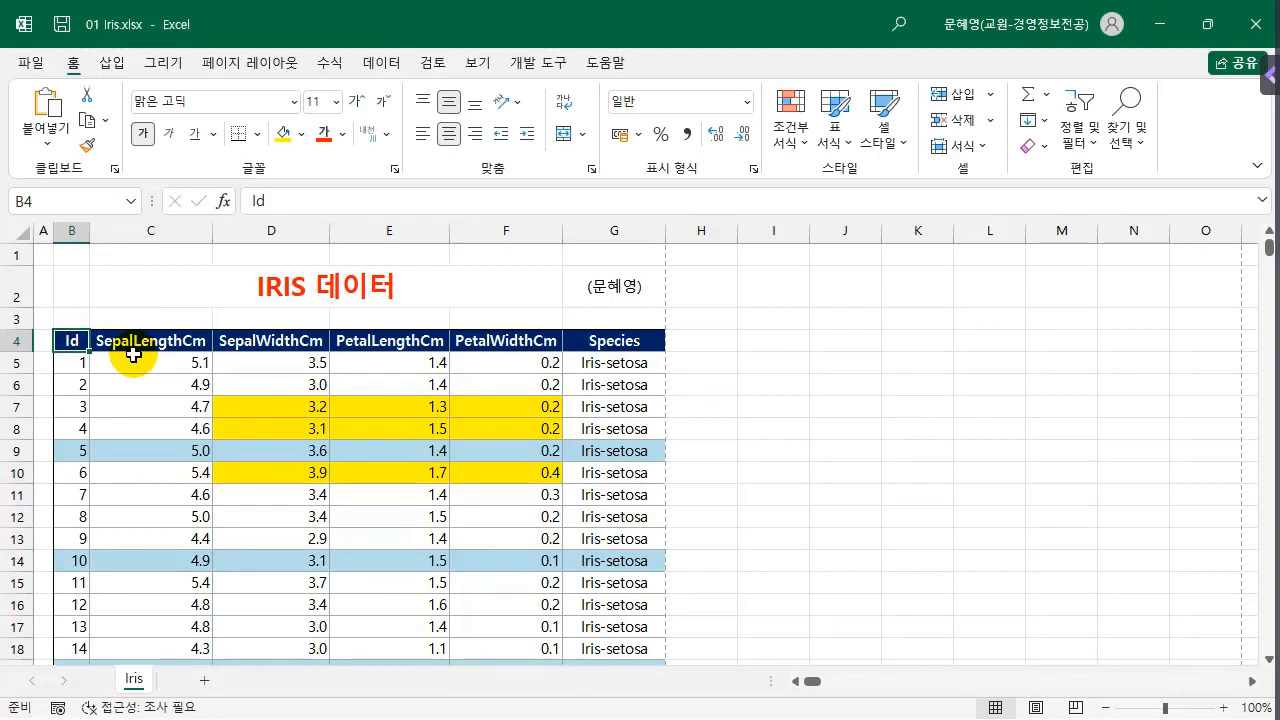
key(ctrl+shift+Right)
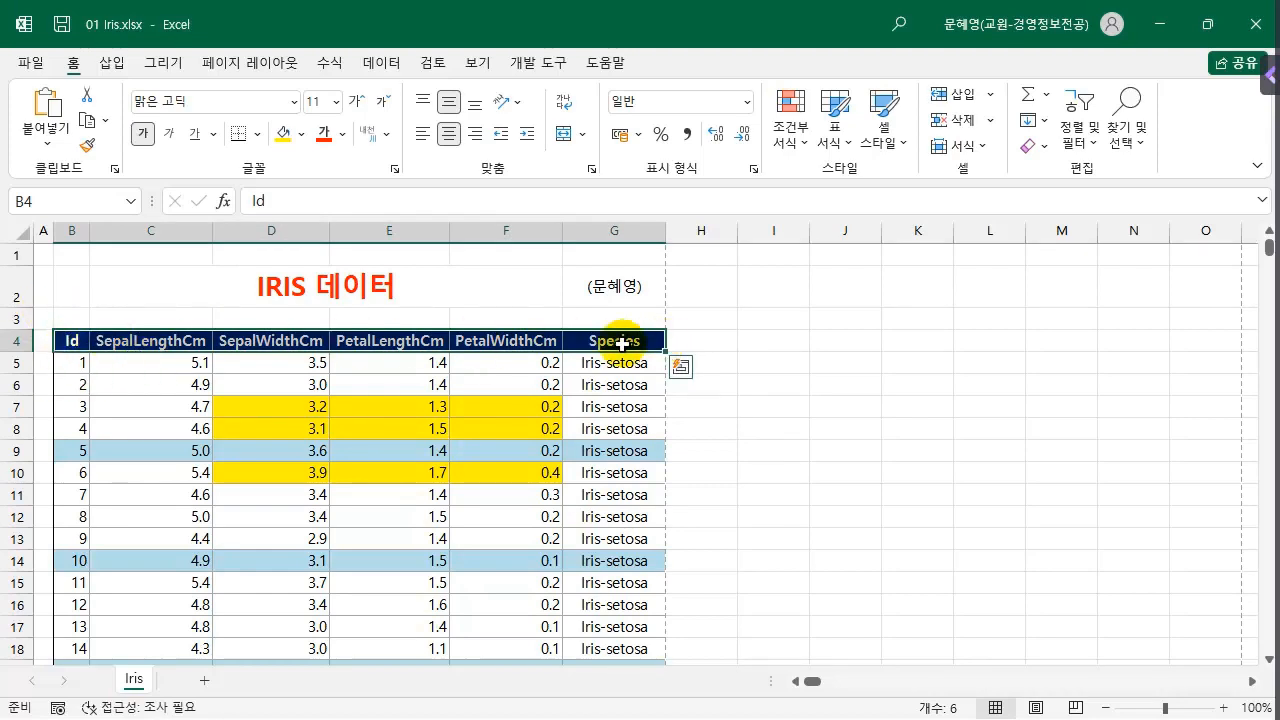
click(176, 340)
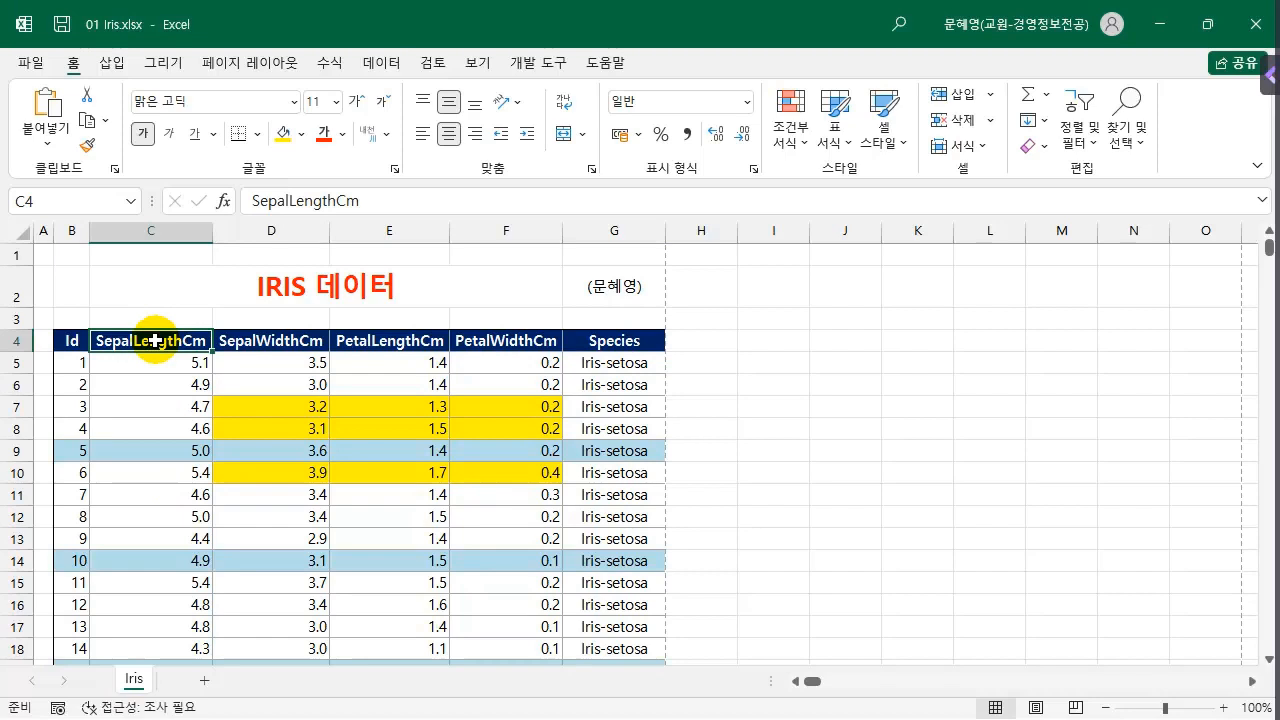
key(ctrl+shift+Down)
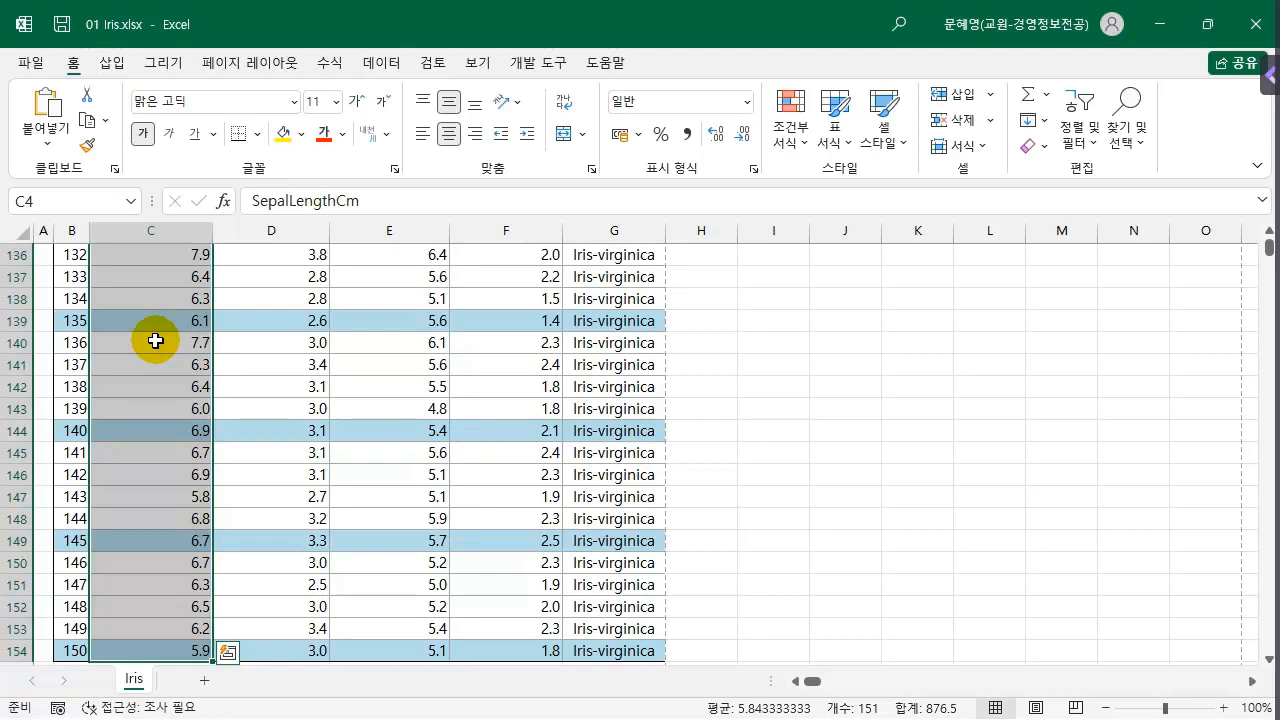
key(ctrl+Home)
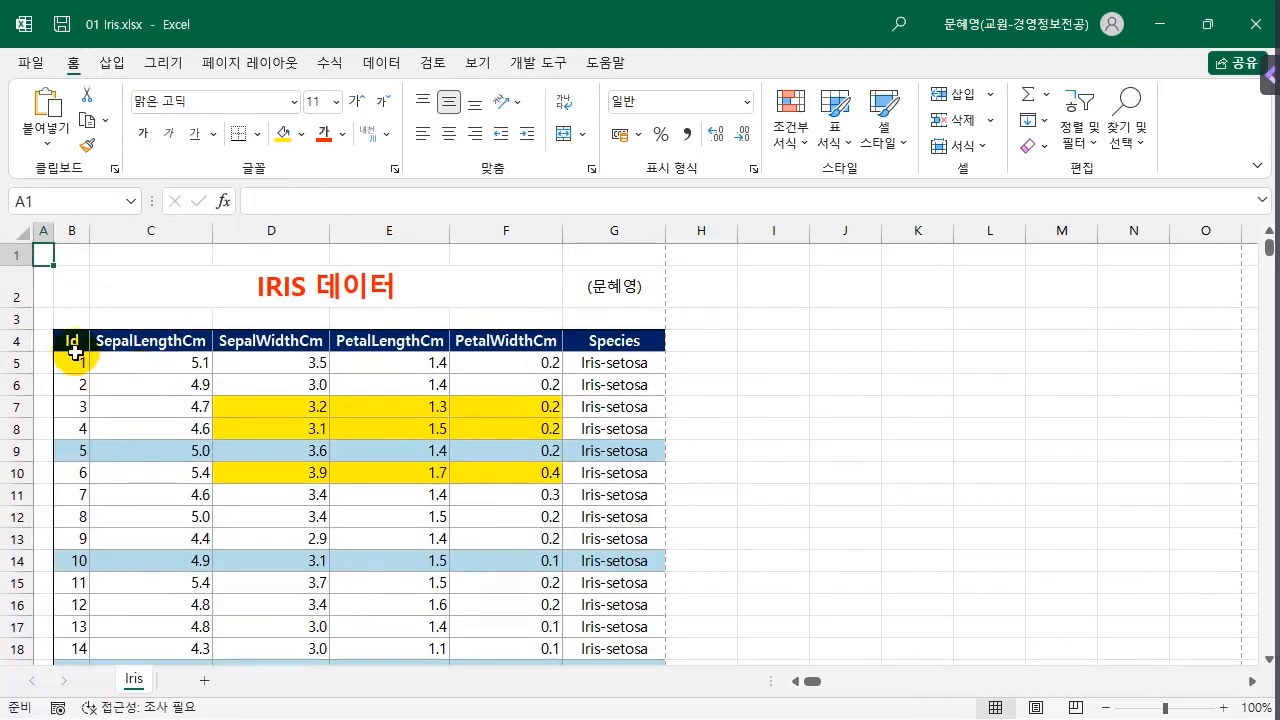
- Extend the selection from B4 across the header row and down to the table's last row, then return to cell A1
click(68, 341)
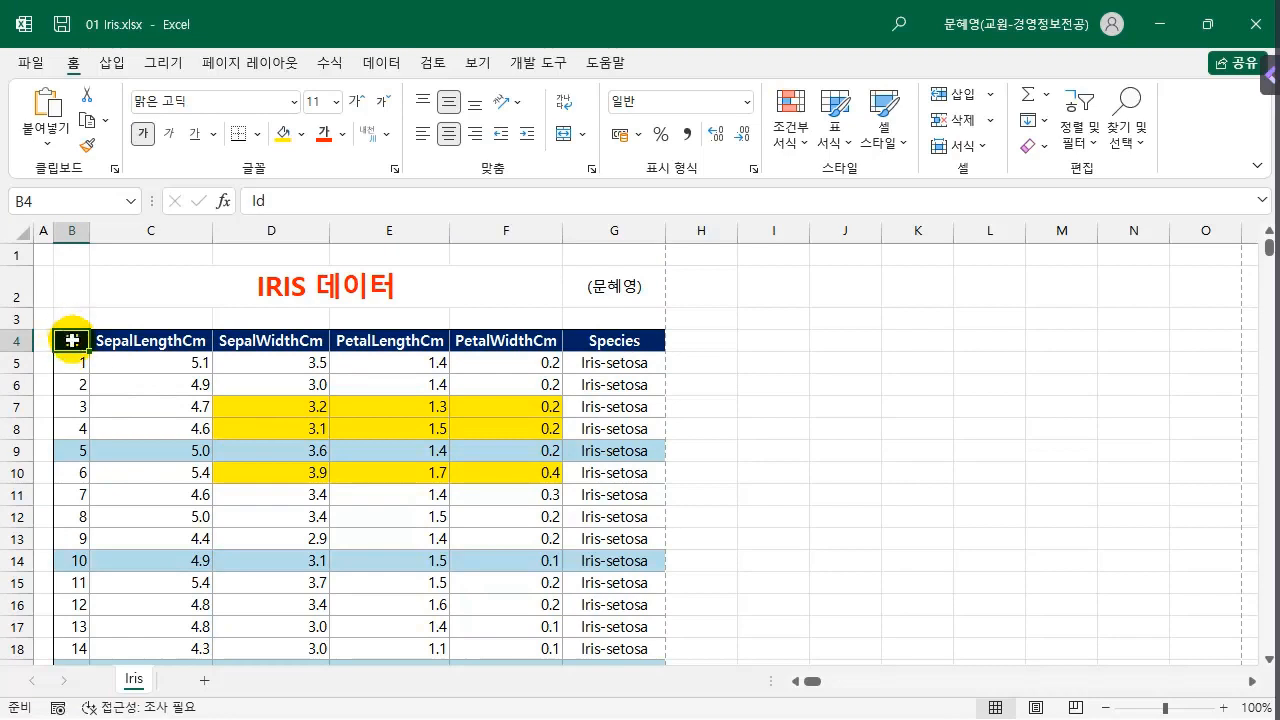
key(ctrl+shift+Right)
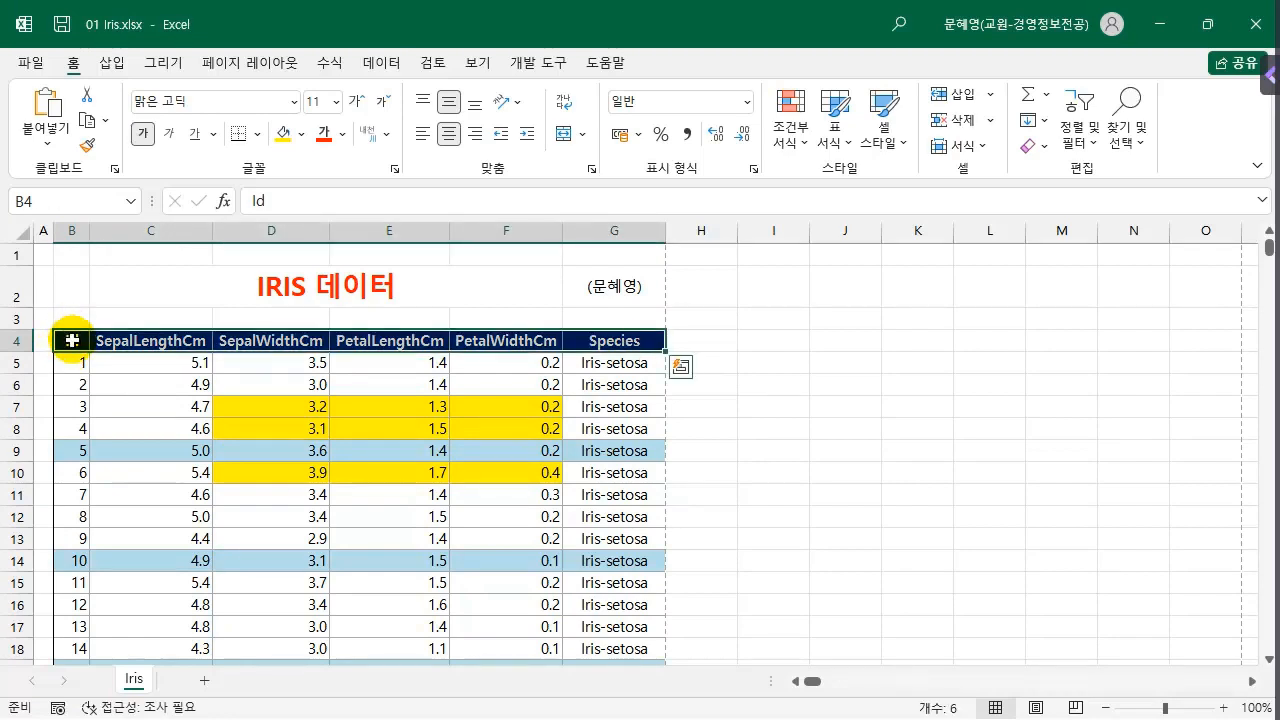
key(ctrl+shift+Down)
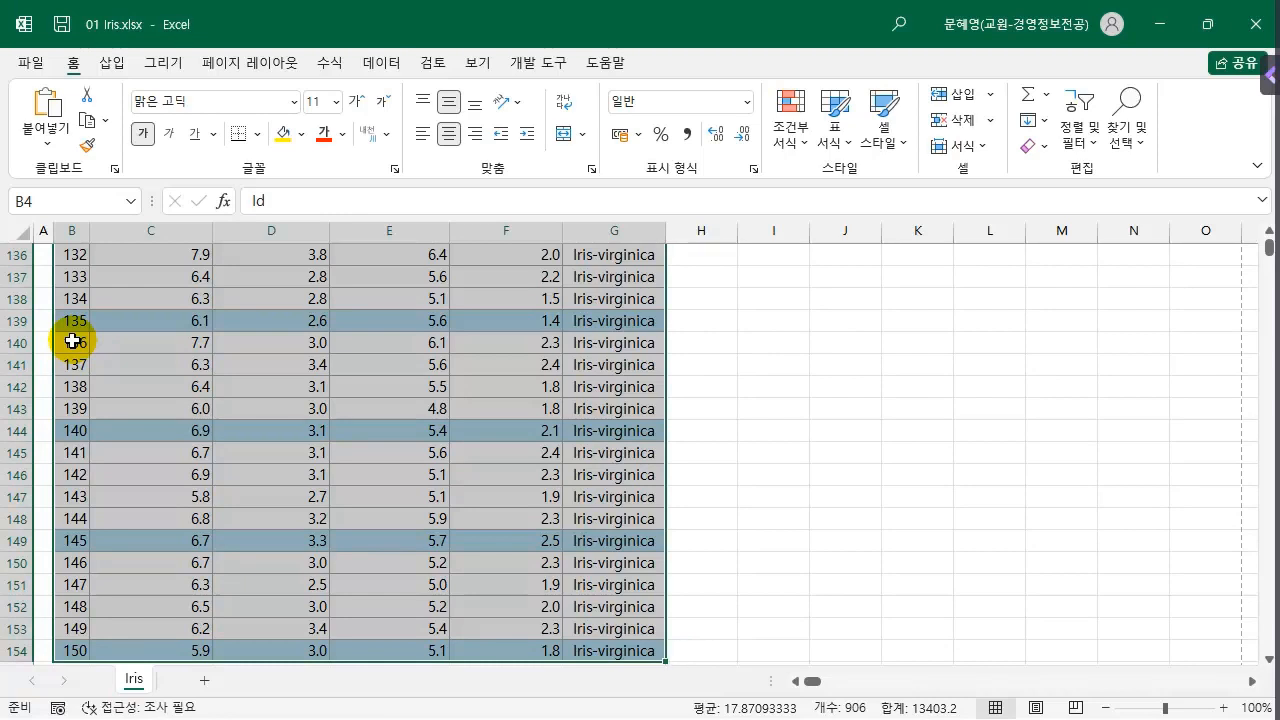
key(ctrl+Home)
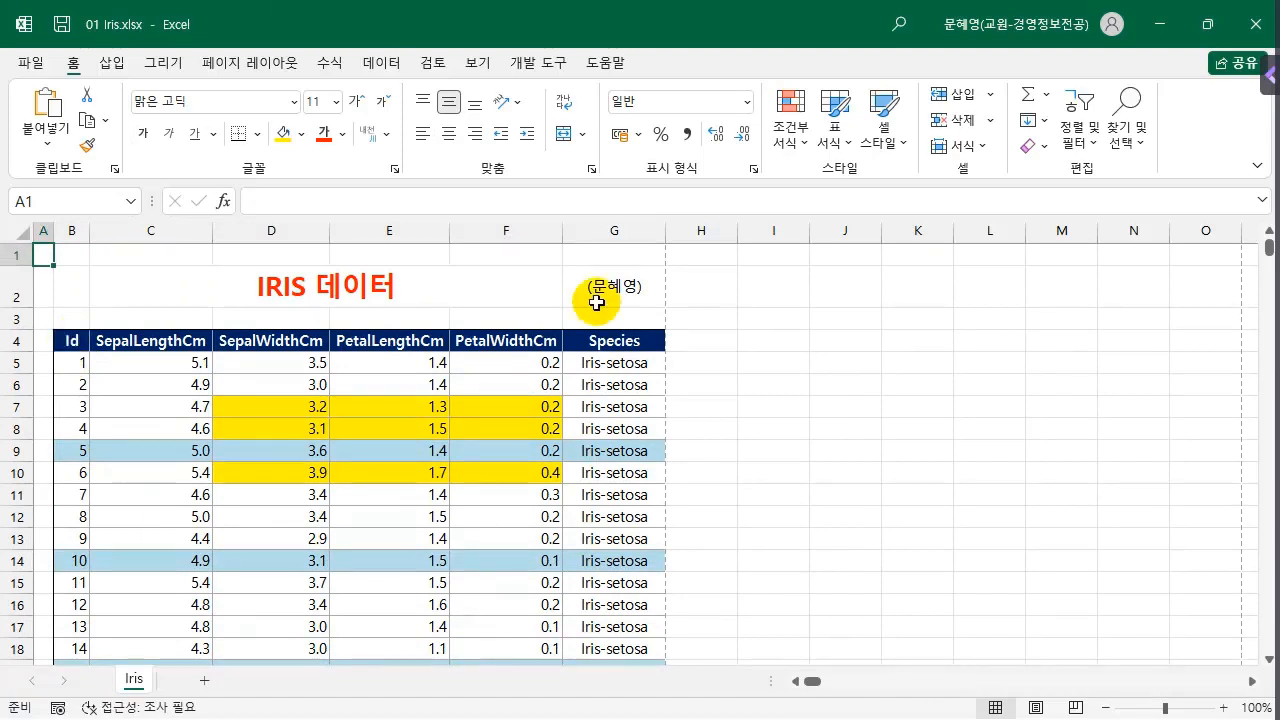
- Enter the text "엑셀" and "화이팅" on two lines within the single cell I4
click(786, 339)
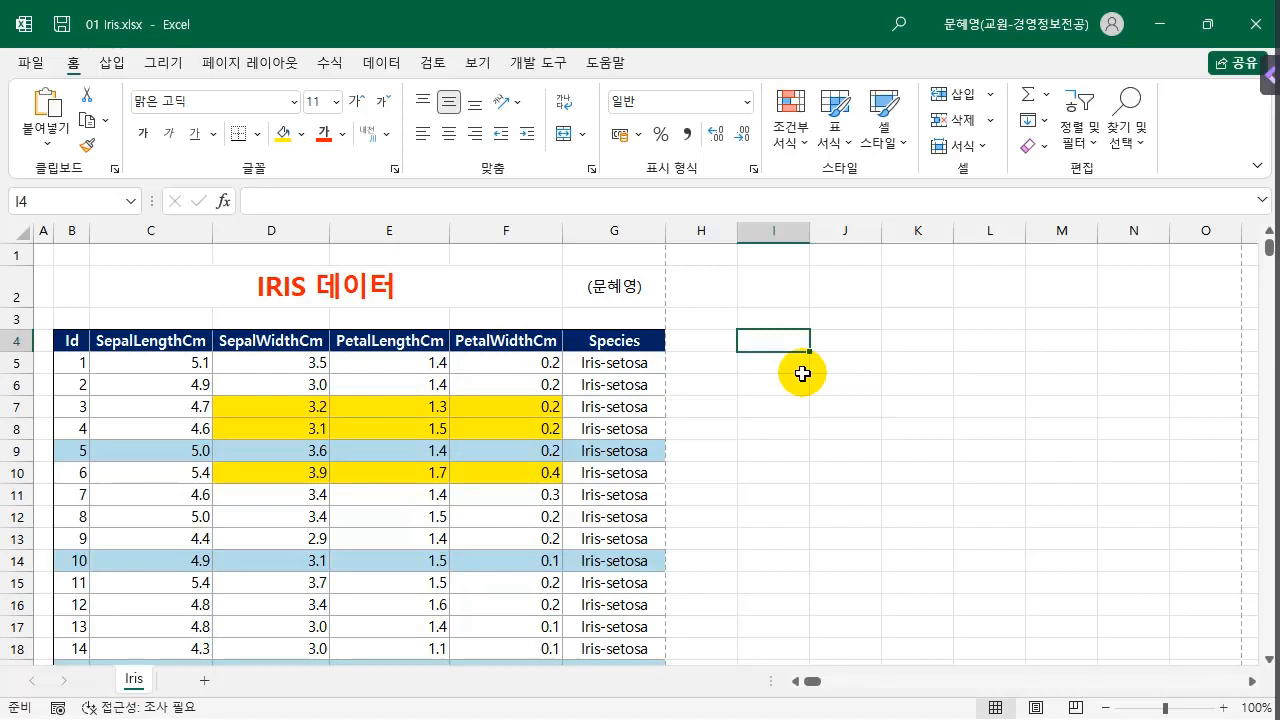
text(dp)
key(BackSpace)
key(BackSpace)
text(엑셀)
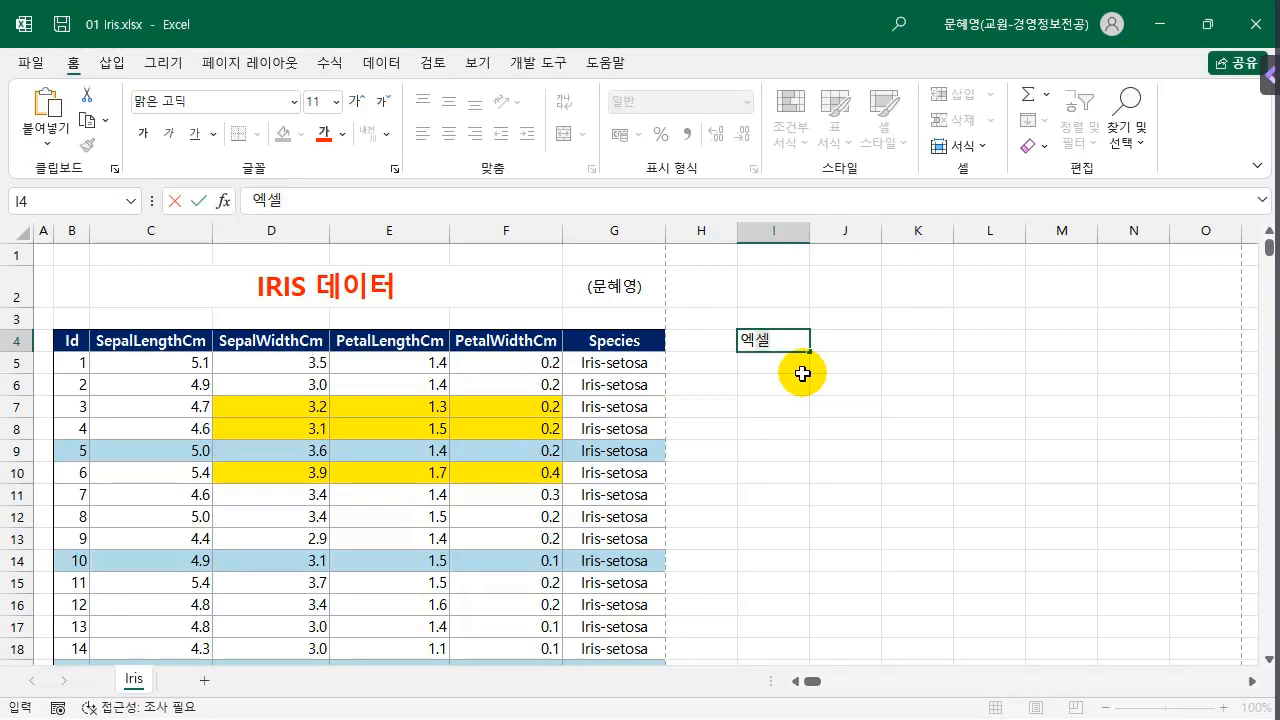
key(Return)
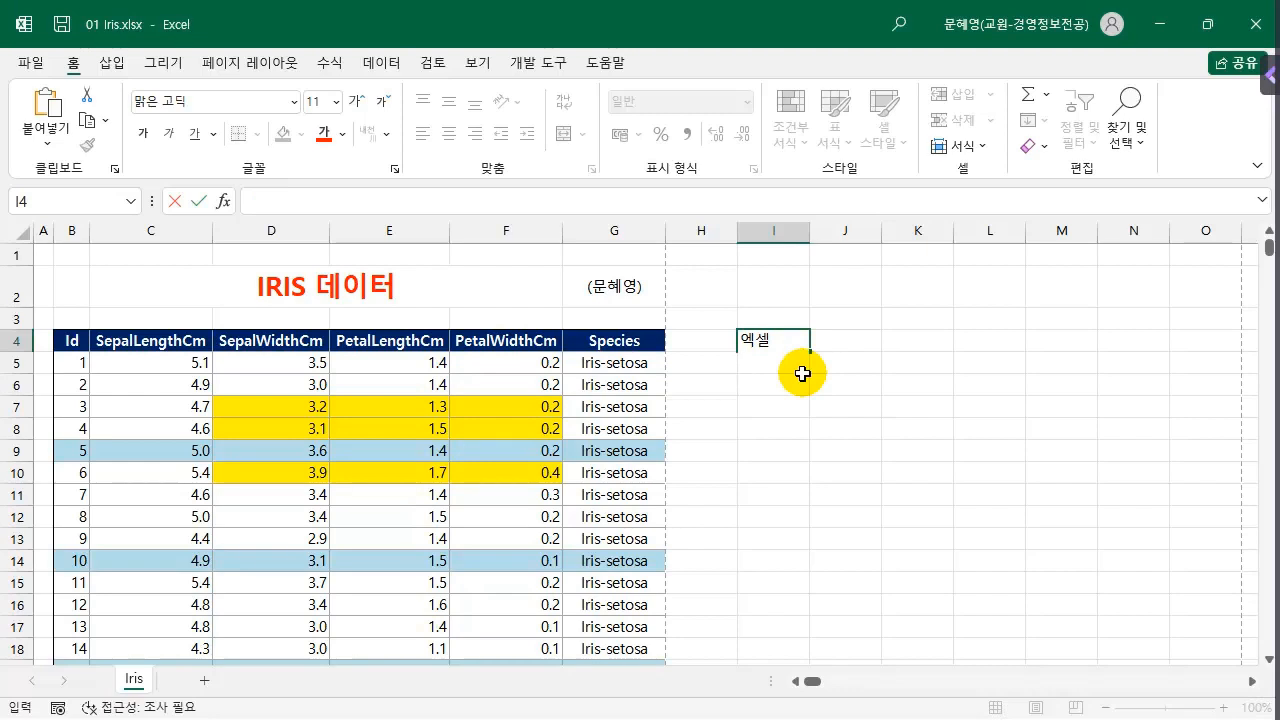
text(자)
key(BackSpace)
key(BackSpace)
text(화이팅)
key(Return)
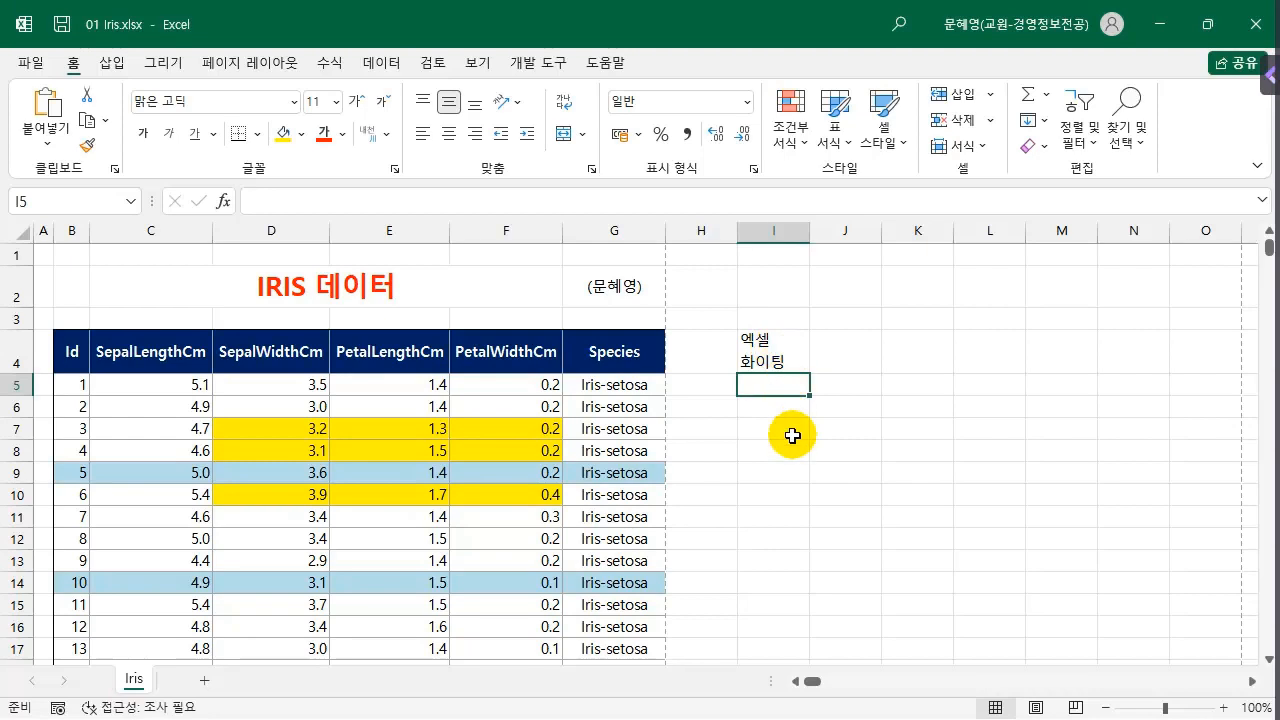
- Select the non-adjacent cells I6, K6 and M6 together, then release the selection
click(878, 492)
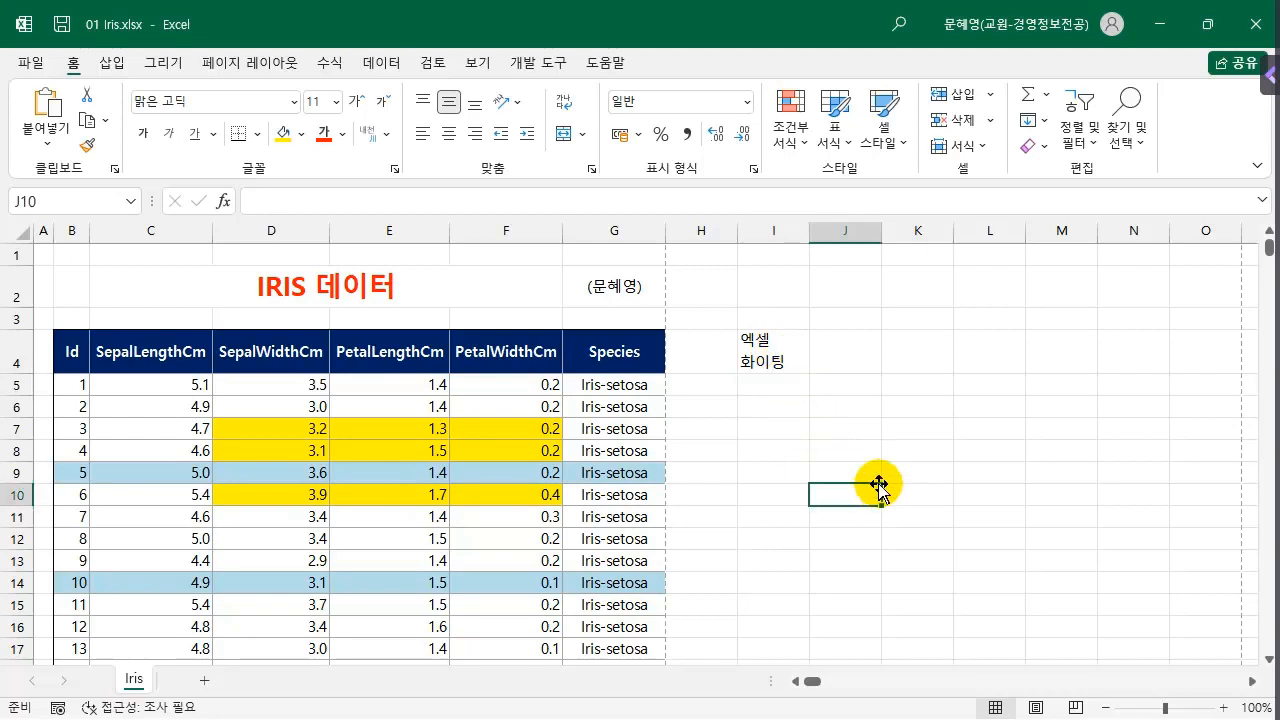
click(777, 407)
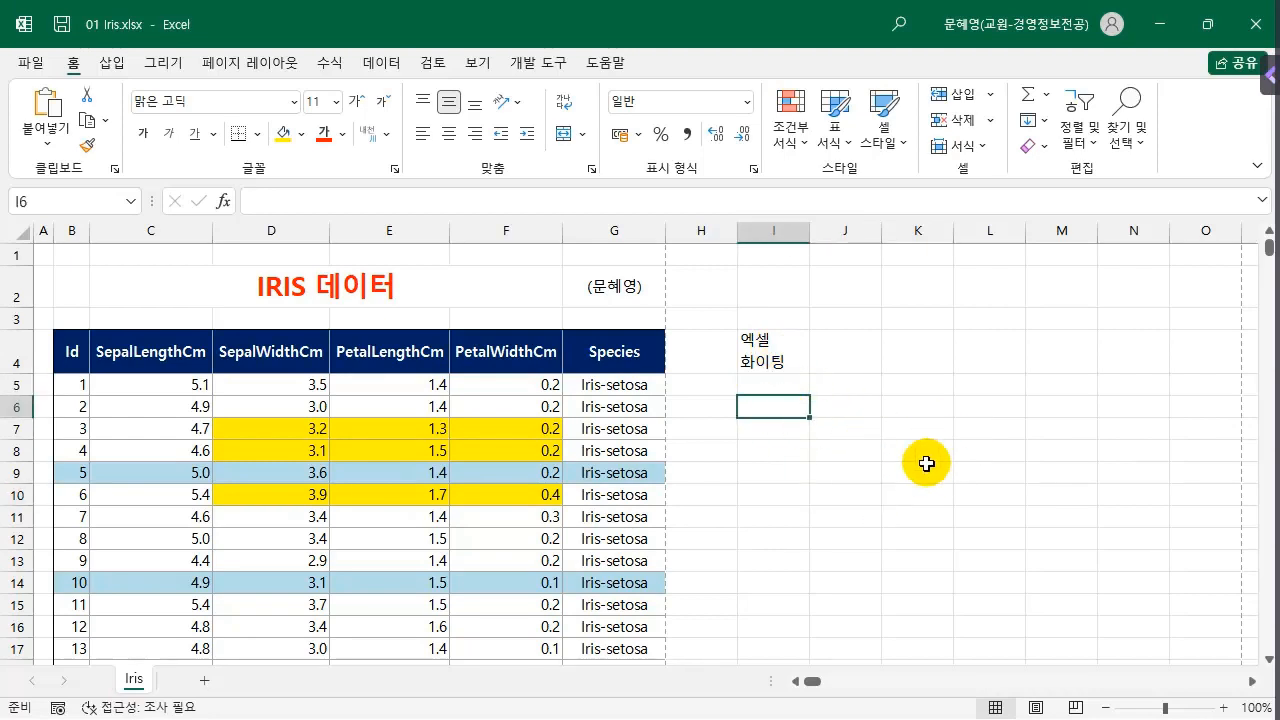
ctrl+click(912, 408)
ctrl+click(1055, 406)
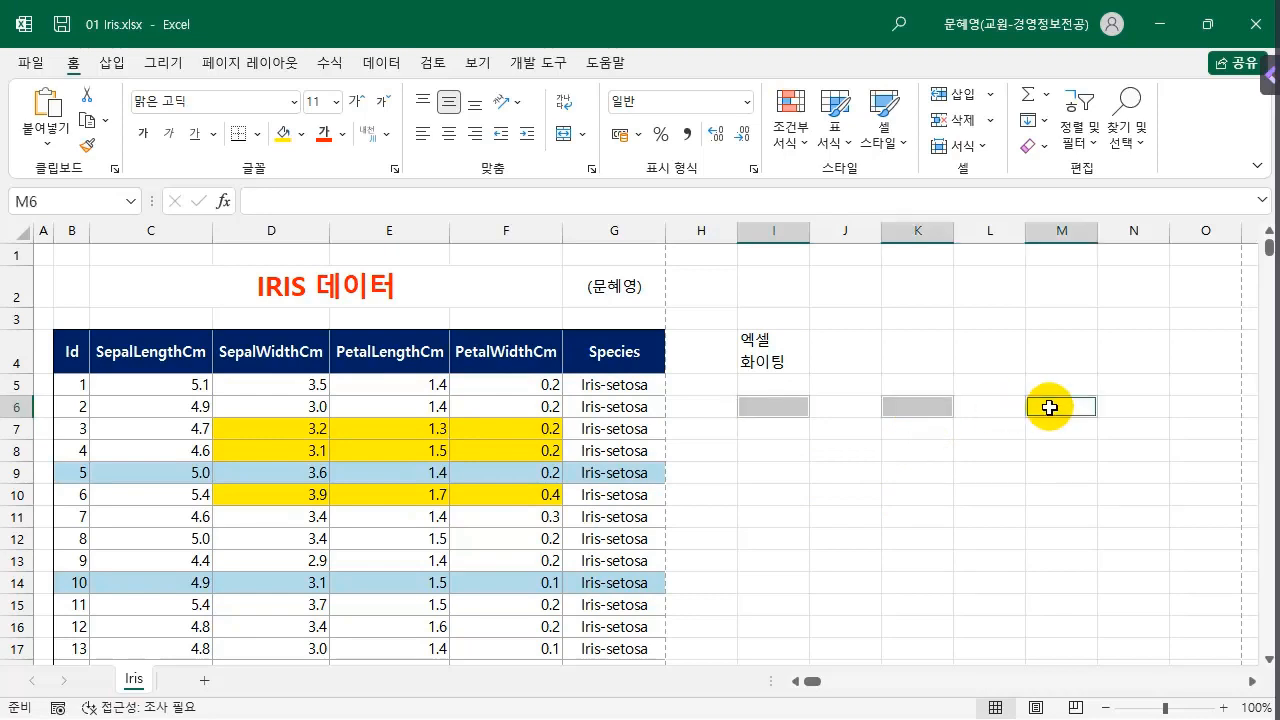
click(849, 494)
- Enter "국어" into the non-adjacent cells I6, K6 and M6 all at once
click(779, 407)
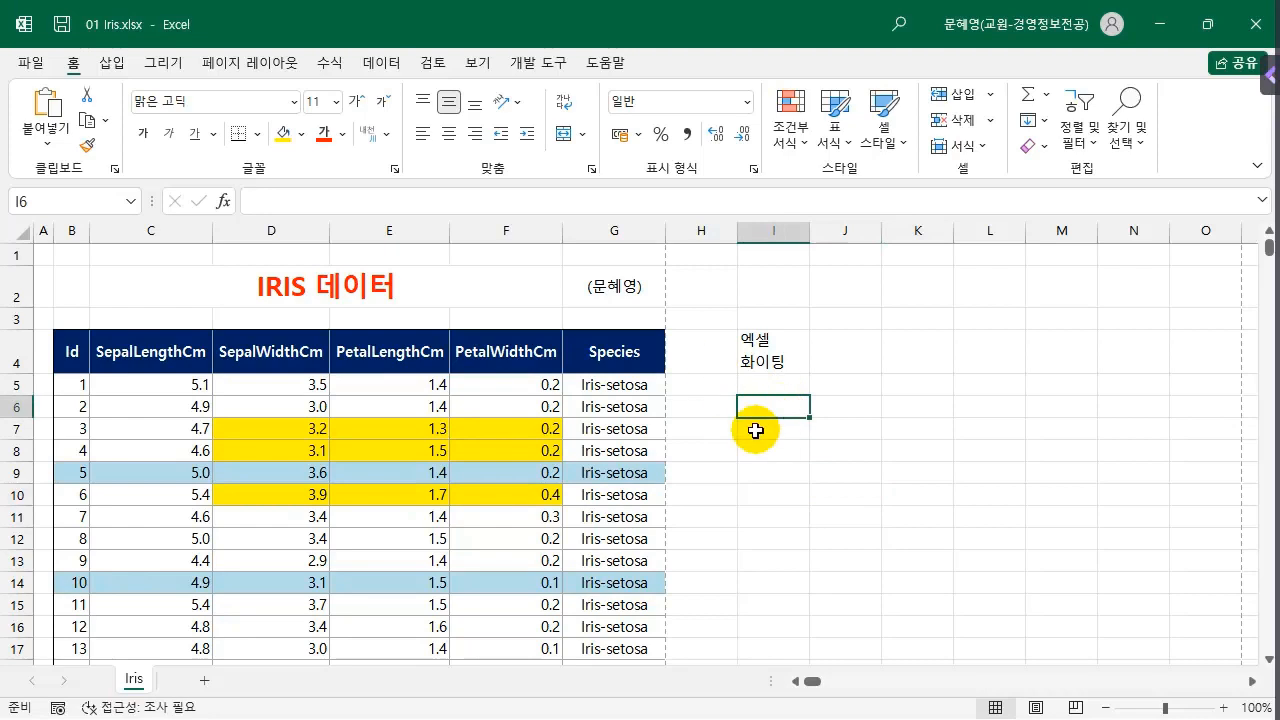
ctrl+click(914, 407)
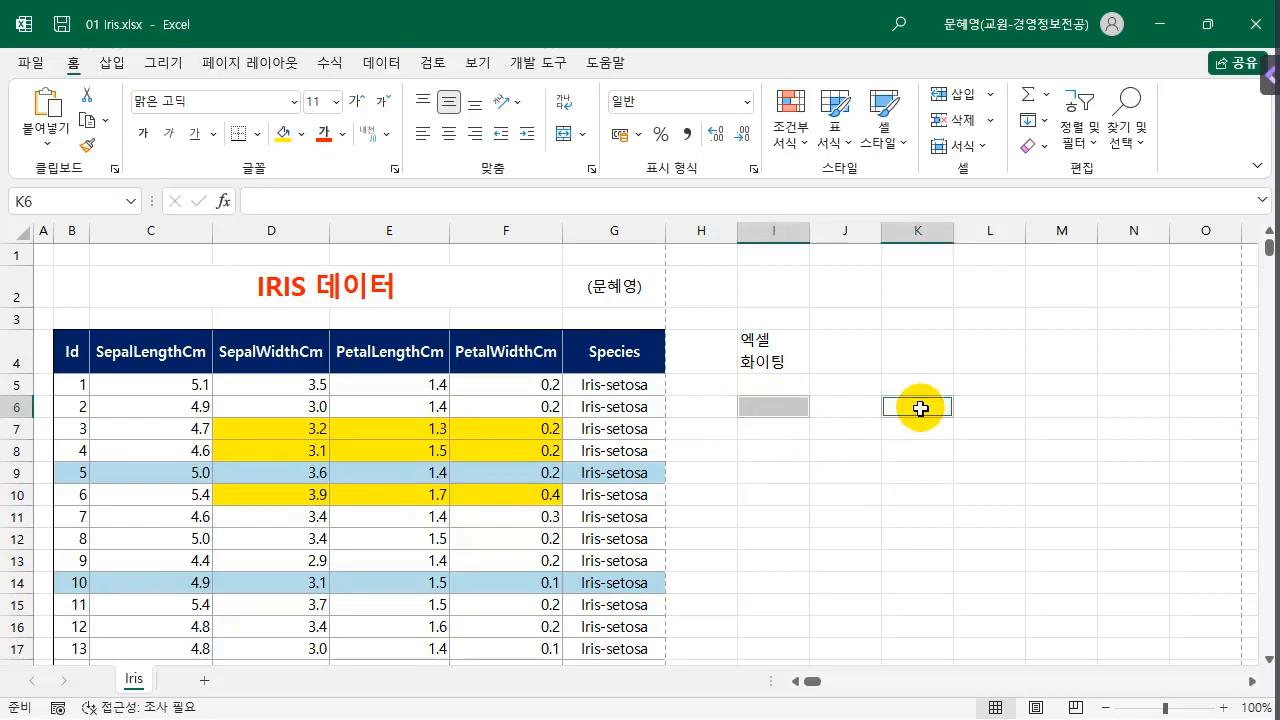
ctrl+click(1066, 407)
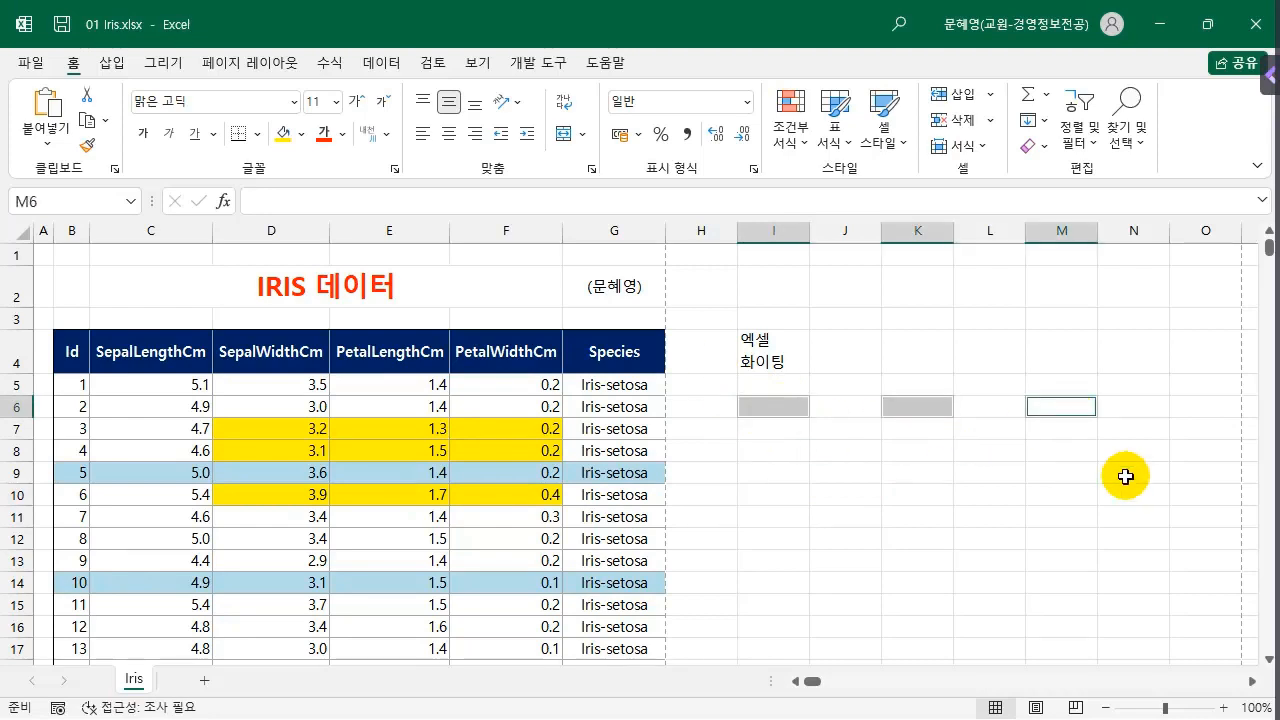
text(국어)
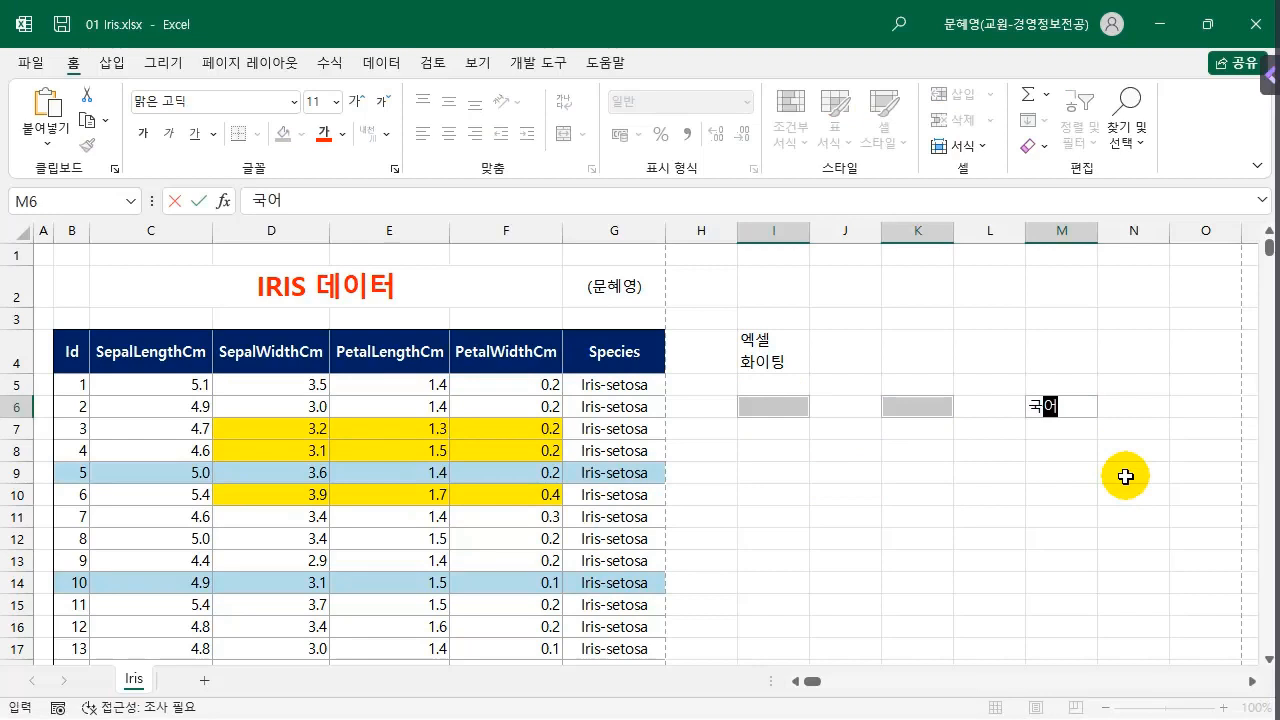
key(ctrl+Return)
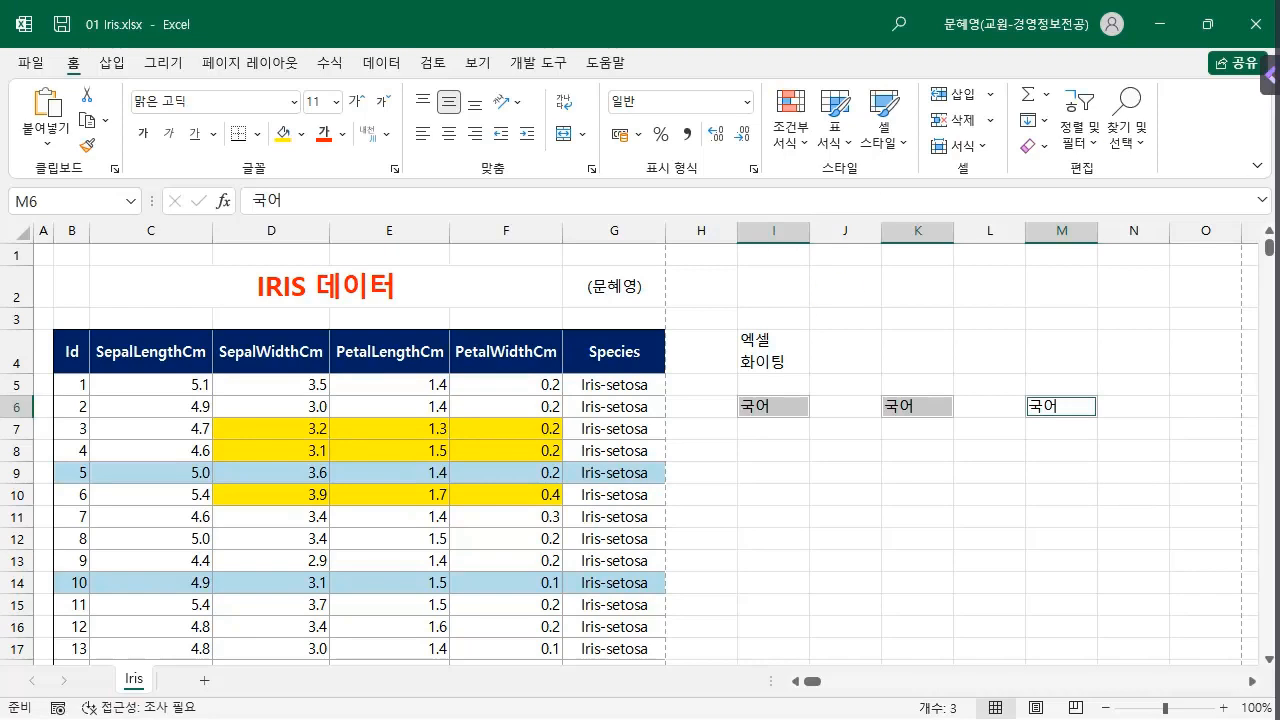
- Enter the date 2025-12-31 in cell I7
click(815, 464)
click(786, 429)
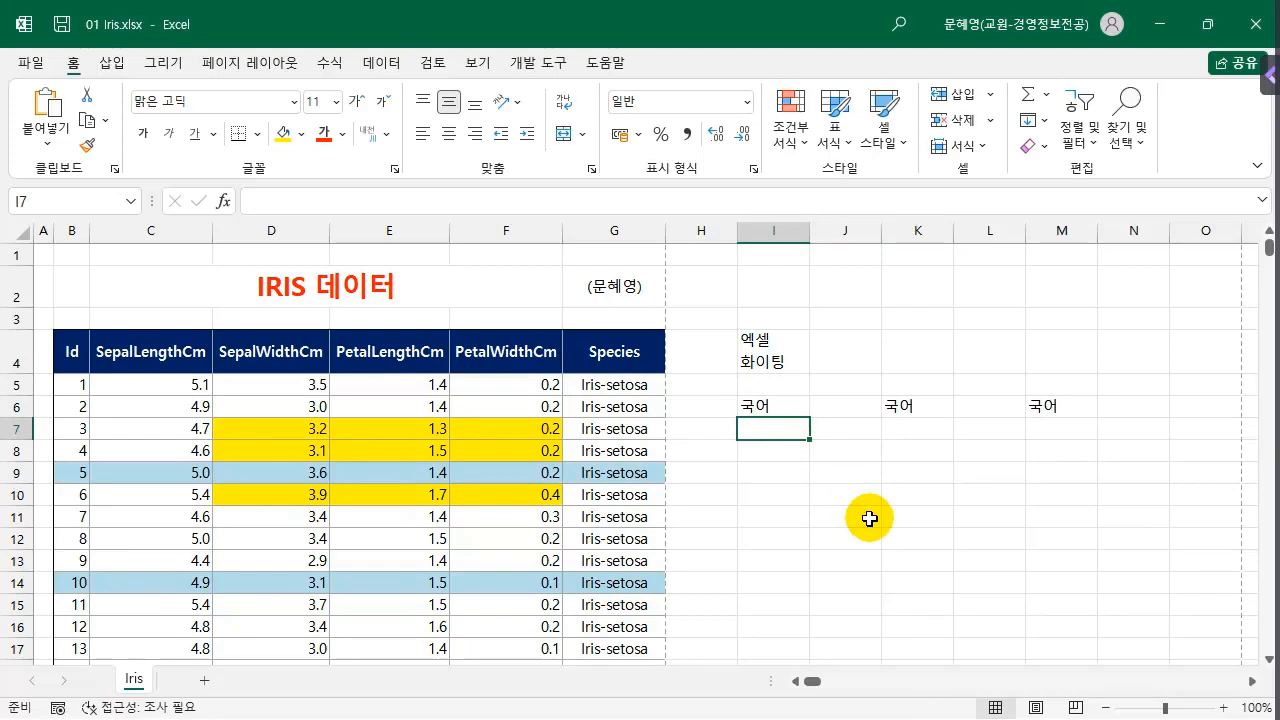
text(2025-12-31)
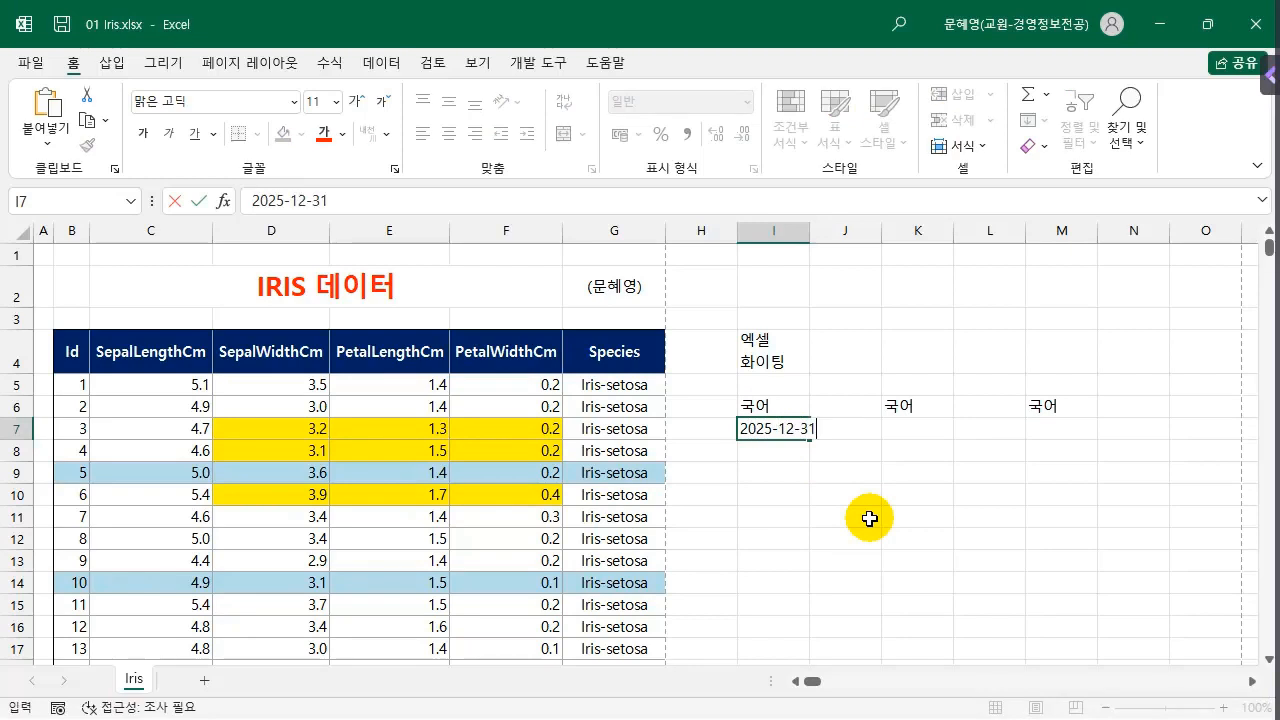
key(Return)
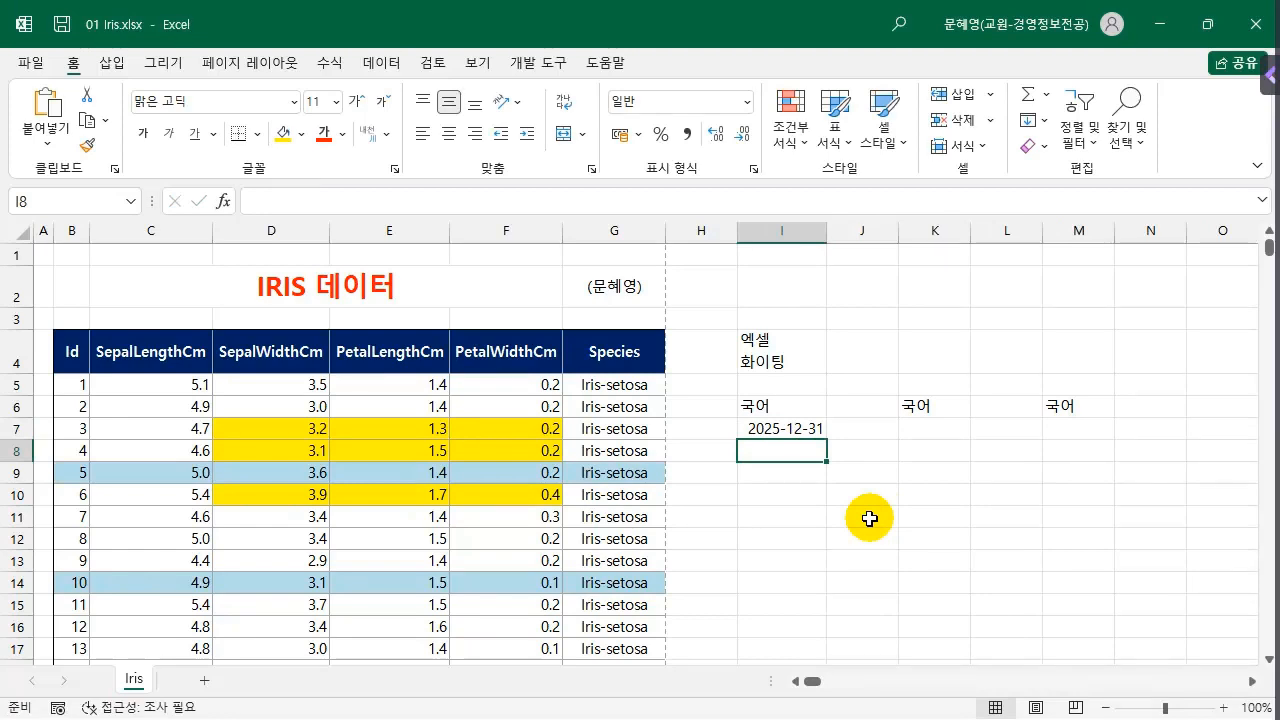
- Enter the date 12-31 without a year in cell I8 and reselect the cell to check its stored value
text(12)
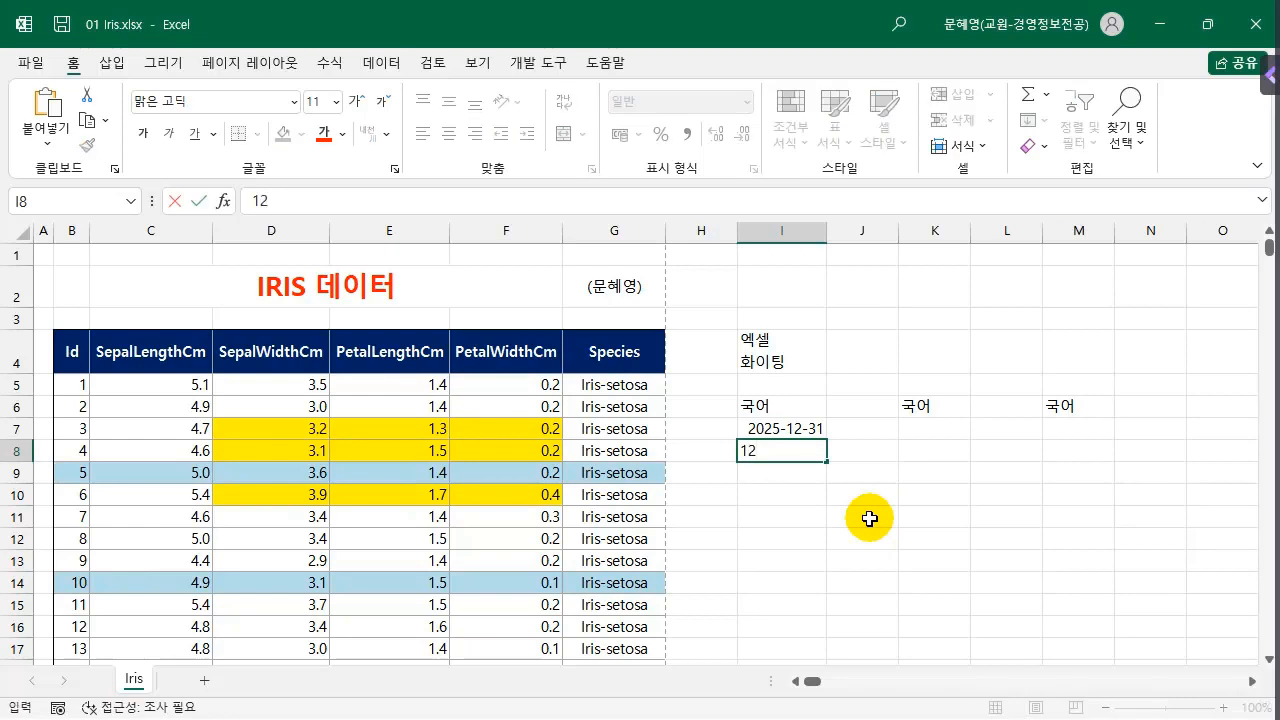
text(-31)
key(ctrl+Return)
key(Return)
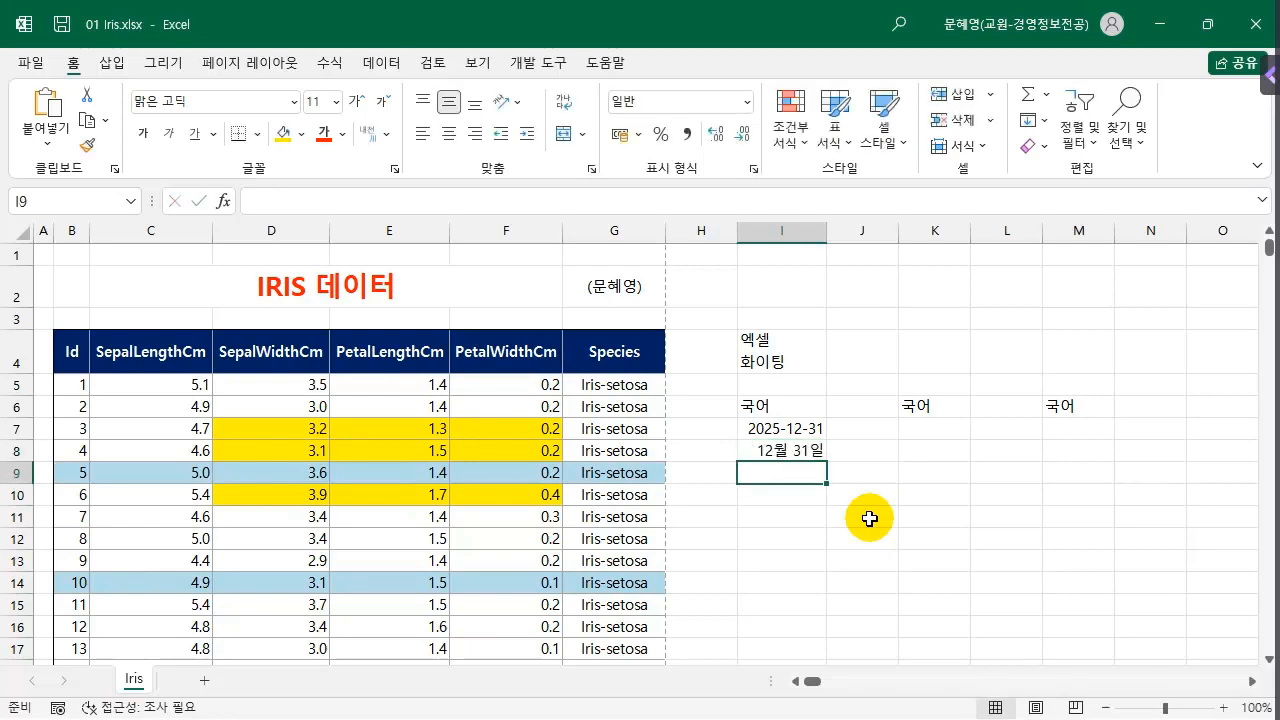
key(Up)
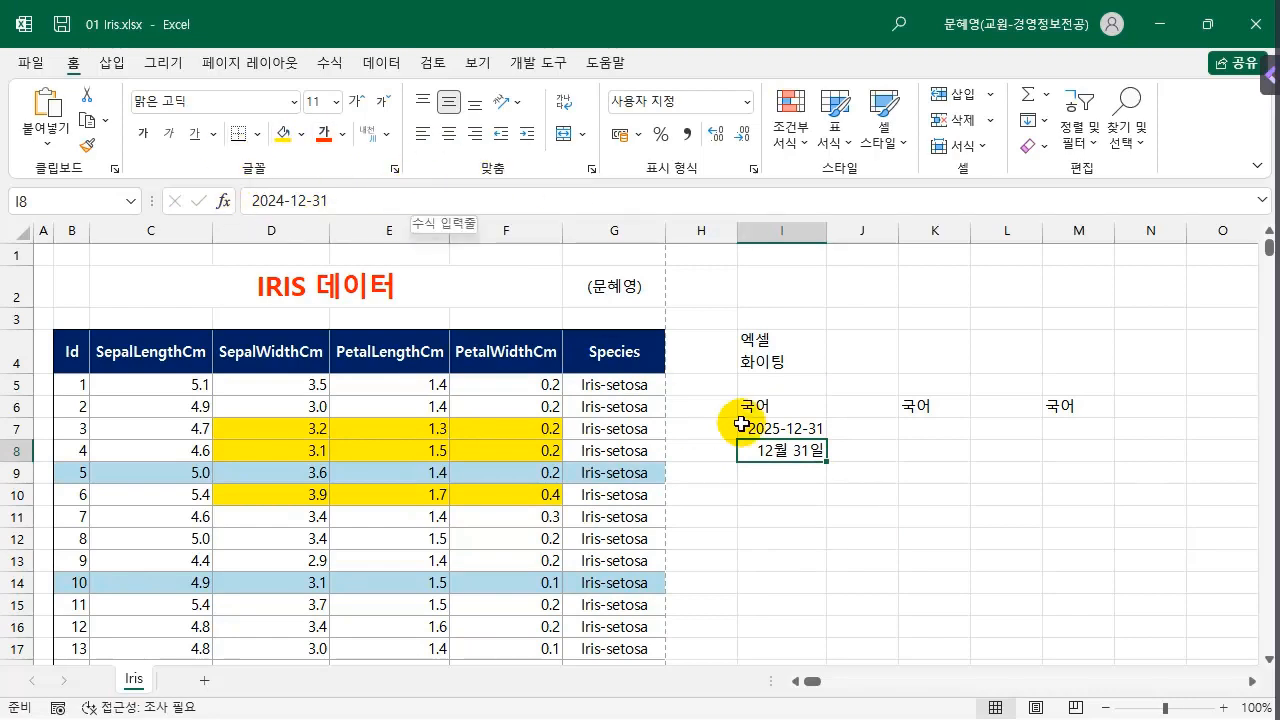
click(783, 471)
click(796, 452)
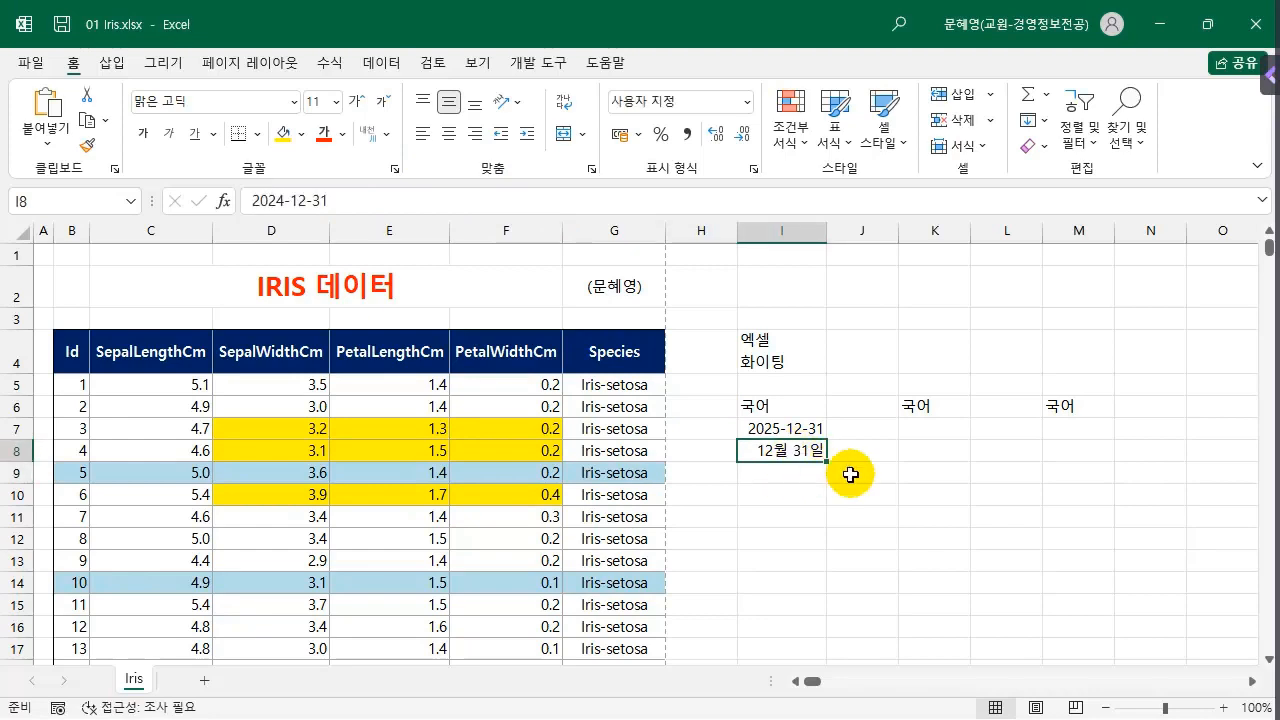
- Delete only the contents of cell I8 and enter 7 in it
key(Delete)
click(789, 476)
click(800, 451)
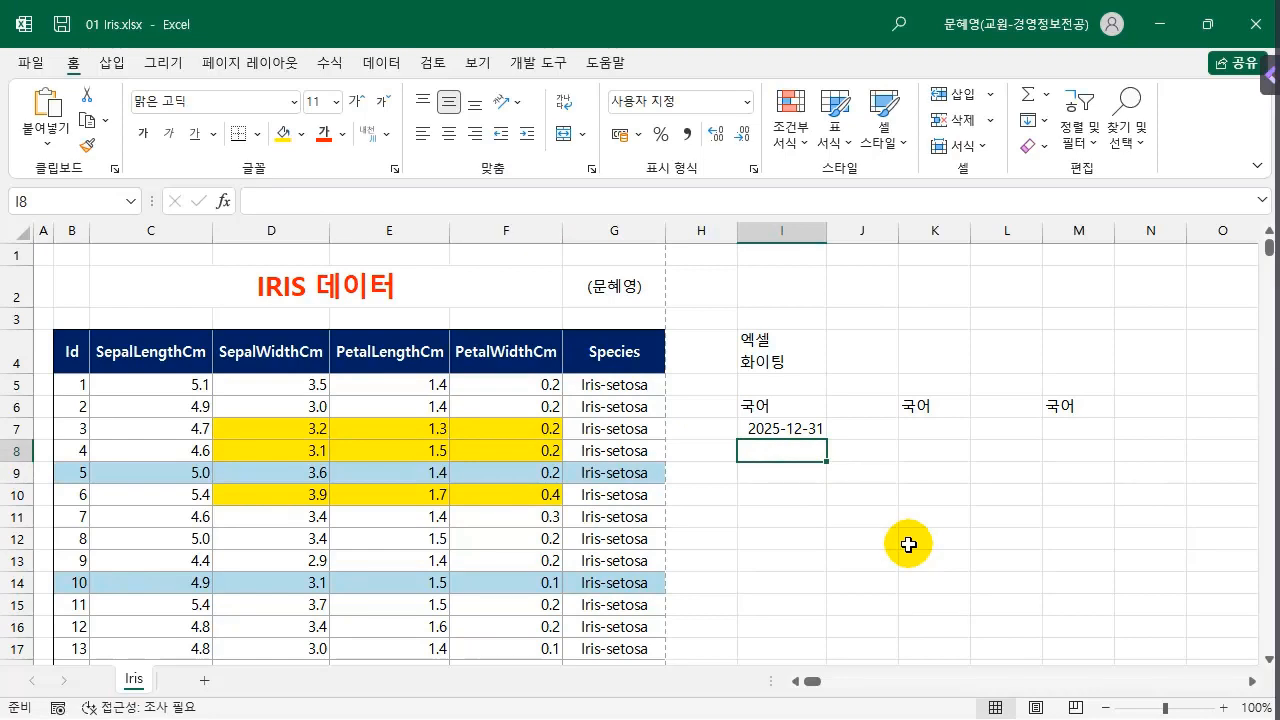
text(7)
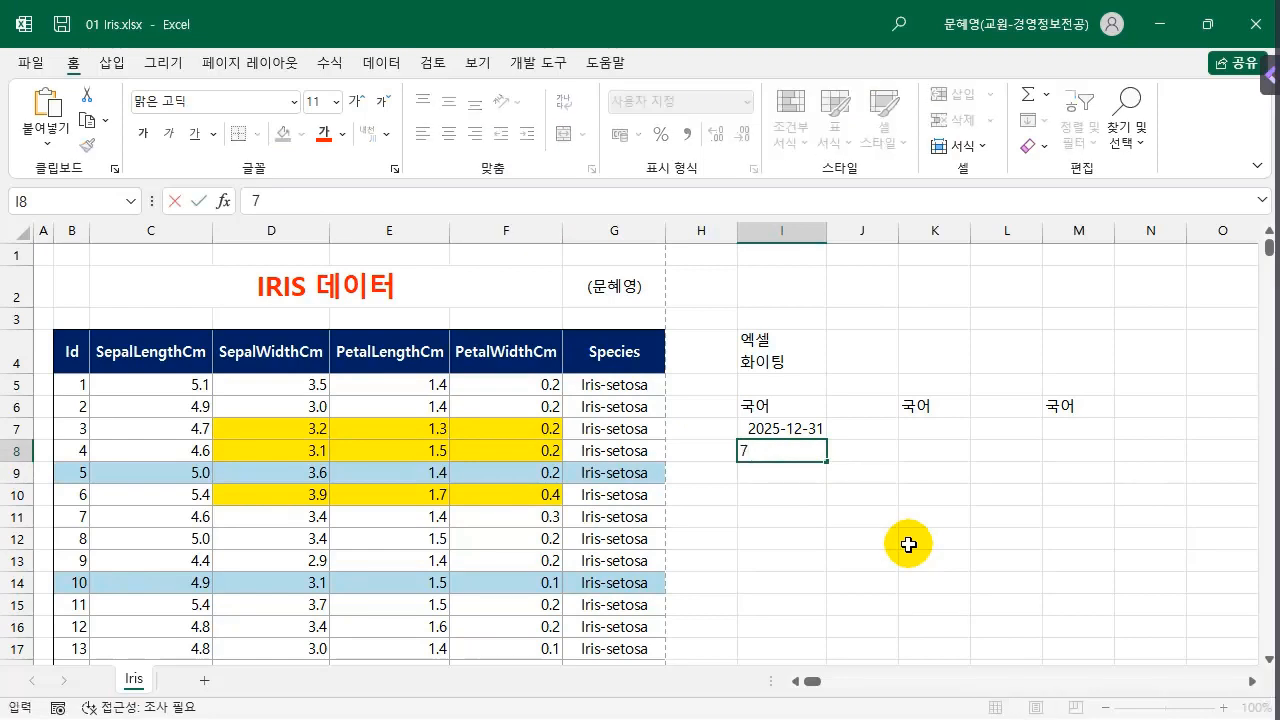
key(Return)
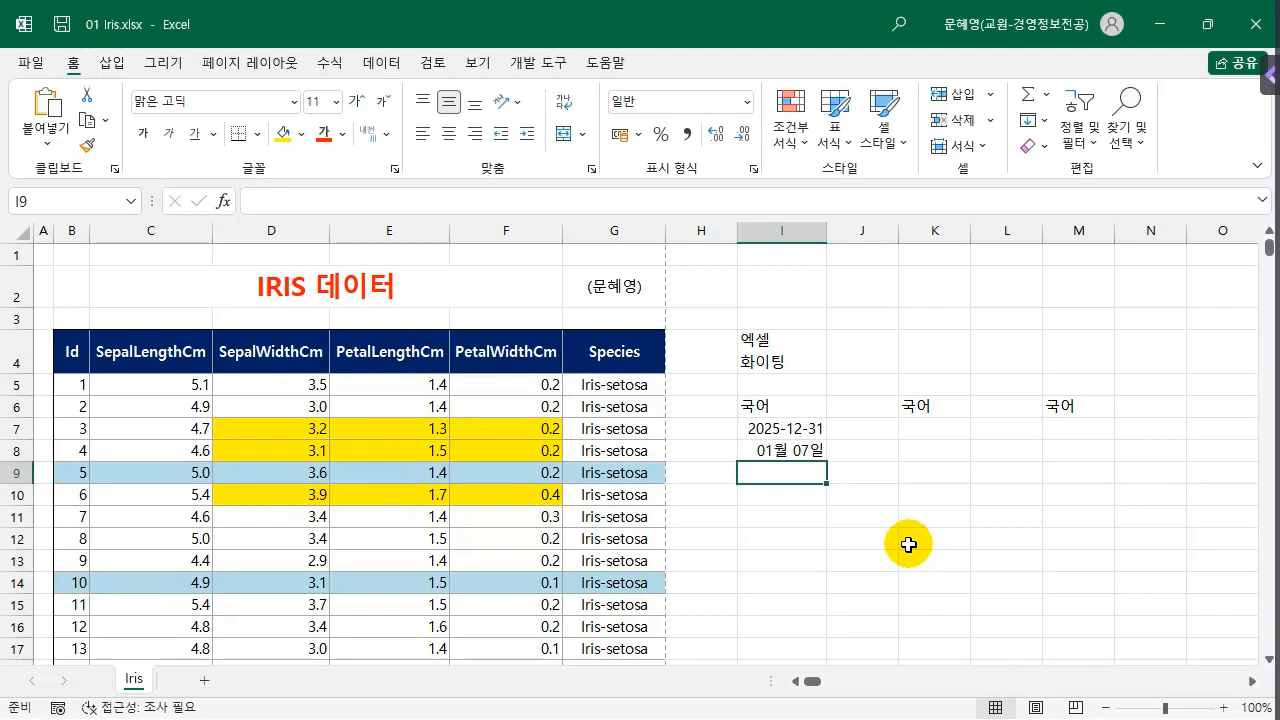
- Clear both contents and formatting from cell I8, then enter 7 in it
click(805, 451)
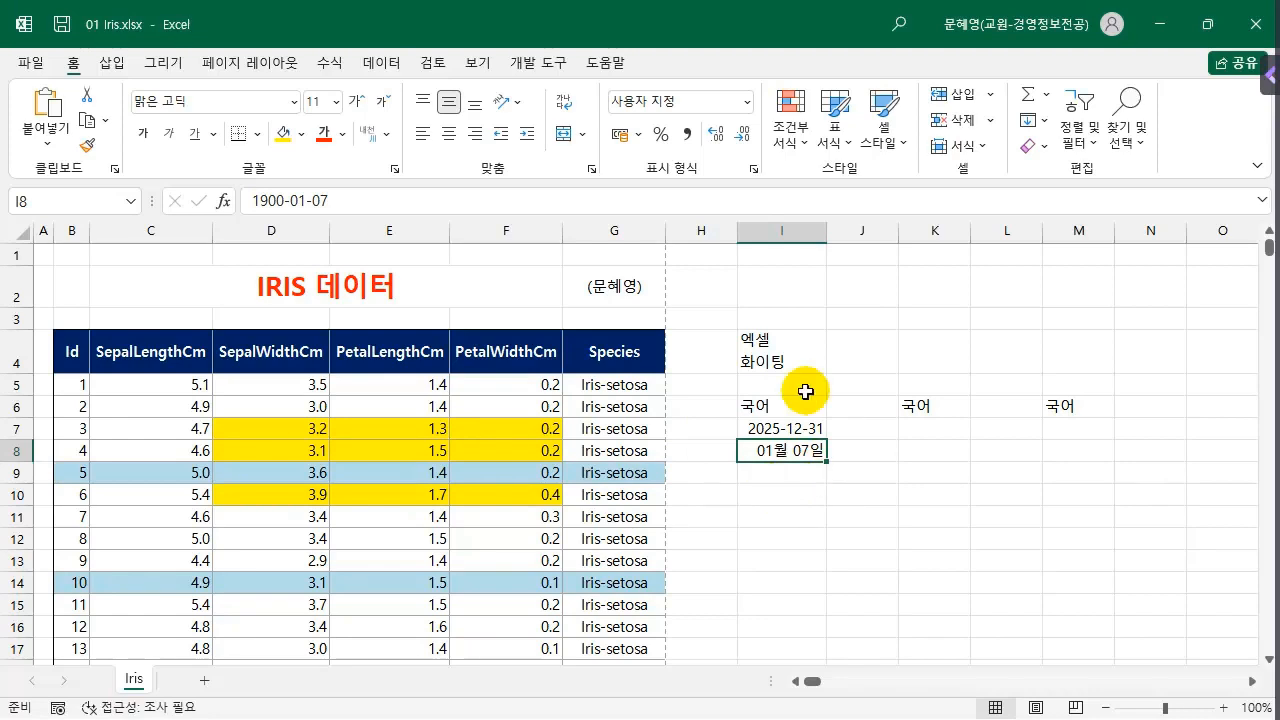
click(1048, 148)
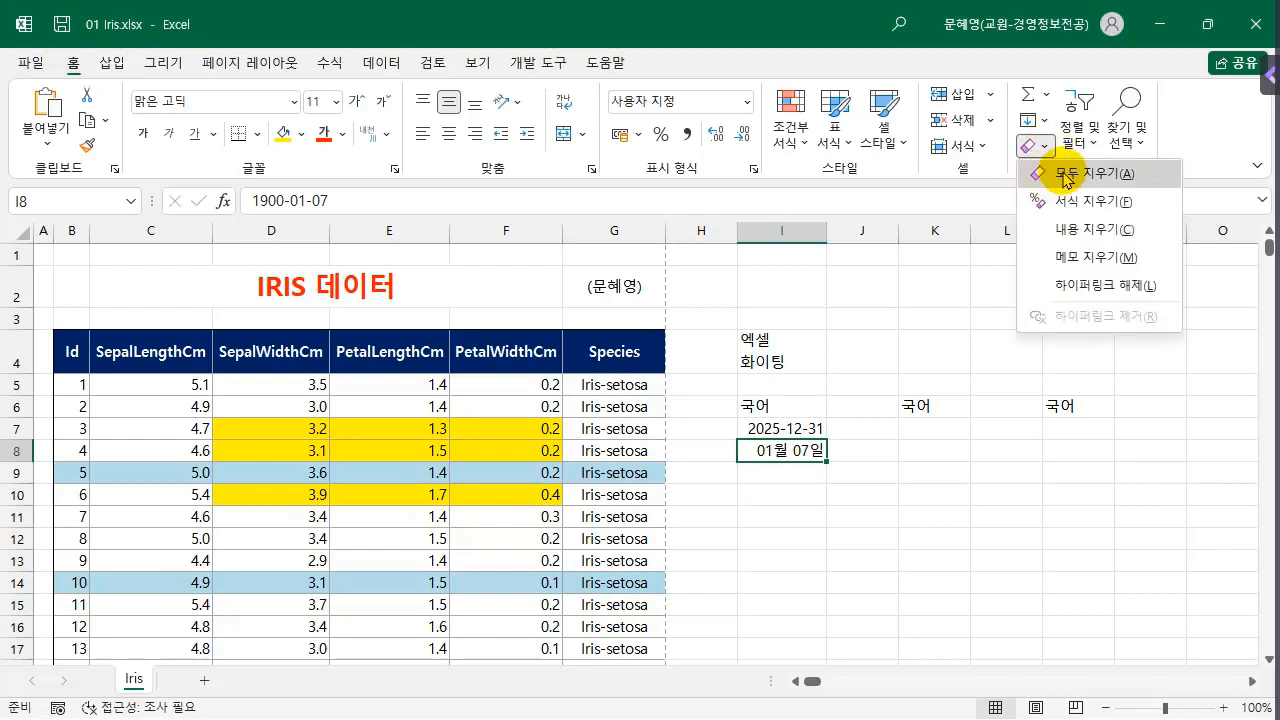
click(1040, 173)
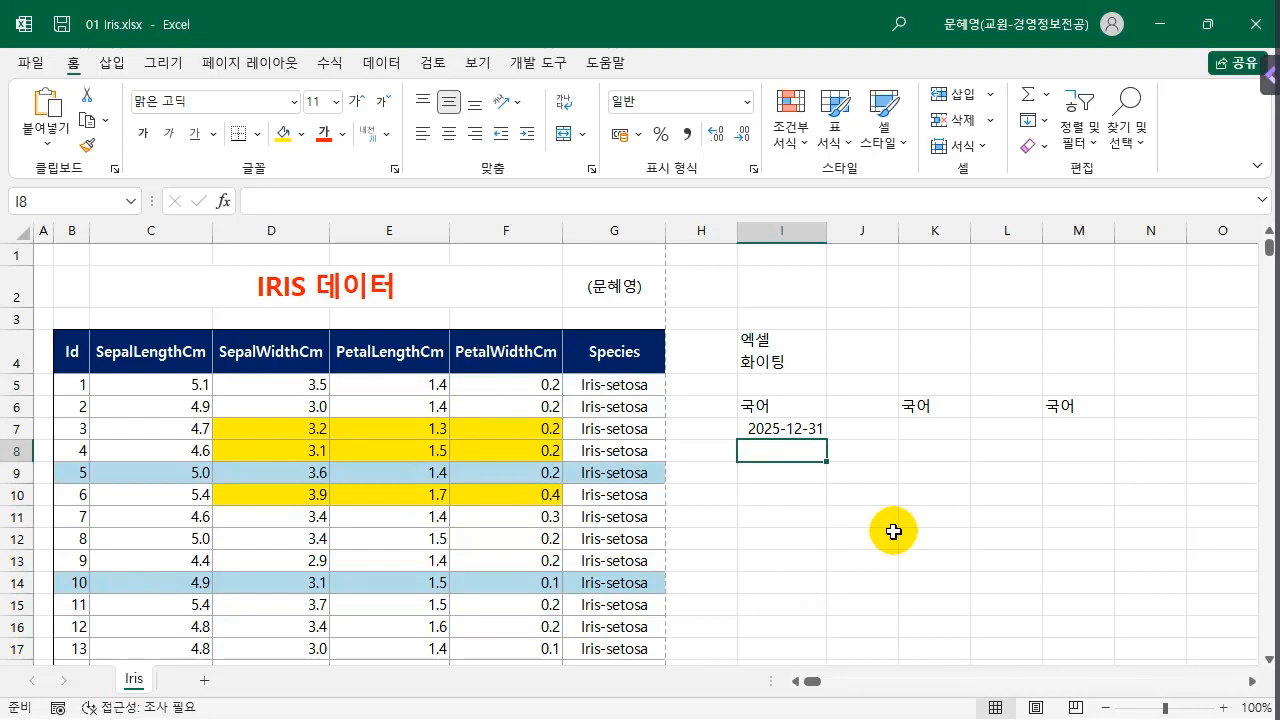
text(7)
key(Return)
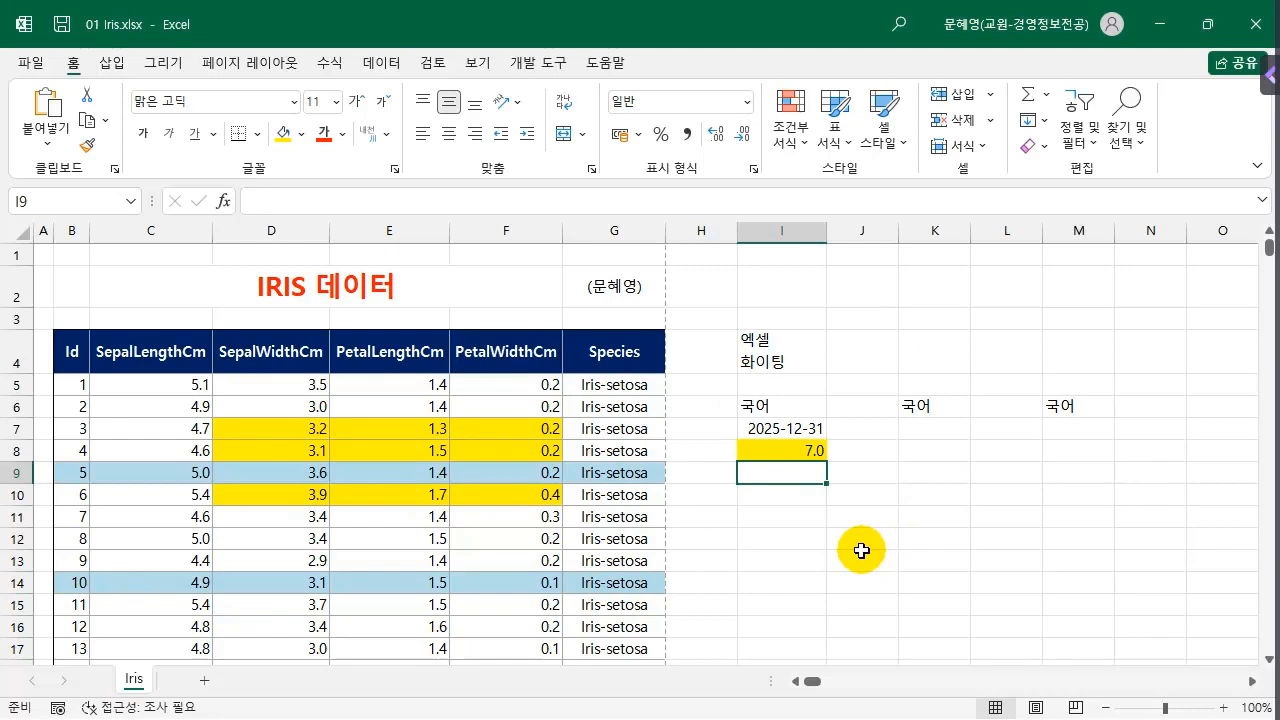
- Format the text "국어" in cell M6 as red, bold, underlined and italic
click(790, 536)
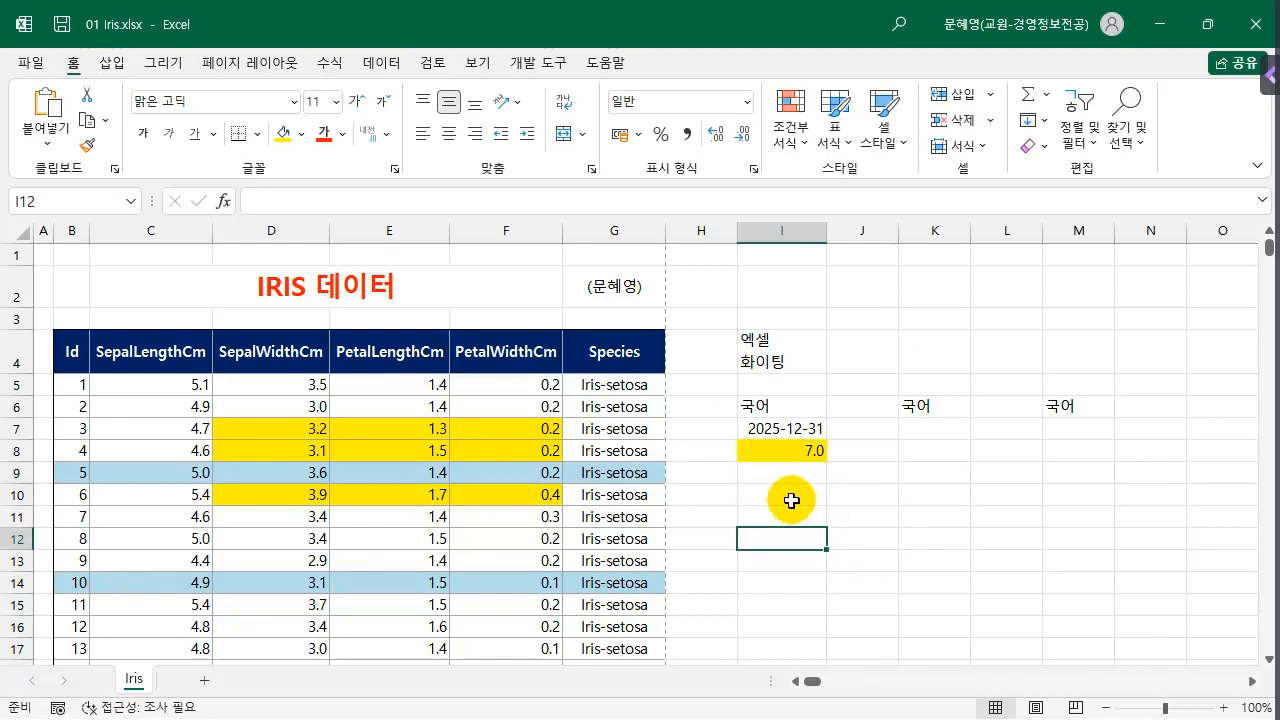
click(1056, 480)
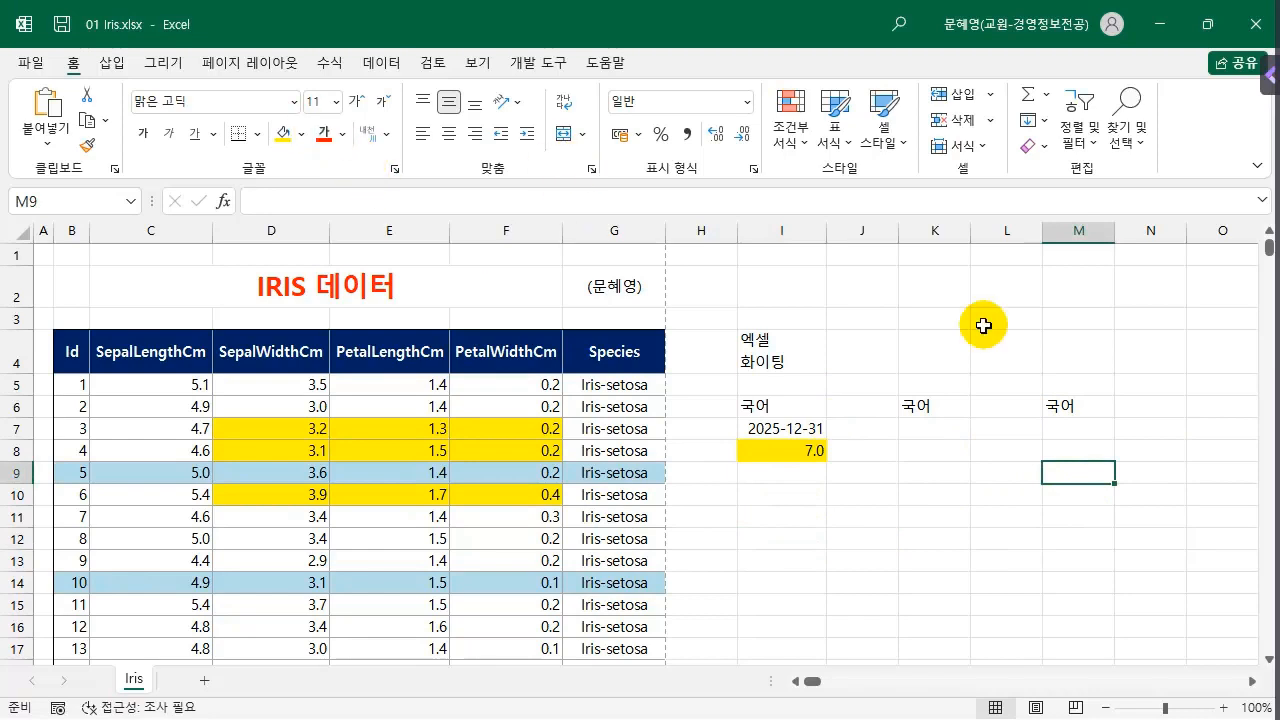
click(1078, 405)
click(324, 136)
click(143, 133)
click(193, 135)
click(169, 133)
click(1085, 471)
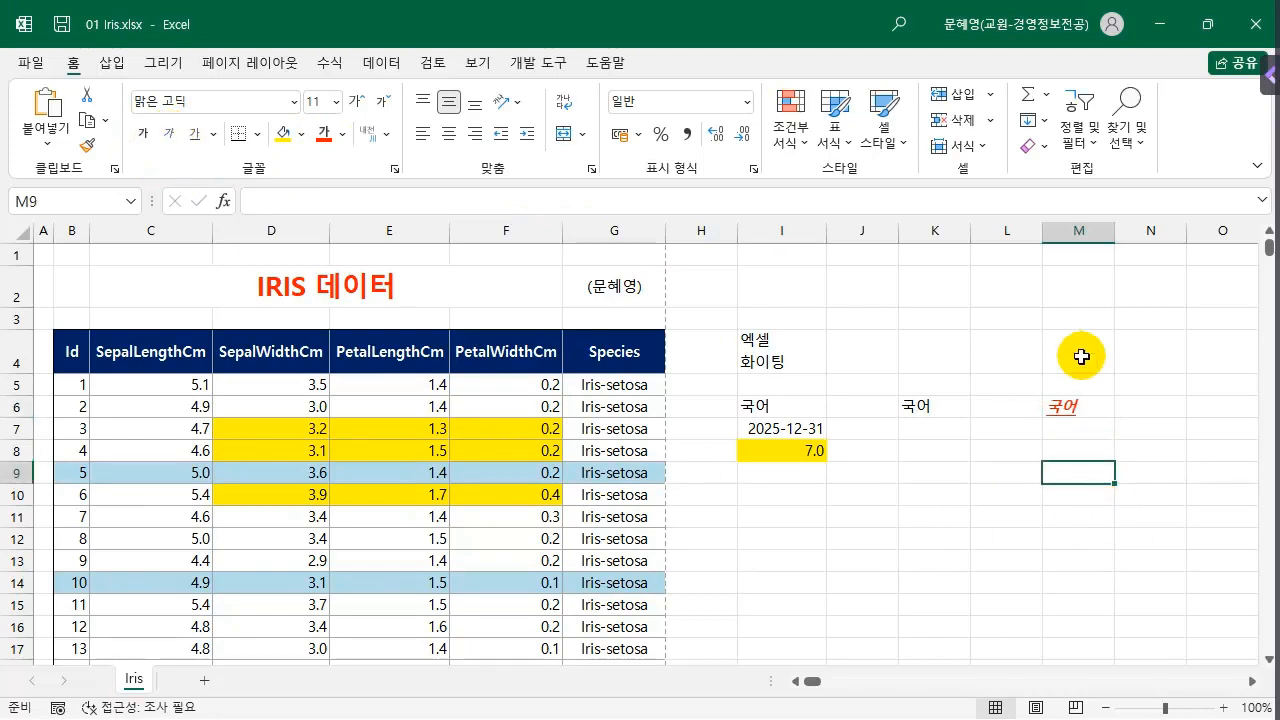
- Delete only the contents of the formatted cell M6 and enter "엑셀" in it
click(1098, 405)
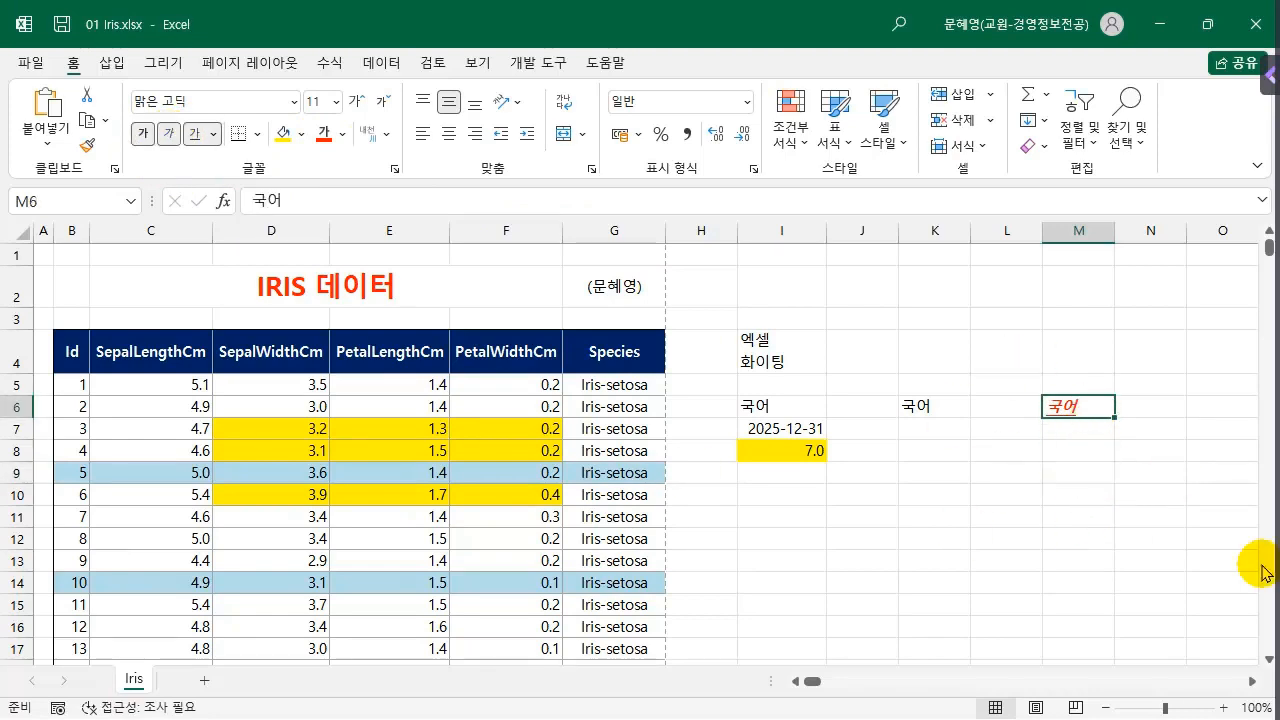
key(Delete)
text(엑셀)
key(Return)
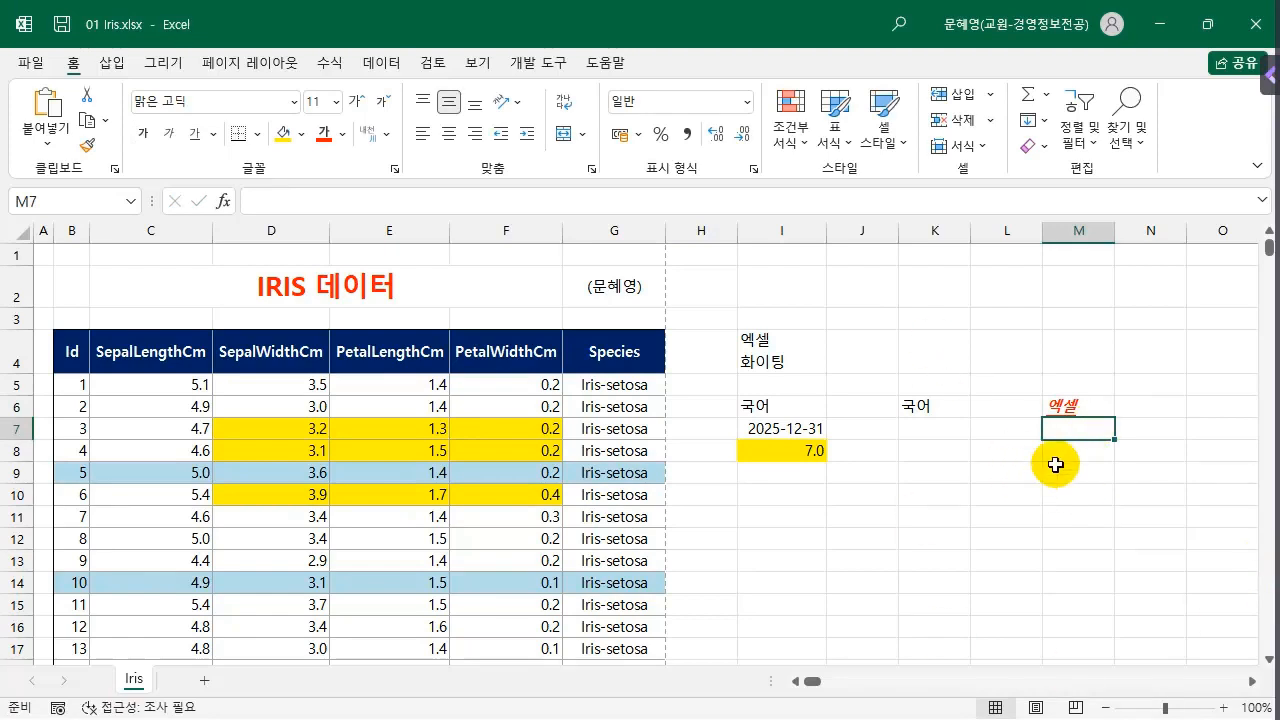
- Clear both contents and formatting from cell M6, then enter "엑셀" in it
click(1073, 401)
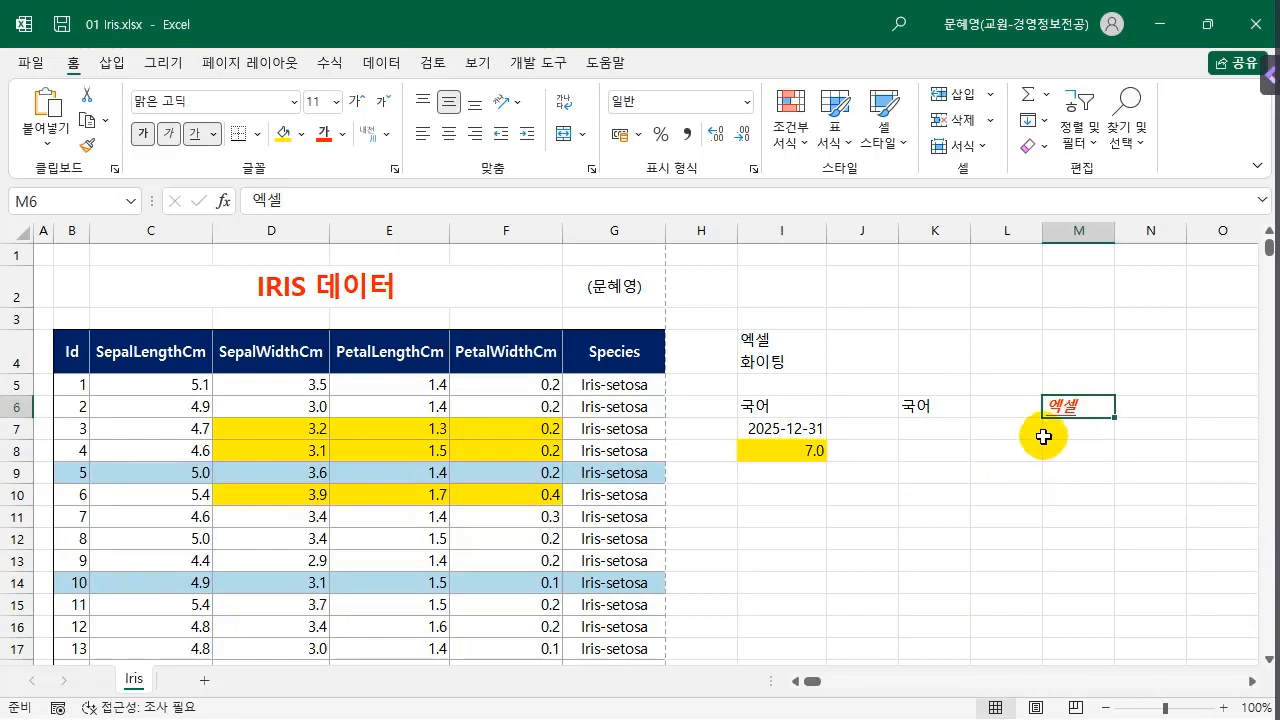
click(1046, 147)
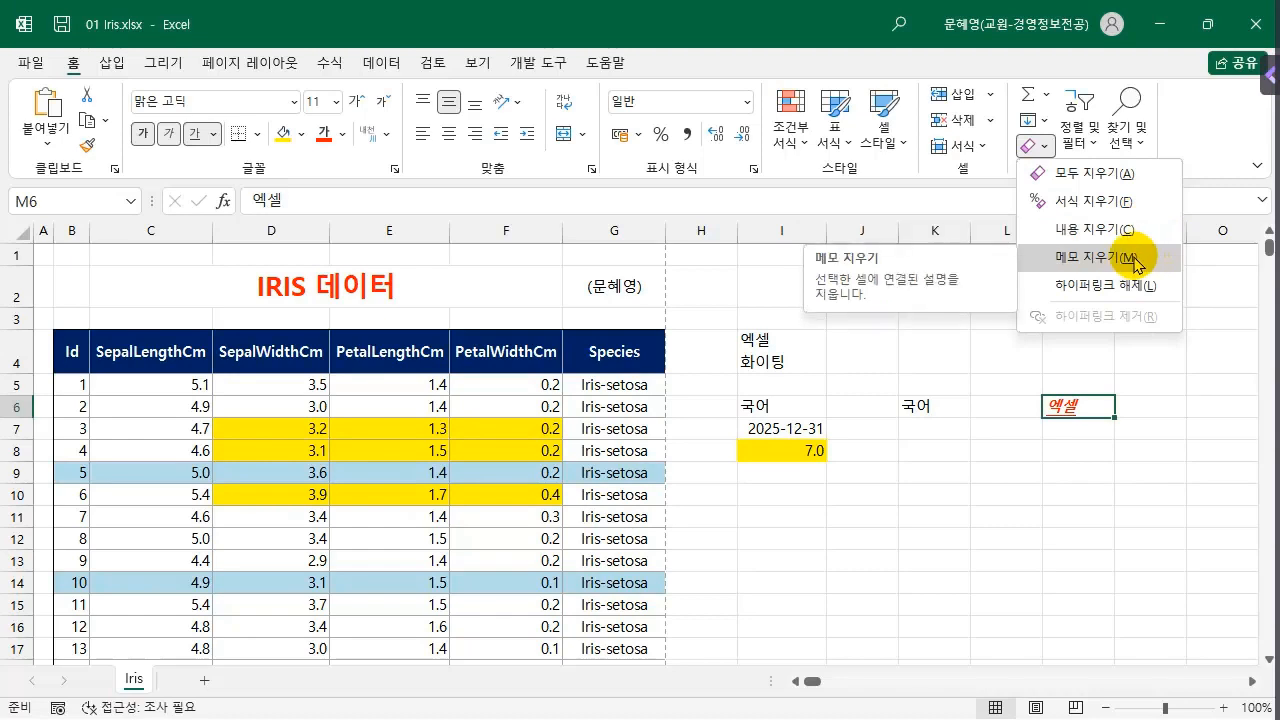
click(1128, 172)
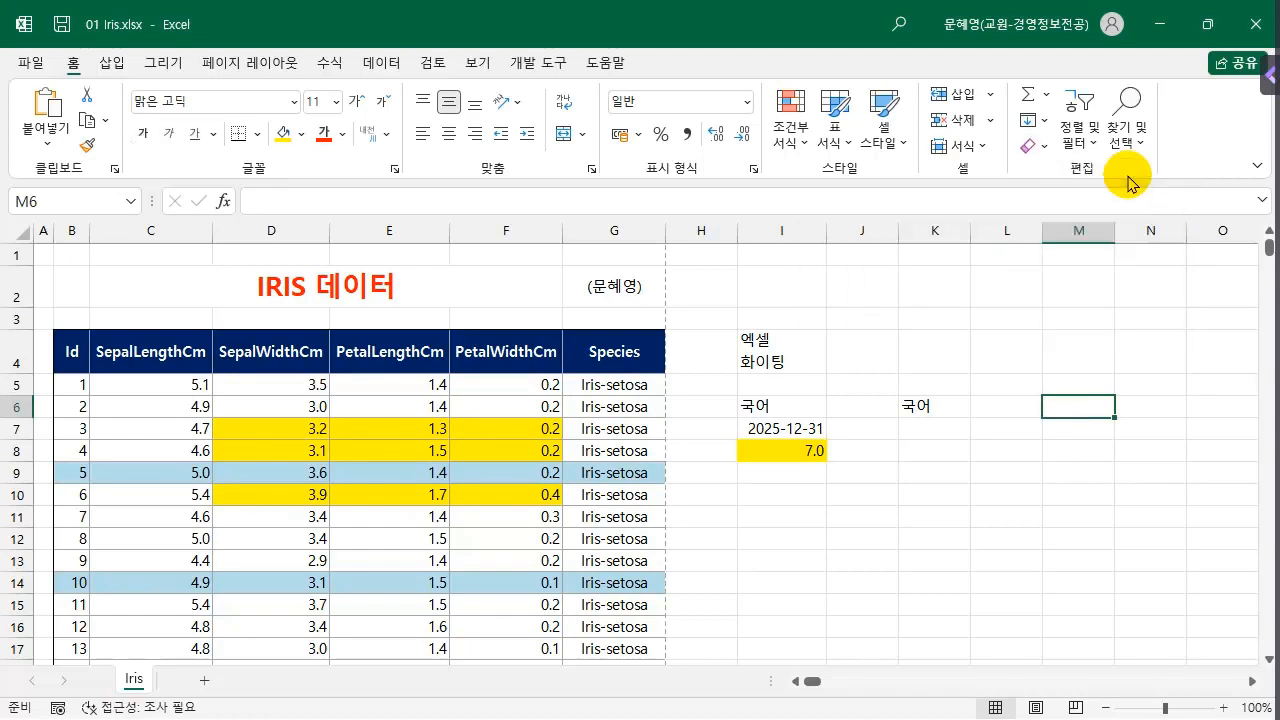
text(엑셀)
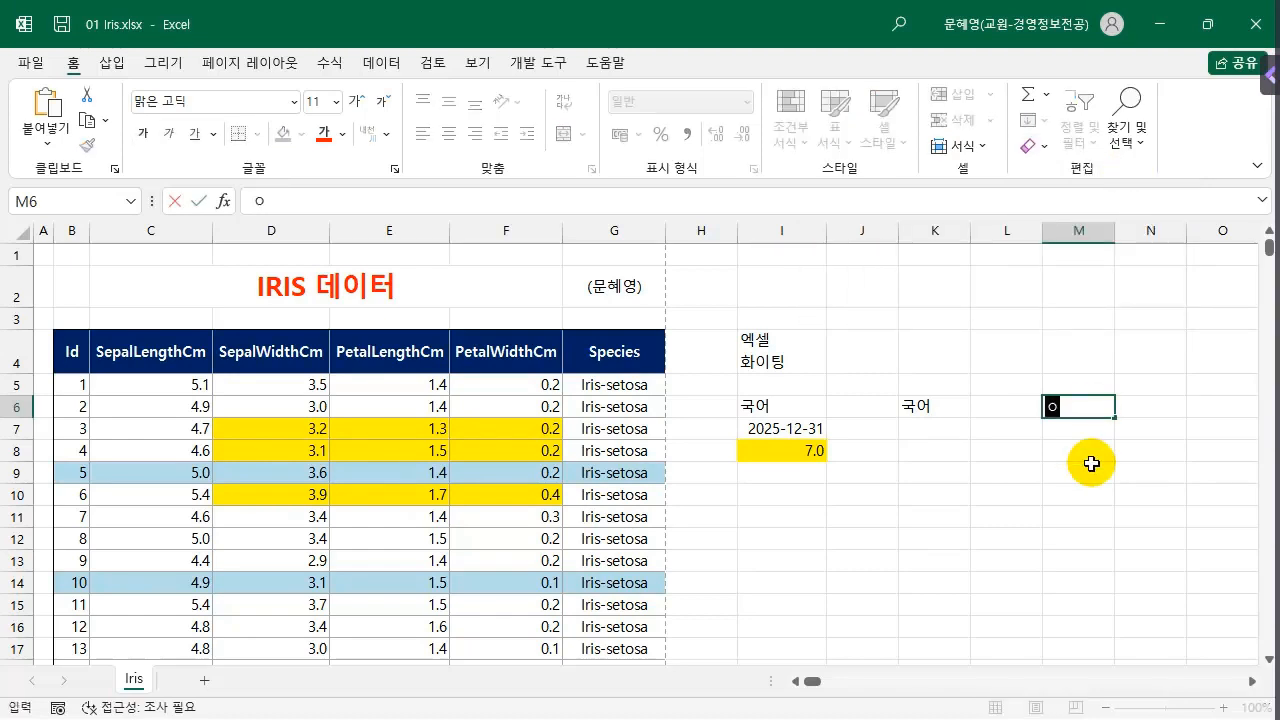
key(Return)
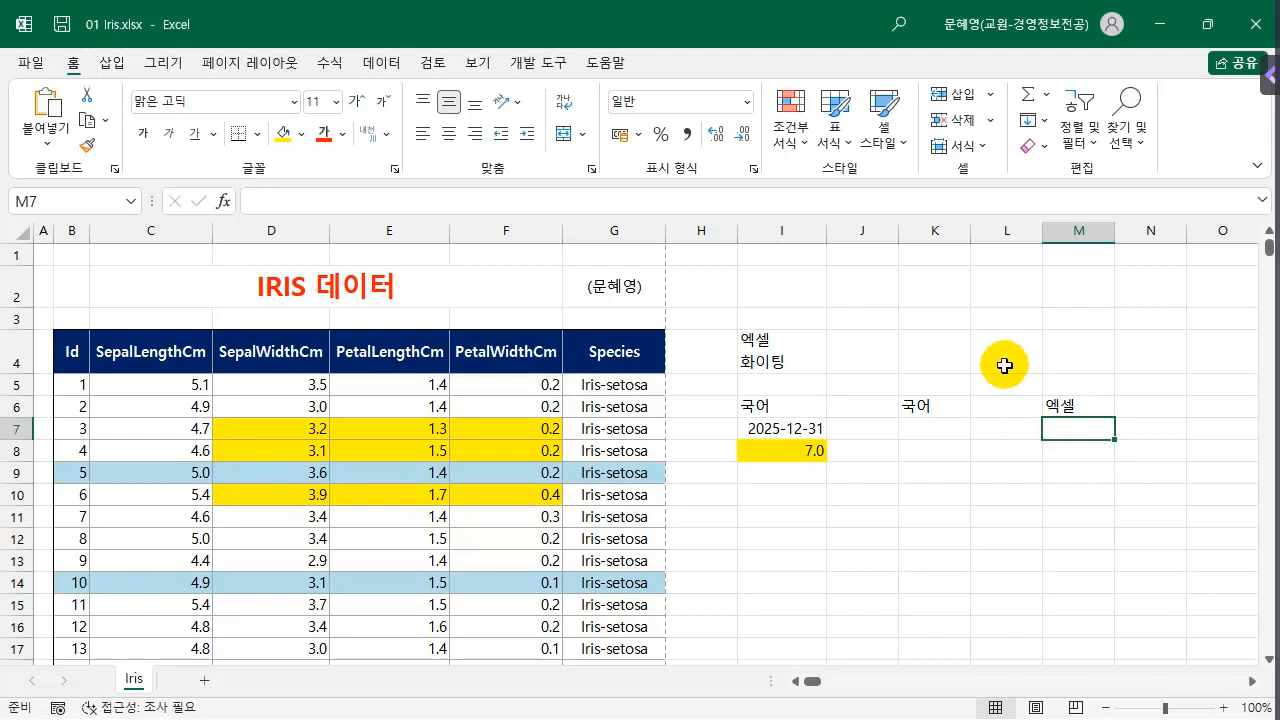
- Enter the time 1:40 in cell I9
click(753, 472)
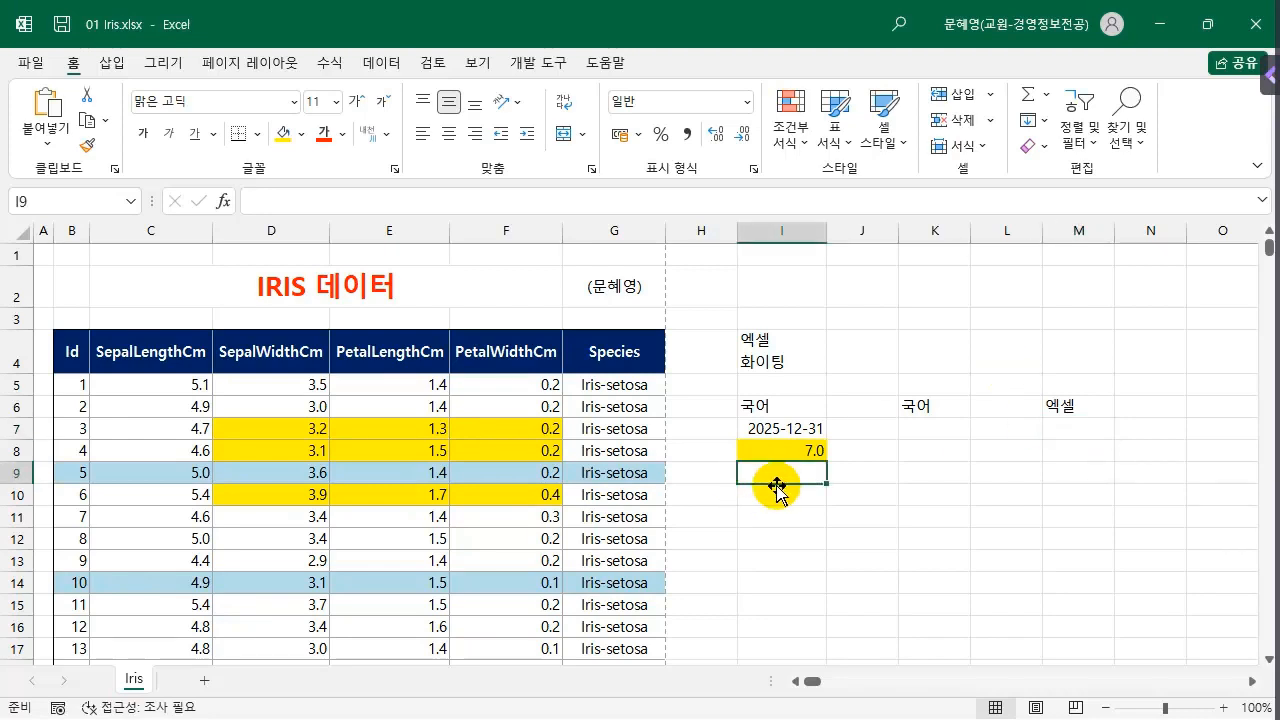
text(1)
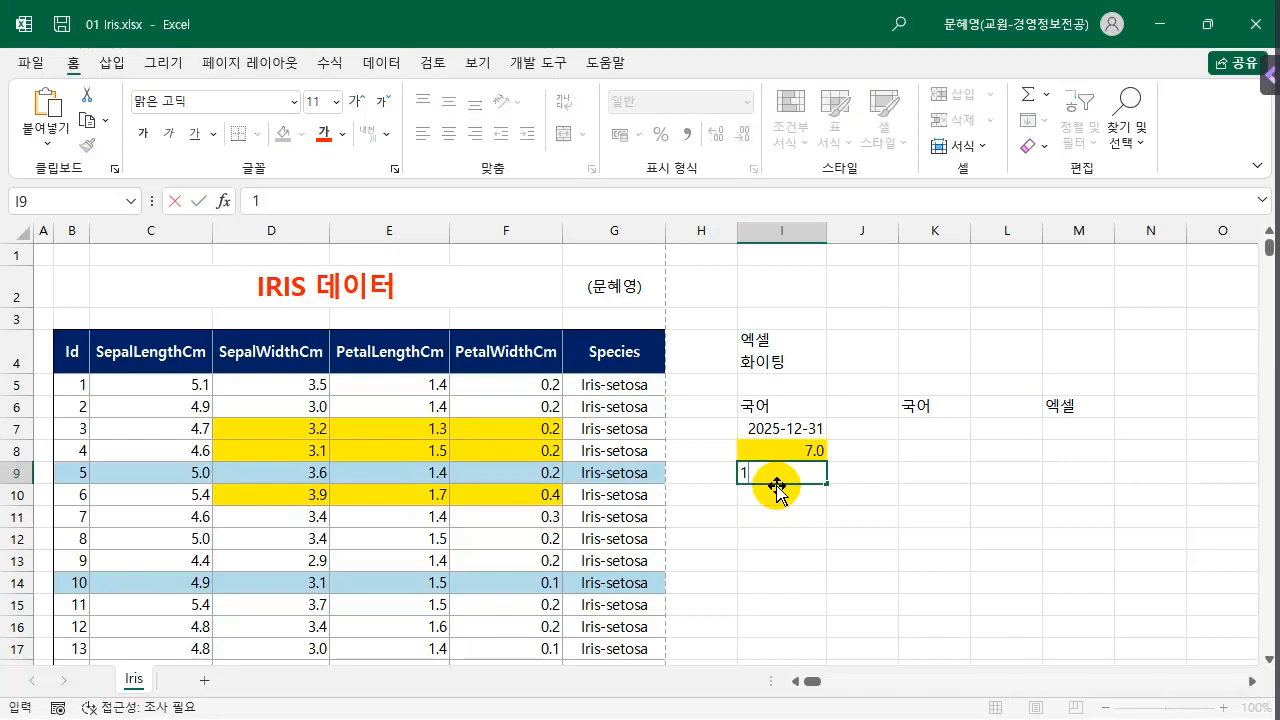
text(:40)
key(Return)
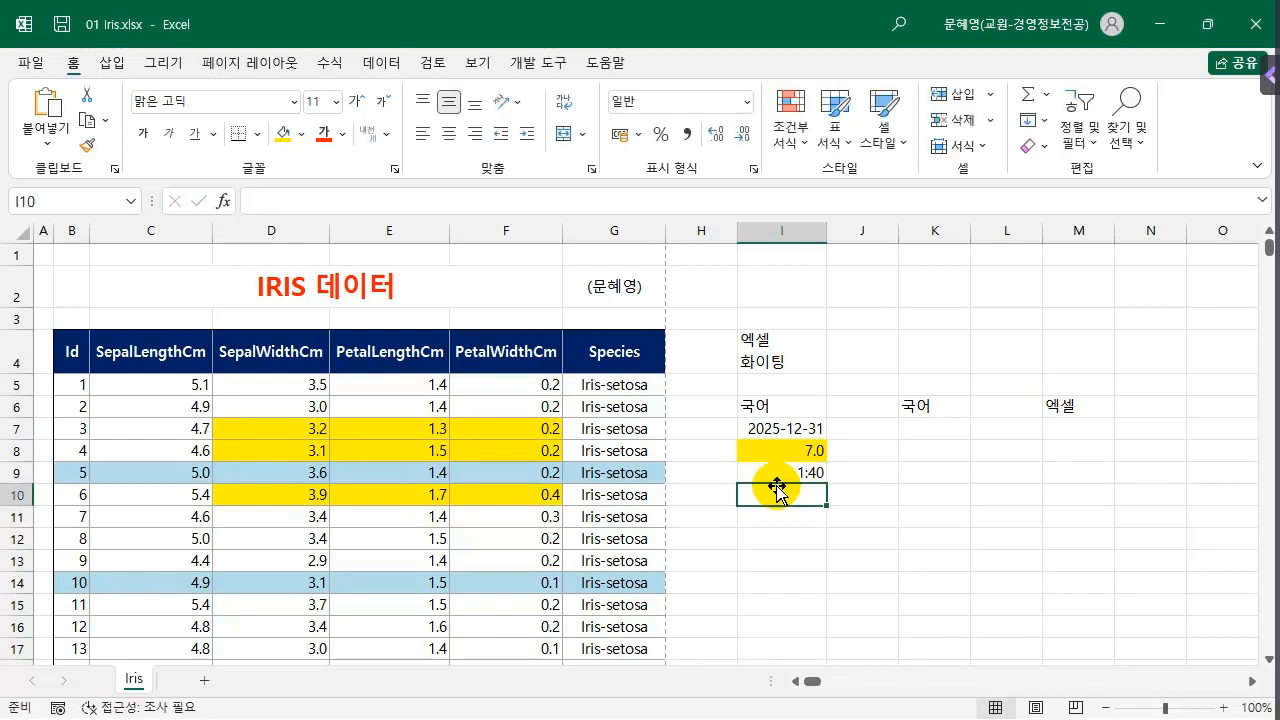
- Insert the special character ★ in cell I11
click(789, 558)
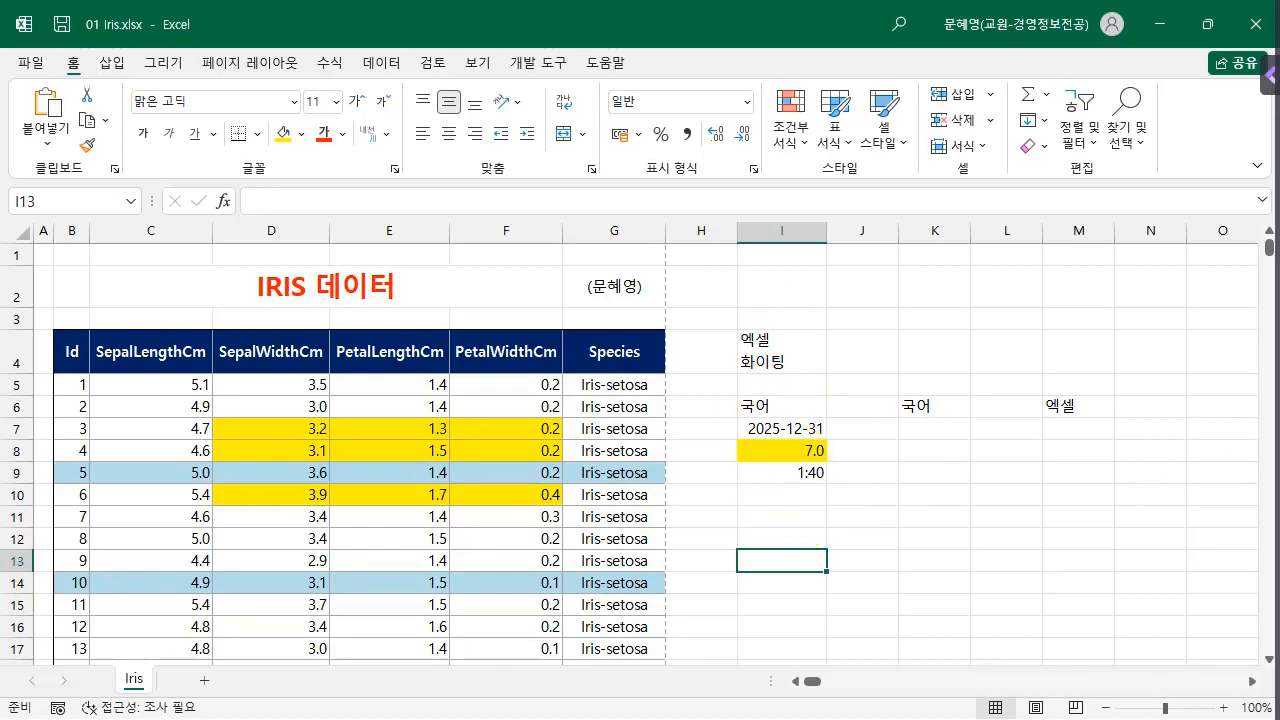
click(784, 520)
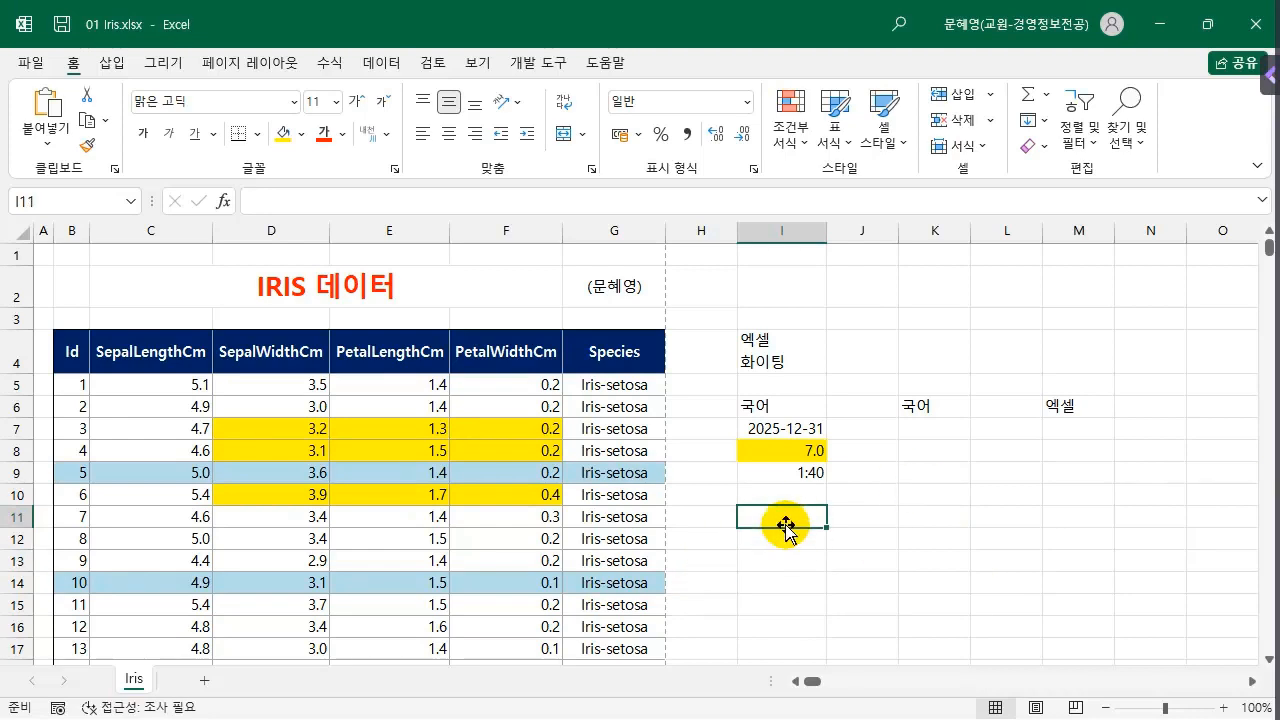
text(ㅁ)
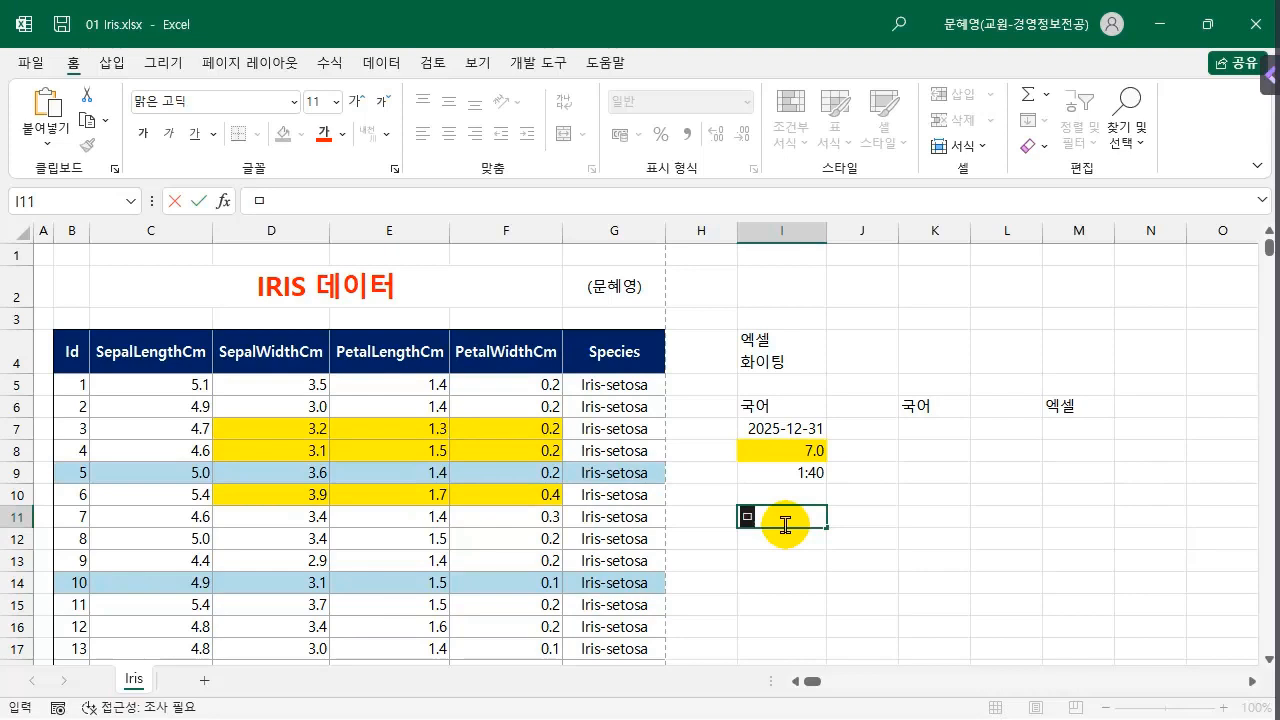
key(Hangul_Hanja)
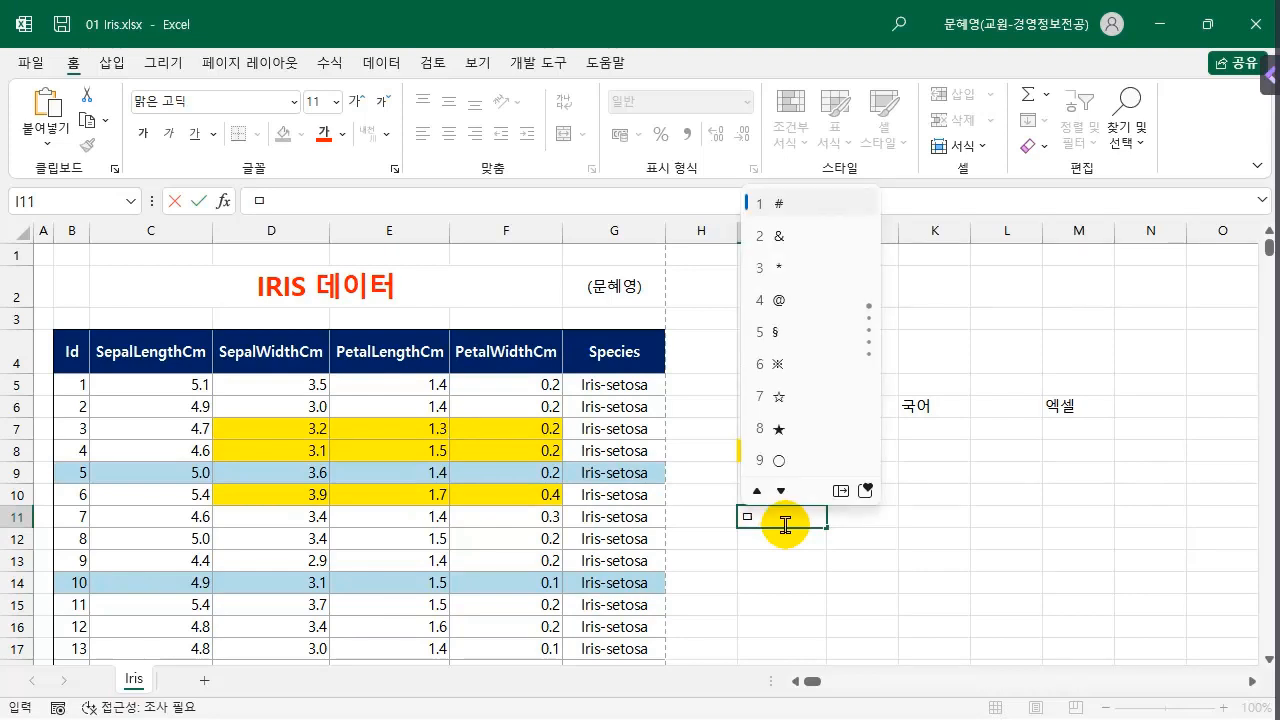
key(Tab)
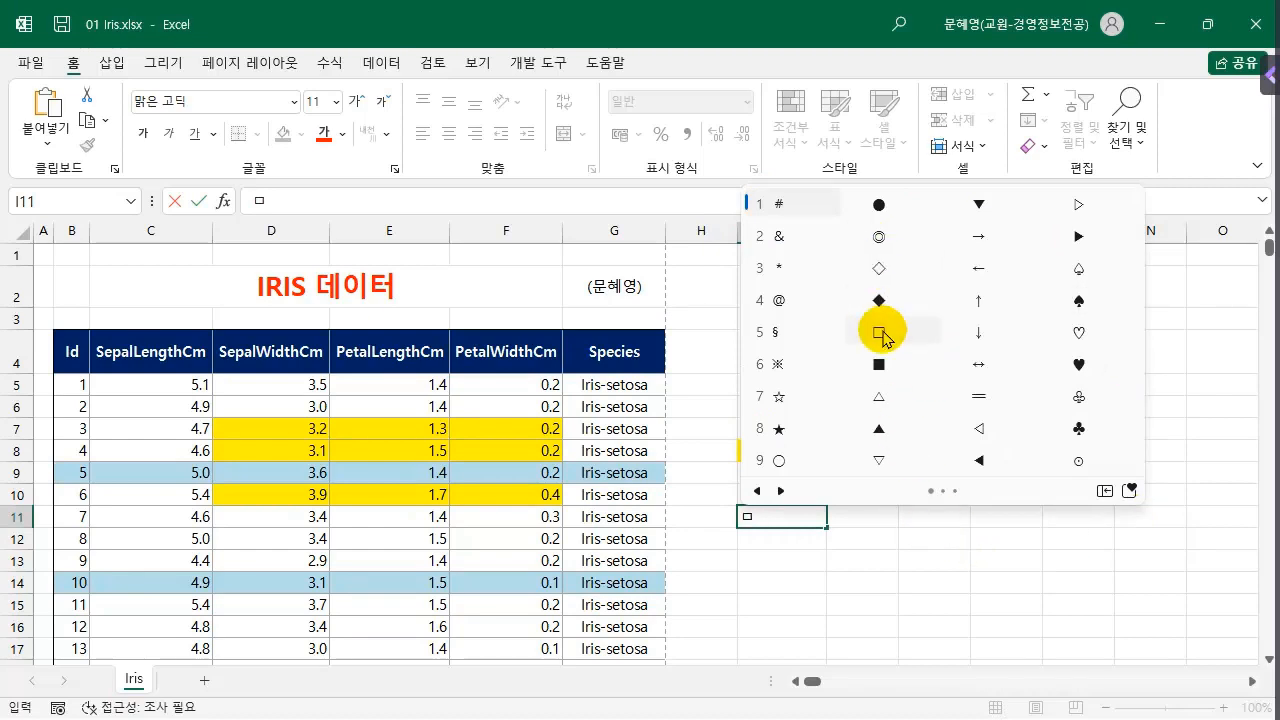
click(797, 437)
- Insert the current date in cell I13 and the current time in cell I14
click(781, 563)
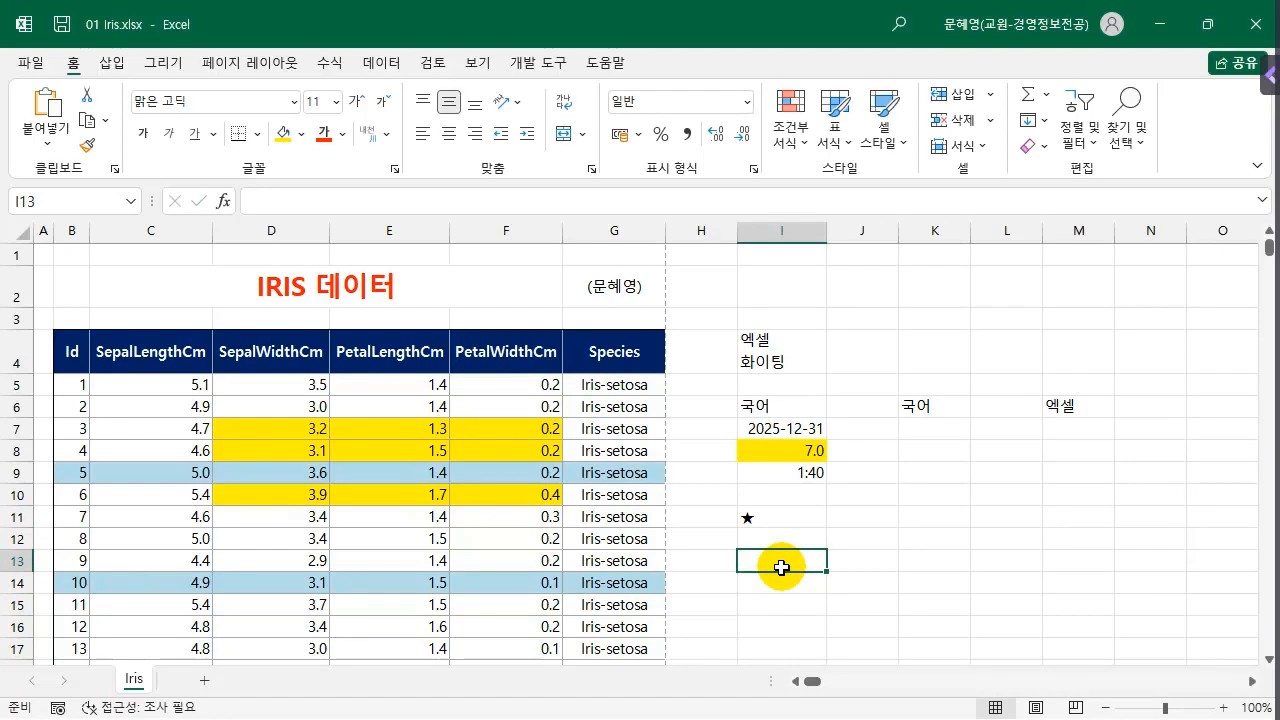
key(ctrl+semicolon)
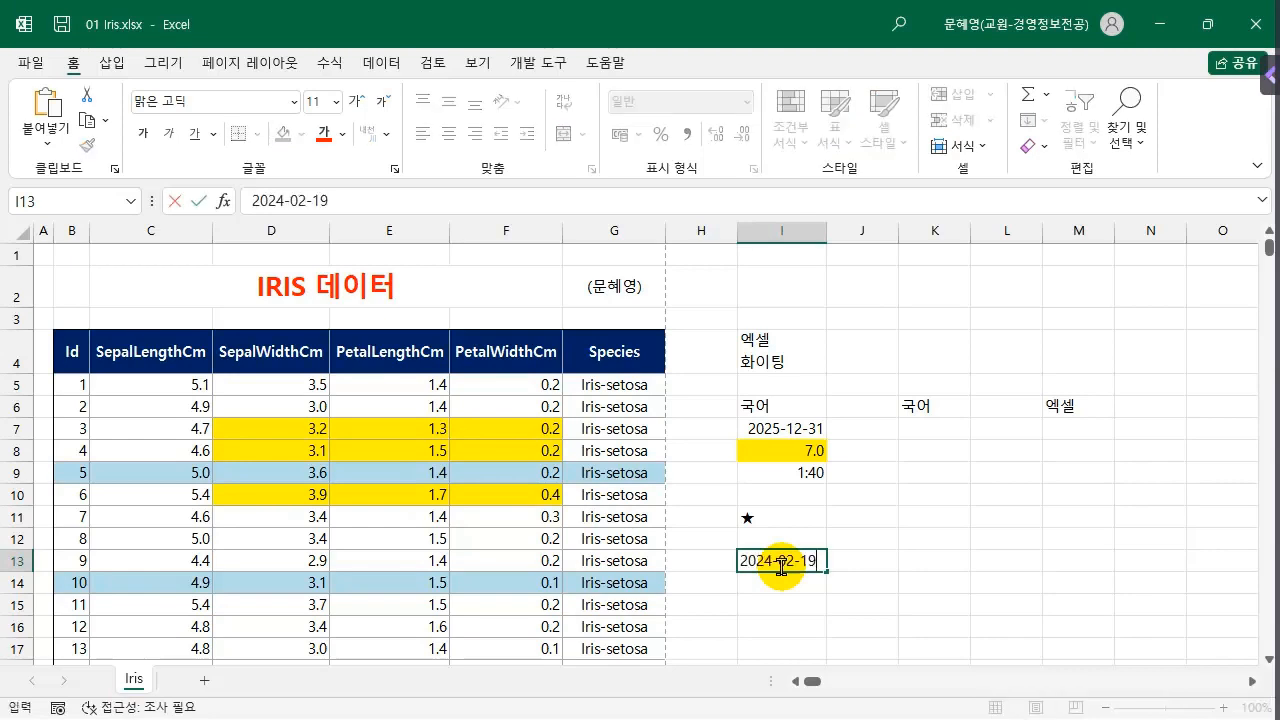
key(Return)
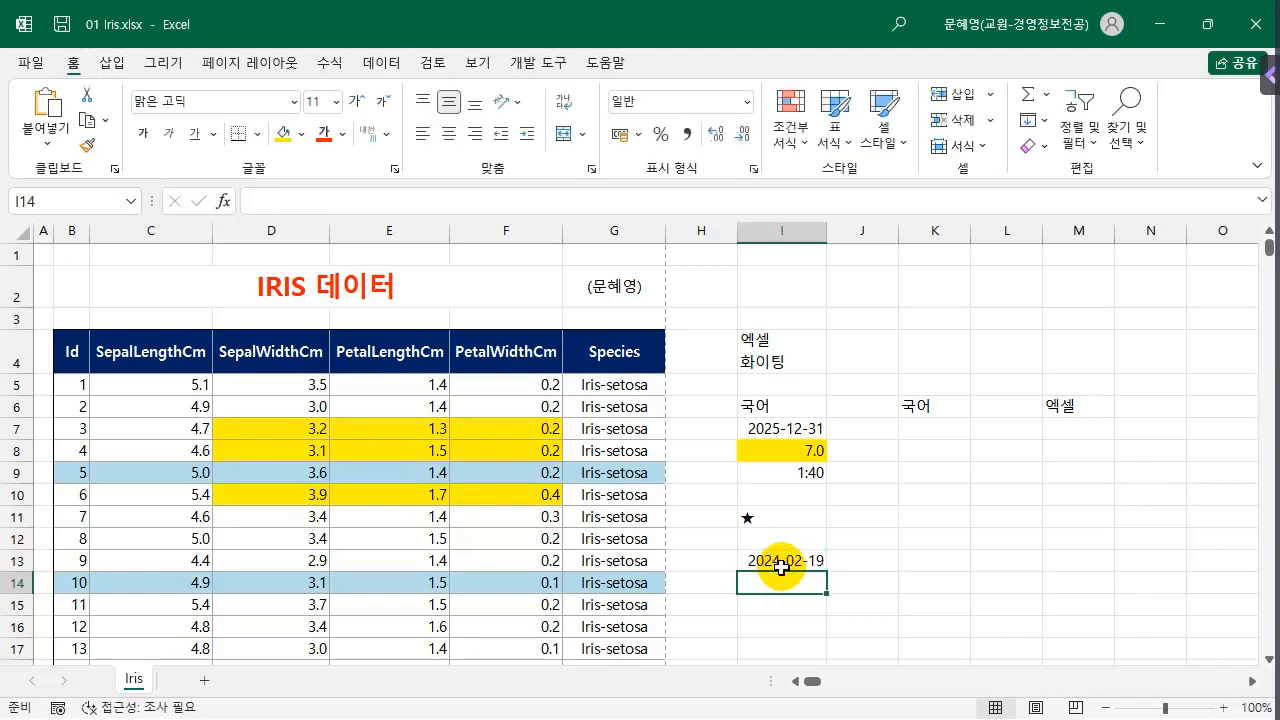
key(ctrl+shift+semicolon)
key(Return)
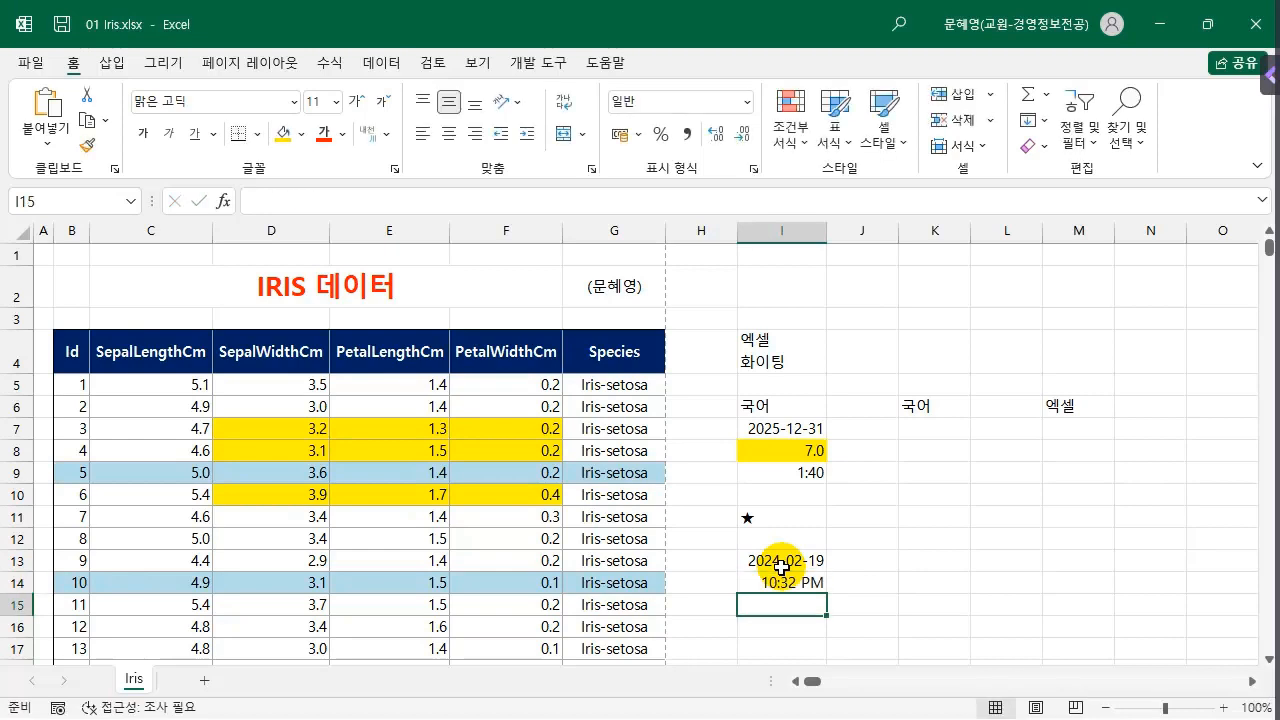
click(930, 562)
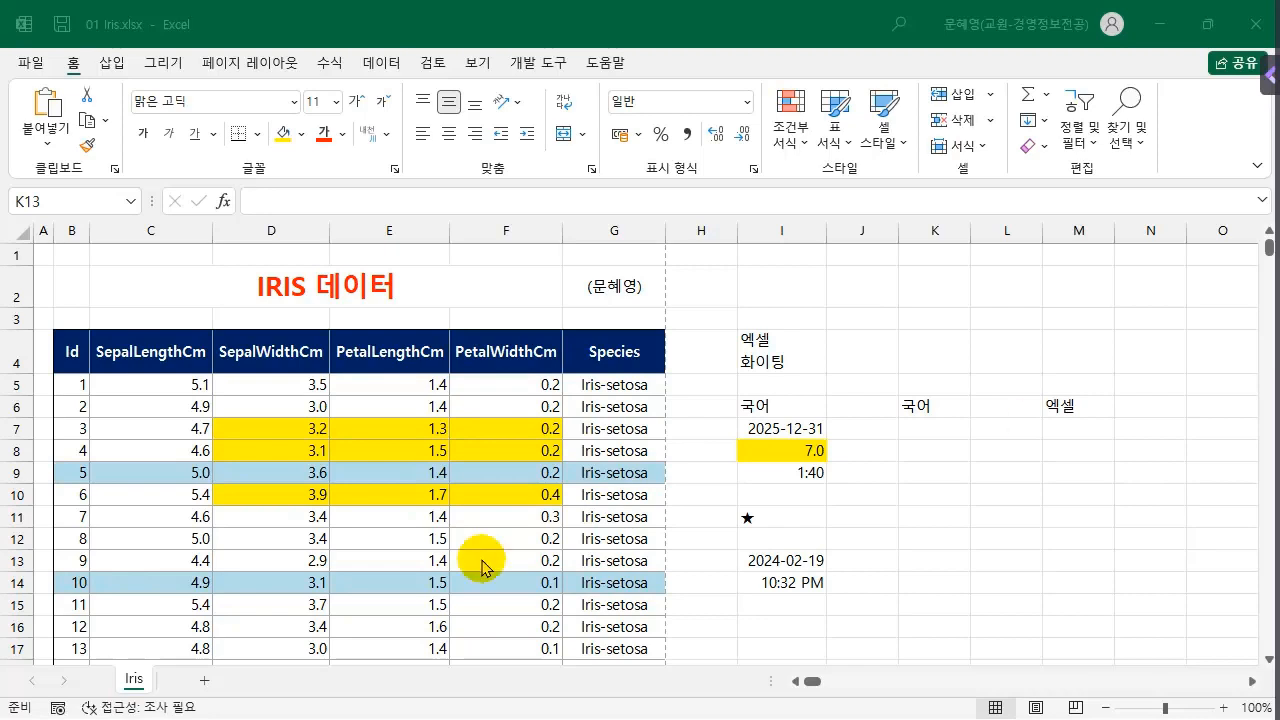
- Add a new worksheet after Iris and rename it "연습용"
click(204, 681)
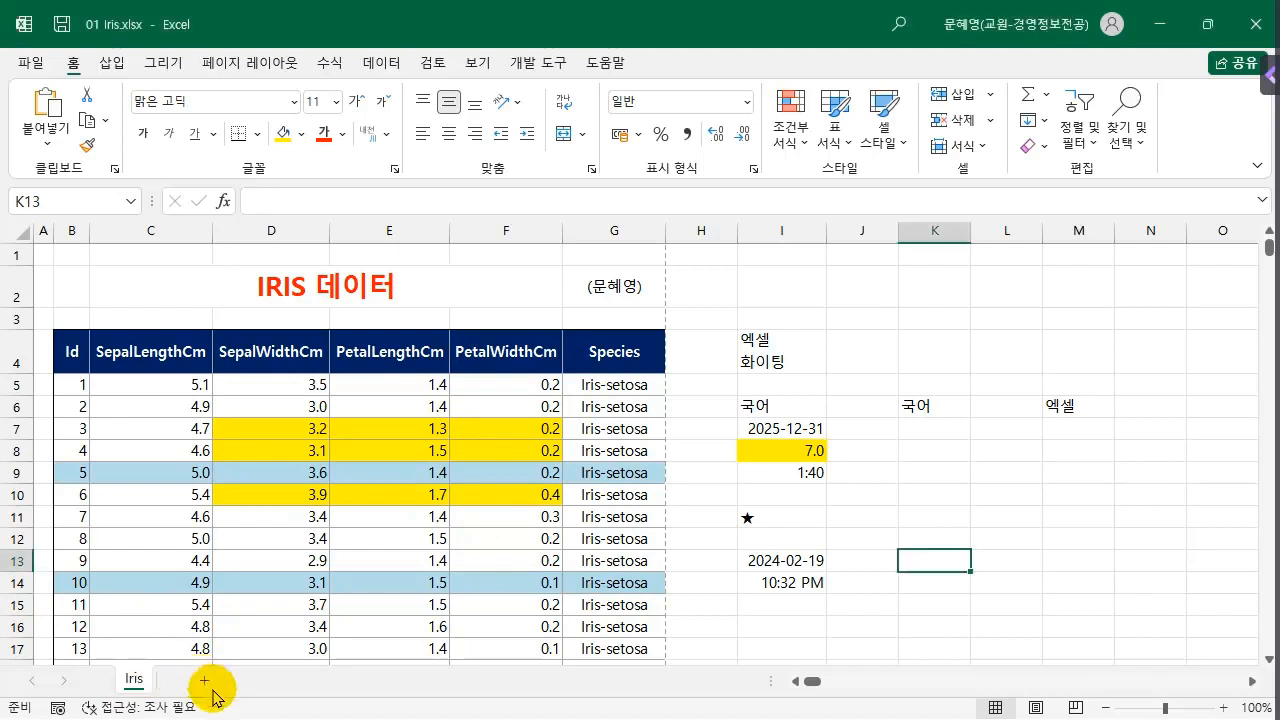
click(198, 680)
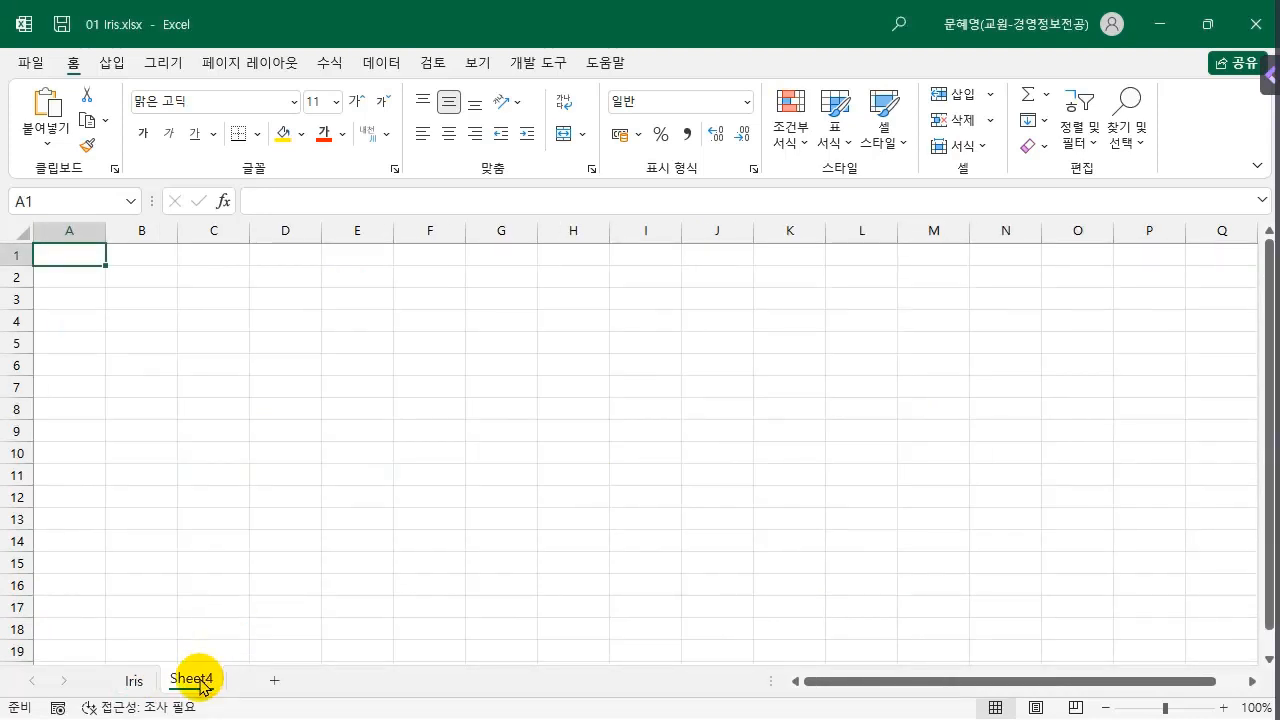
double_click(196, 680)
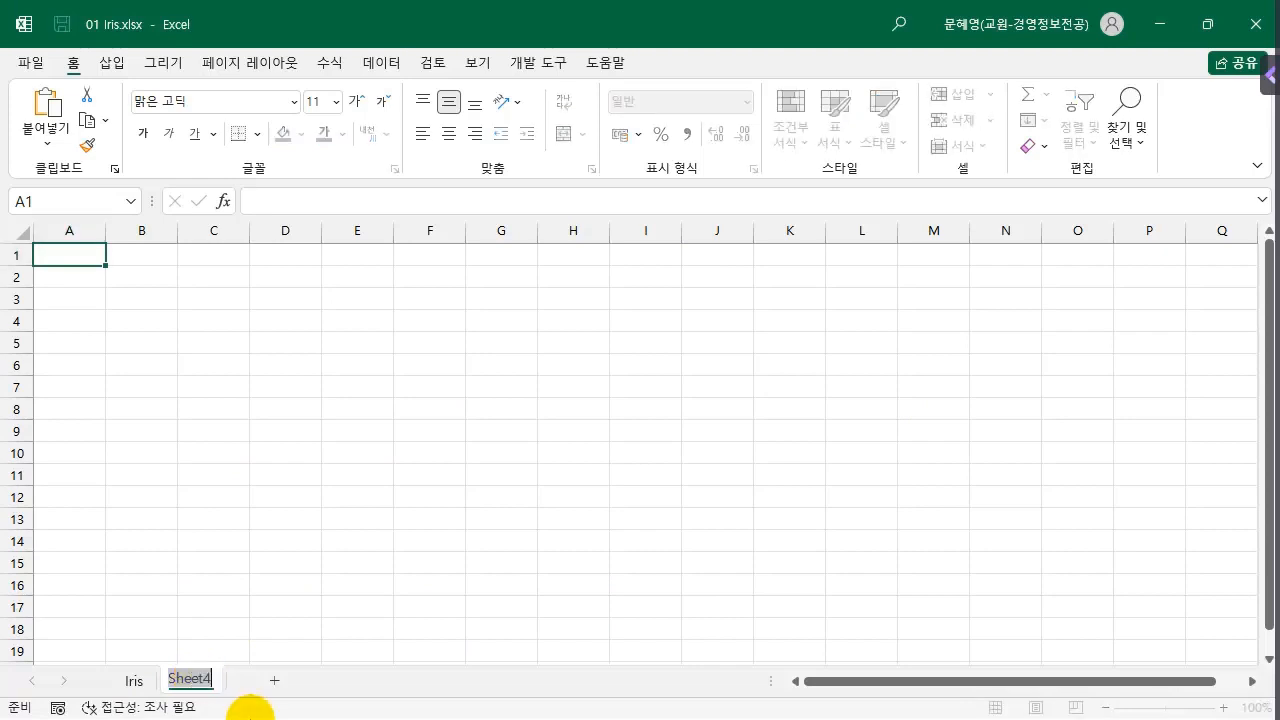
text(연습용)
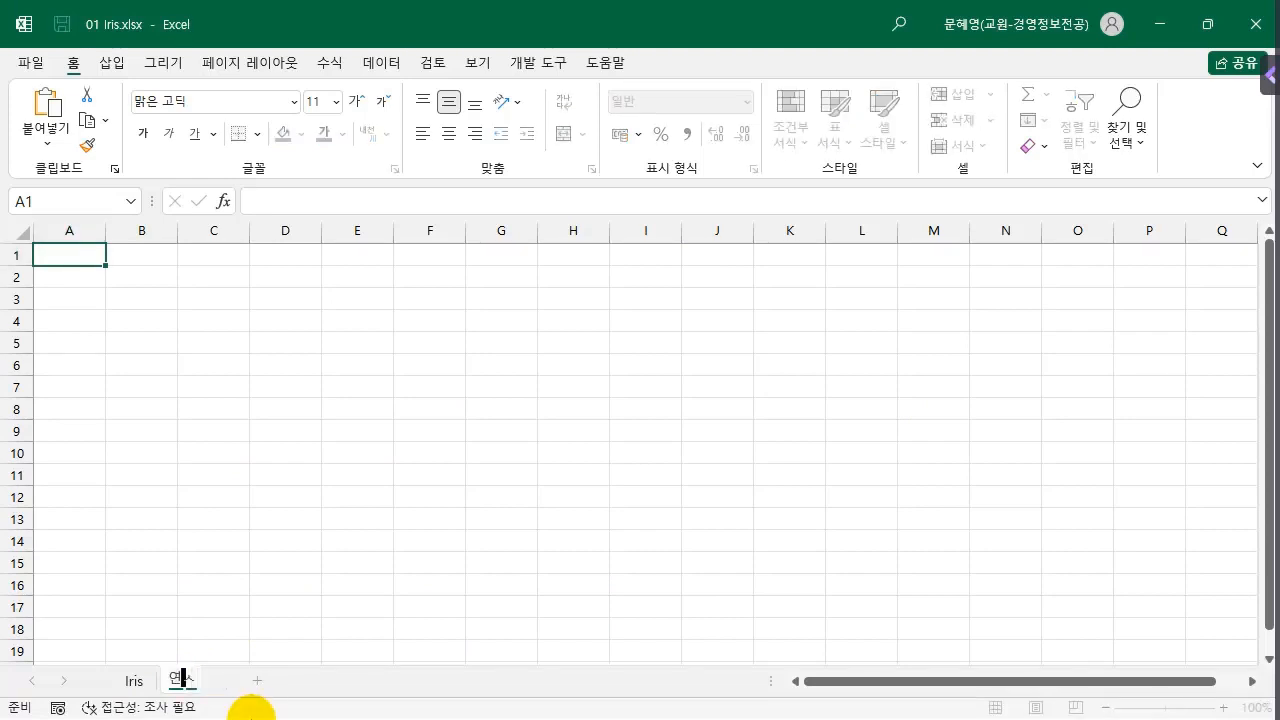
key(Return)
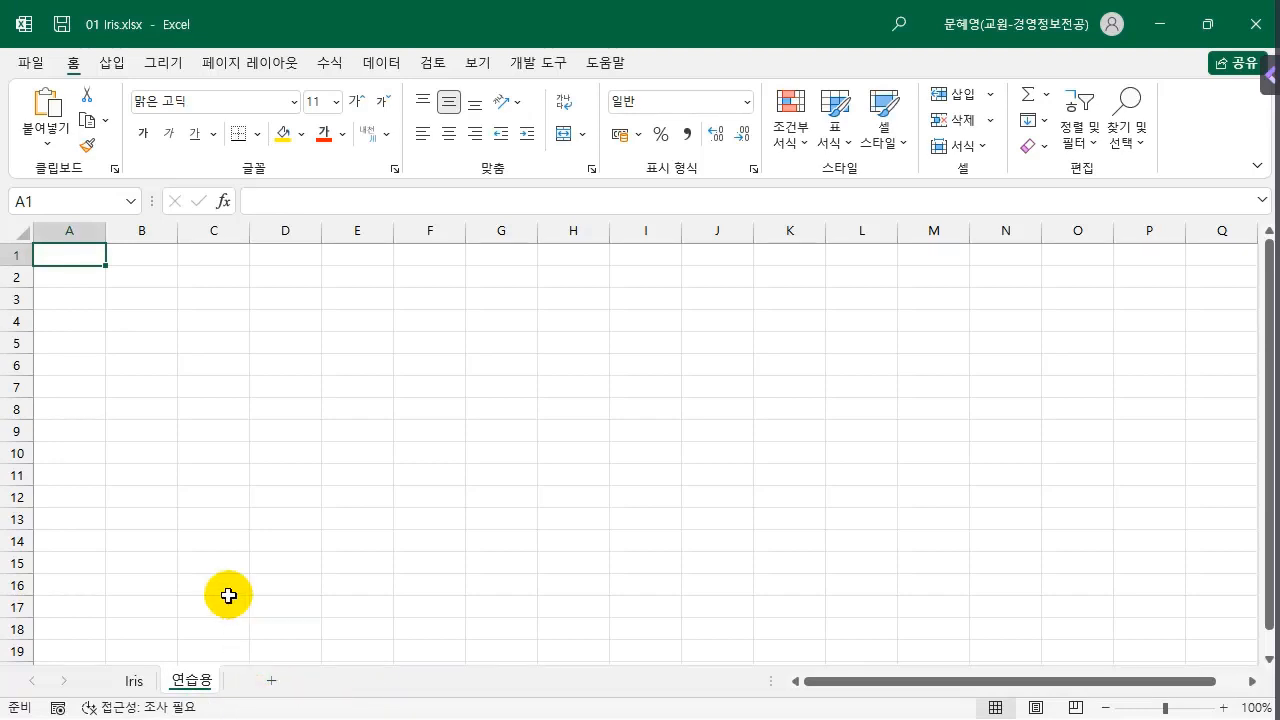
- Set the tab color of the 연습용 sheet to standard red
right_click(186, 686)
mouse_move(294, 578)
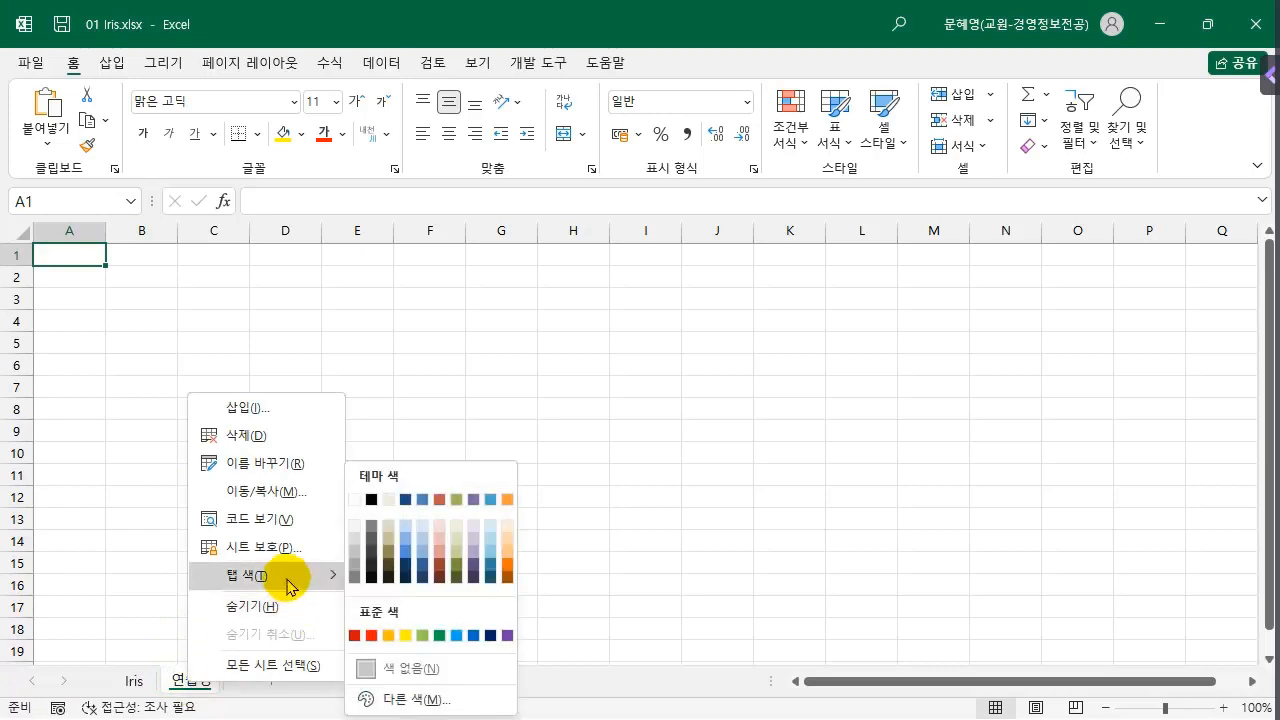
click(372, 636)
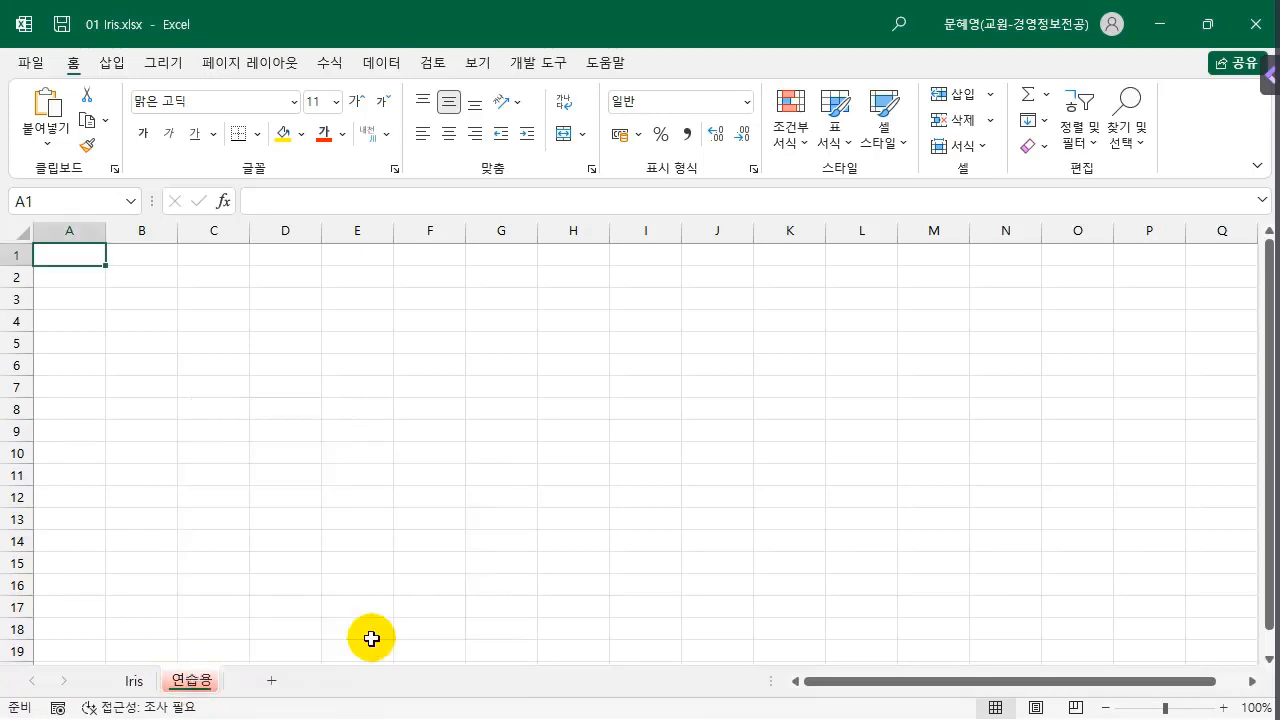
click(280, 592)
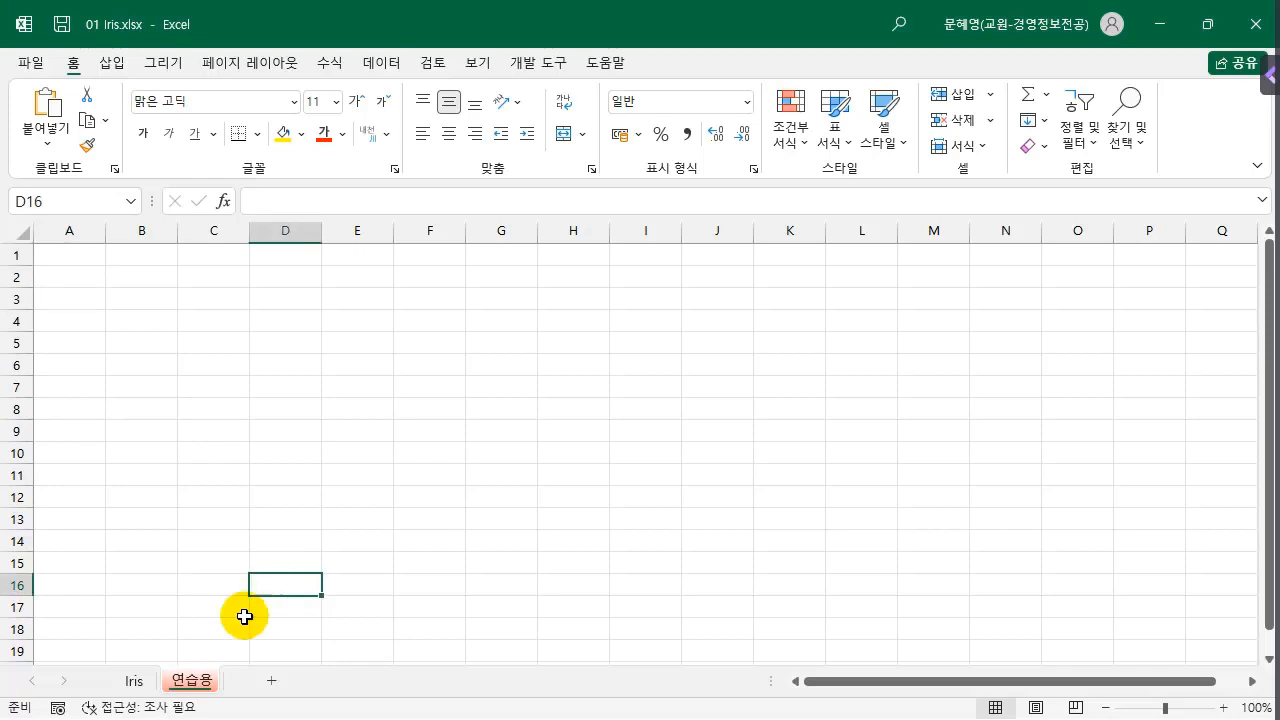
- Add another worksheet from the Iris sheet and move it after the 연습용 sheet
click(134, 681)
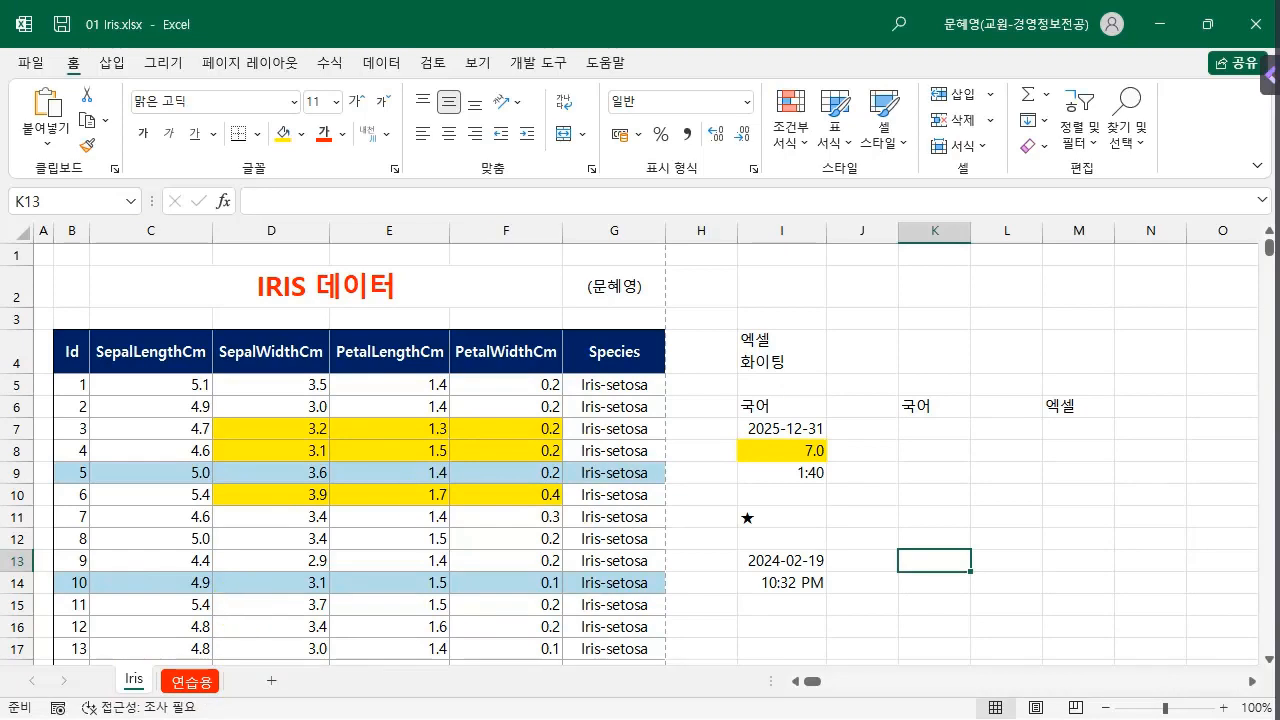
key(ctrl+n)
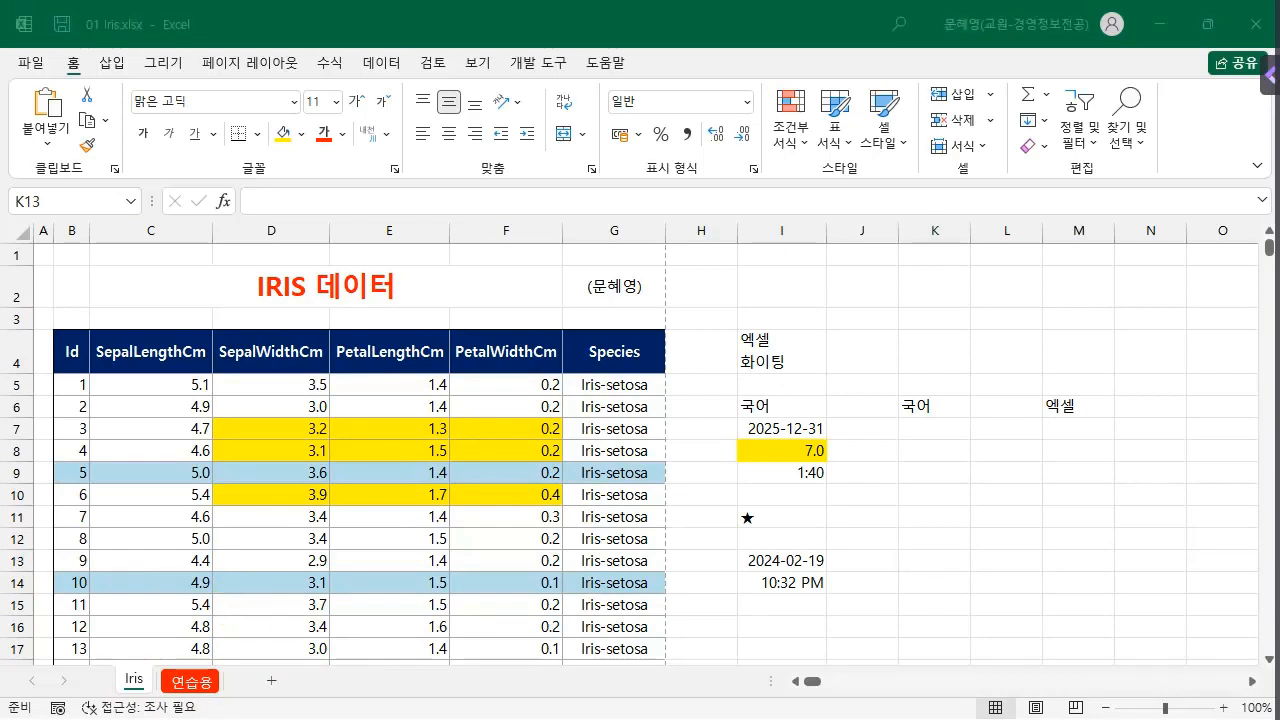
click(318, 577)
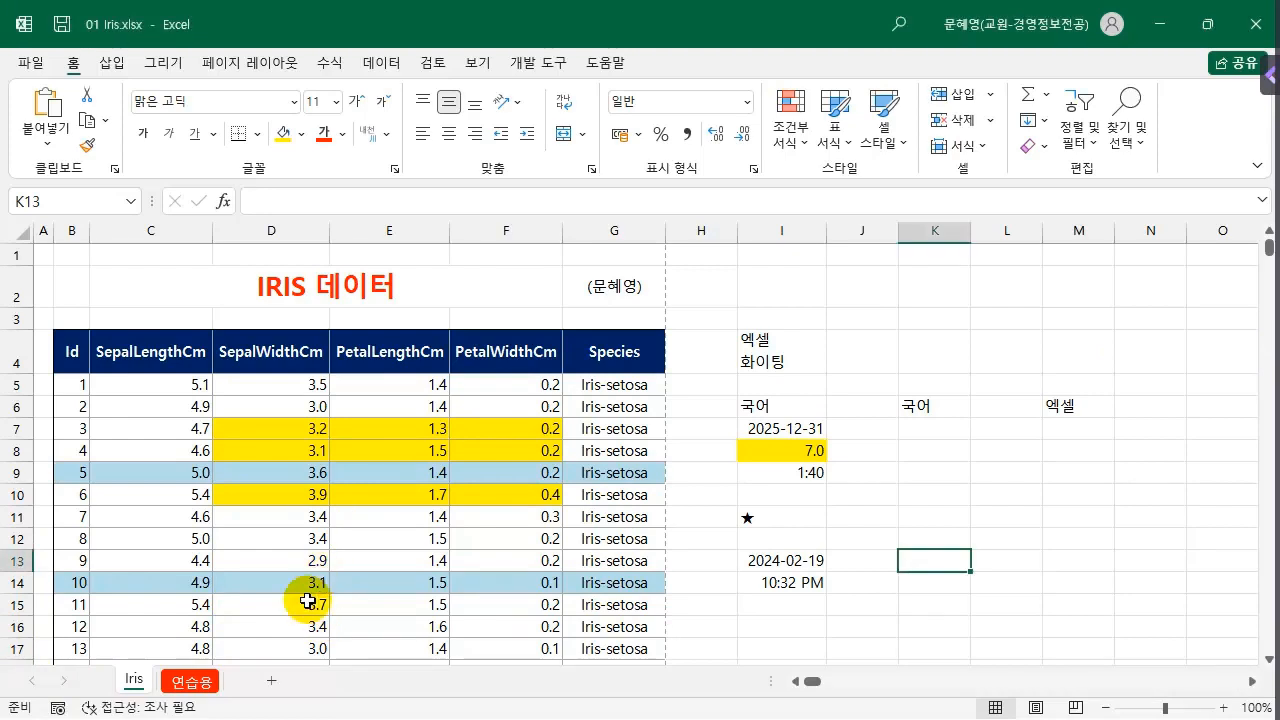
click(269, 682)
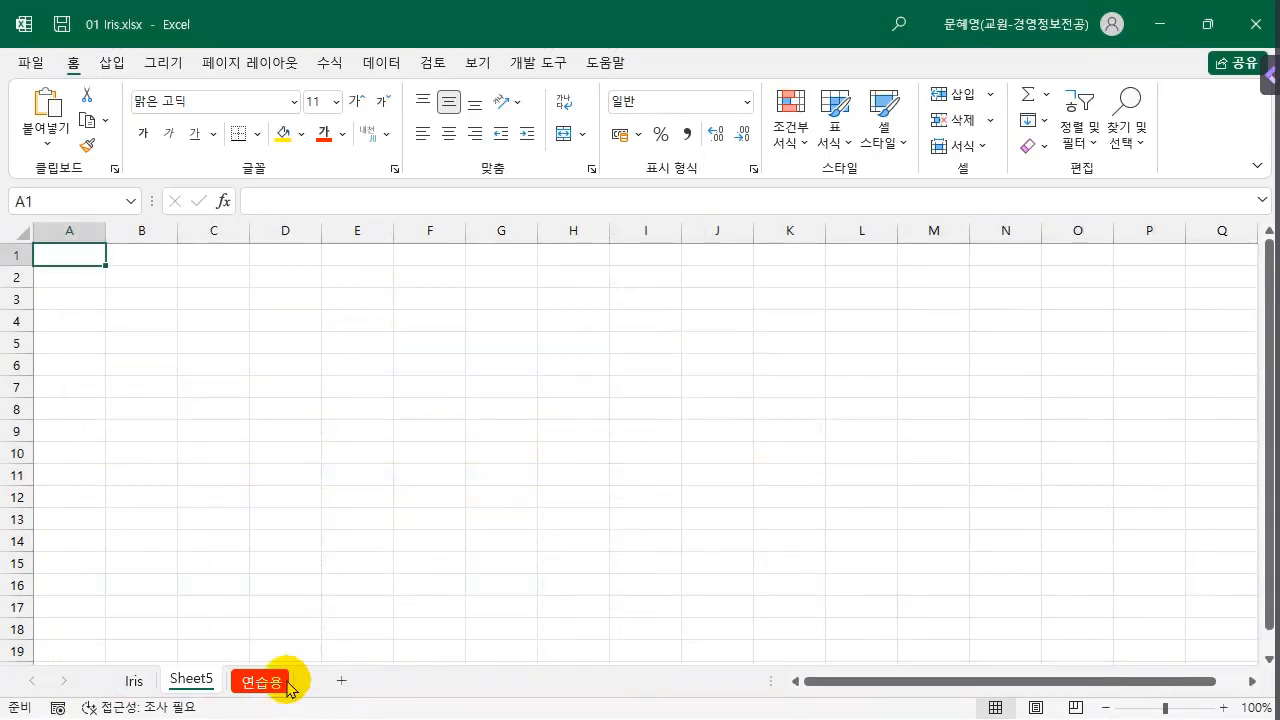
drag(180, 681, 310, 686)
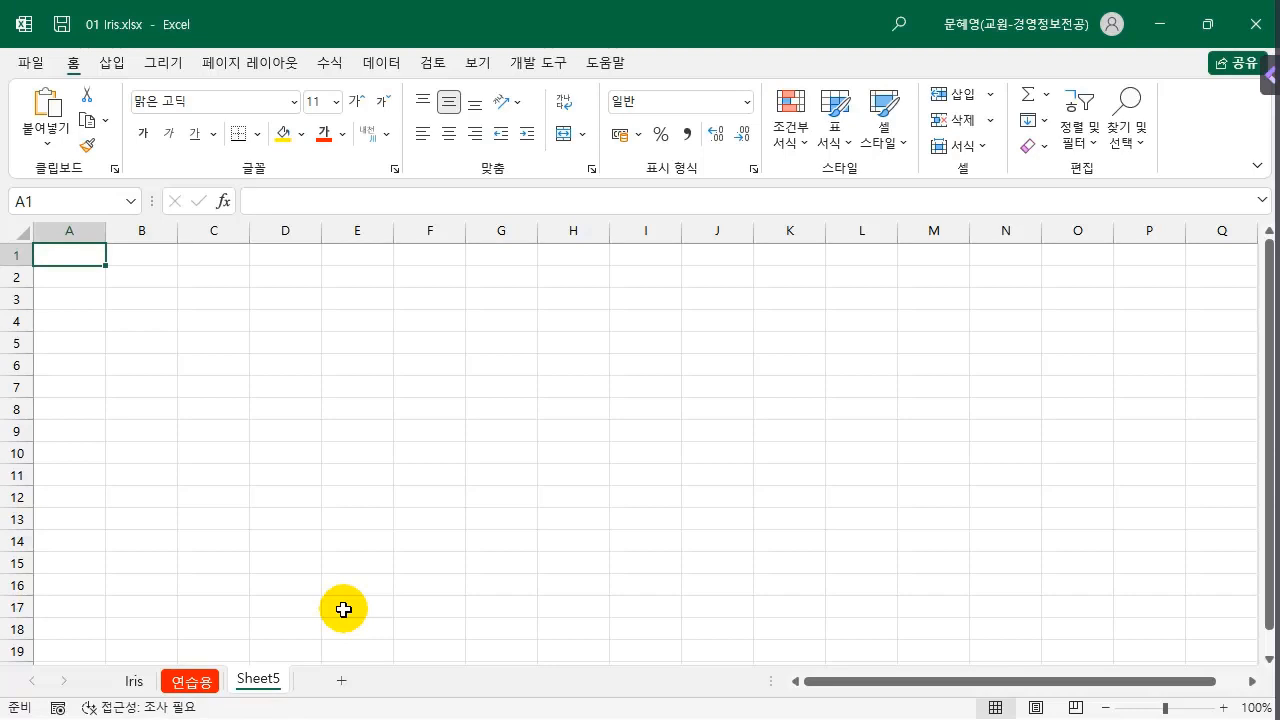
- Group all sheets from Iris through Sheet5 and fill cell B1 with yellow on all of them
click(131, 681)
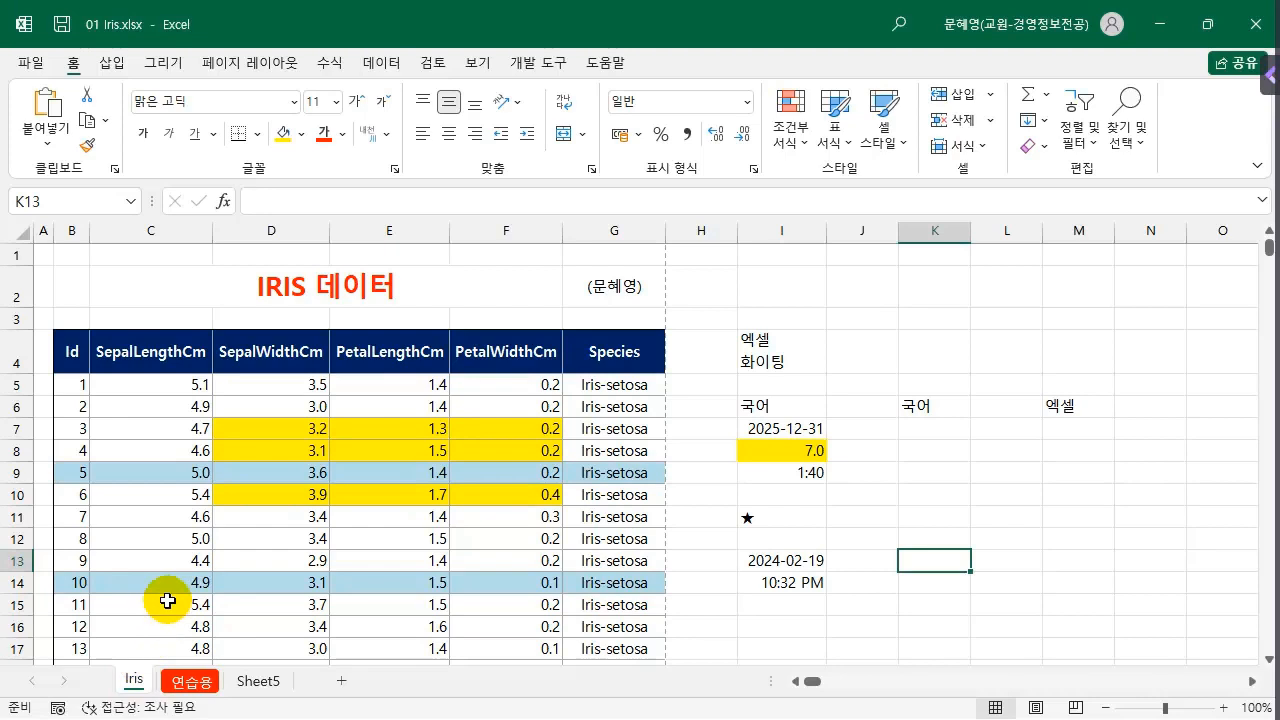
shift+click(251, 686)
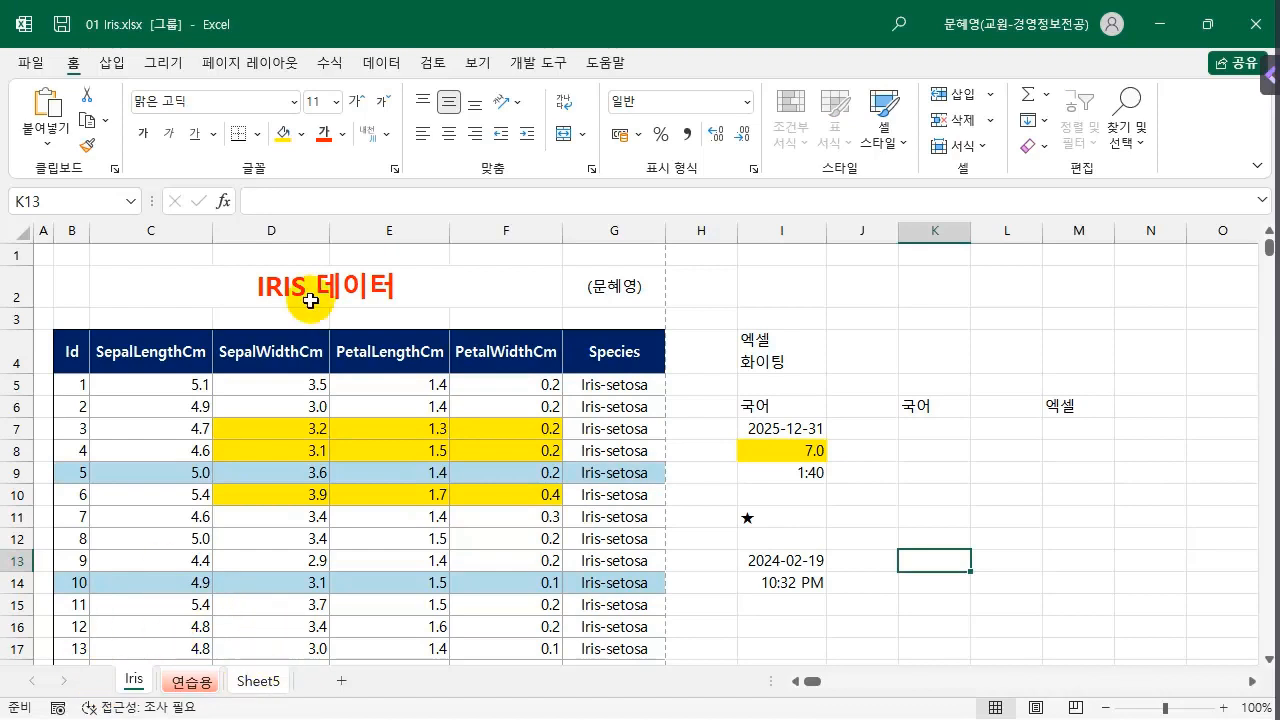
click(70, 255)
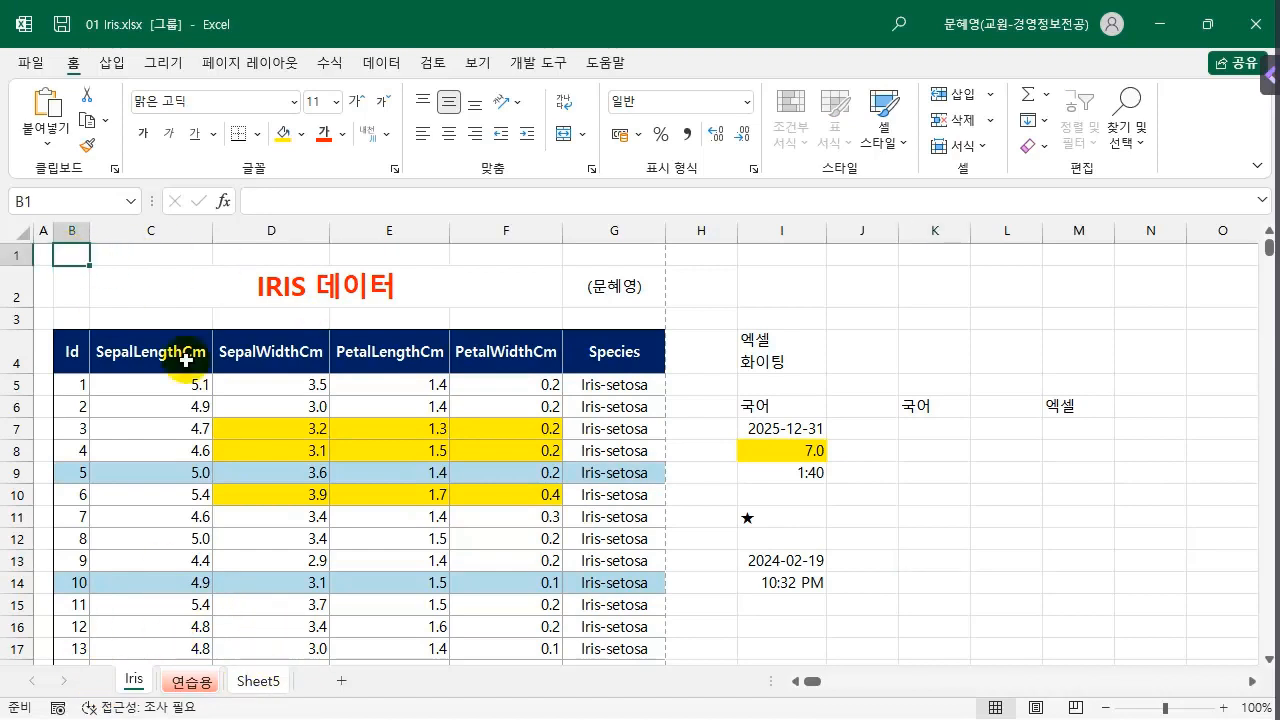
click(283, 133)
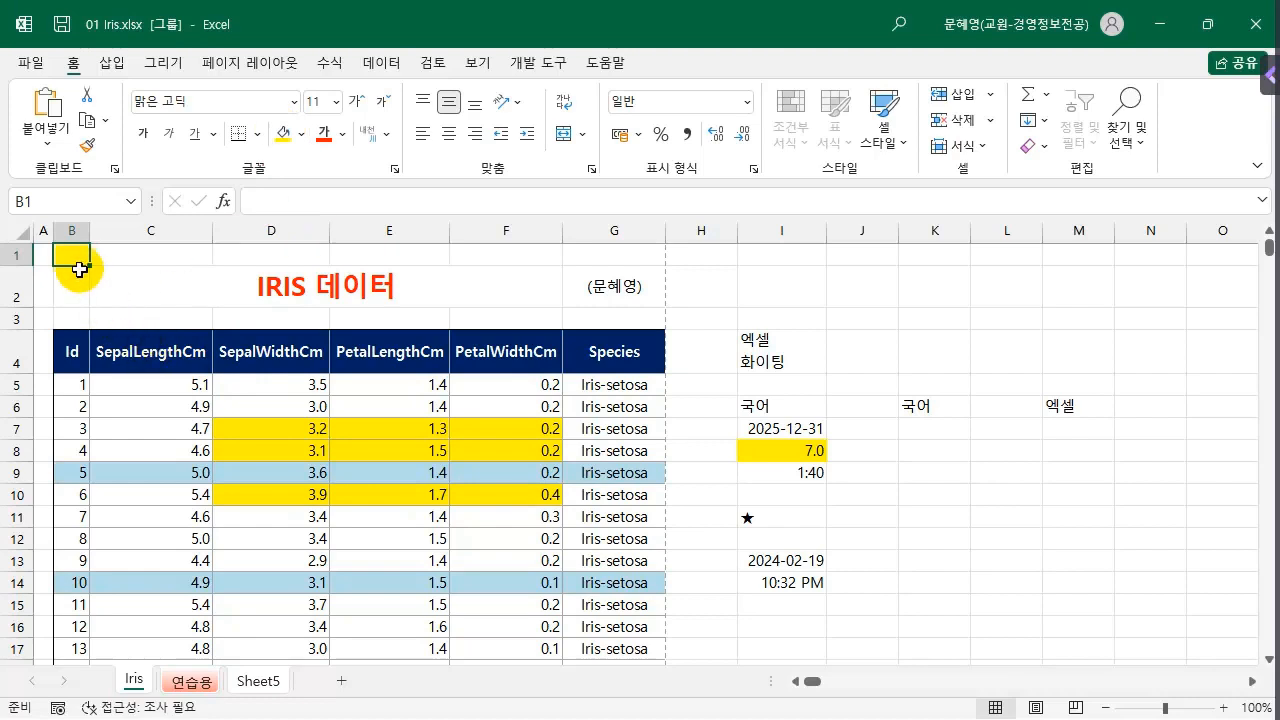
key(ctrl+z)
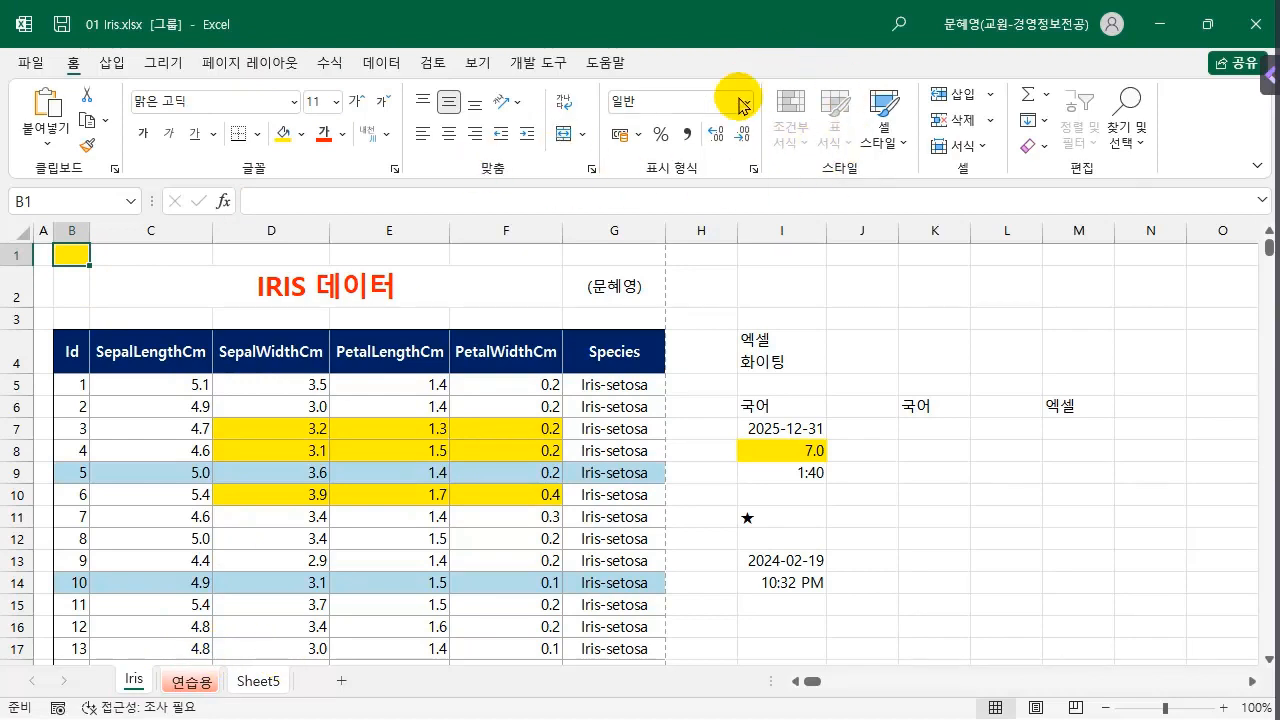
click(112, 65)
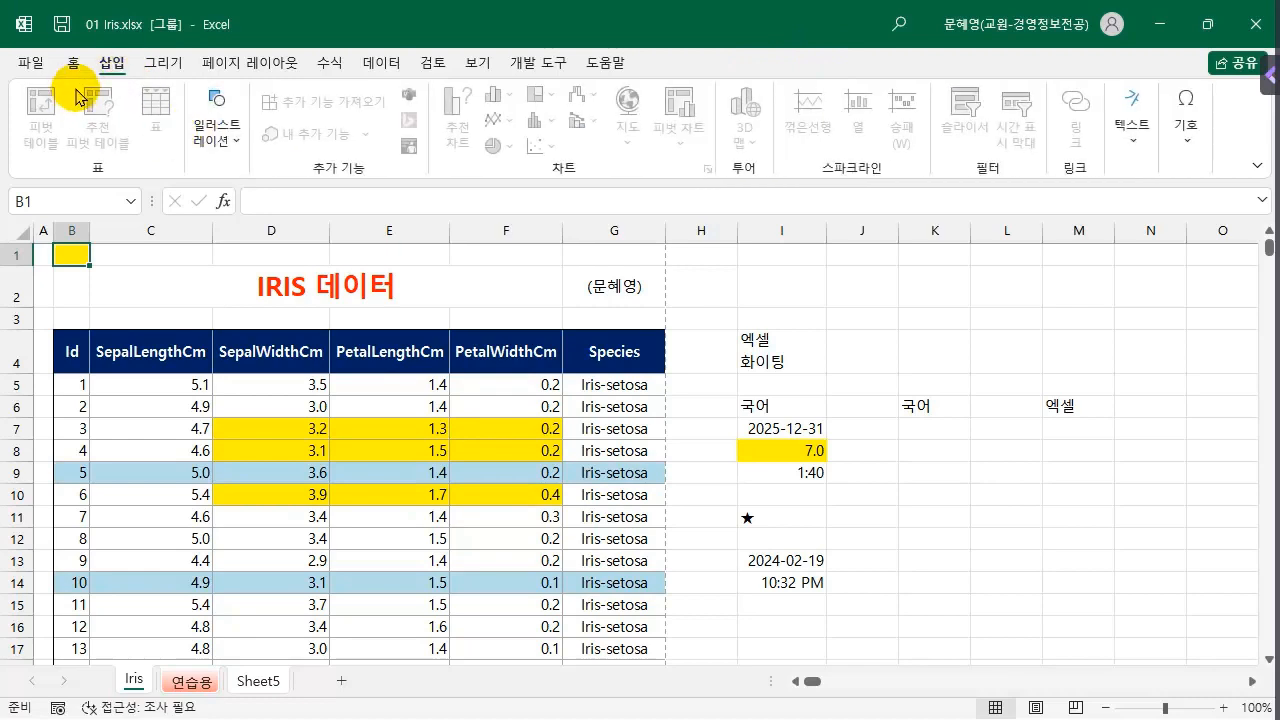
click(163, 63)
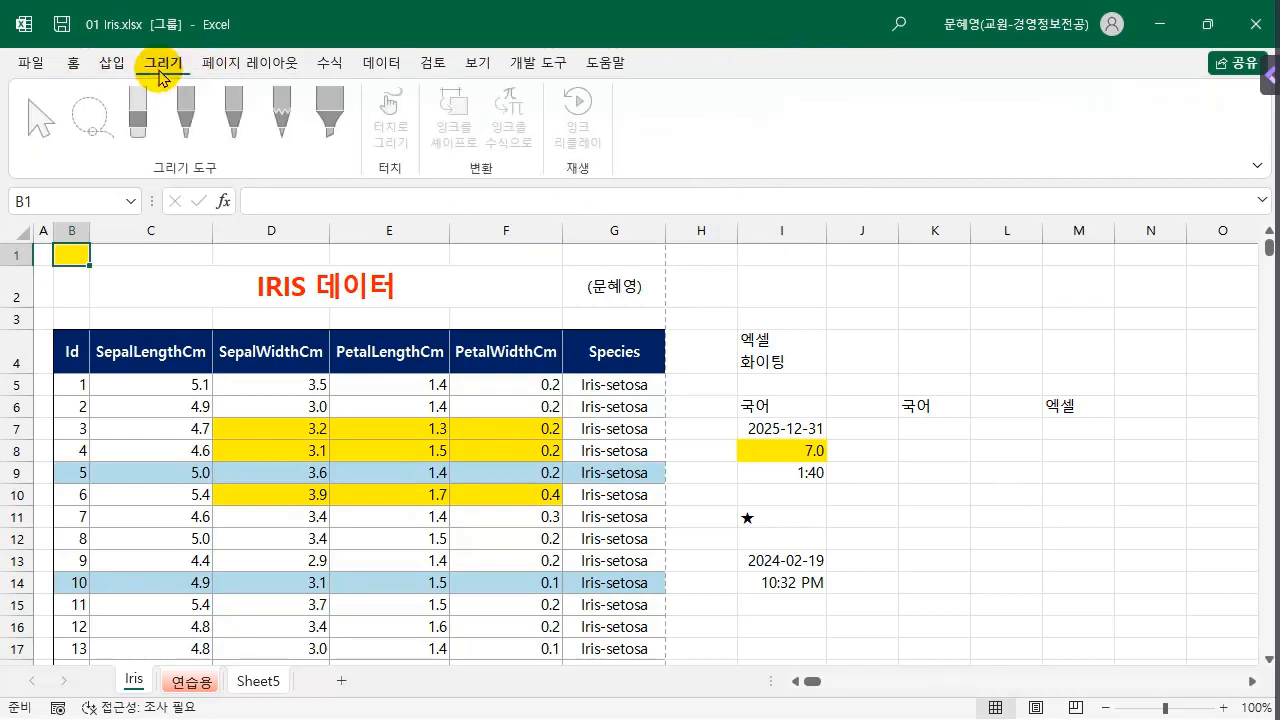
click(236, 62)
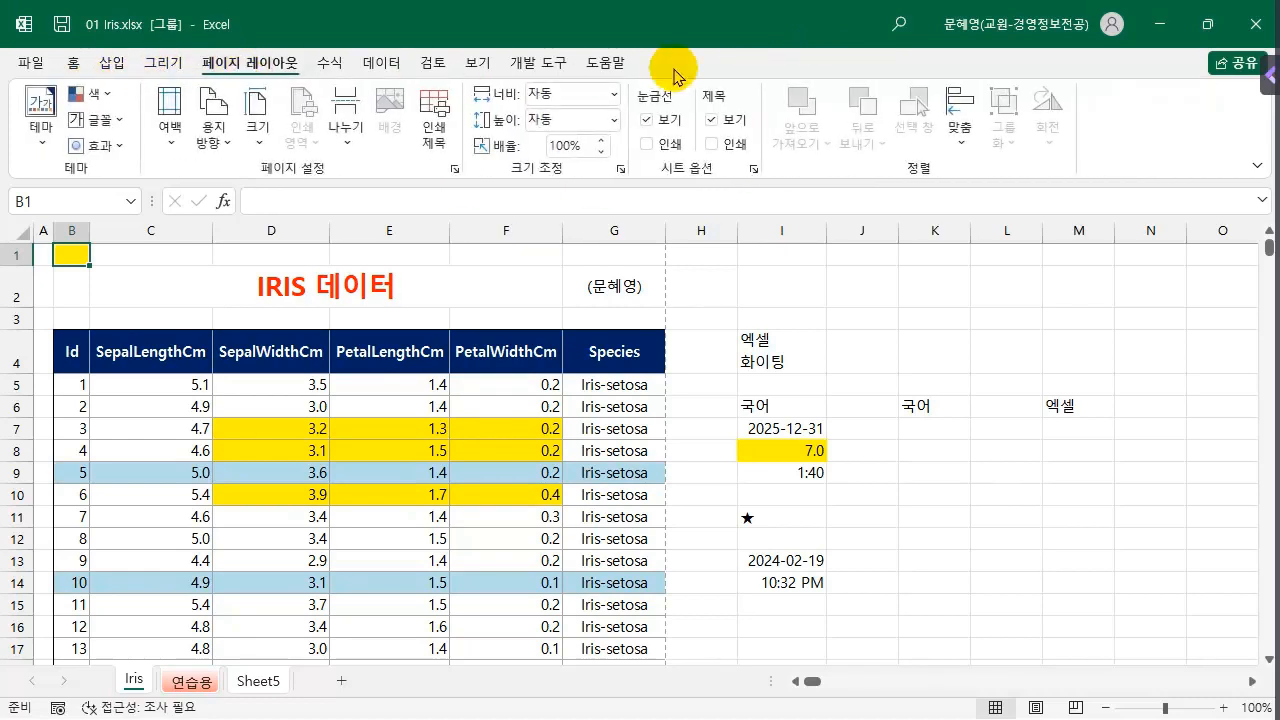
click(106, 65)
click(73, 62)
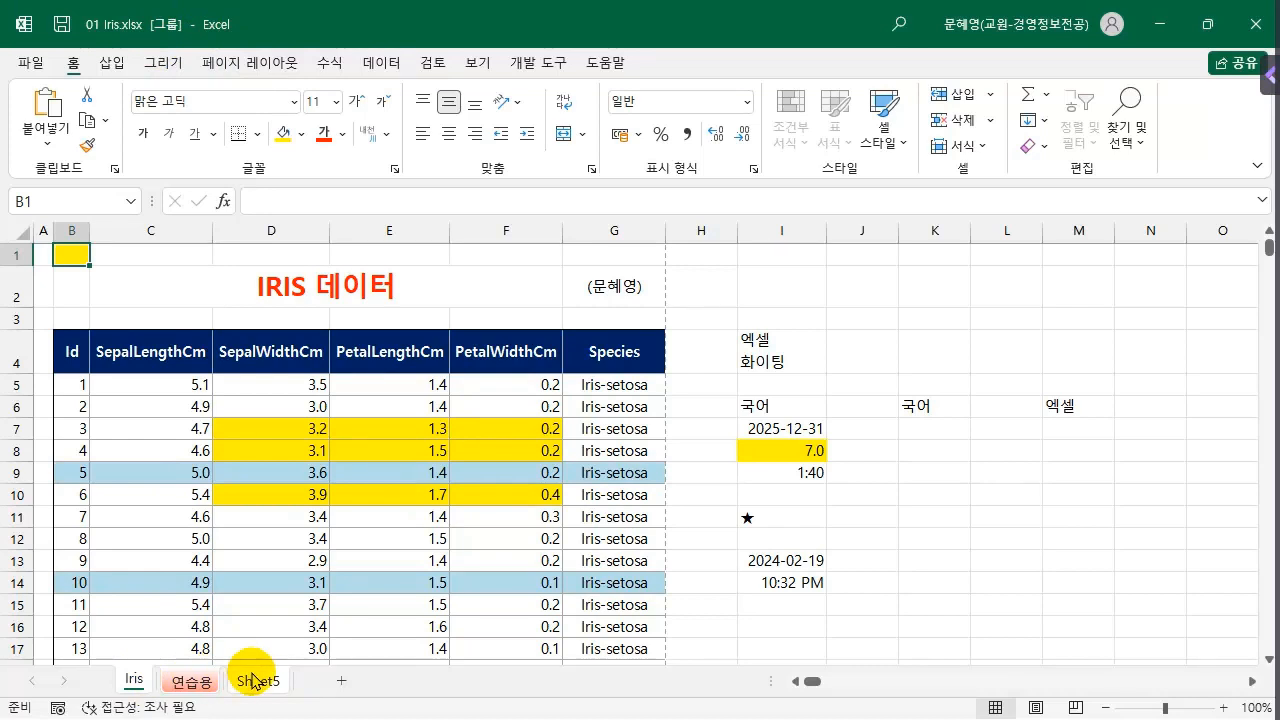
- Ungroup the sheets and check cell B1 on Sheet5, 연습용 and Iris
click(262, 560)
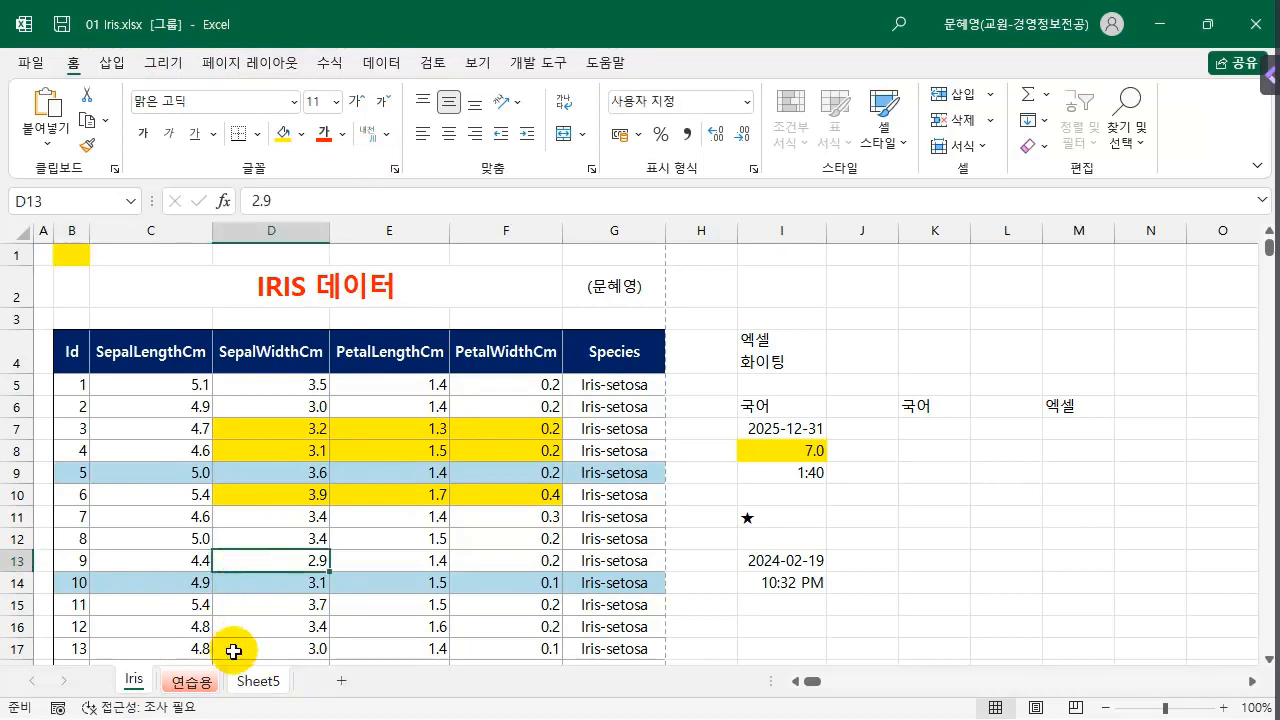
click(262, 683)
click(171, 517)
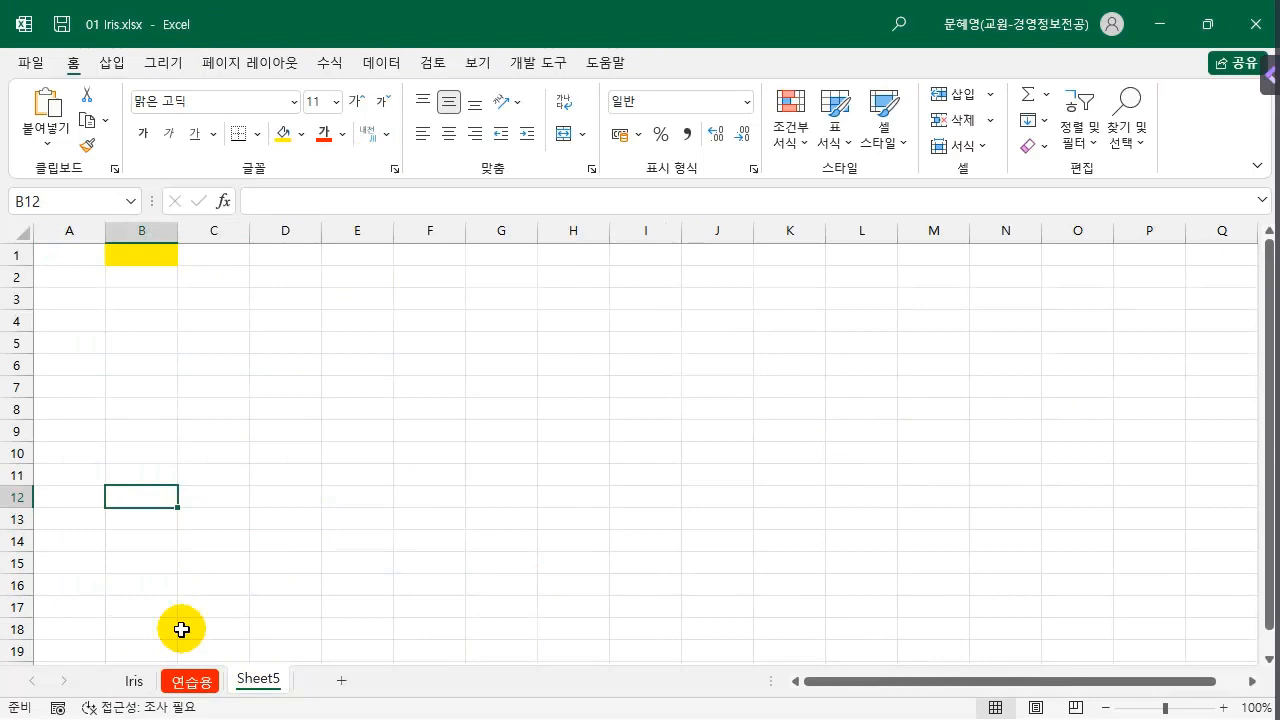
click(172, 683)
click(134, 681)
click(171, 557)
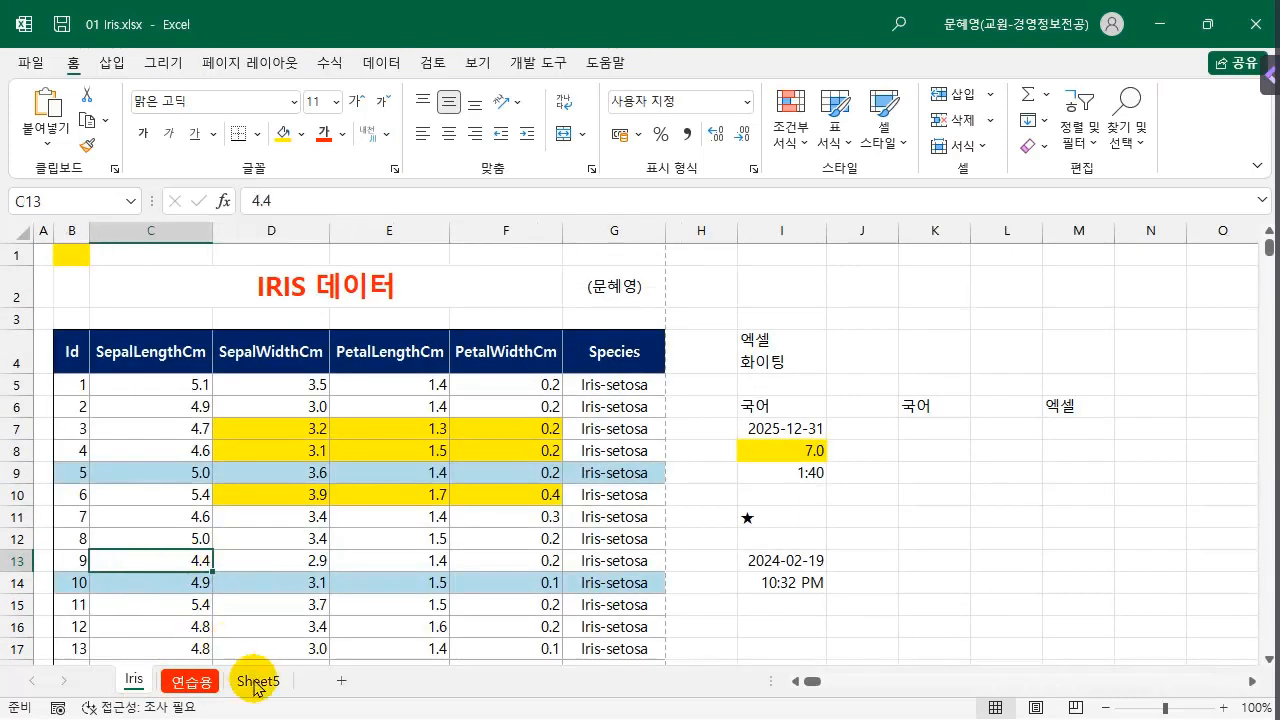
- Switch between Sheet5, 연습용 and Iris to compare cell B1 on each sheet
click(258, 683)
click(266, 571)
click(192, 682)
click(134, 681)
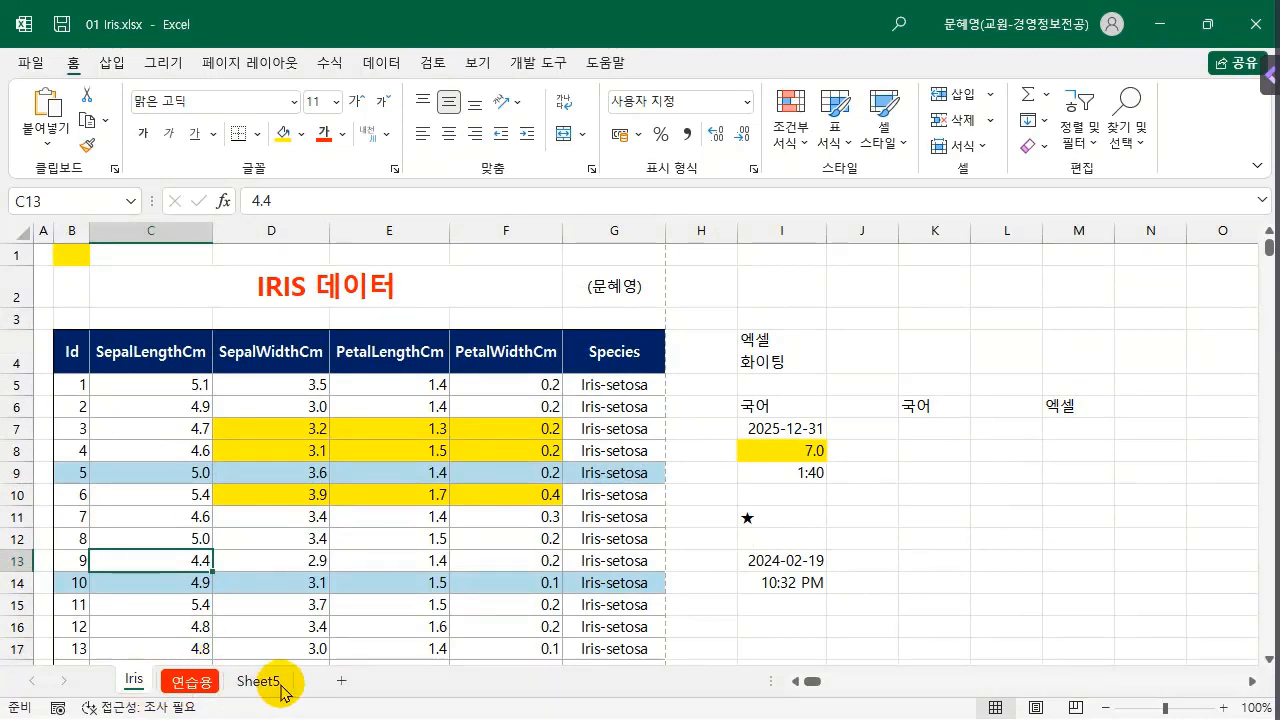
click(195, 687)
click(257, 681)
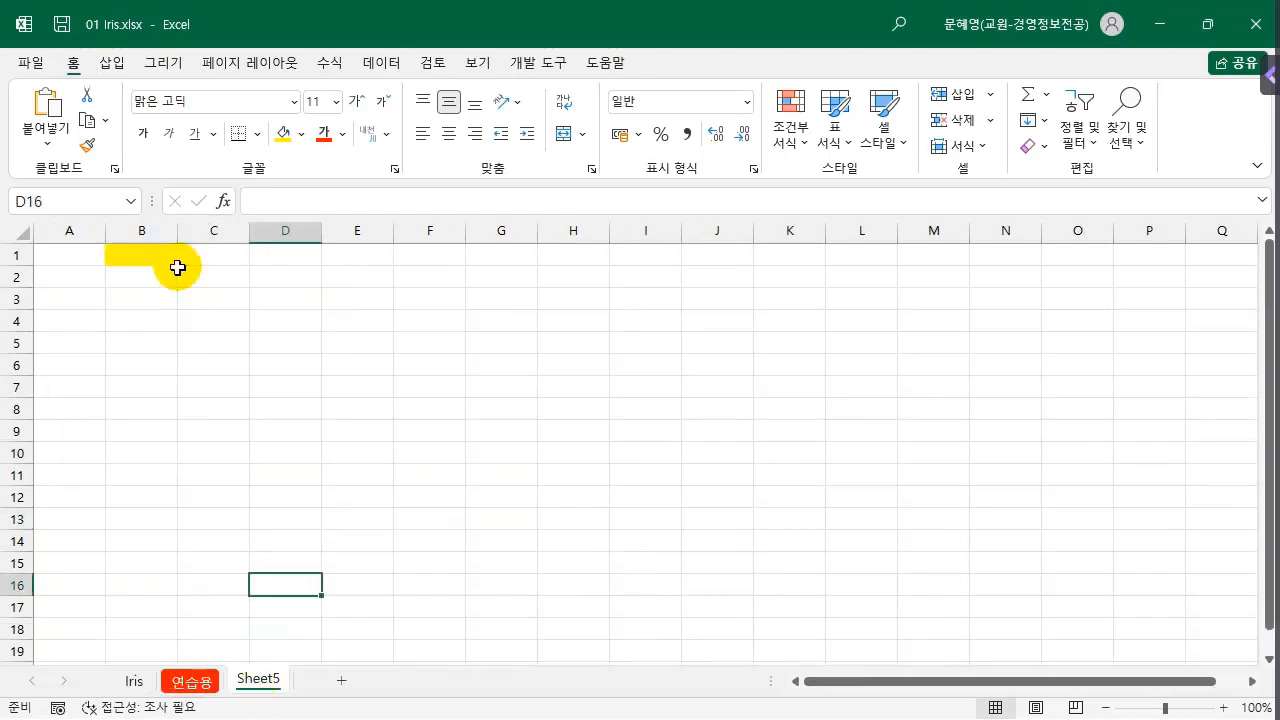
click(134, 681)
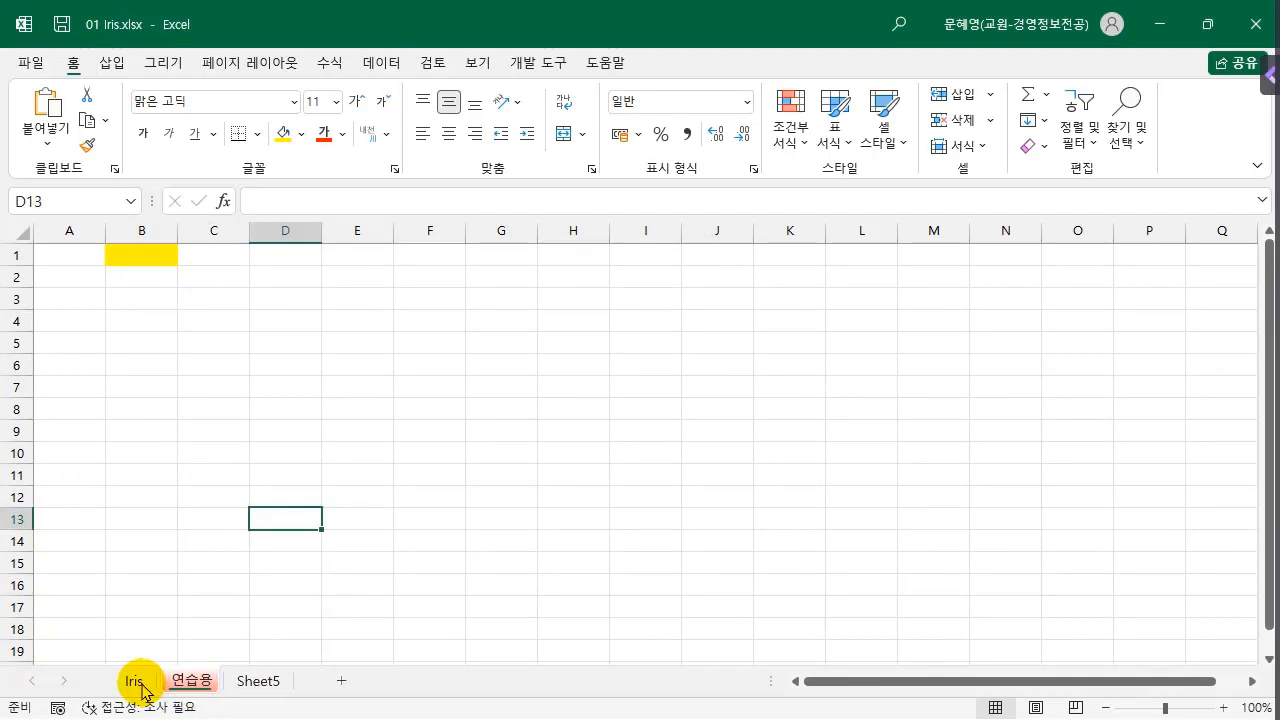
click(180, 312)
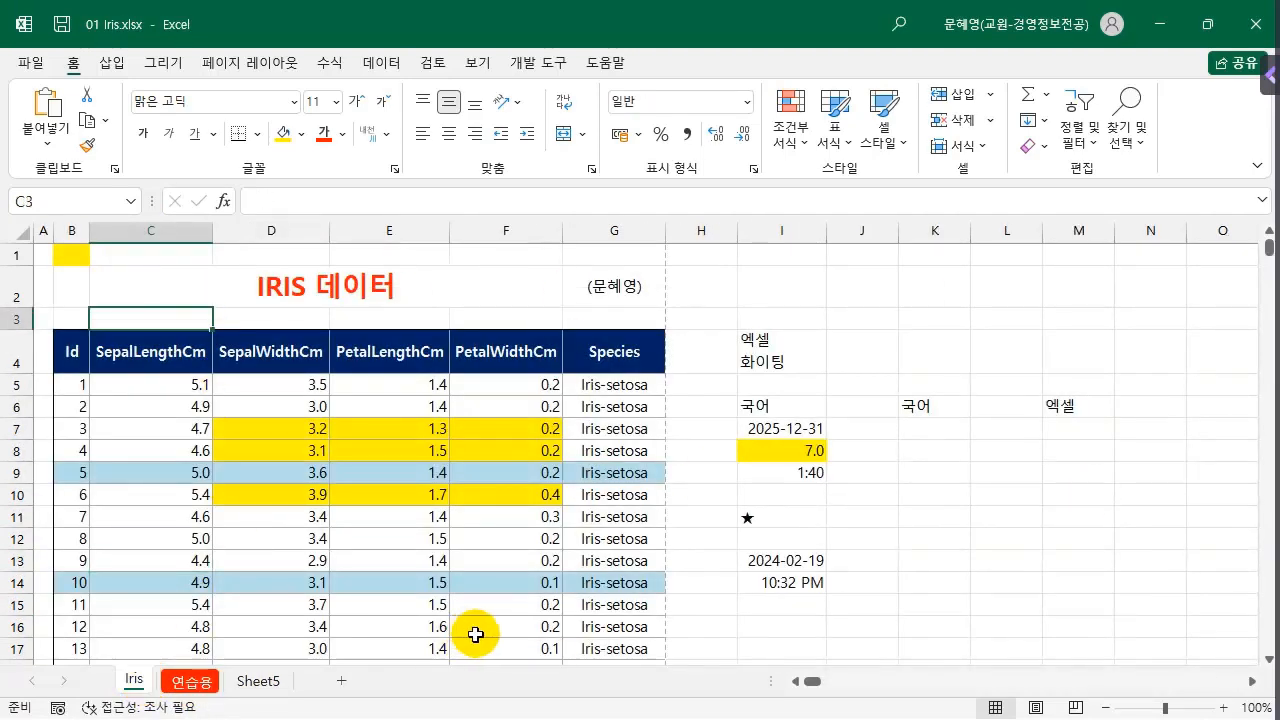
- Duplicate the Iris sheet, placing the copy directly before the 연습용 sheet, and open the copy
click(246, 589)
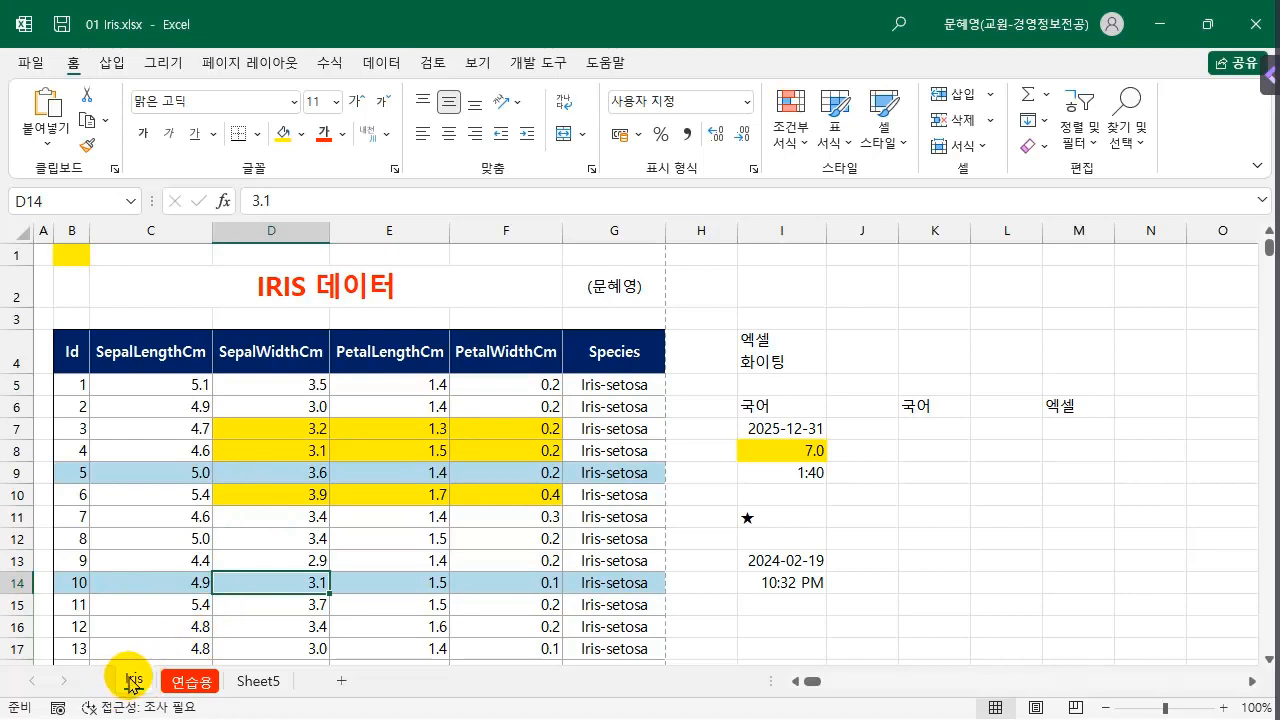
mouse_move(130, 684)
mouse_down()
mouse_move(167, 651)
mouse_move(177, 677)
mouse_move(135, 674)
mouse_up()
click(180, 624)
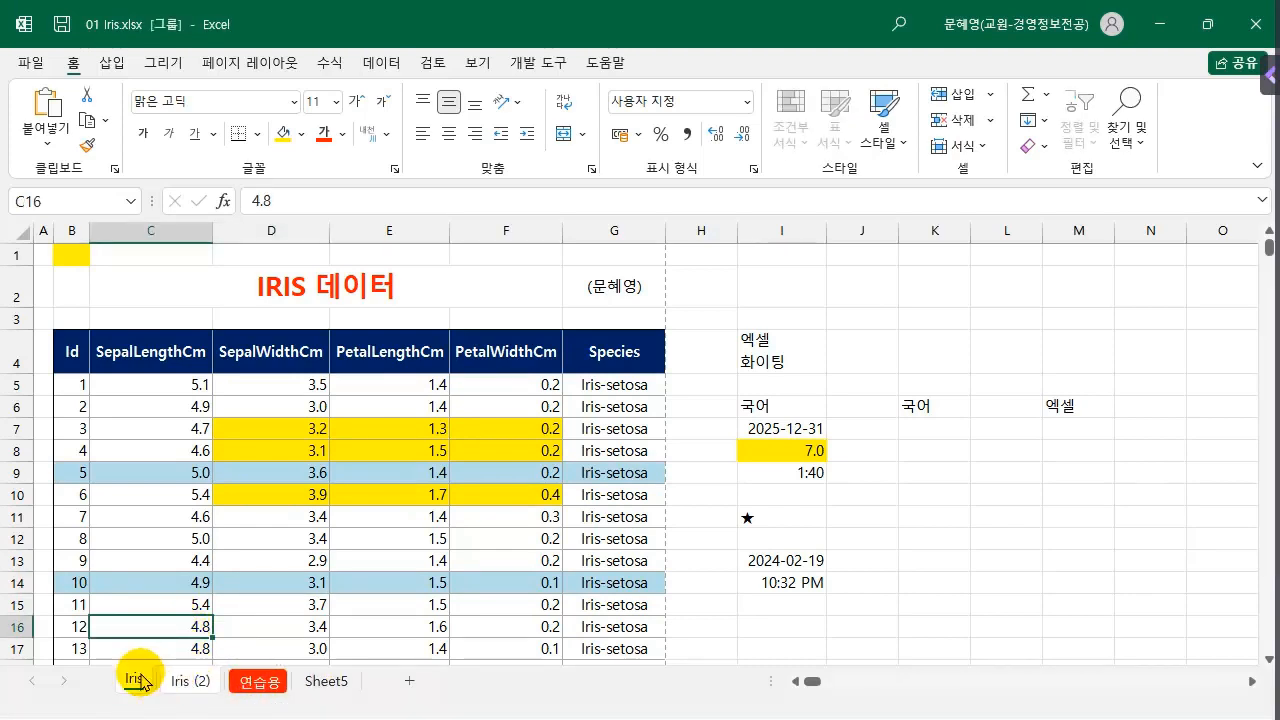
click(182, 682)
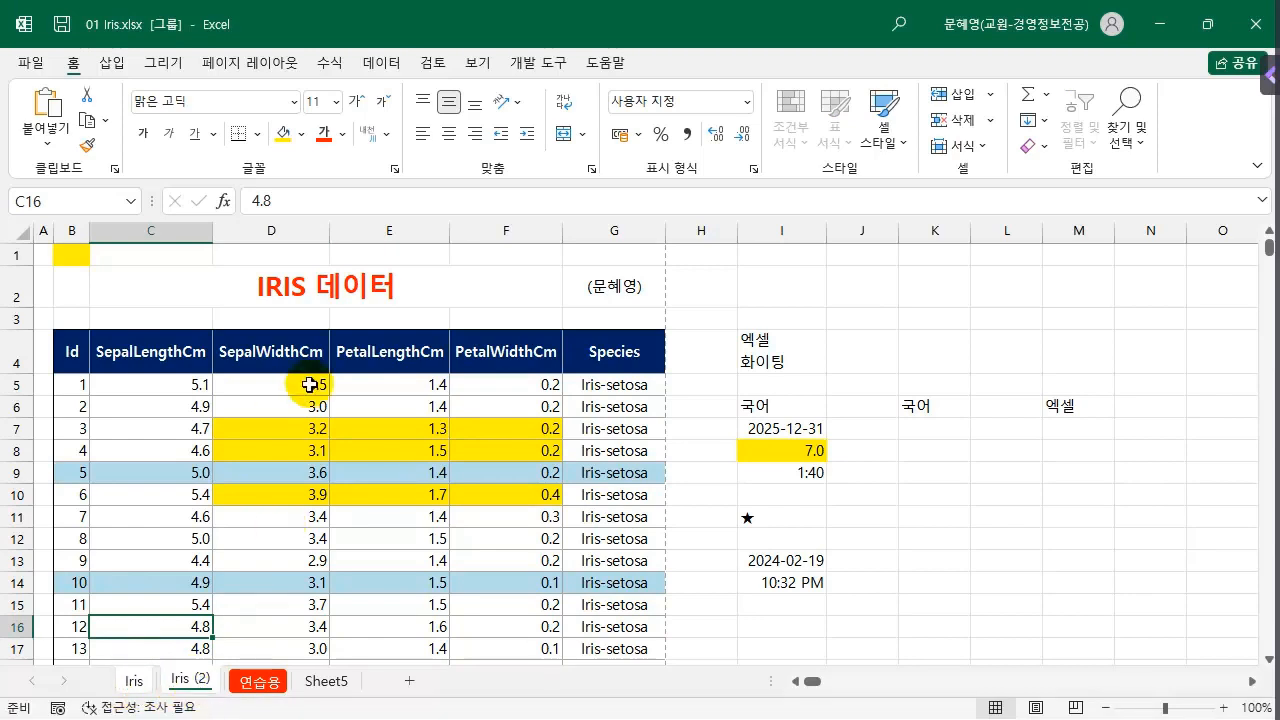
- Delete the Sheet5 worksheet from the workbook and confirm its permanent removal
click(330, 682)
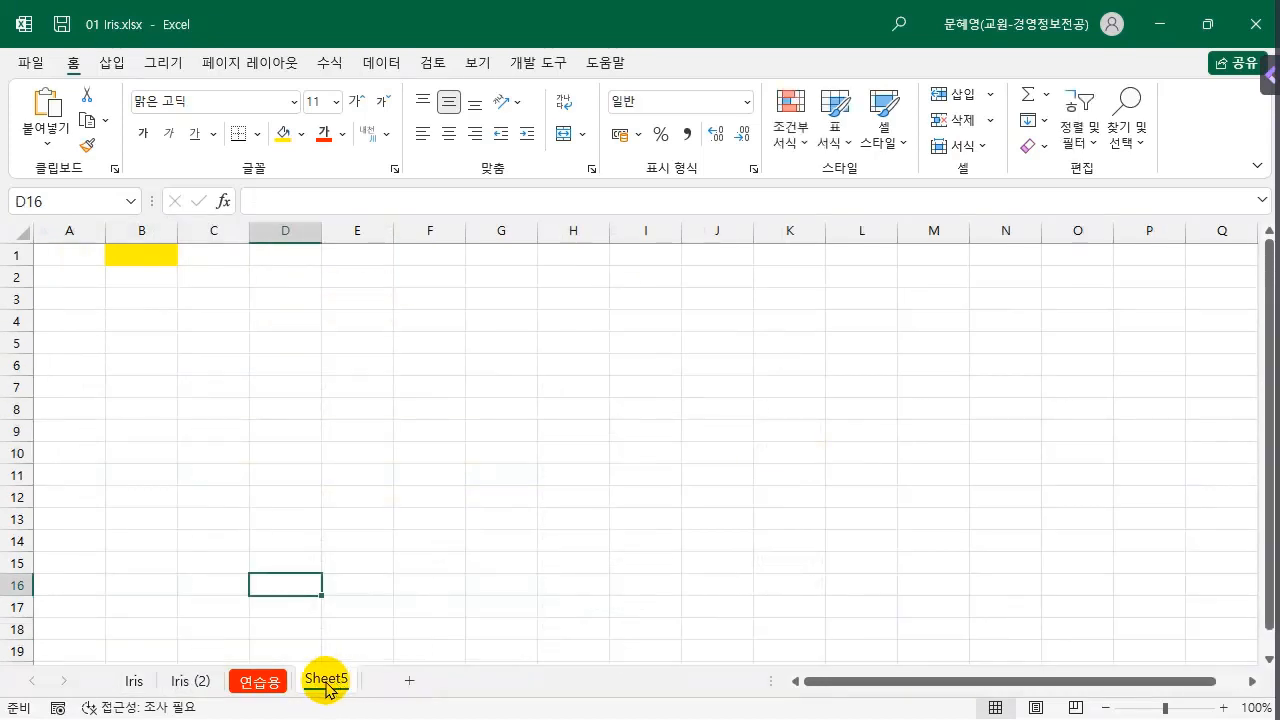
right_click(327, 688)
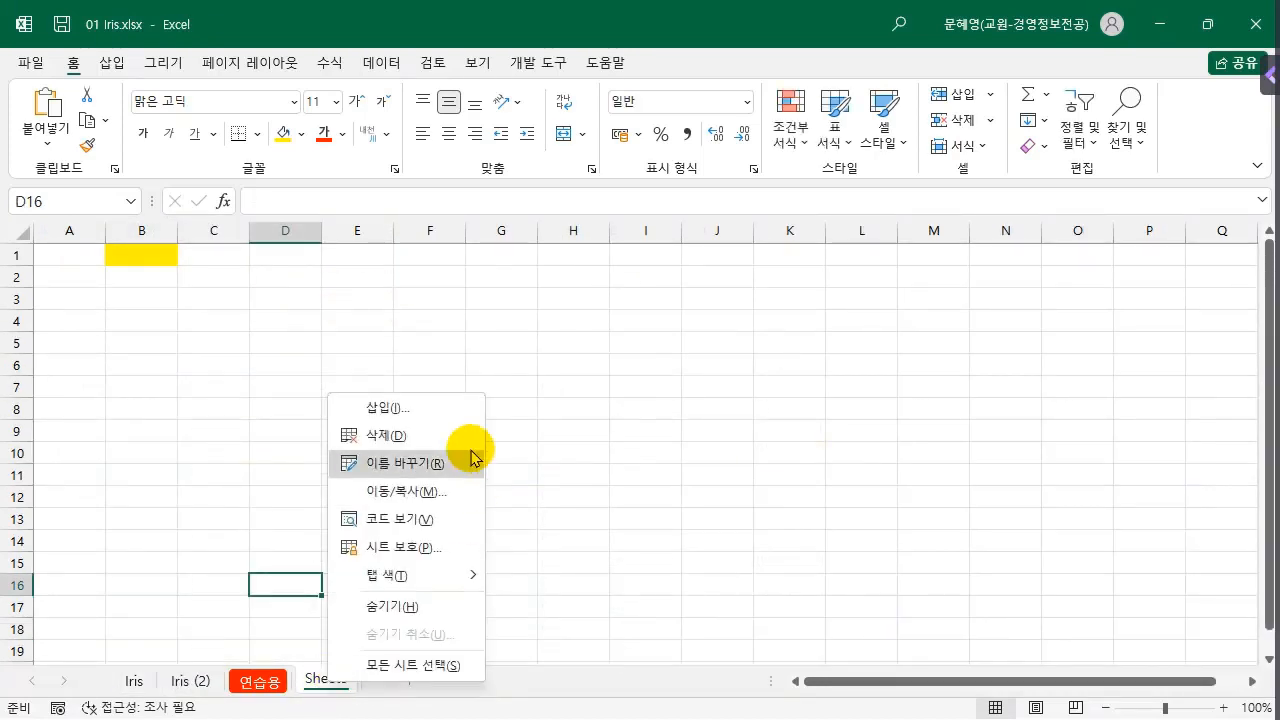
click(420, 440)
click(570, 423)
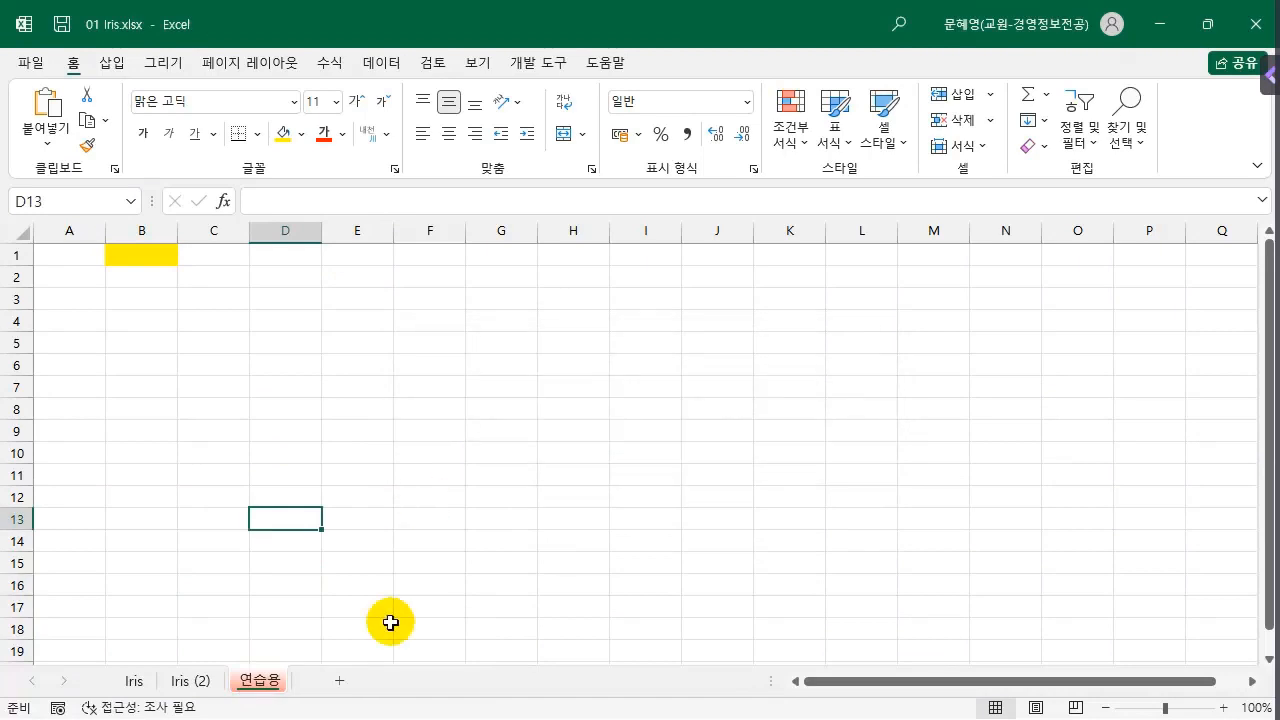
click(396, 584)
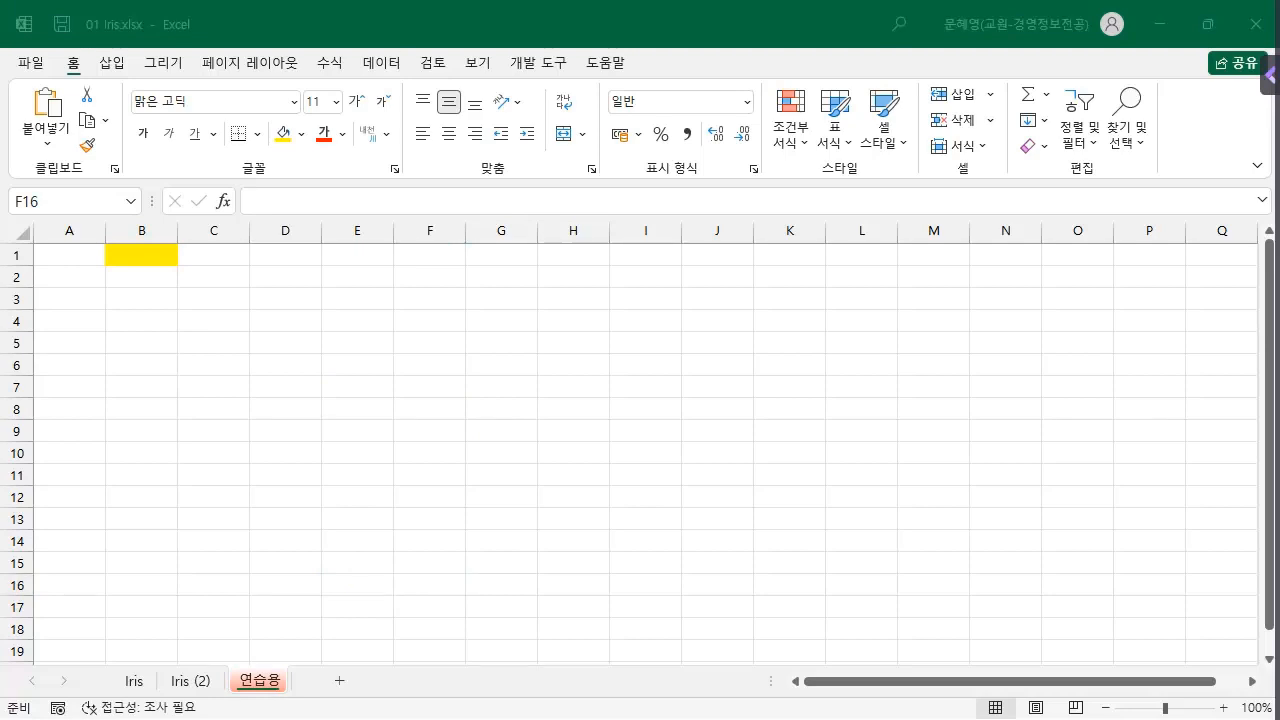
click(339, 446)
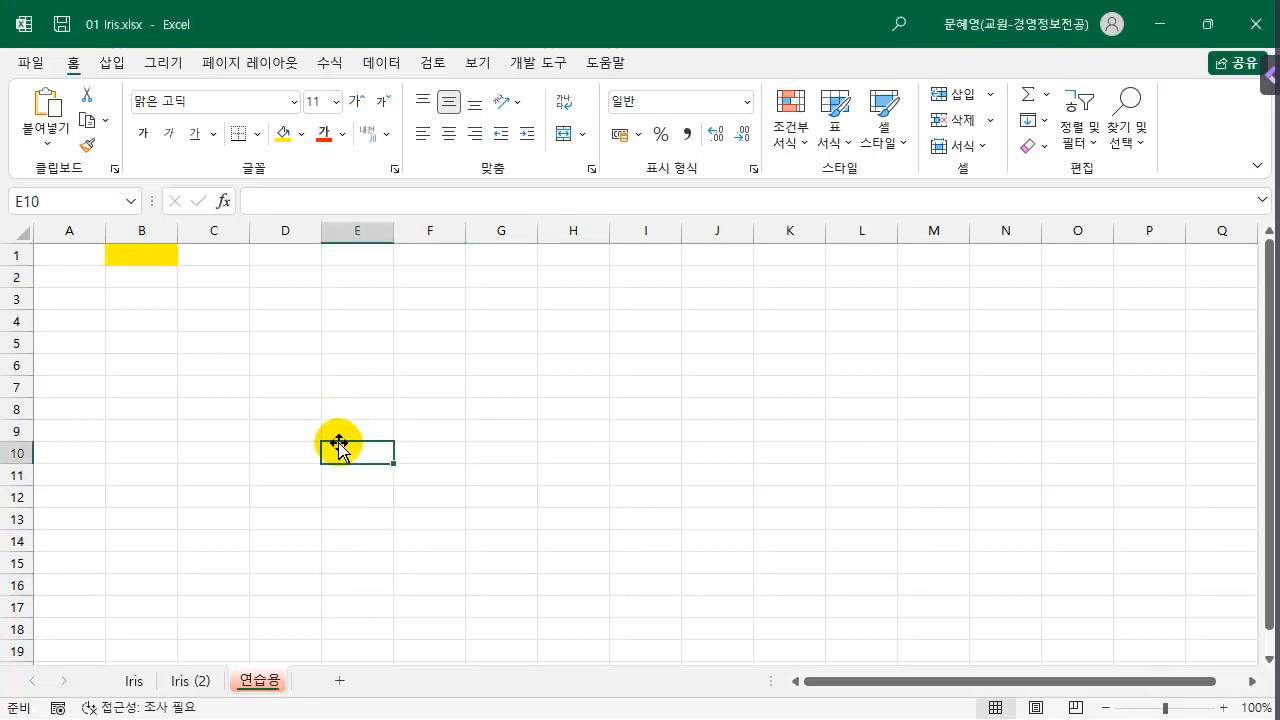
click(145, 326)
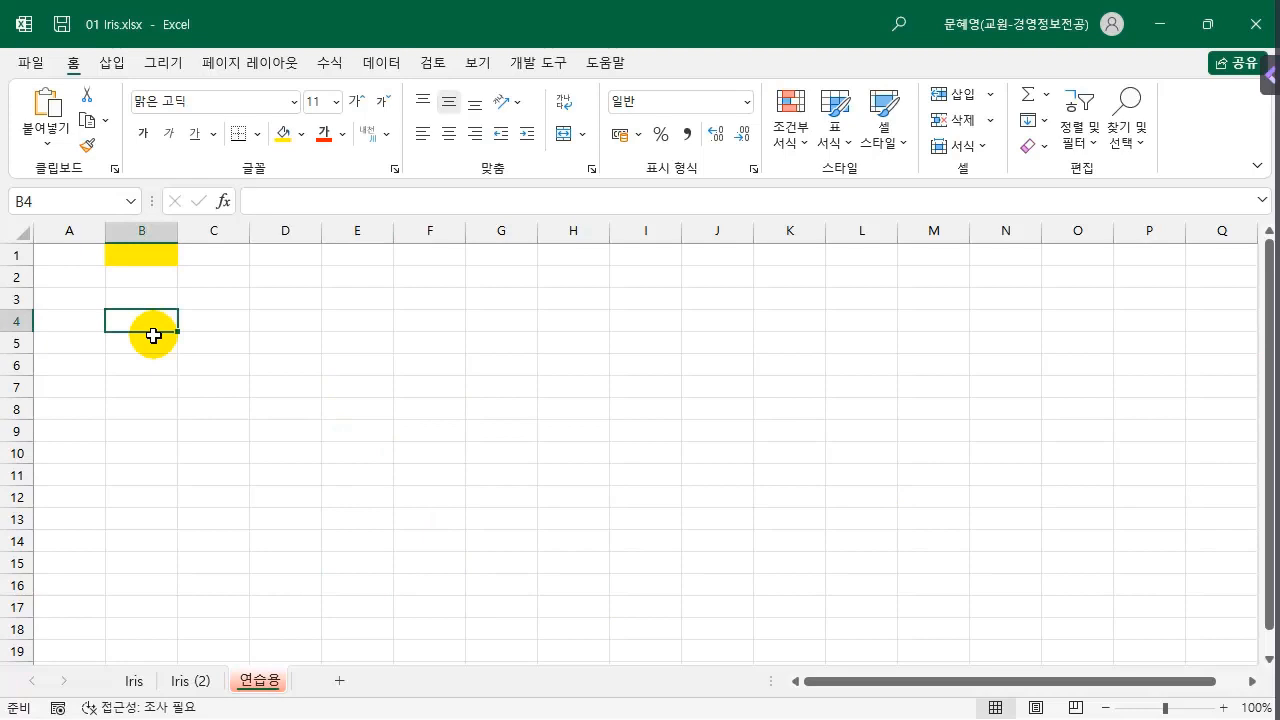
click(258, 369)
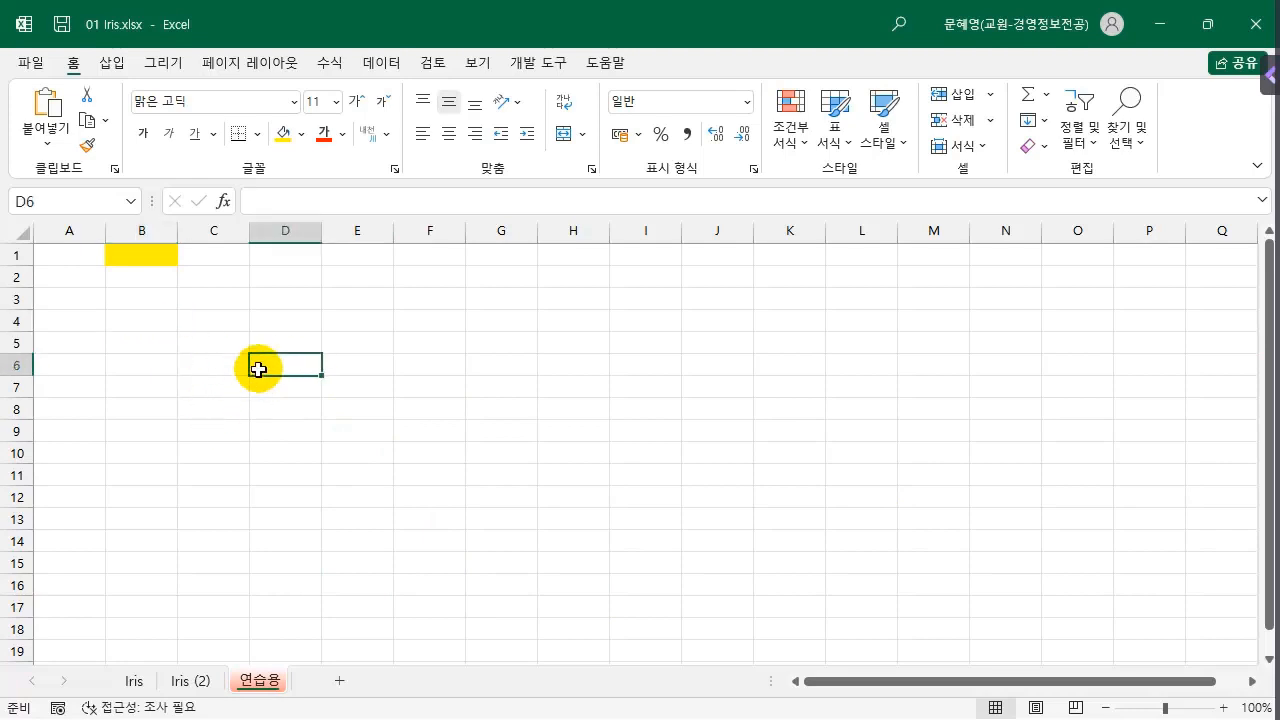
- Open the Excel options and review the 일반, 데이터 and 언어 교정 settings, including the 자동 고침 options
click(32, 63)
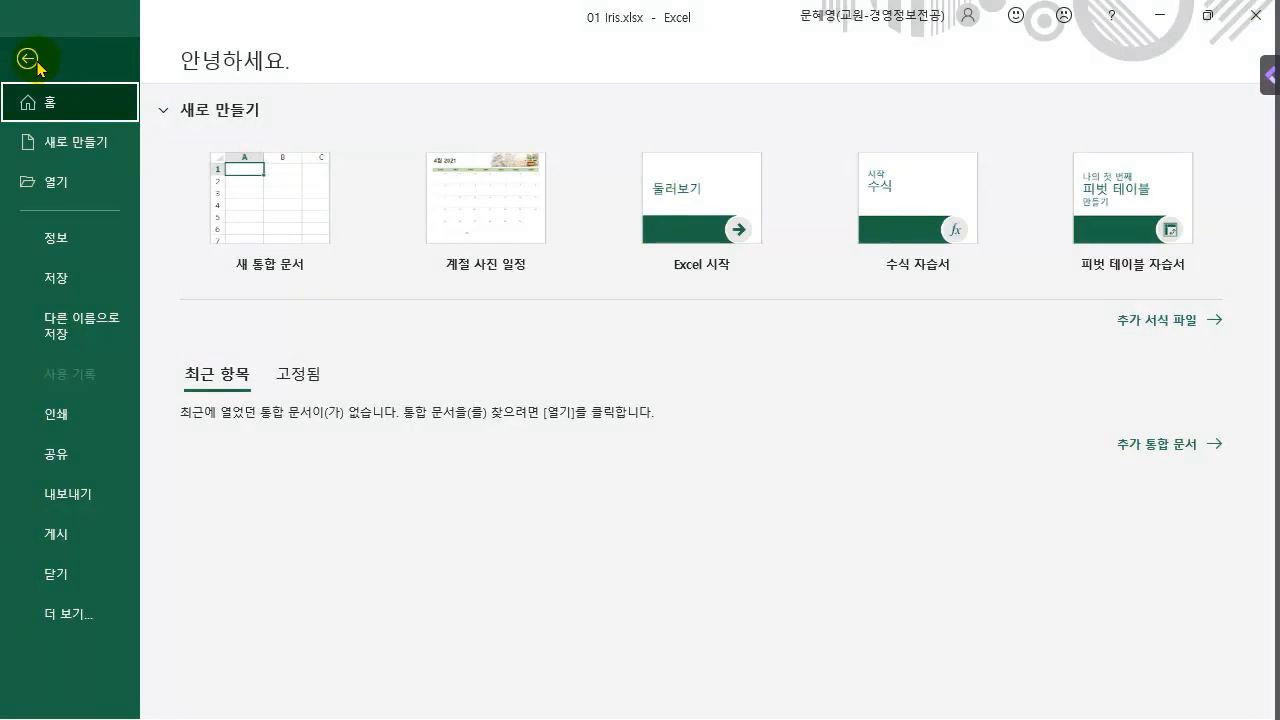
click(62, 616)
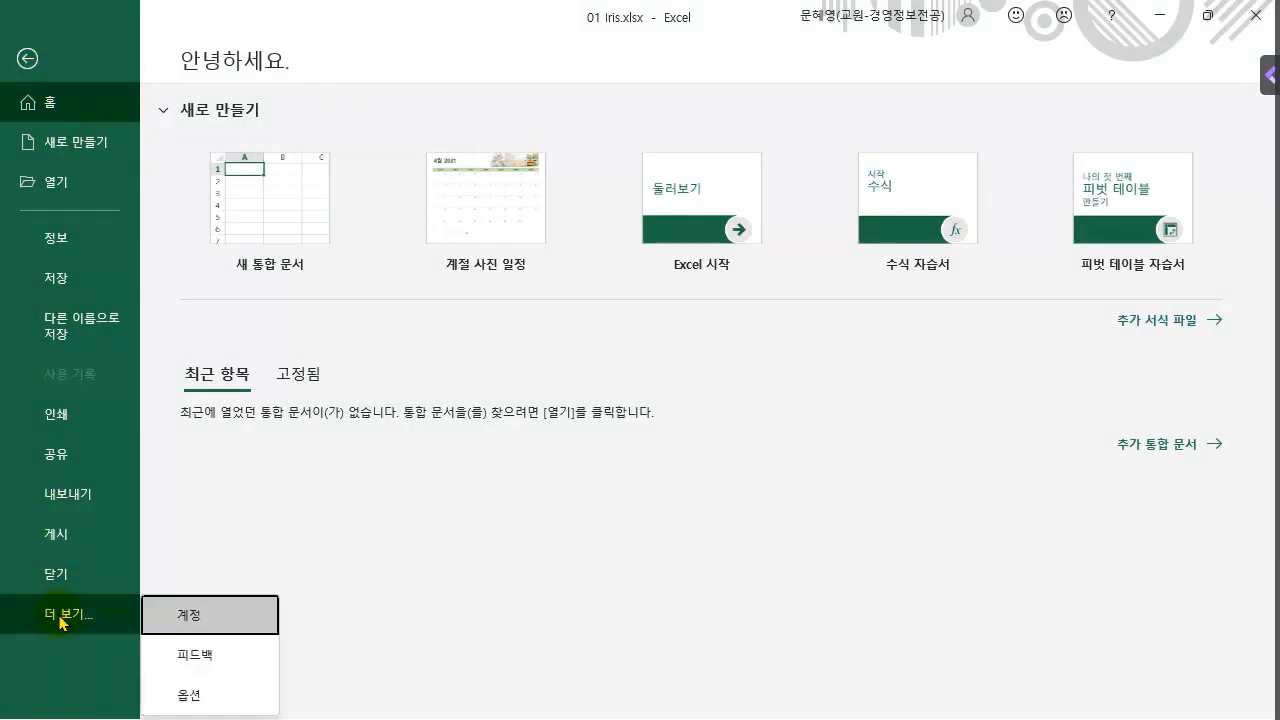
click(183, 693)
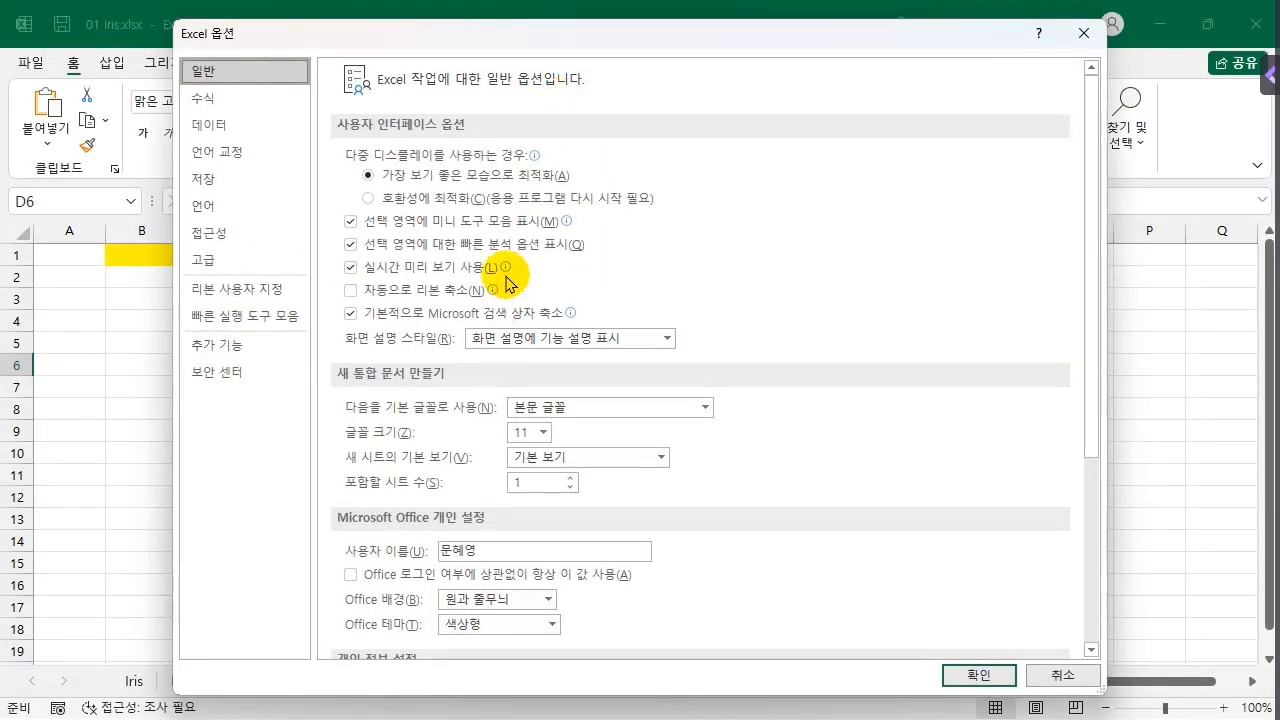
scroll(866, 430, down, 6)
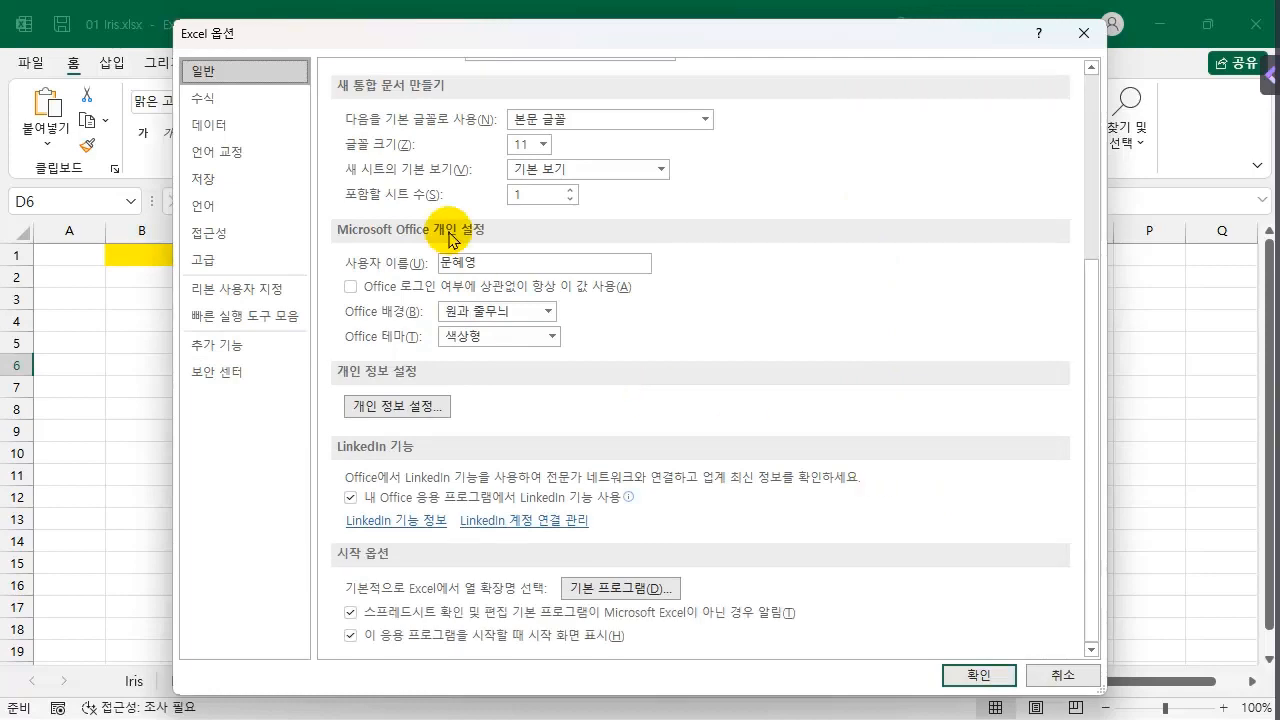
click(222, 126)
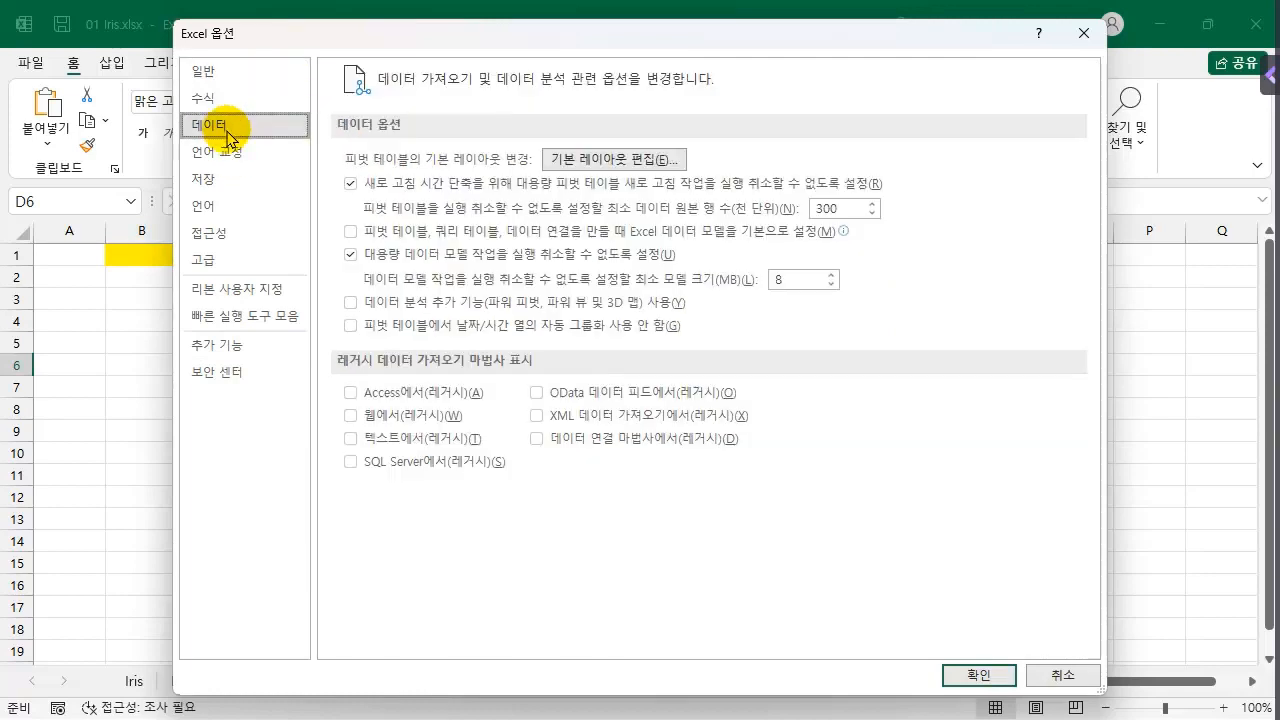
click(229, 154)
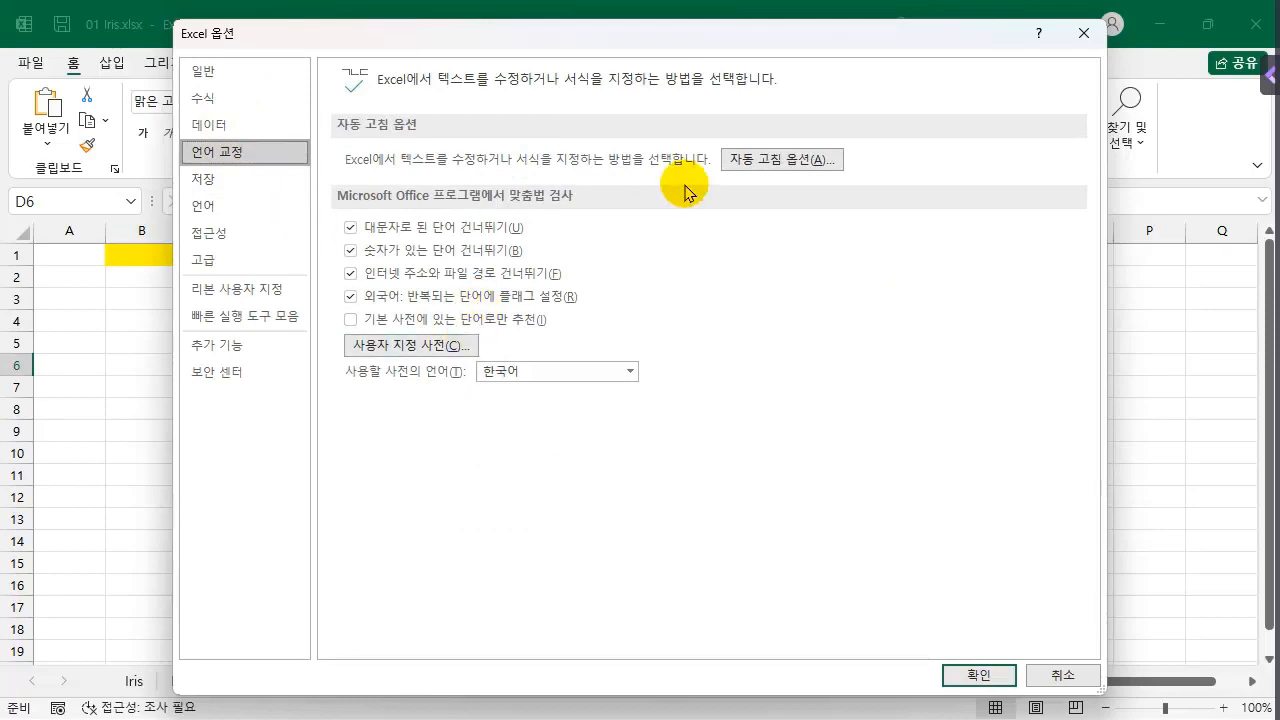
click(783, 163)
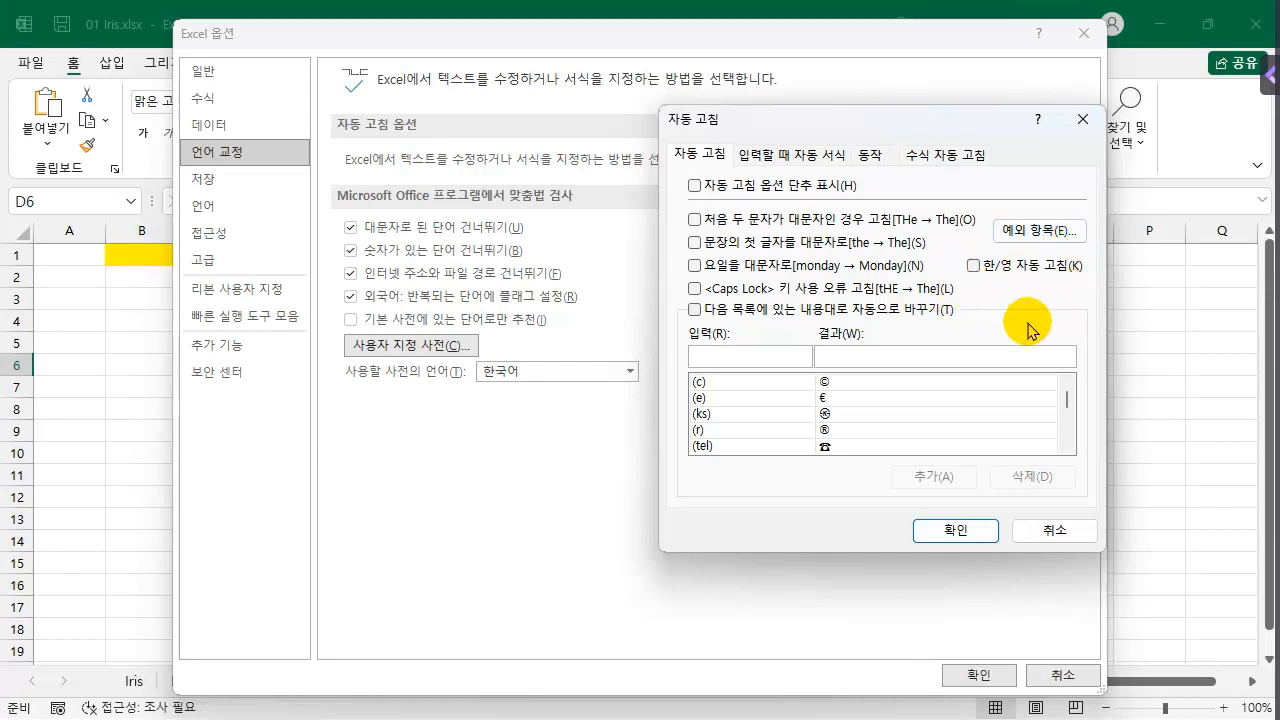
click(1265, 84)
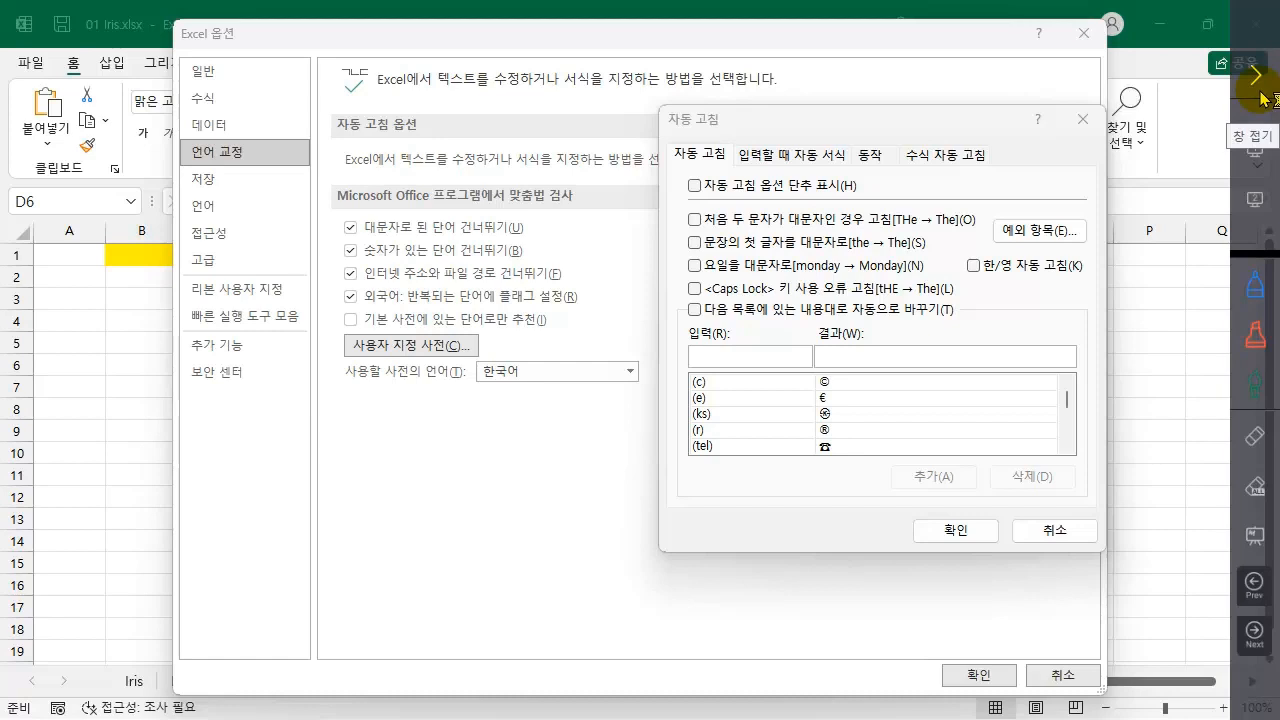
click(1254, 285)
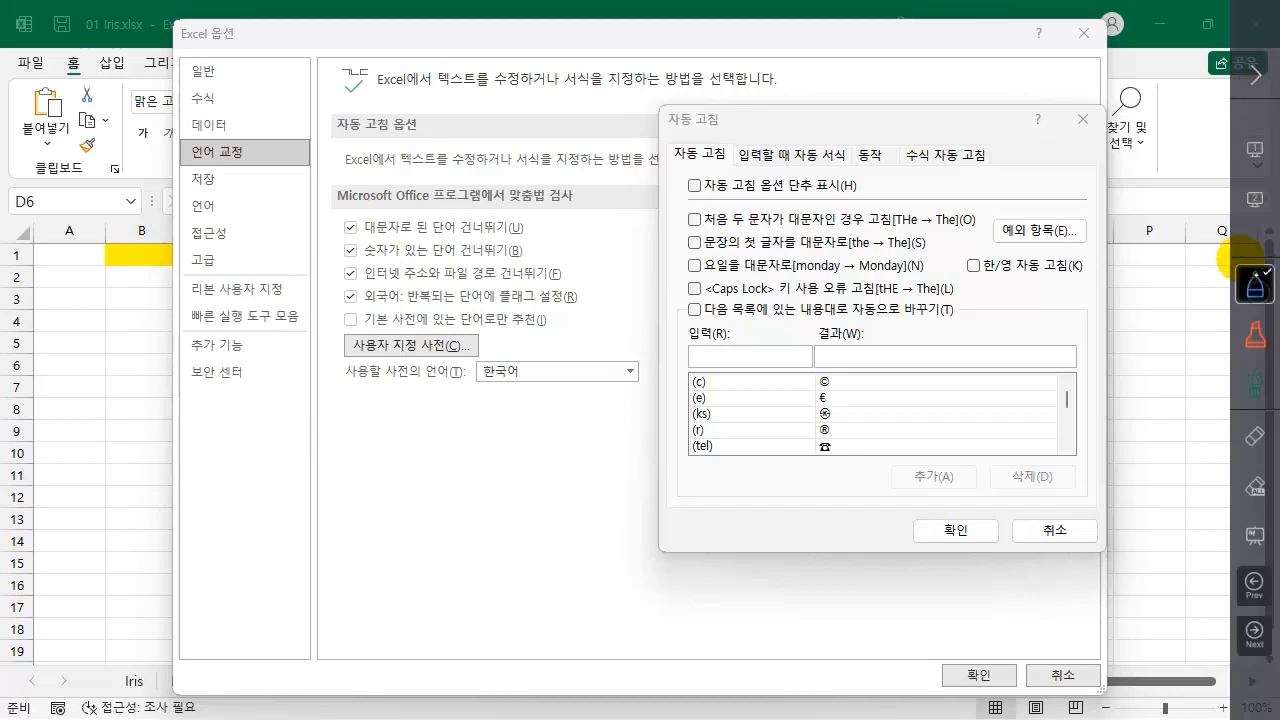
mouse_move(780, 494)
mouse_down()
mouse_move(857, 497)
mouse_move(898, 481)
mouse_up()
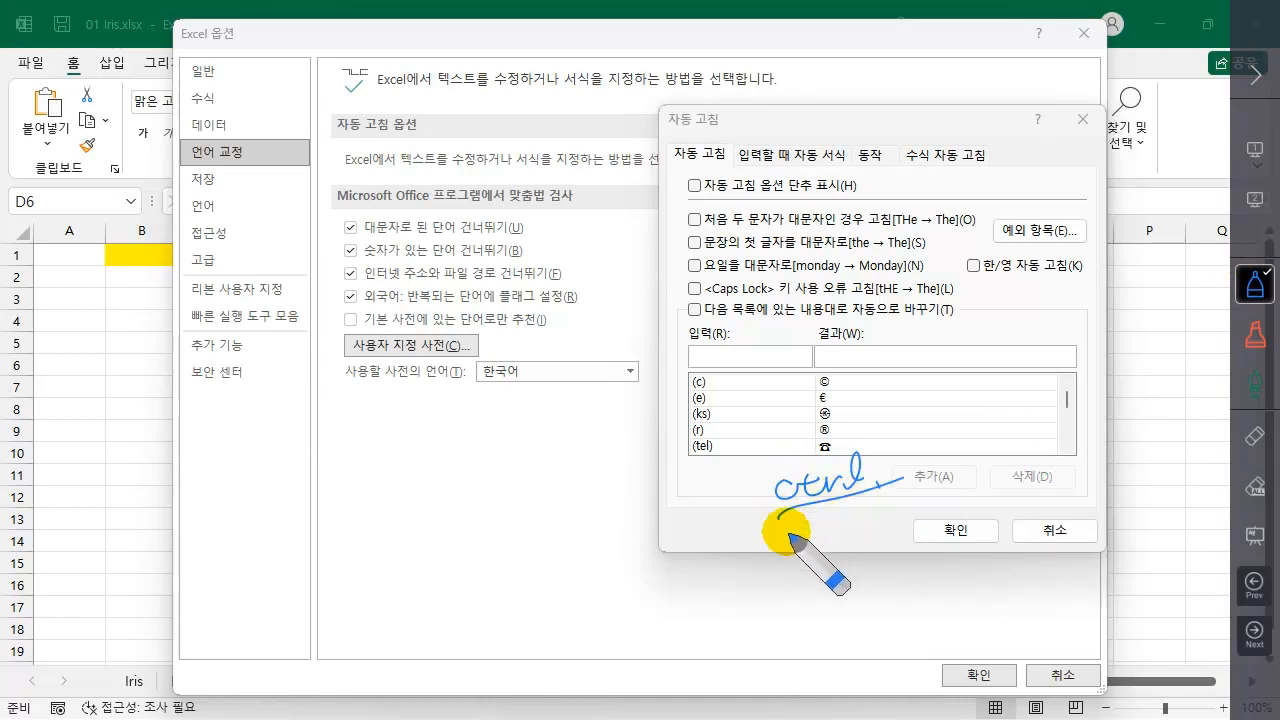
mouse_move(768, 497)
mouse_down()
mouse_move(752, 520)
mouse_move(818, 530)
mouse_up()
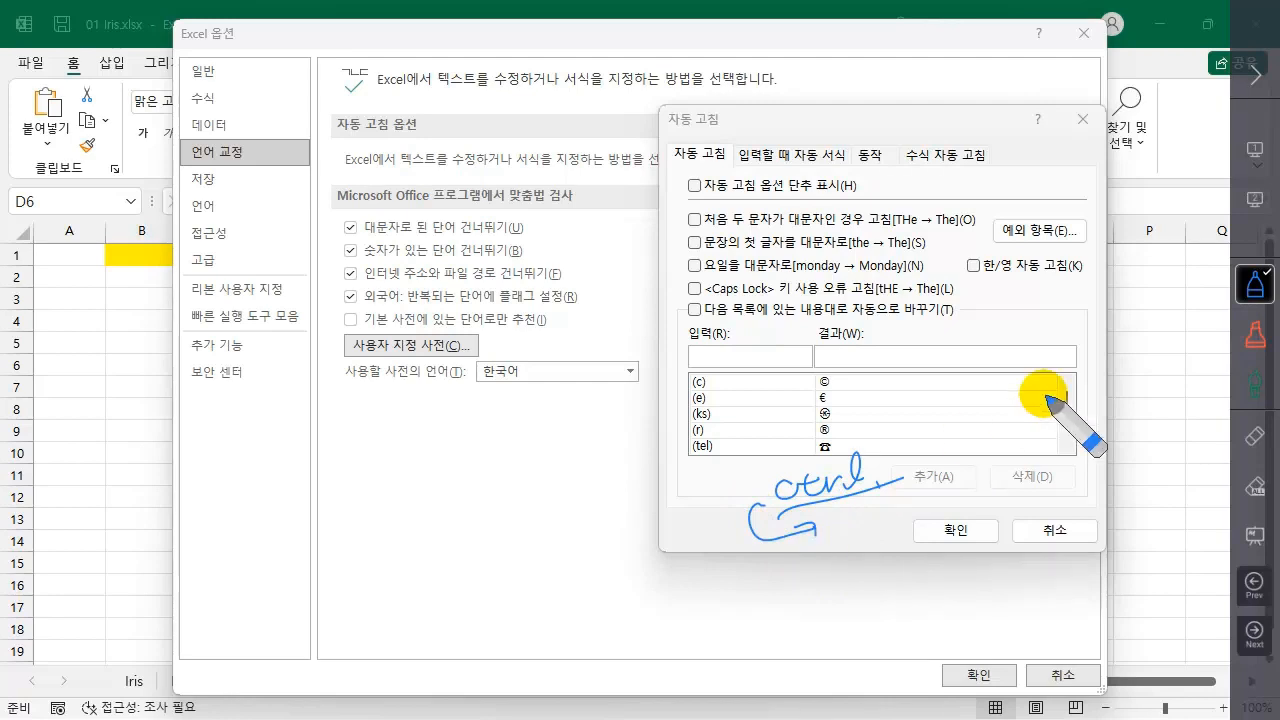
click(1257, 487)
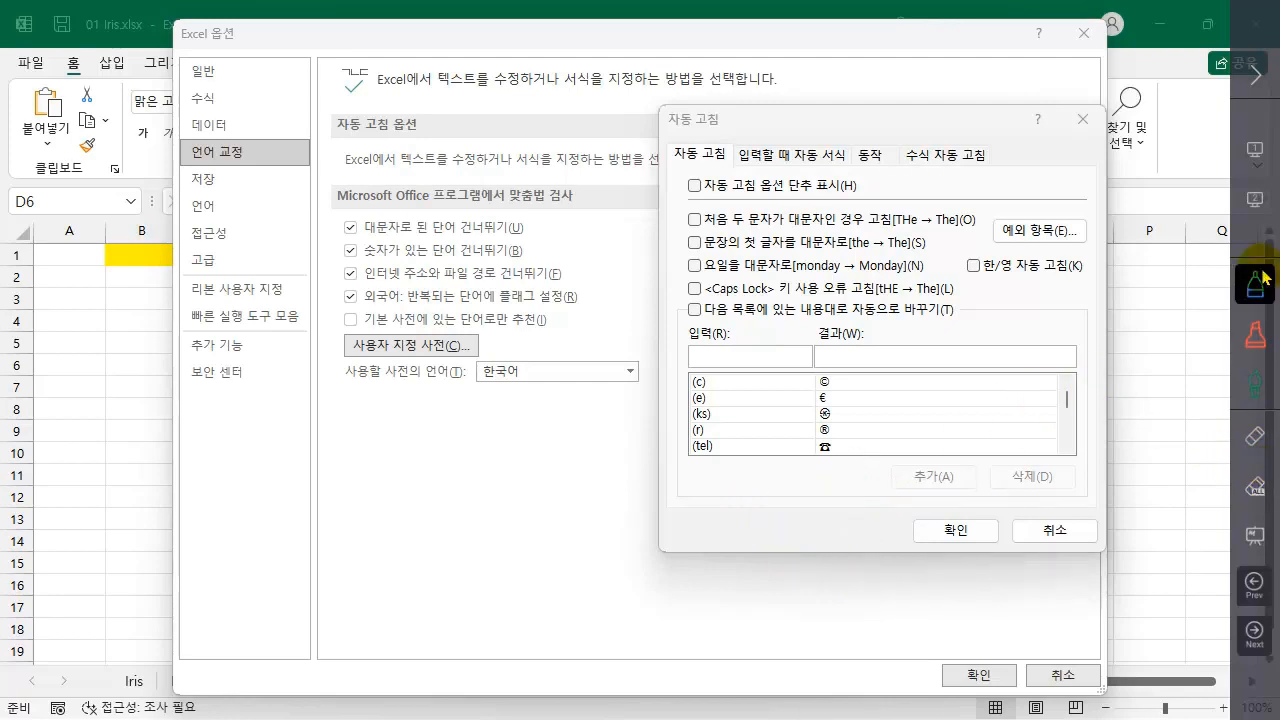
drag(965, 283, 1100, 285)
click(1249, 490)
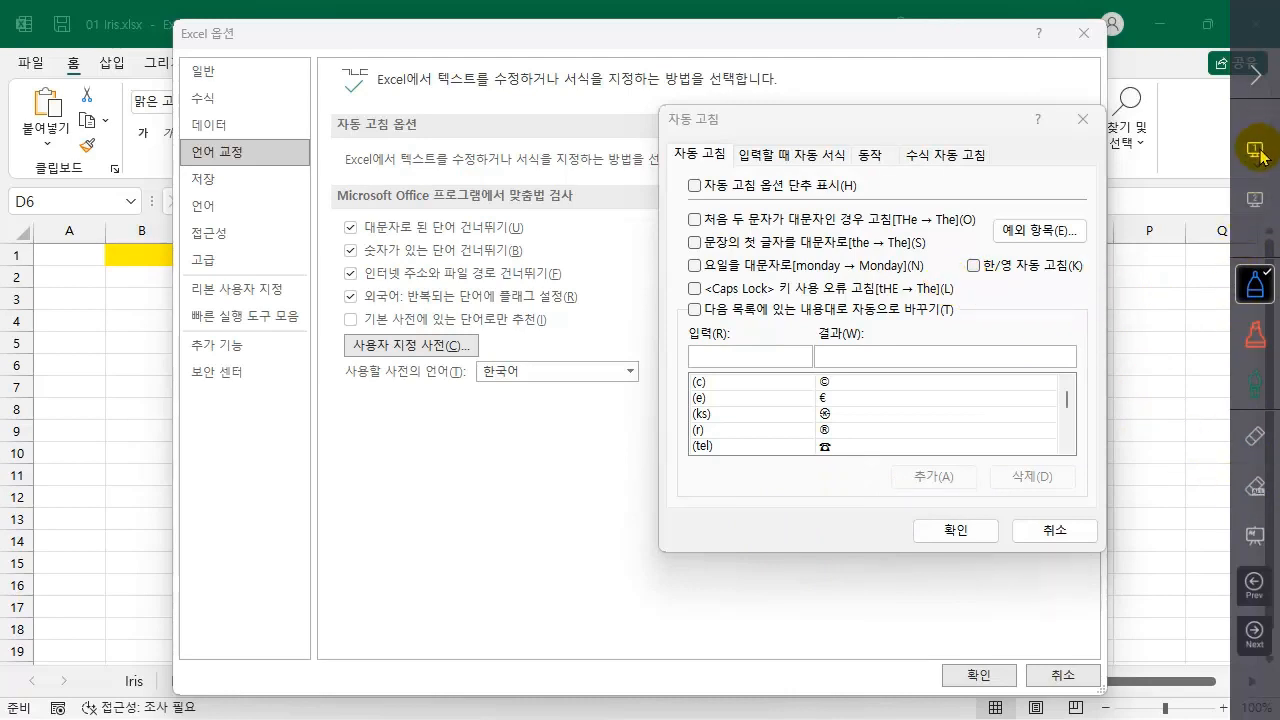
key(Escape)
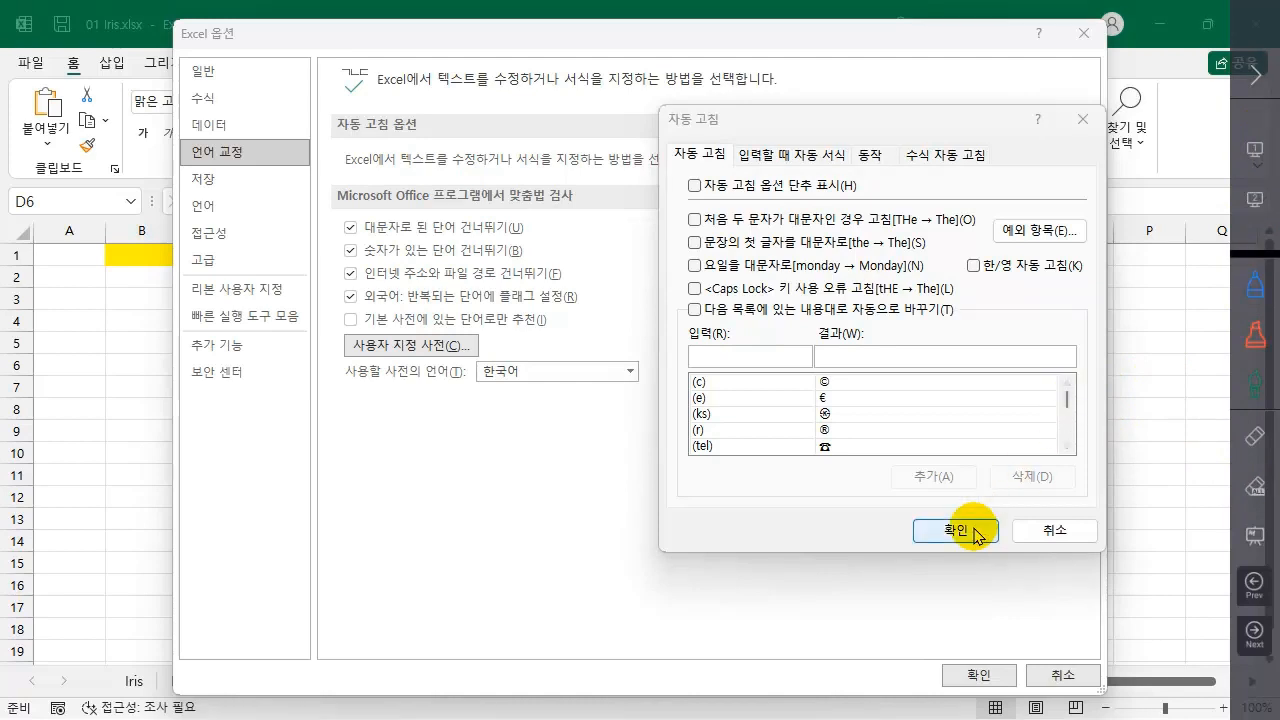
- Close the 자동 고침 options and review the available Enter key movement directions in the 고급 settings
click(1082, 119)
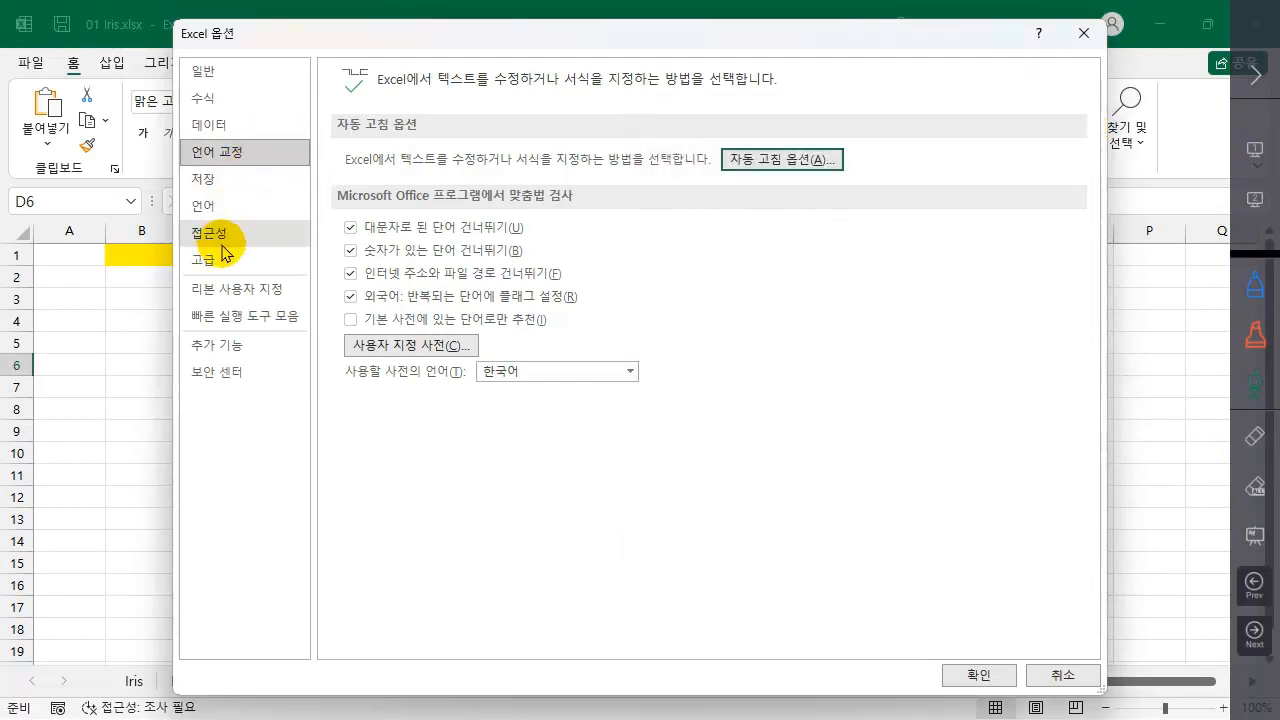
click(218, 268)
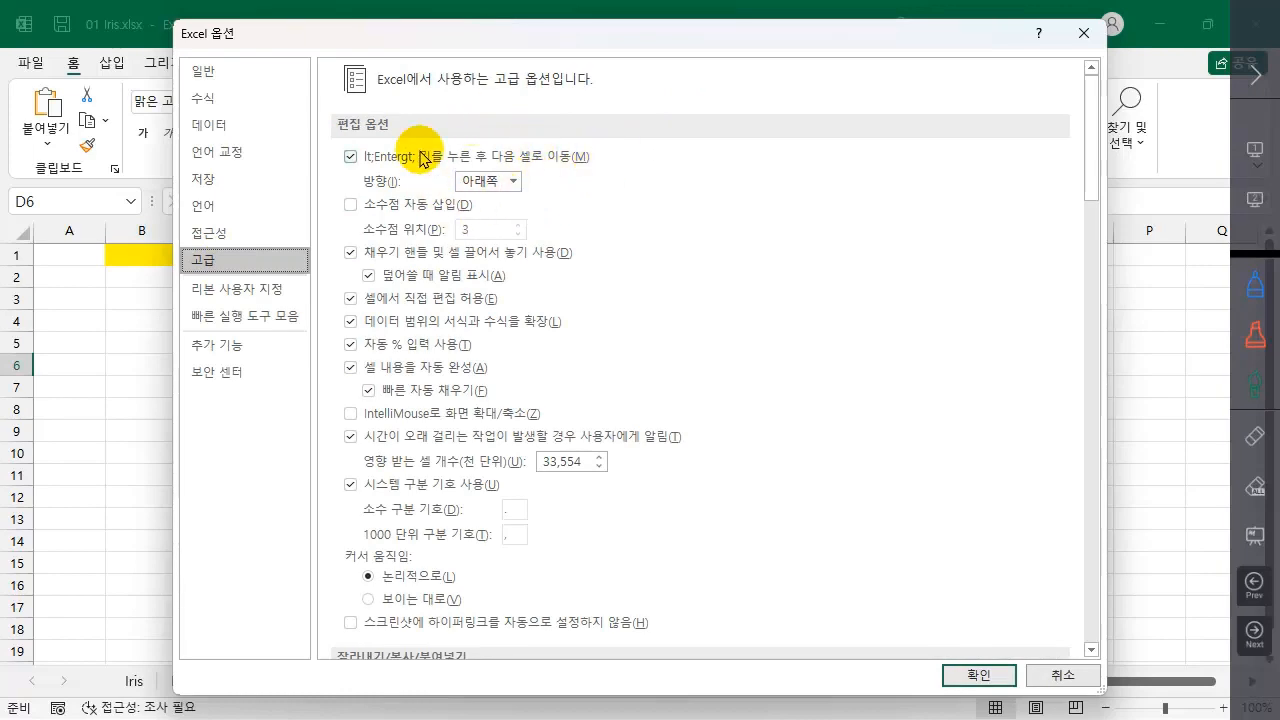
click(513, 181)
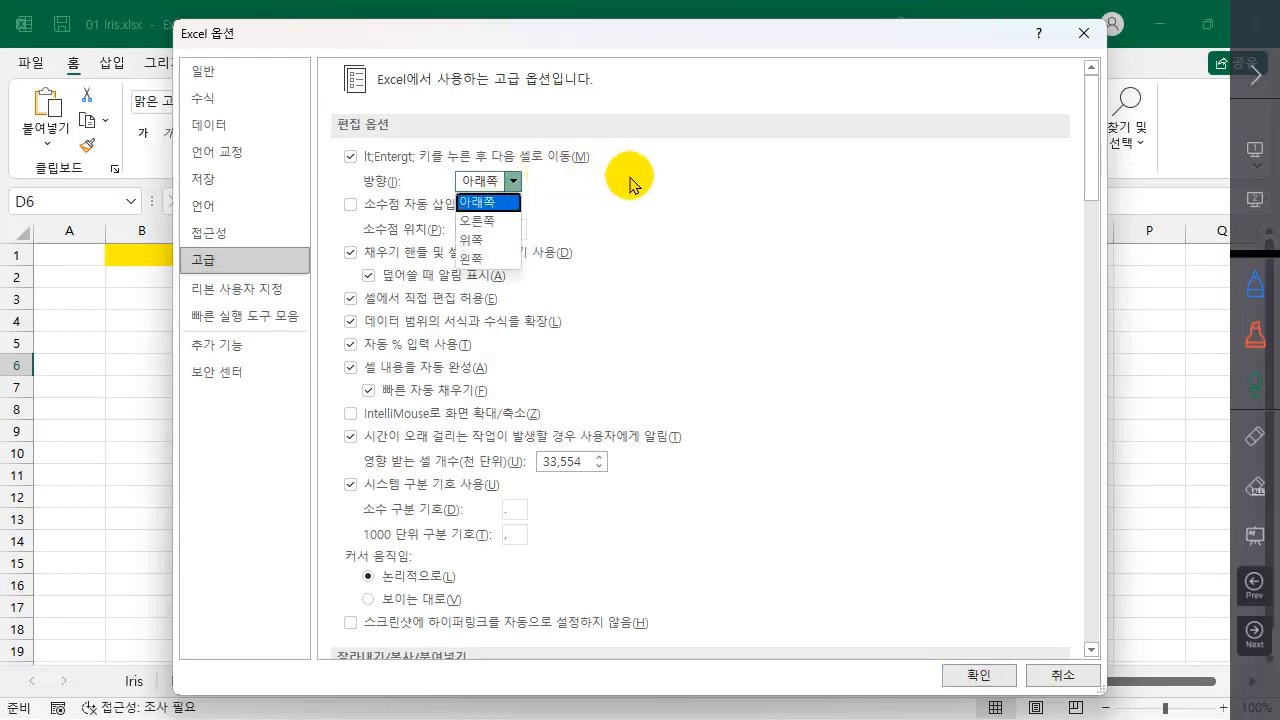
click(630, 185)
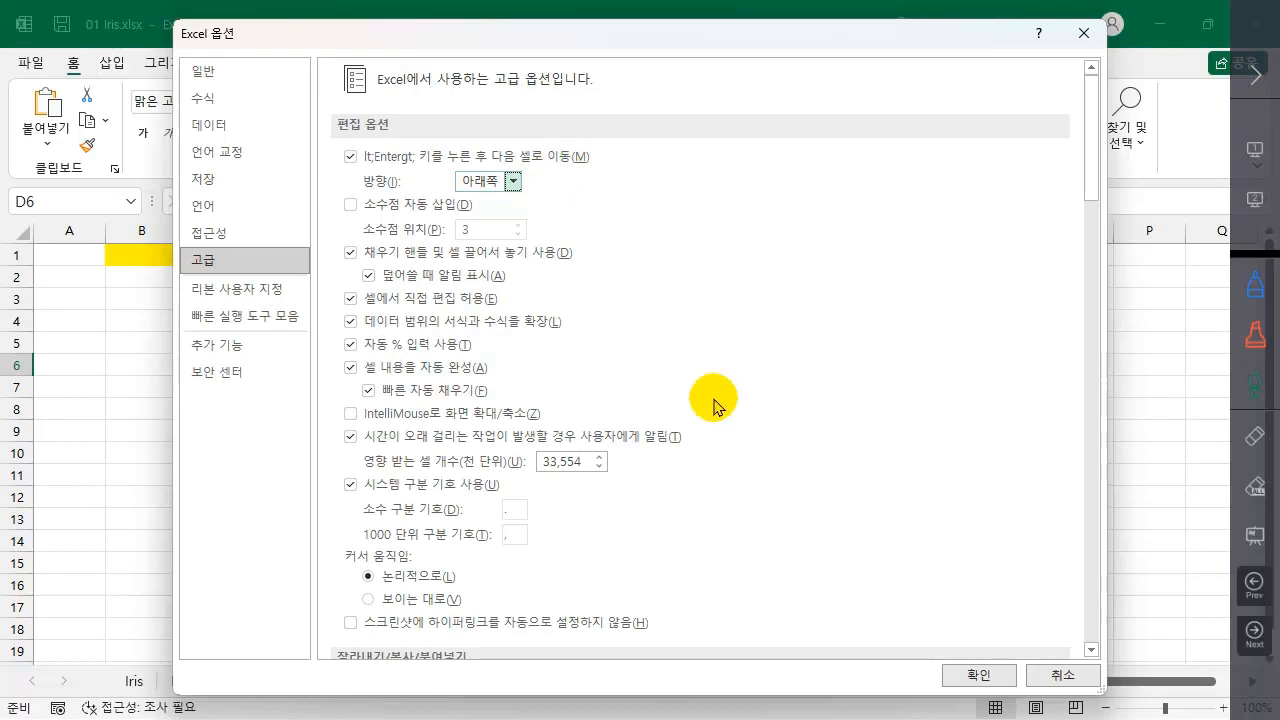
- Look through the 고급 options down to the Lotus 호환성 settings and return to the 표시 section
scroll(796, 410, down, 1)
scroll(796, 410, down, 10)
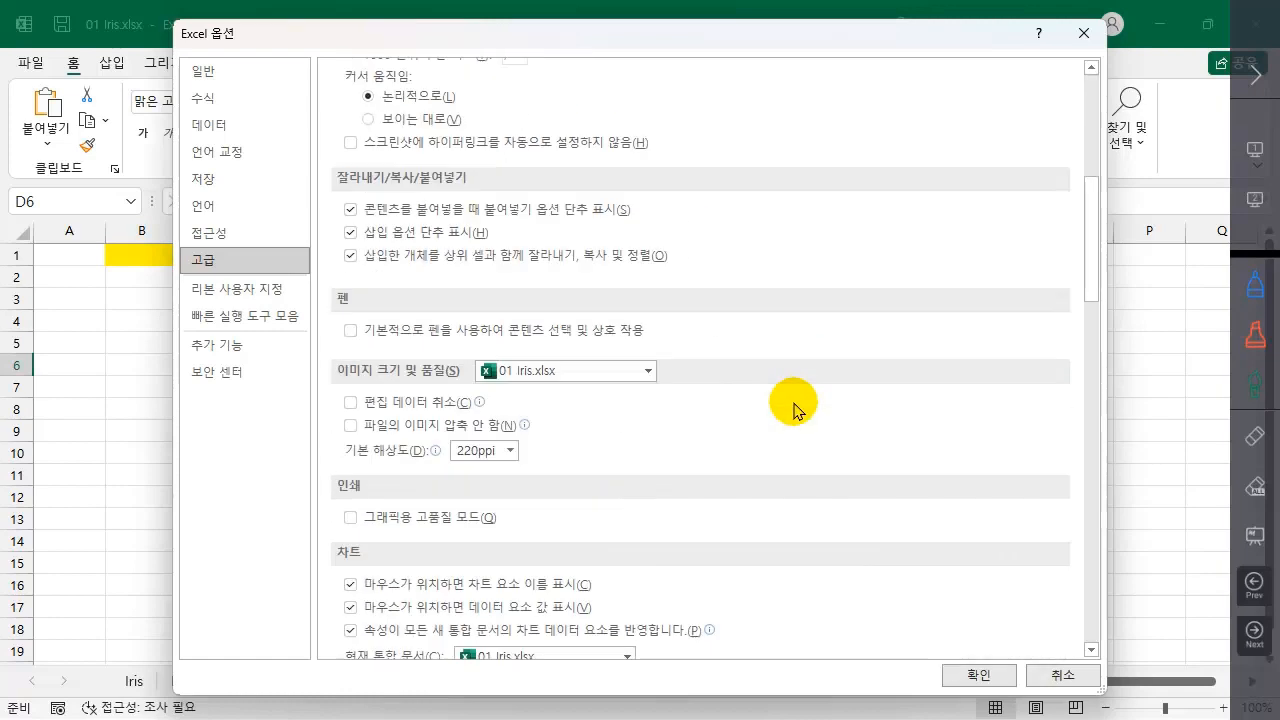
scroll(796, 410, down, 10)
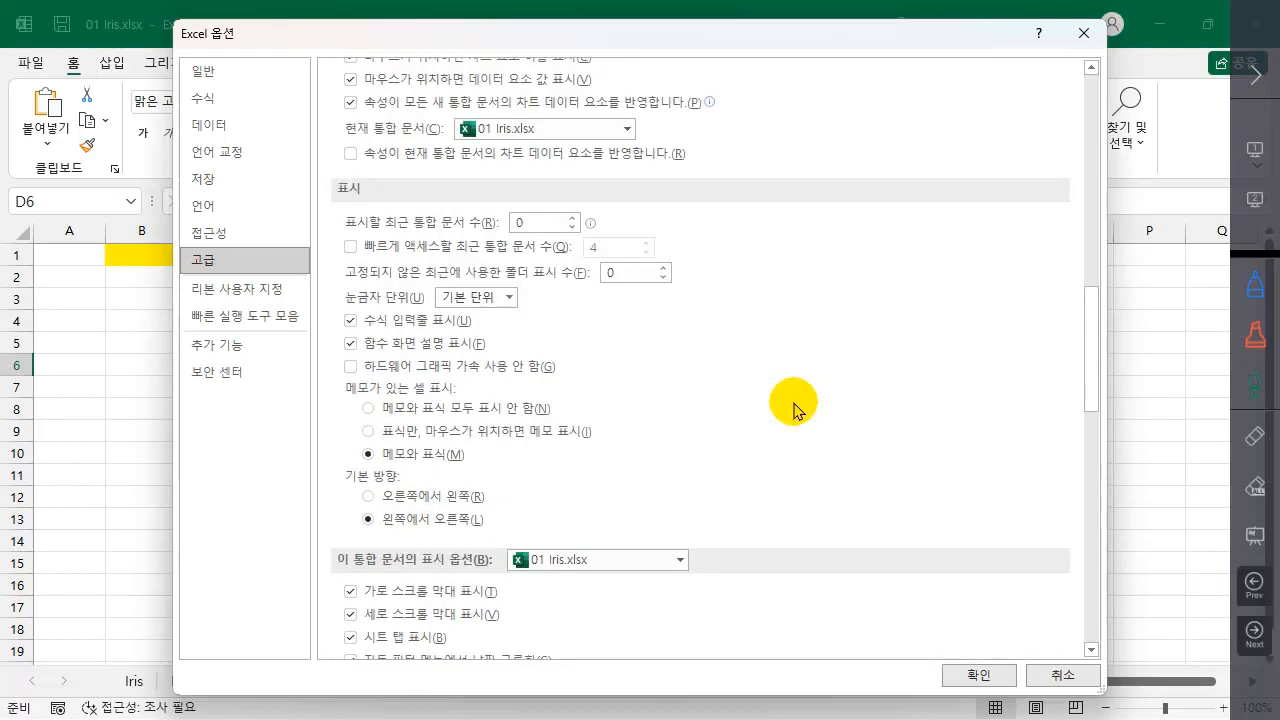
scroll(796, 410, down, 11)
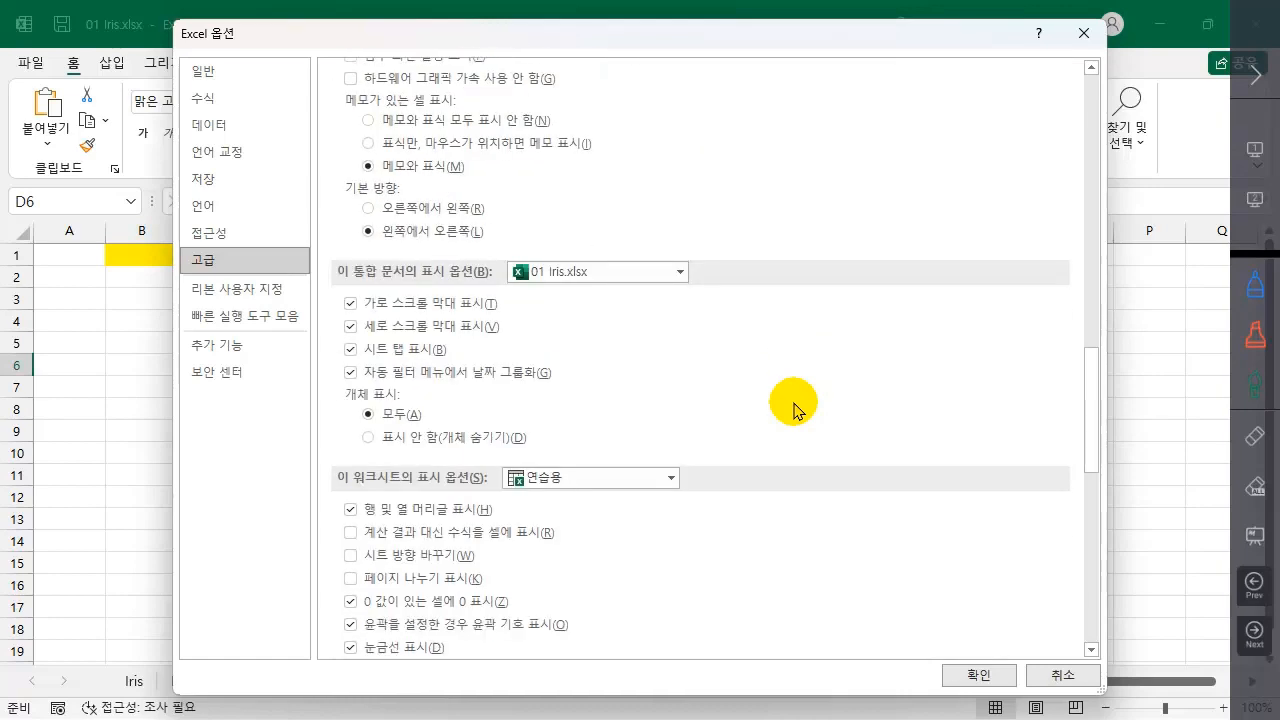
scroll(796, 410, down, 4)
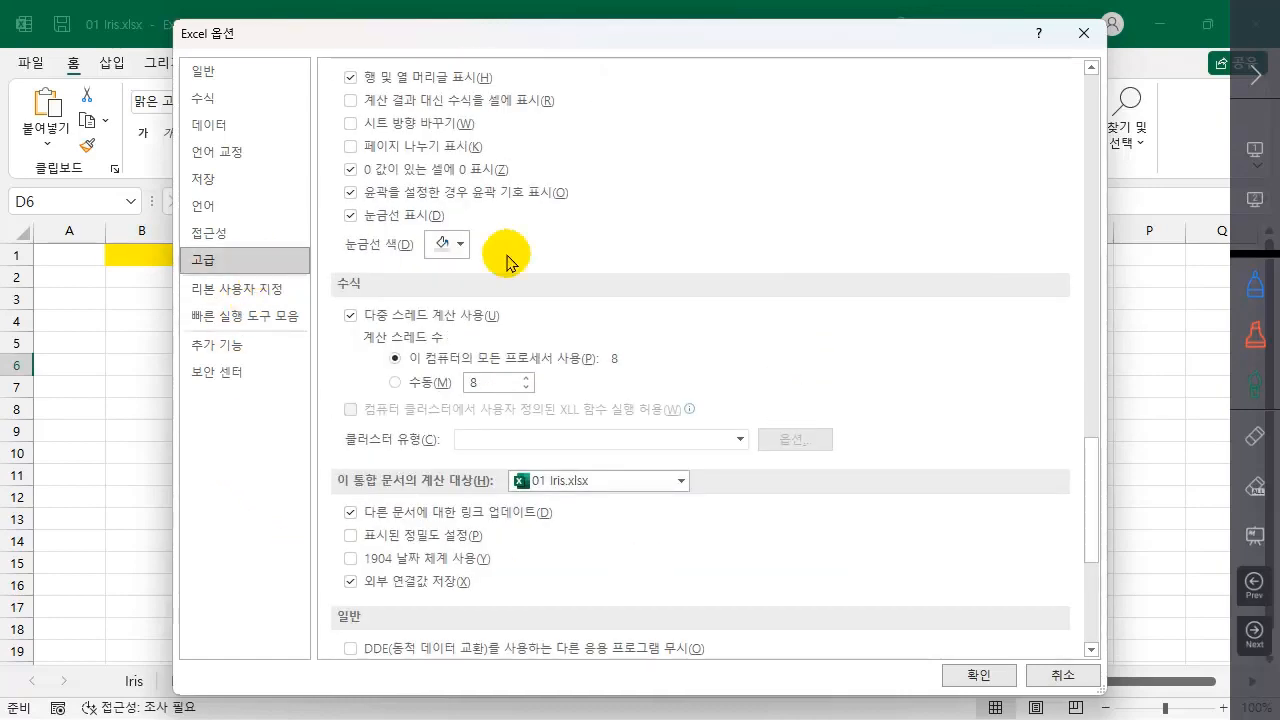
scroll(836, 355, down, 8)
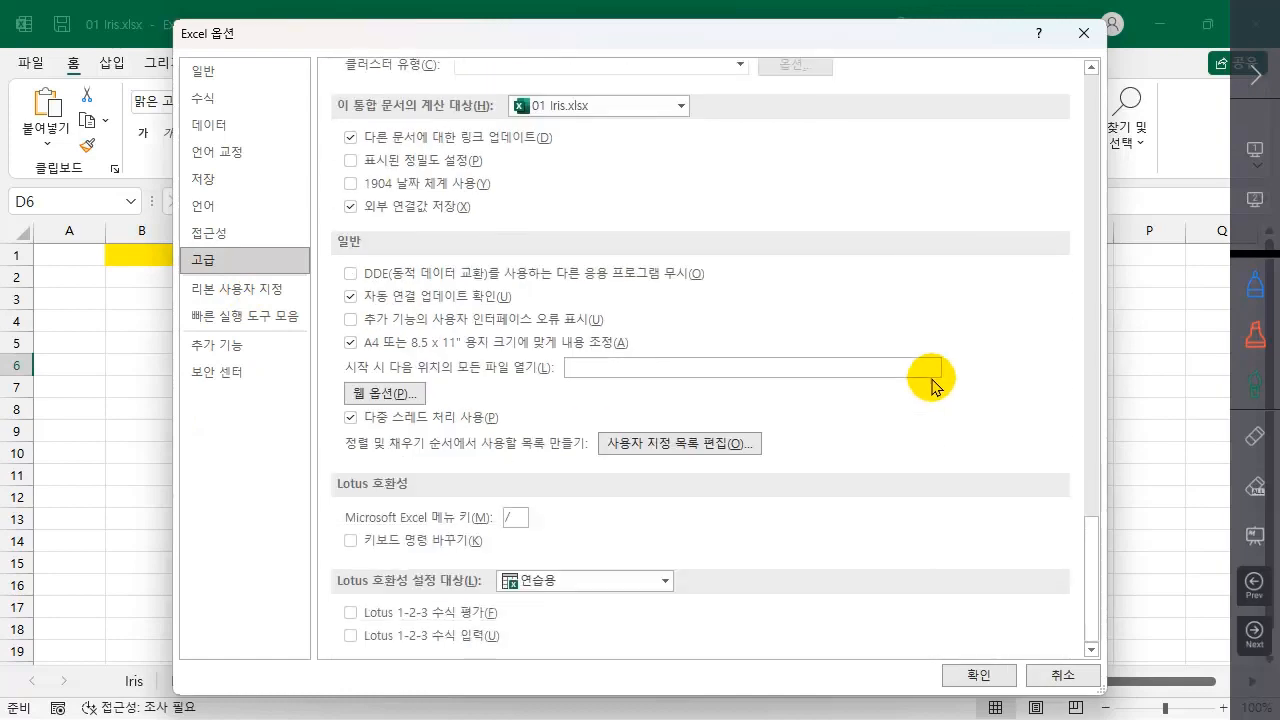
scroll(931, 387, up, 3)
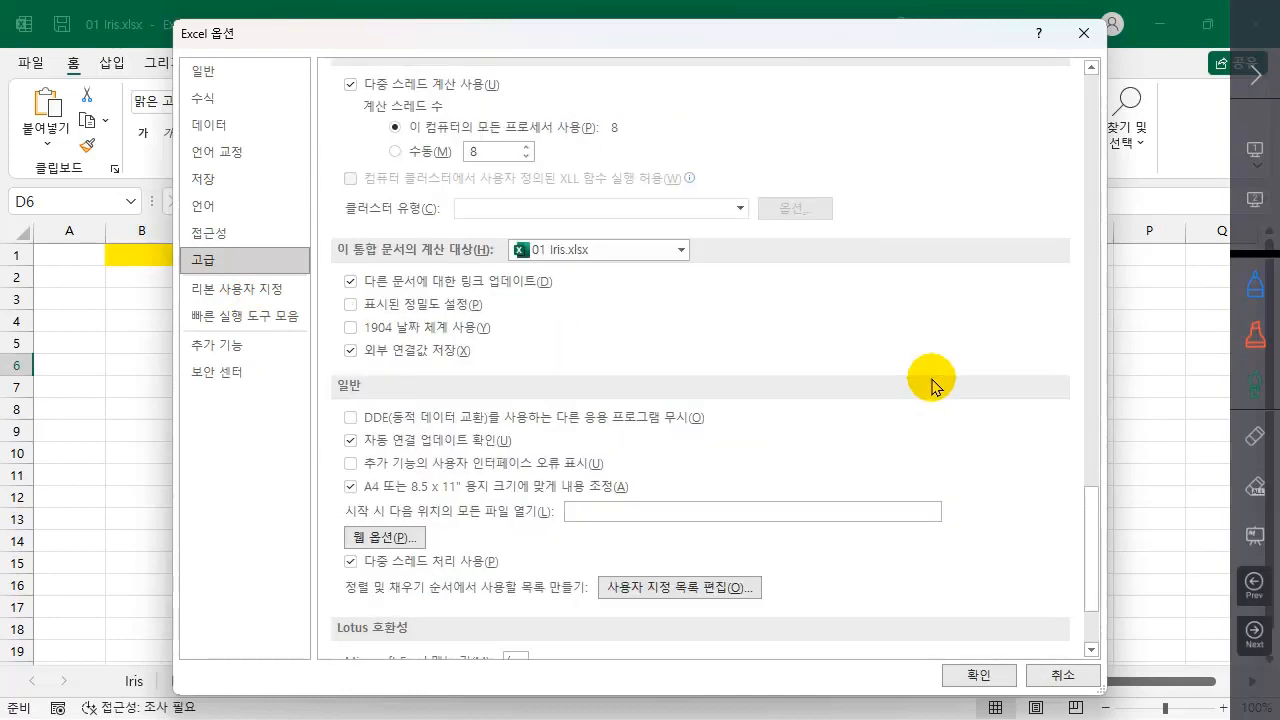
scroll(931, 387, up, 3)
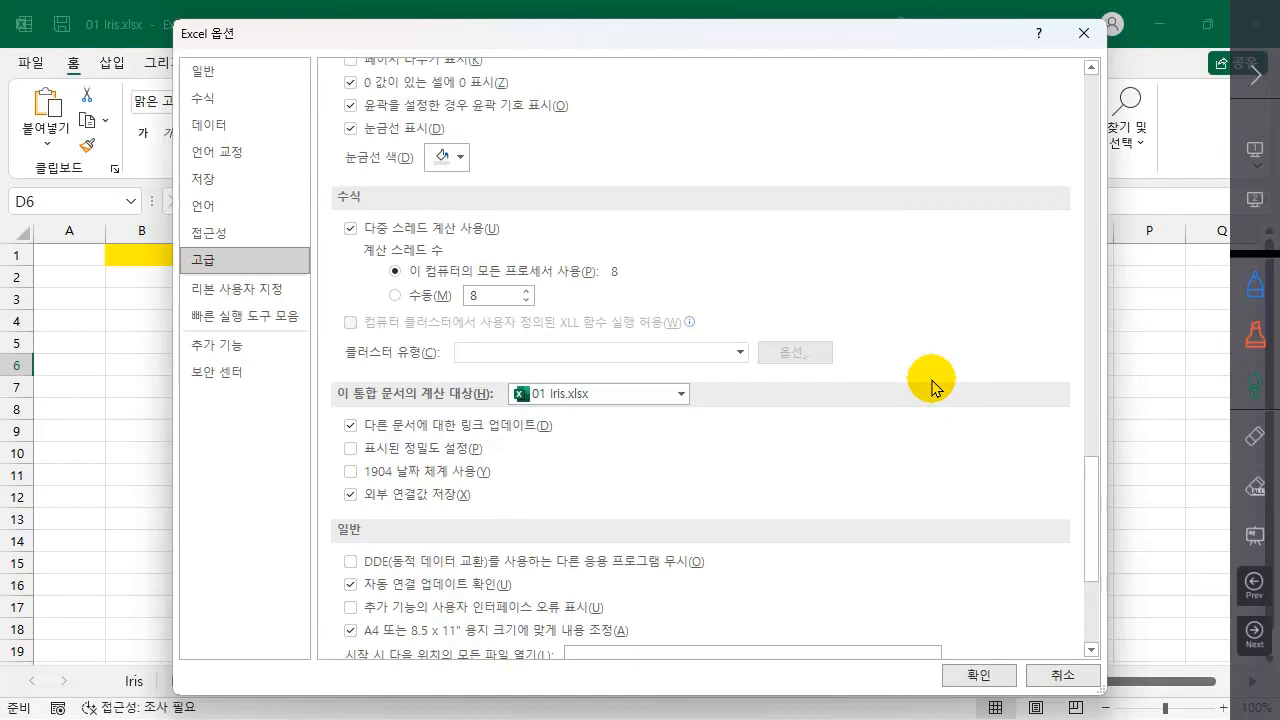
scroll(931, 387, up, 4)
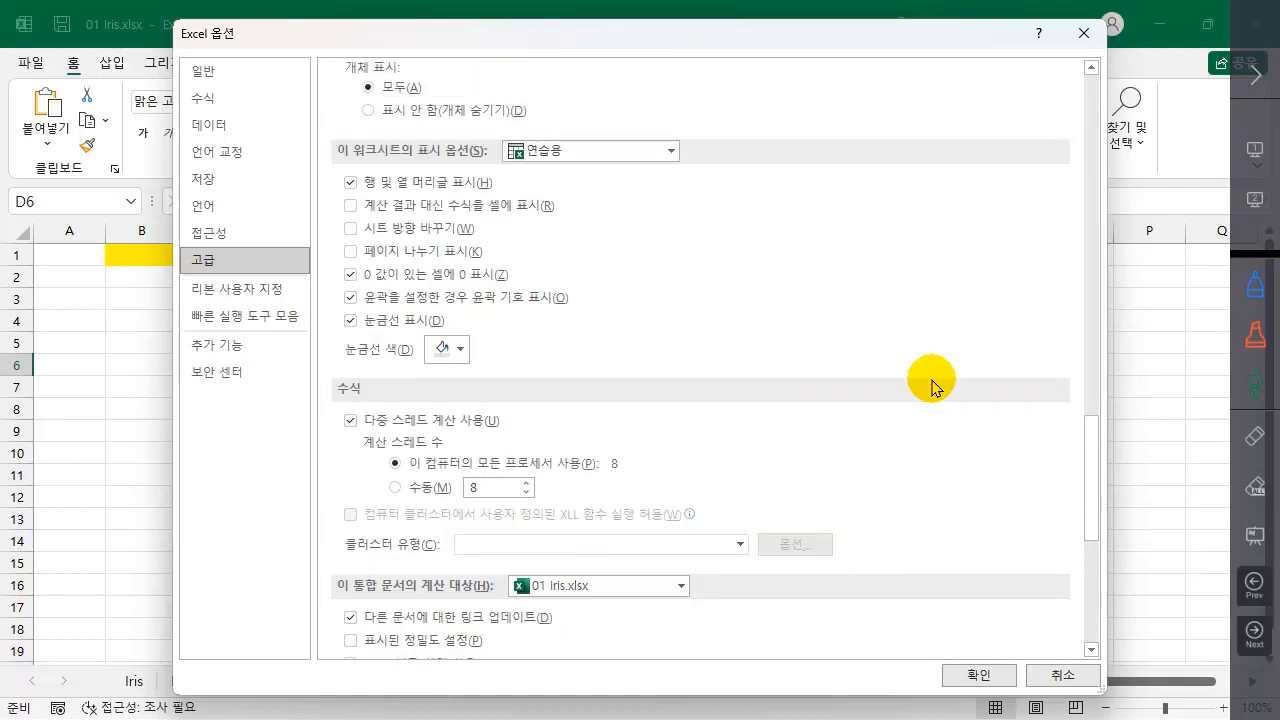
scroll(931, 387, down, 1)
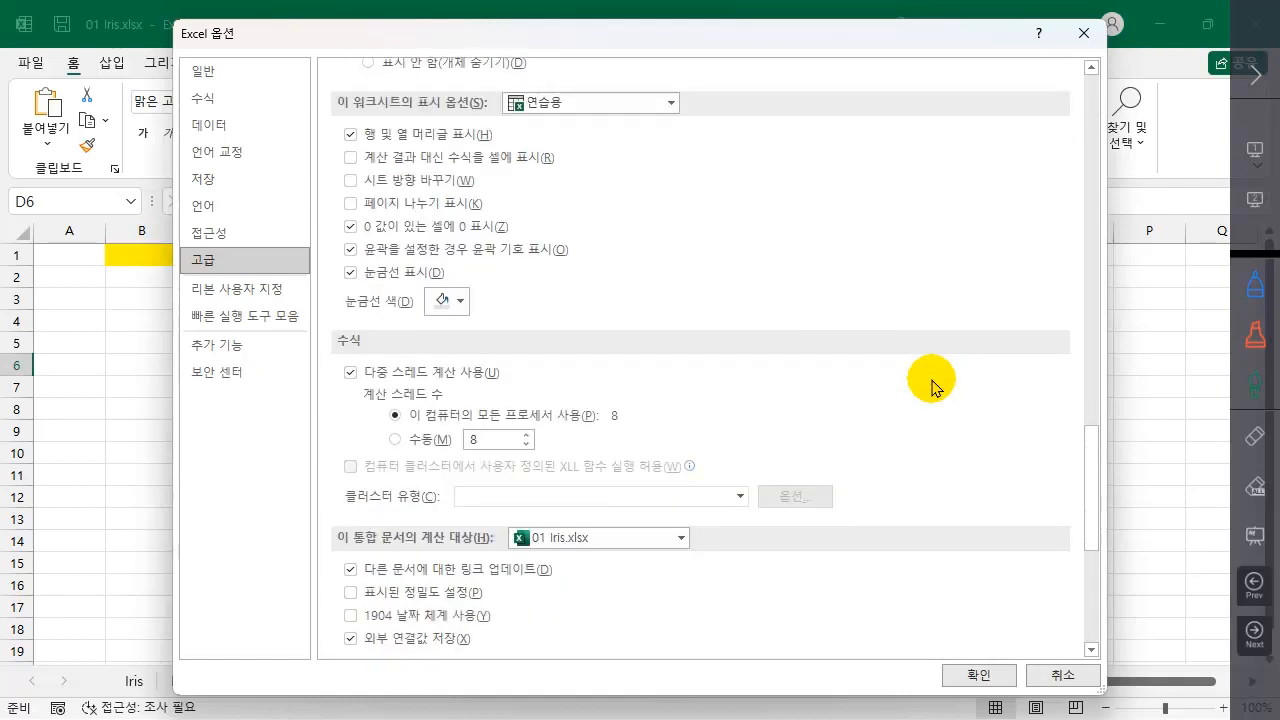
scroll(931, 387, up, 13)
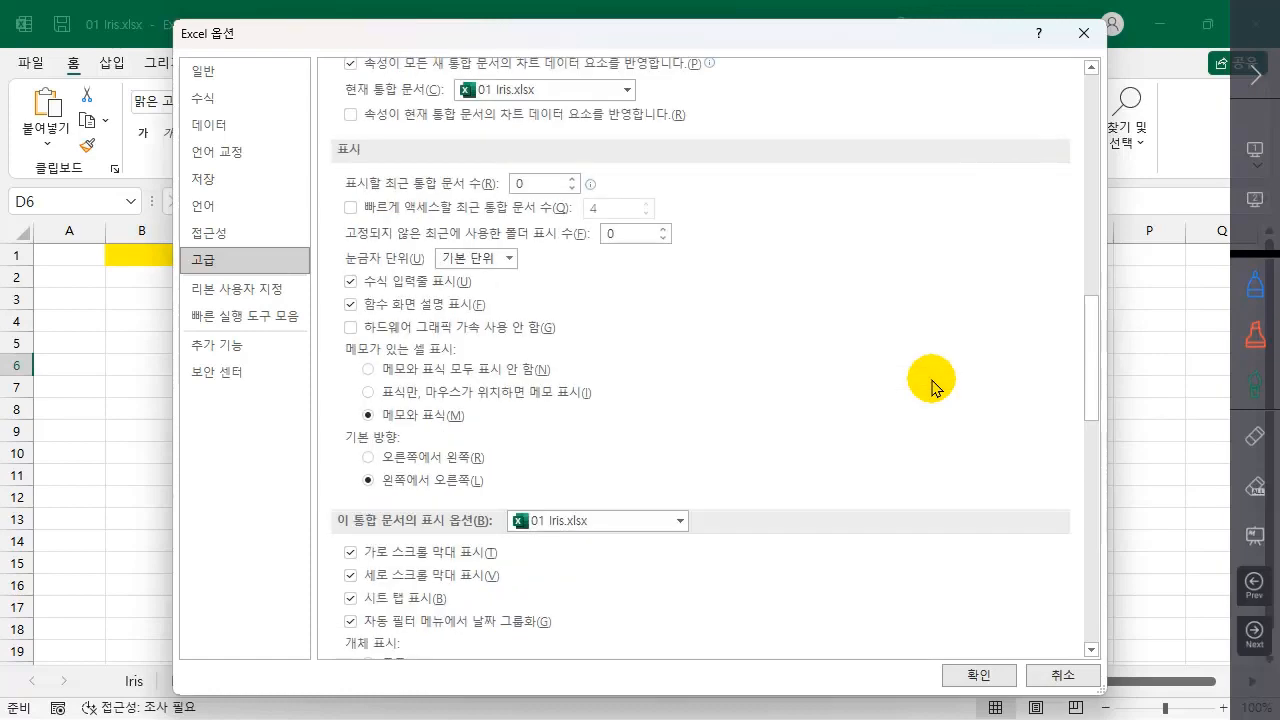
scroll(931, 387, up, 2)
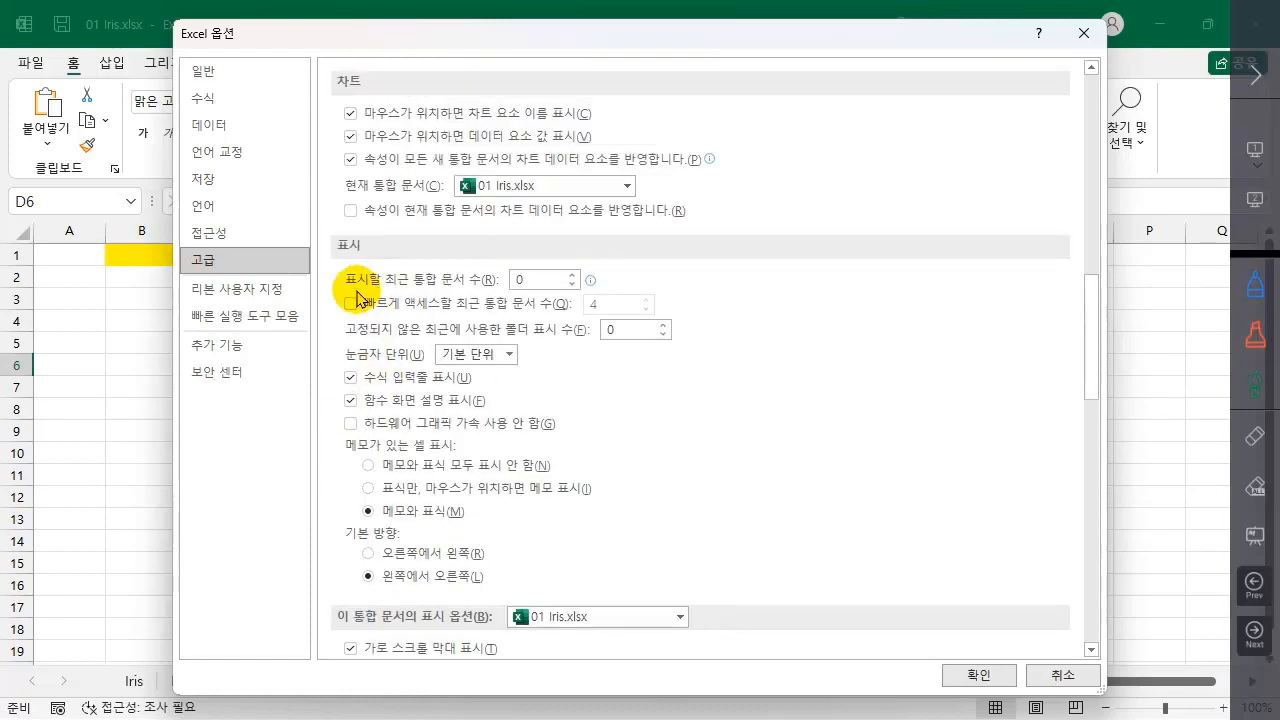
- Underline the 표시할 최근 통합 문서 수 setting with the green highlighter, cancel the options and erase the marking
click(1254, 382)
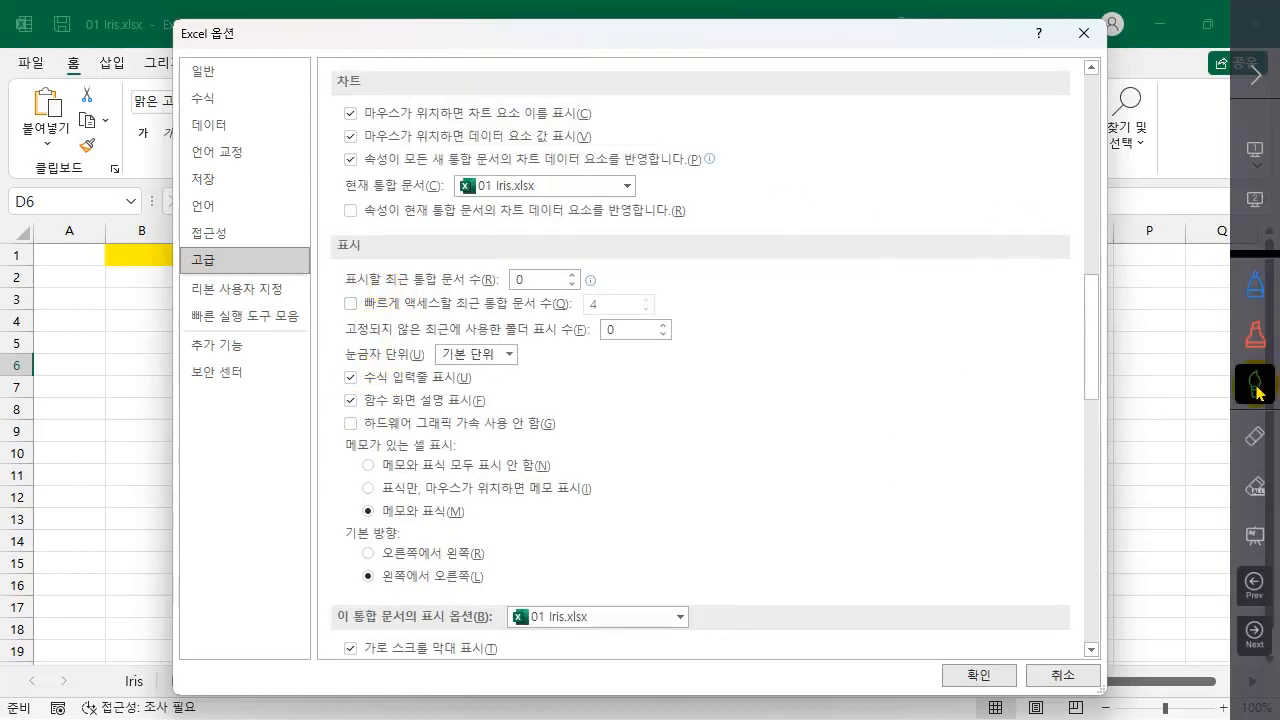
drag(328, 292, 645, 293)
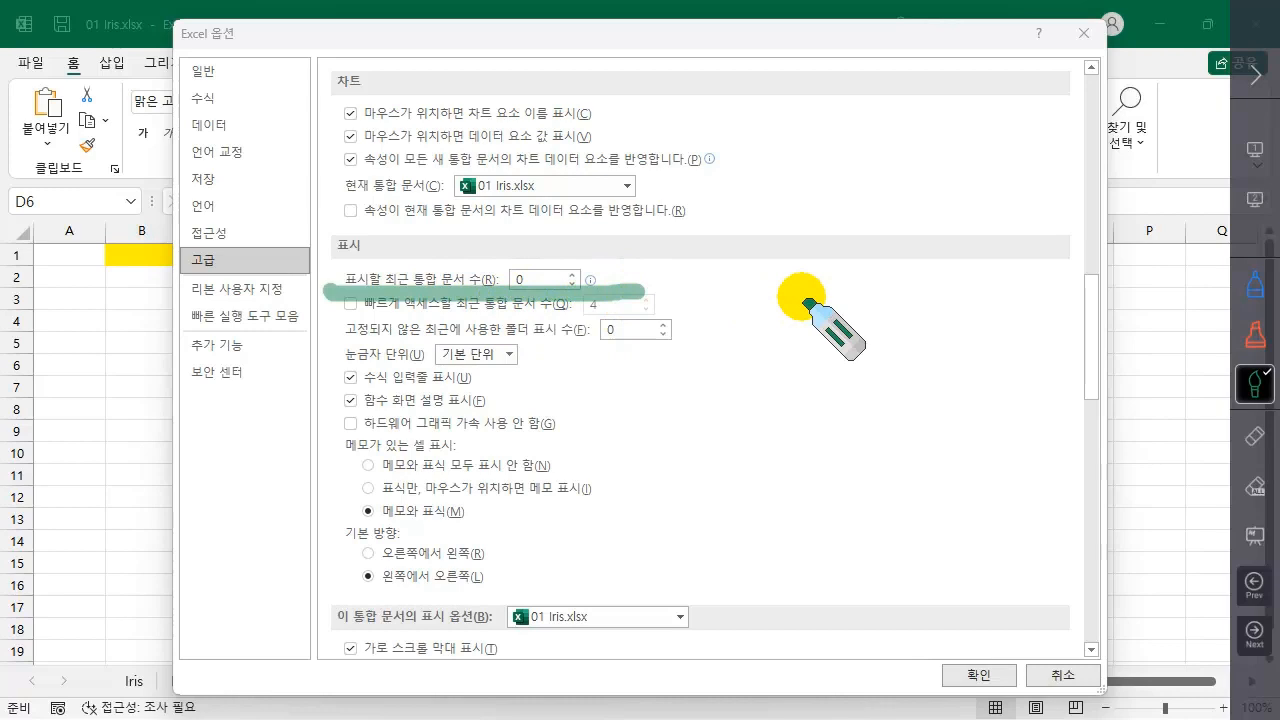
click(1062, 676)
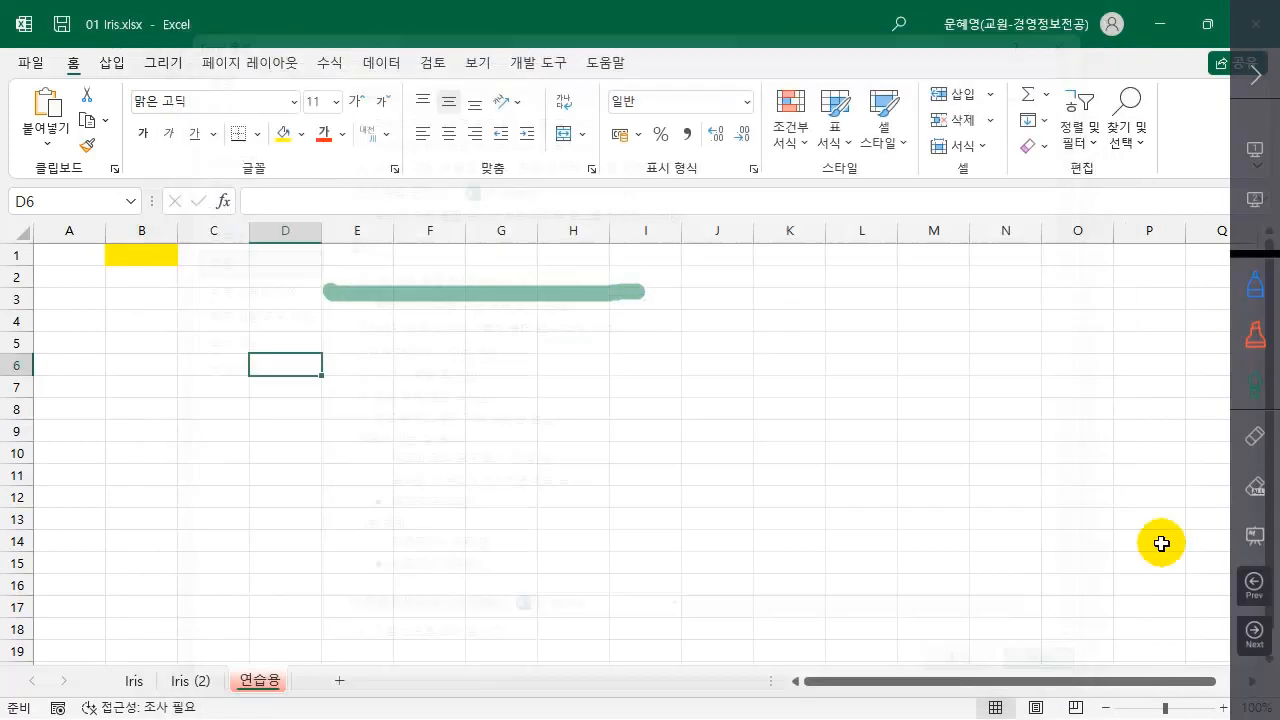
click(1252, 485)
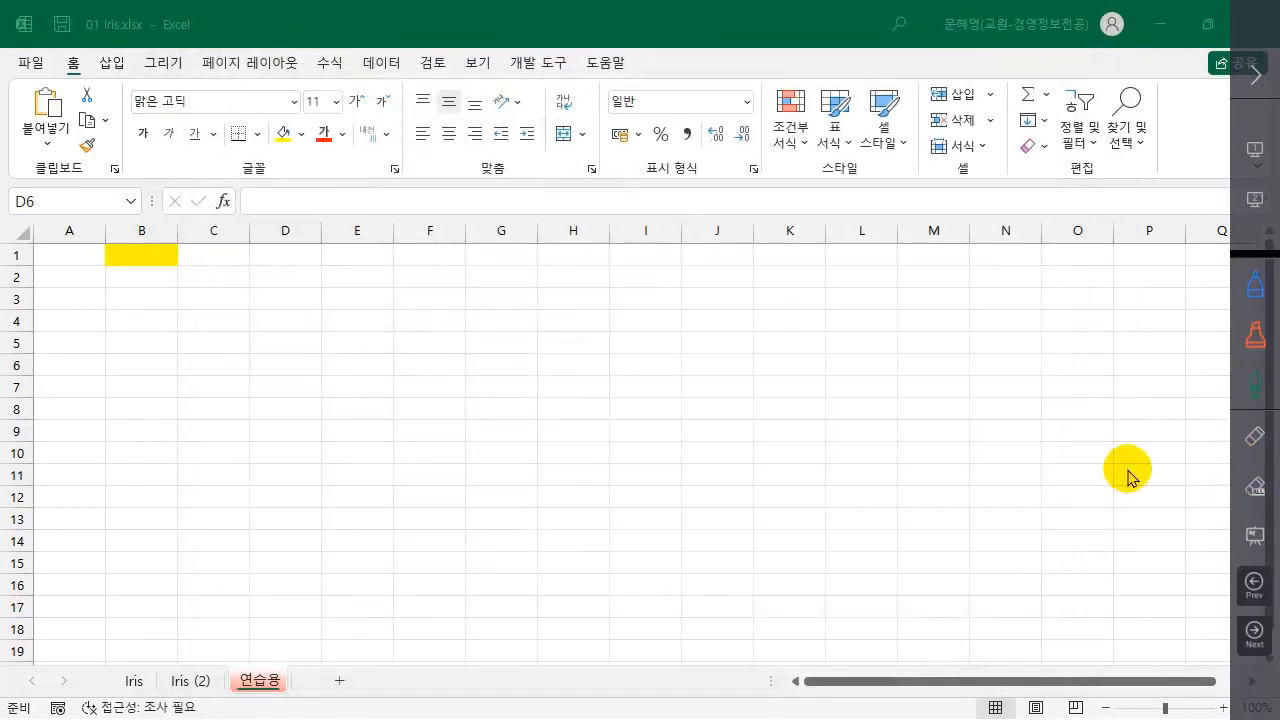
- Open the 계정 page to review the user and Office product information
click(27, 66)
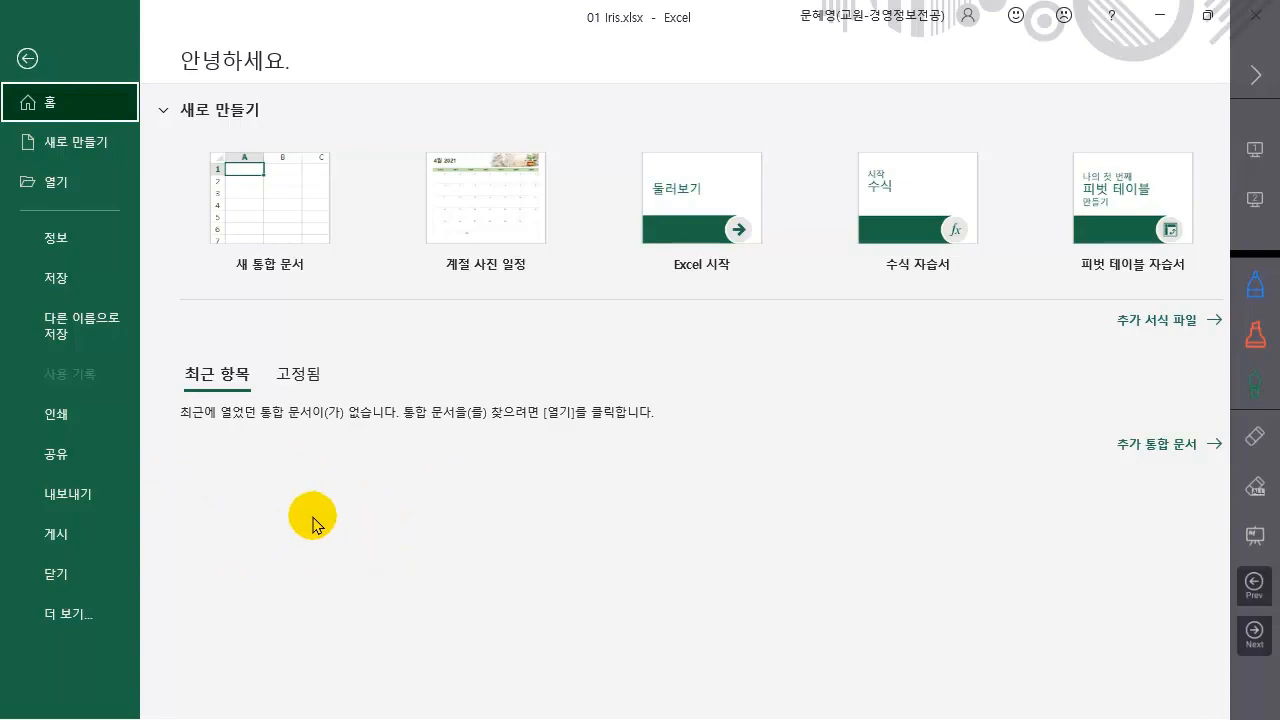
click(86, 614)
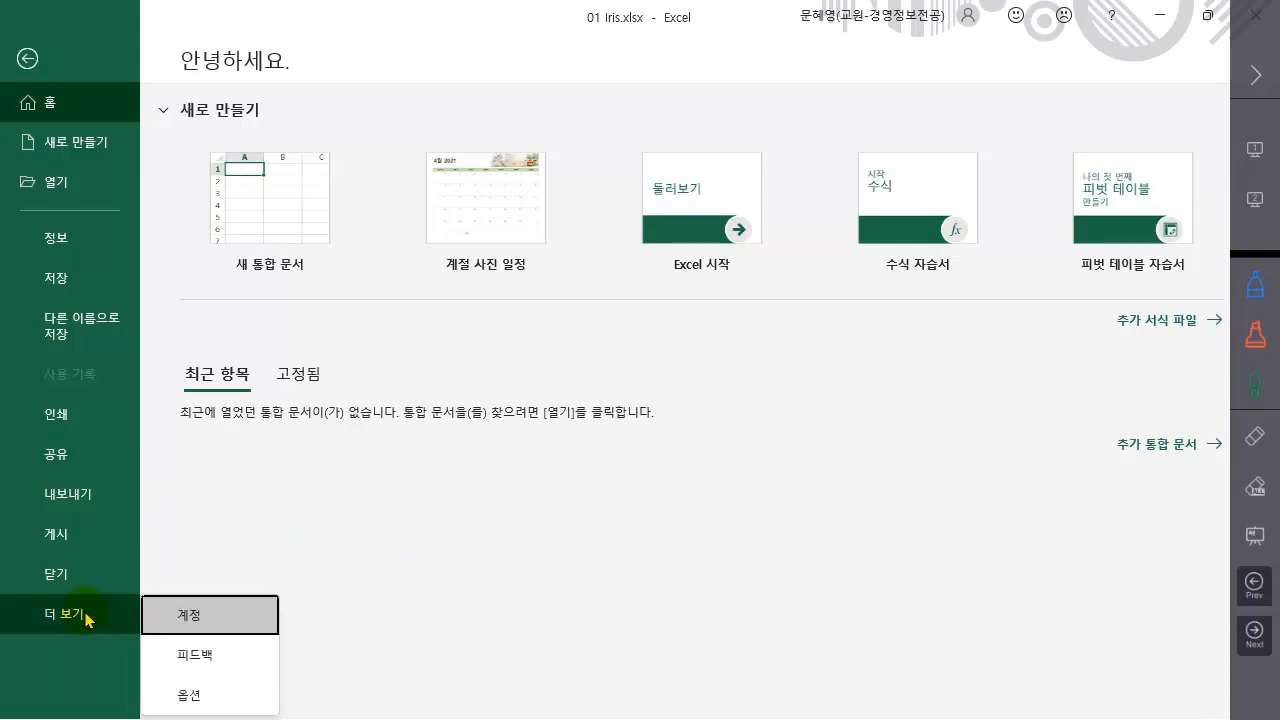
click(199, 625)
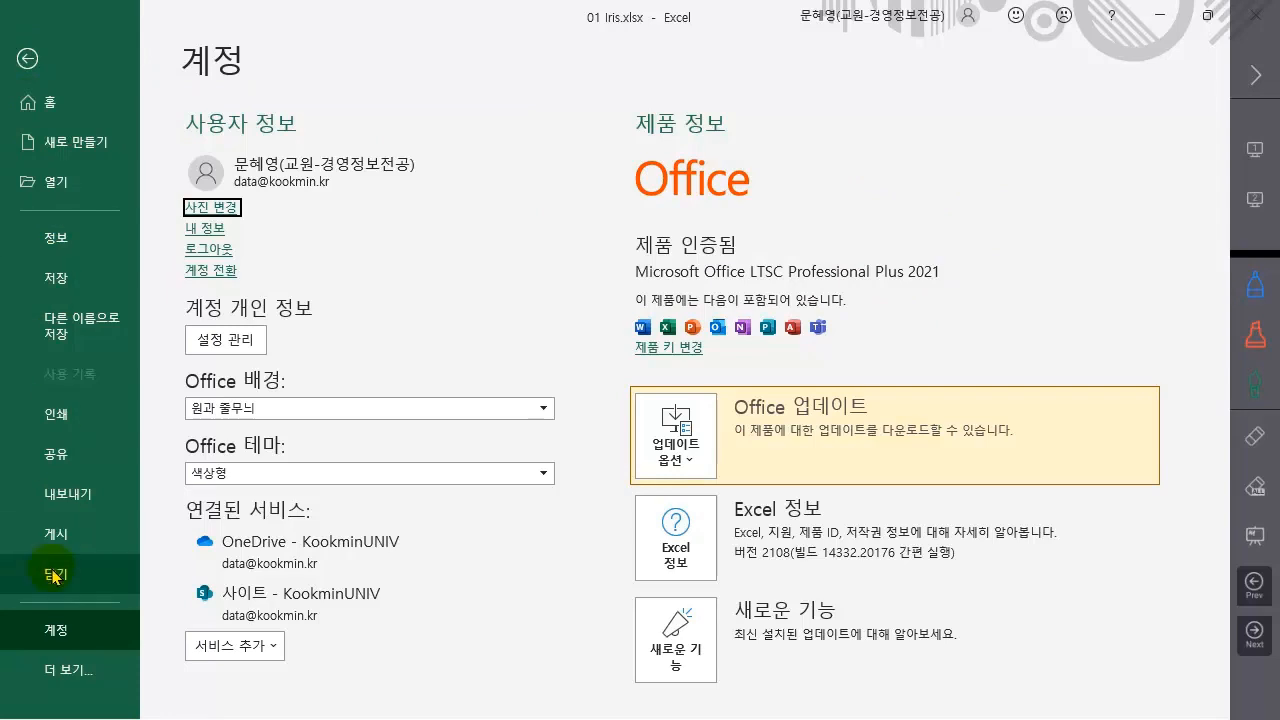
- Reopen the Excel options and show the 리본 사용자 지정 settings
click(65, 677)
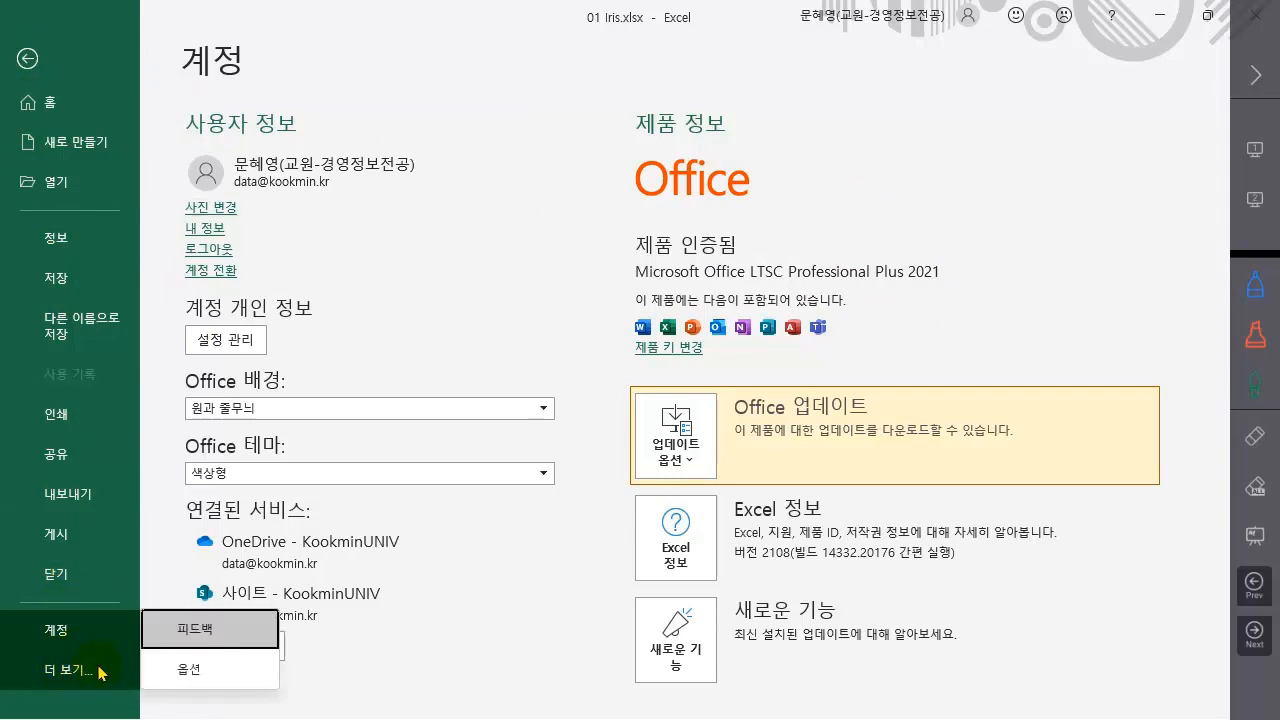
click(191, 668)
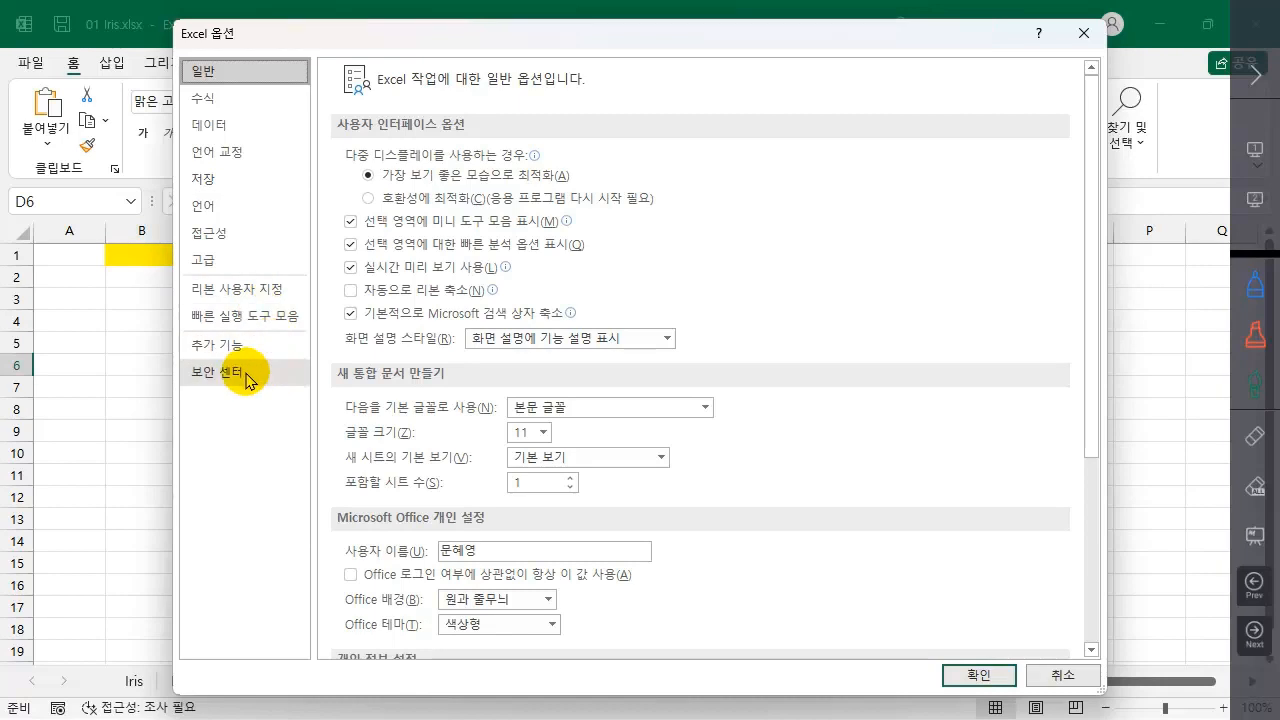
click(272, 298)
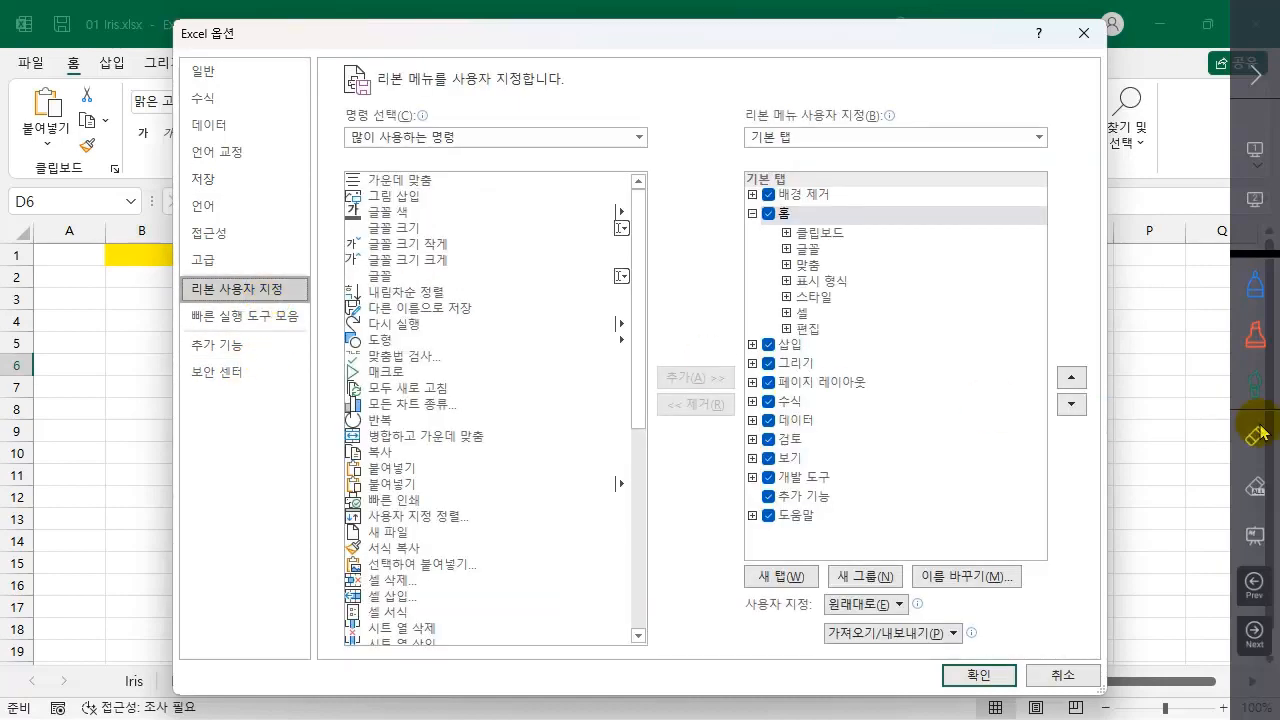
- Mark the 개발 도구 and 그리기 entries in the ribbon tab list with the green highlighter, and erase the markings
click(1253, 378)
drag(725, 492, 862, 494)
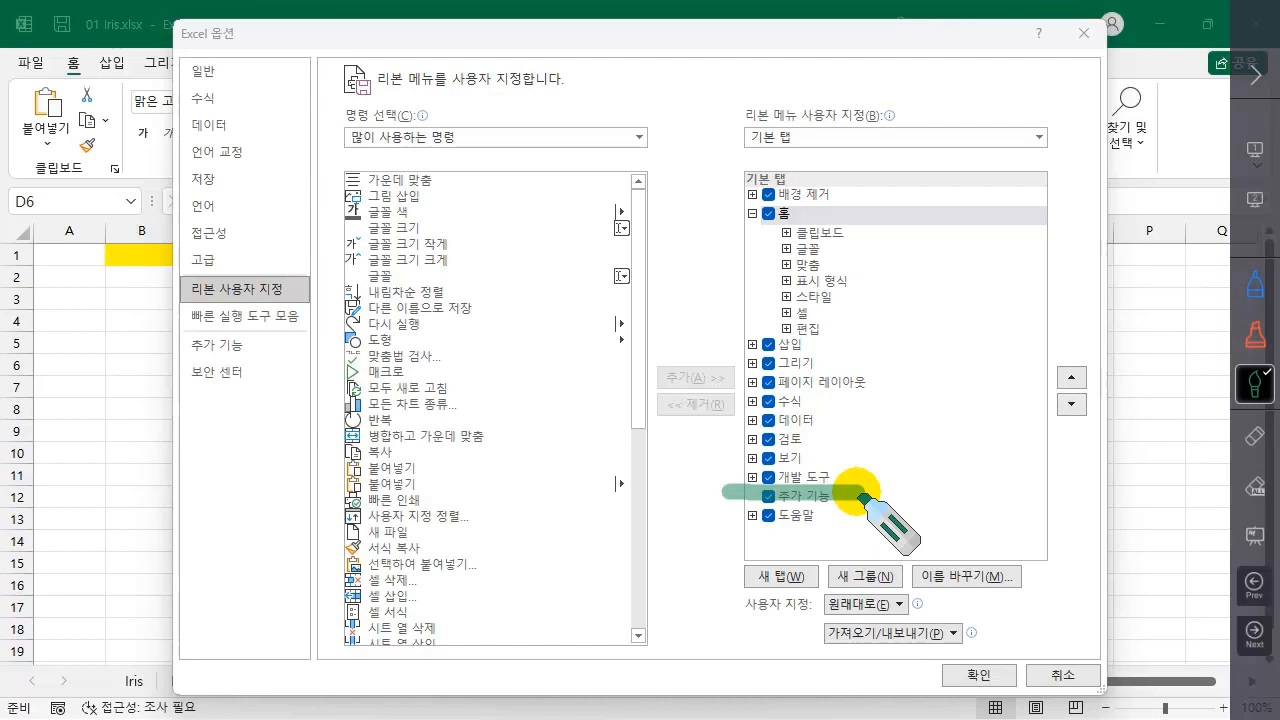
mouse_move(862, 494)
mouse_down()
mouse_move(860, 462)
mouse_move(712, 462)
mouse_move(714, 496)
mouse_move(732, 494)
mouse_up()
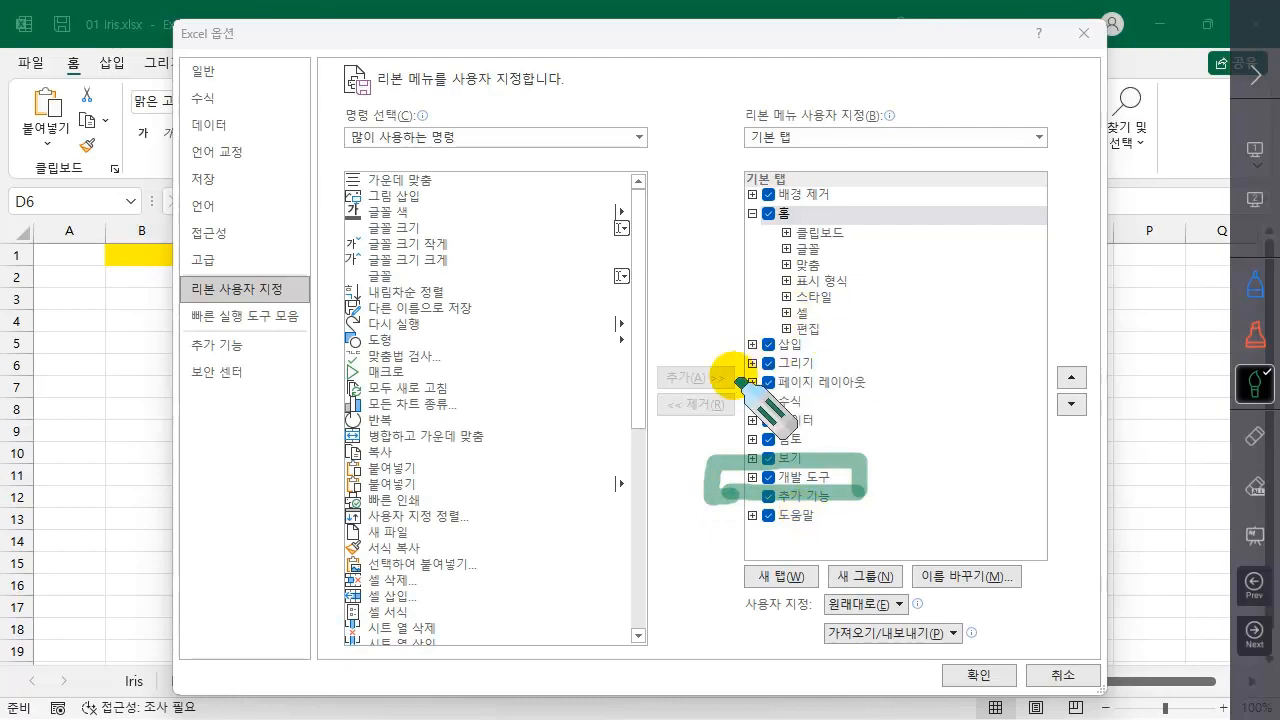
drag(720, 376, 850, 378)
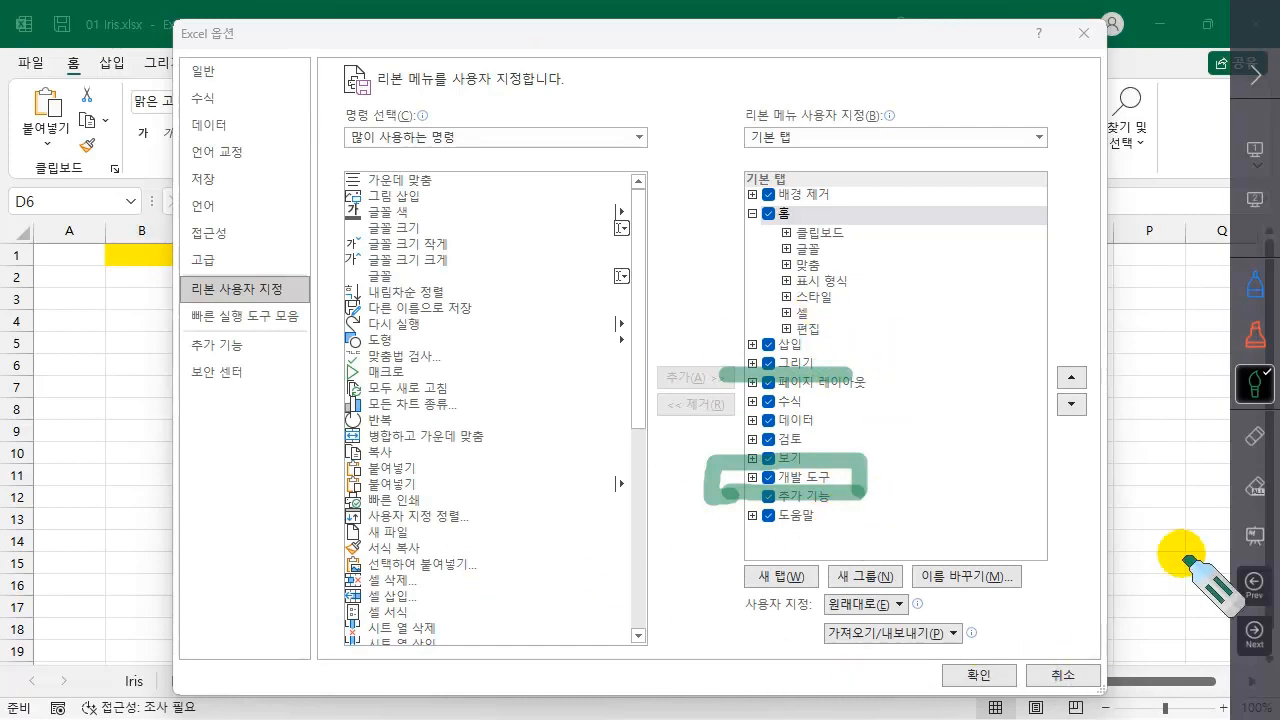
click(1254, 488)
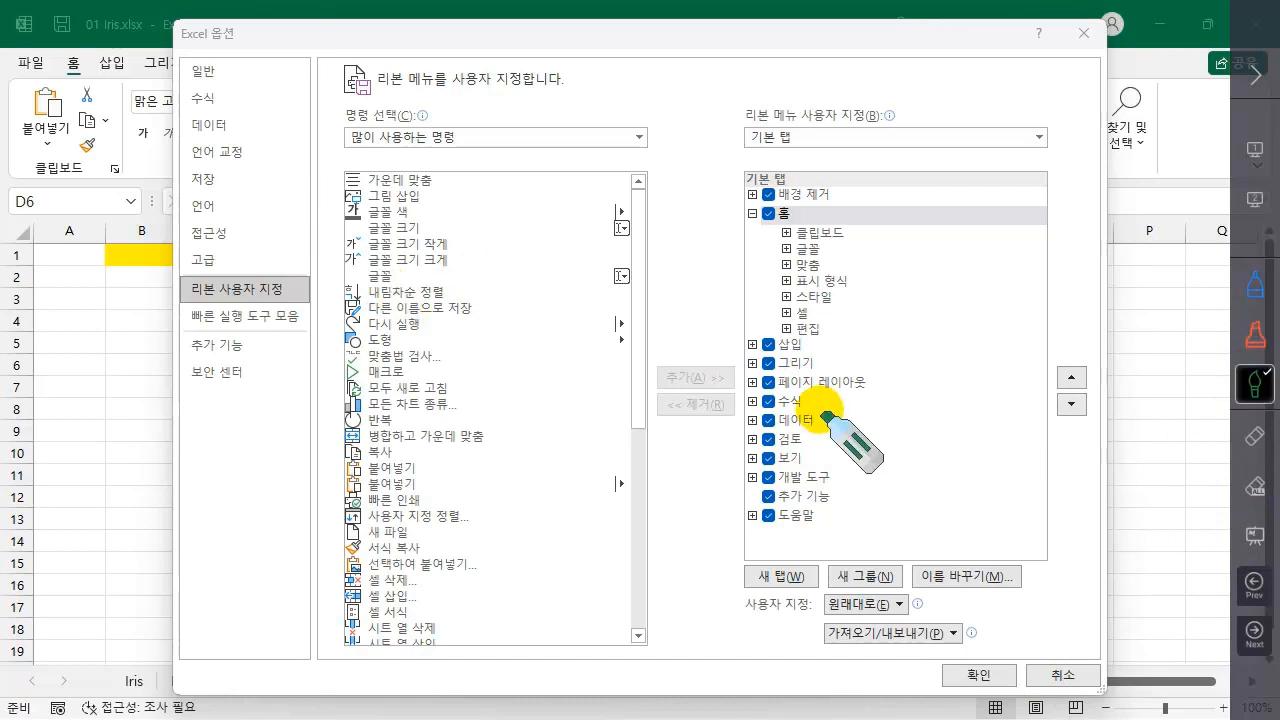
key(Escape)
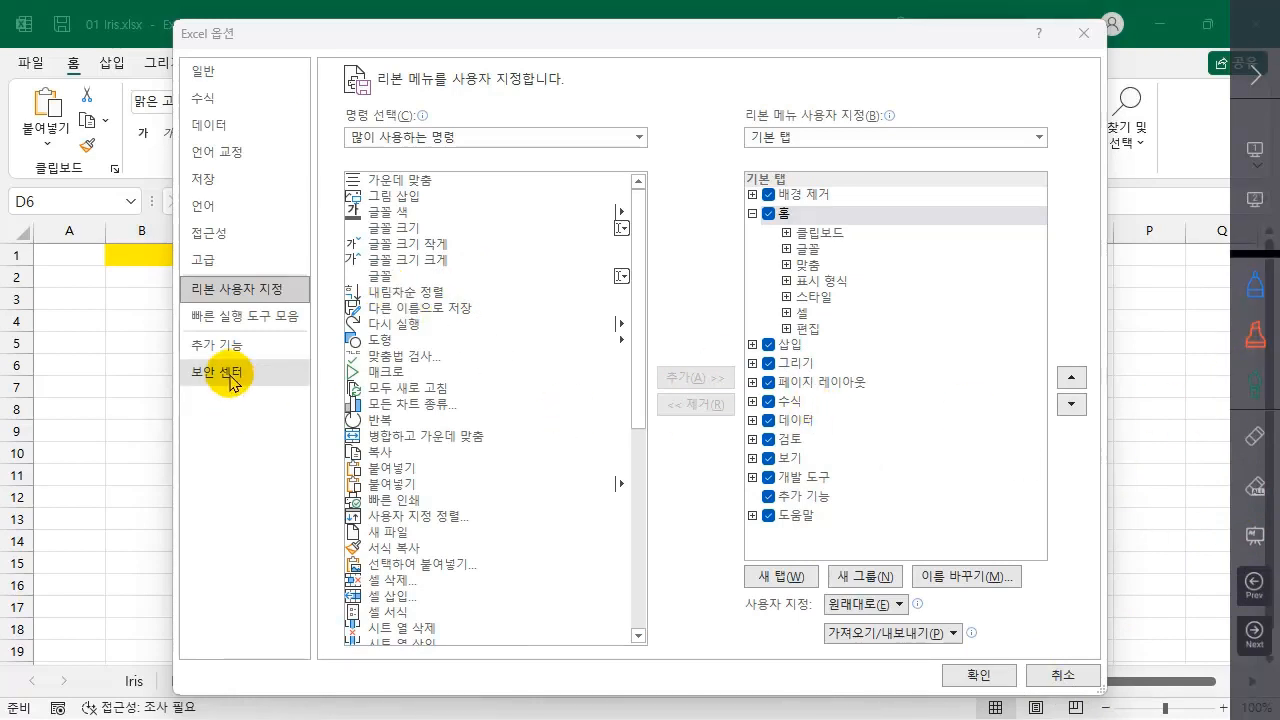
- View the 보안 센터 and 빠른 실행 도구 모음 settings and return to 리본 사용자 지정
click(232, 383)
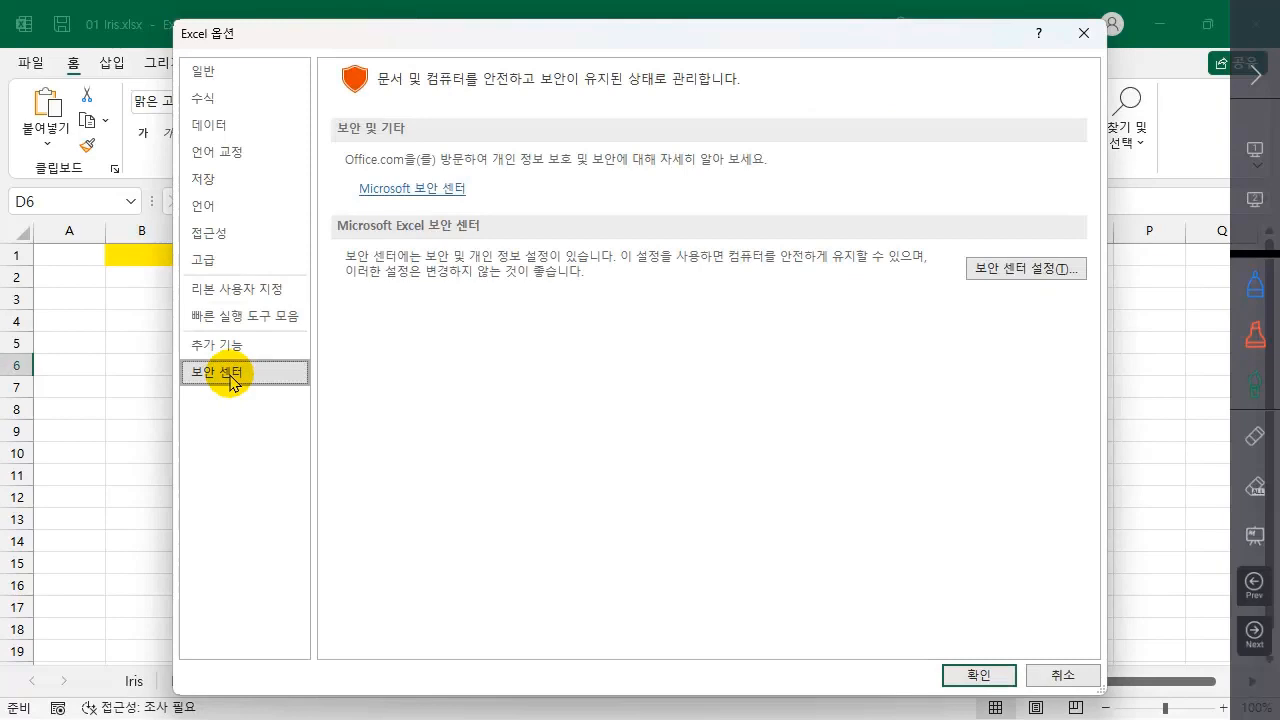
click(258, 319)
click(258, 291)
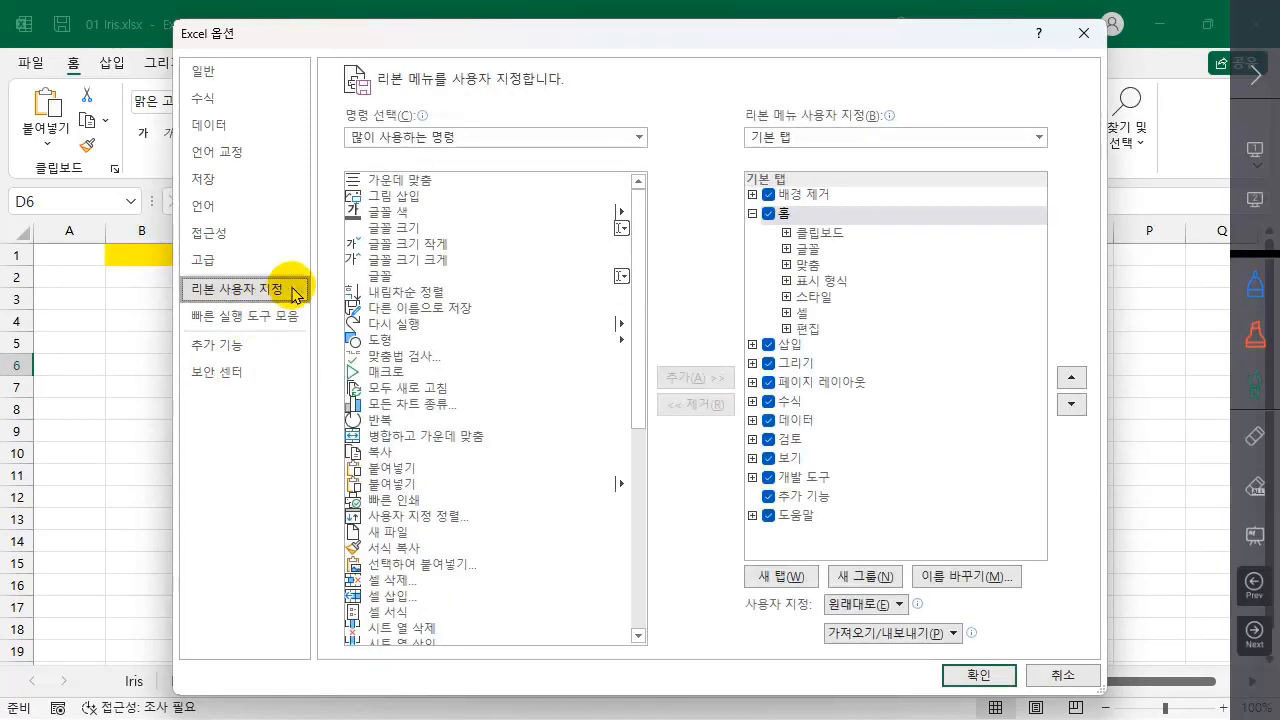
- Create a custom ribbon tab after 도움말 and rename it with the person's full name
mouse_move(868, 45)
mouse_down()
mouse_move(871, 137)
mouse_move(794, 129)
mouse_move(849, 44)
mouse_up()
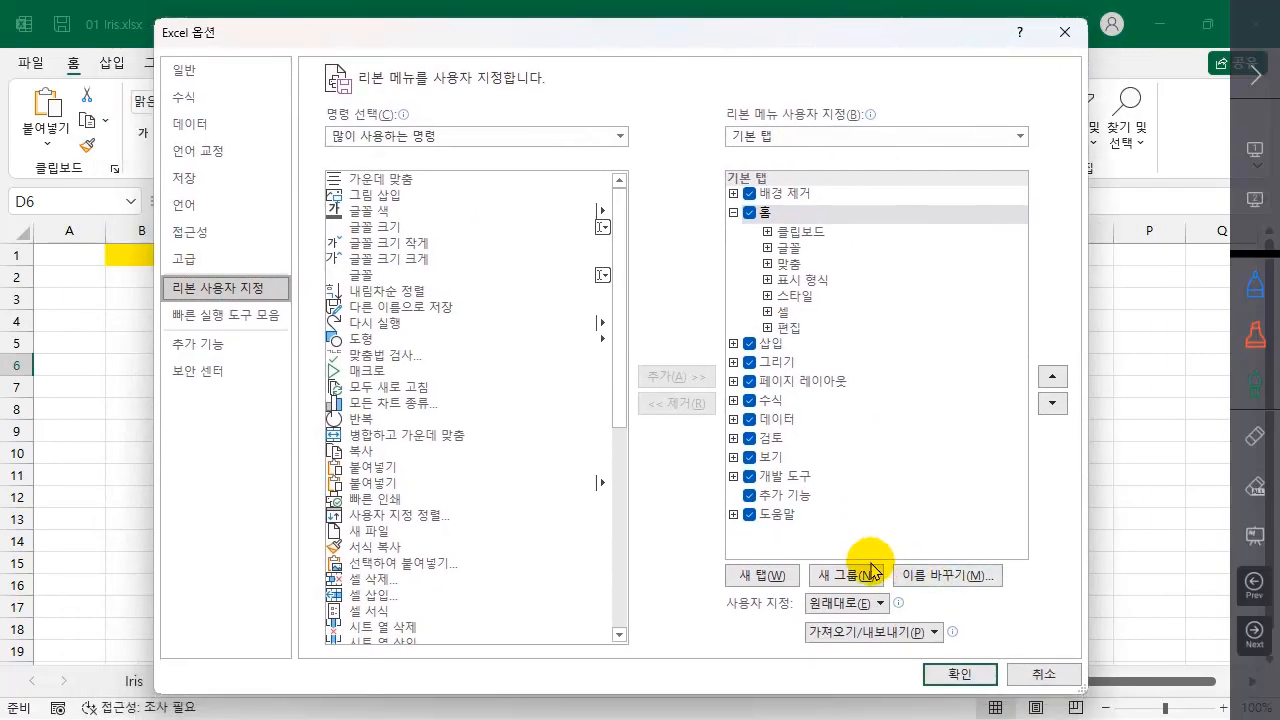
click(770, 514)
click(772, 578)
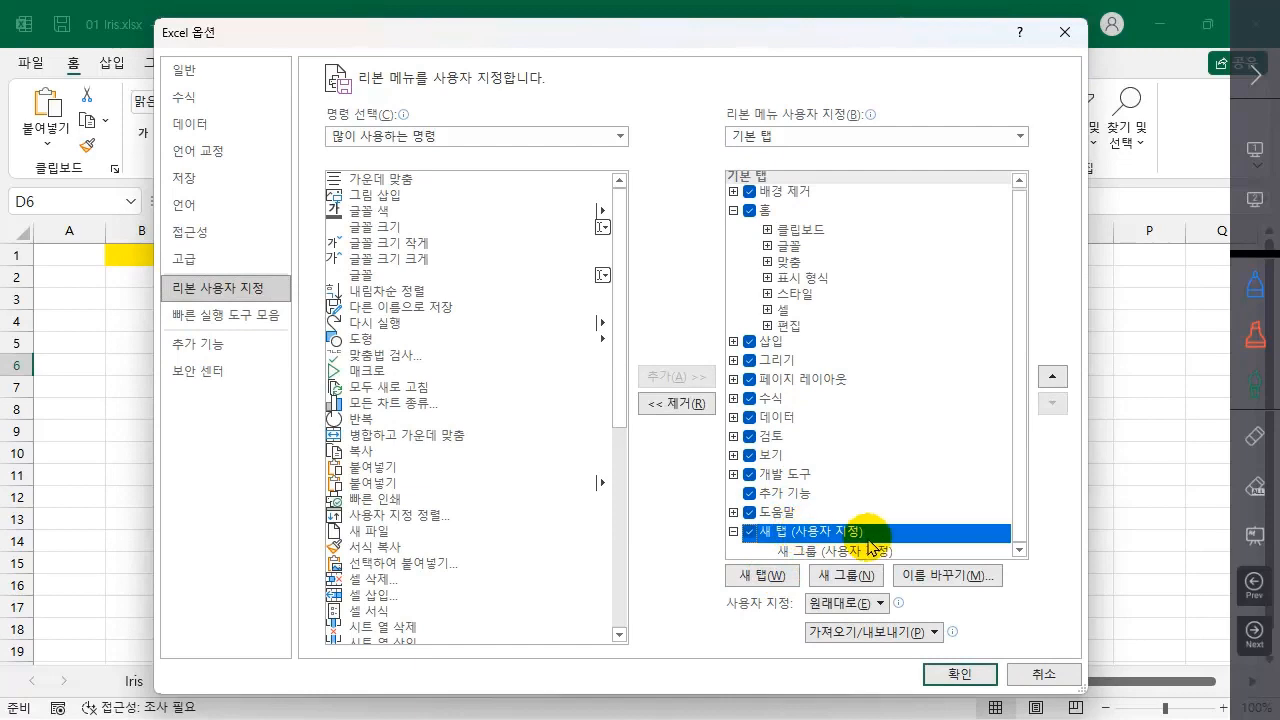
click(916, 568)
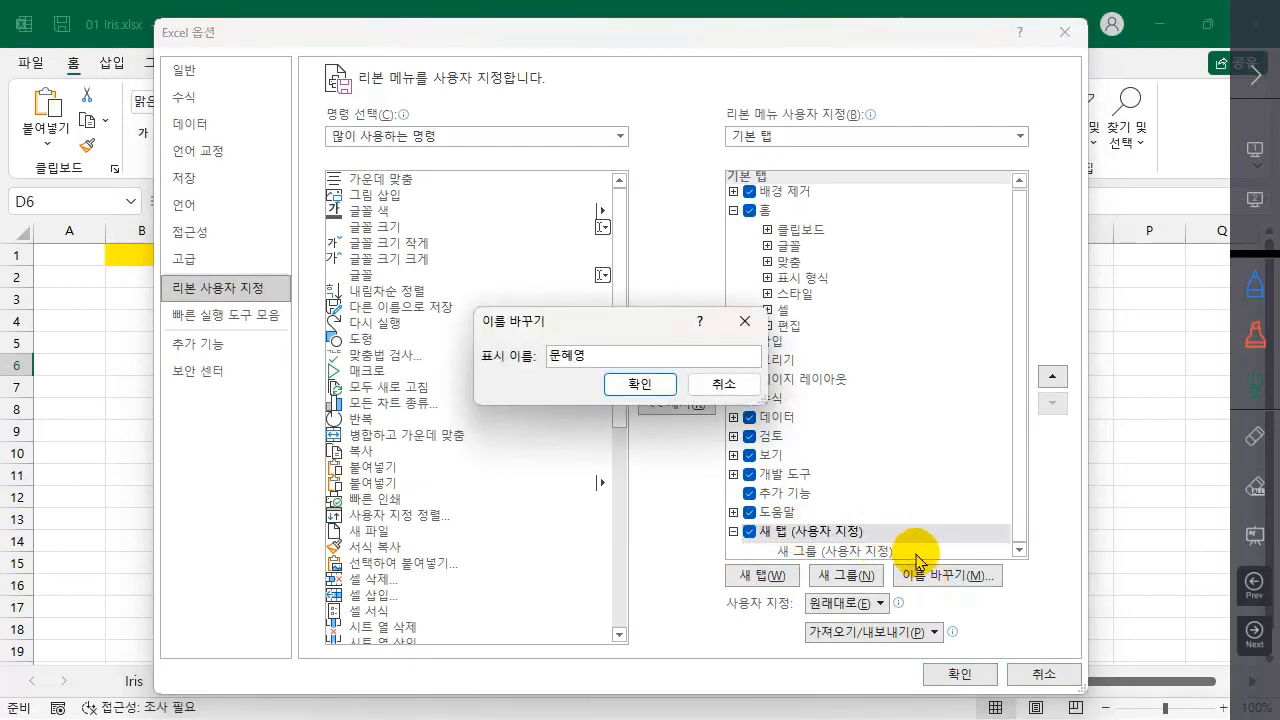
click(648, 386)
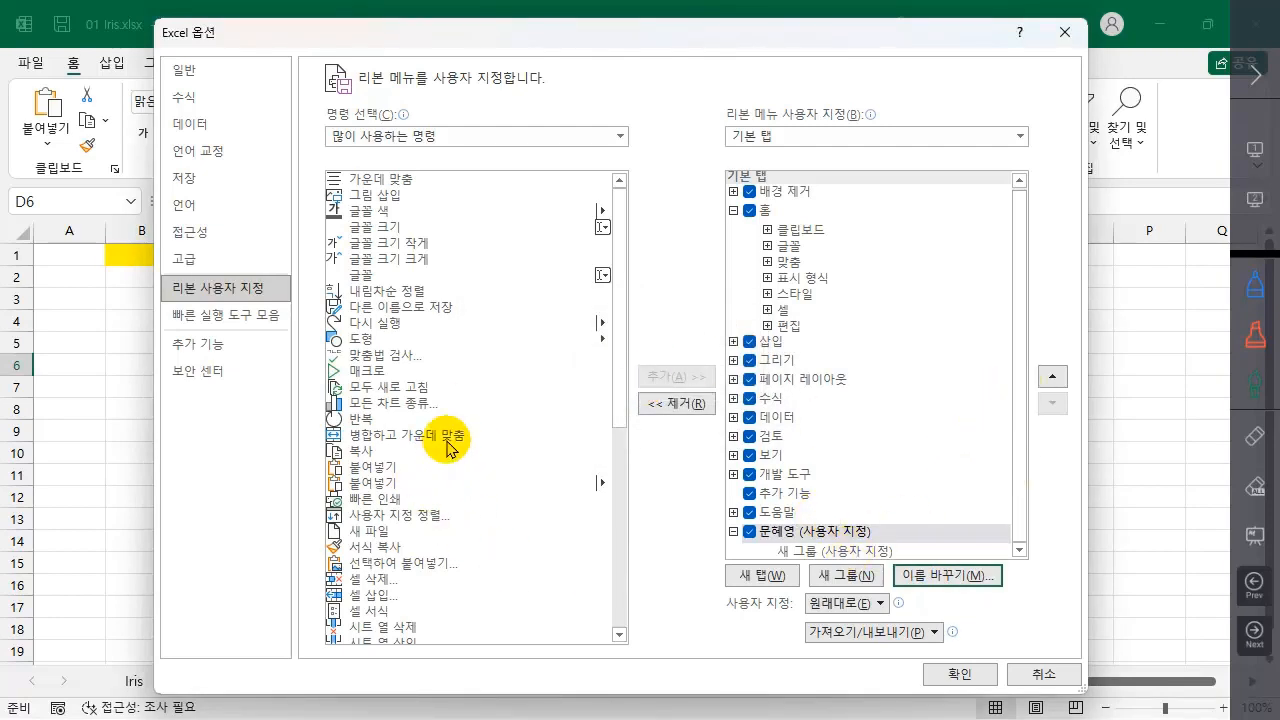
- Add the 그림 삽입 command to the custom tab's 새 그룹 and apply the ribbon customization
click(425, 402)
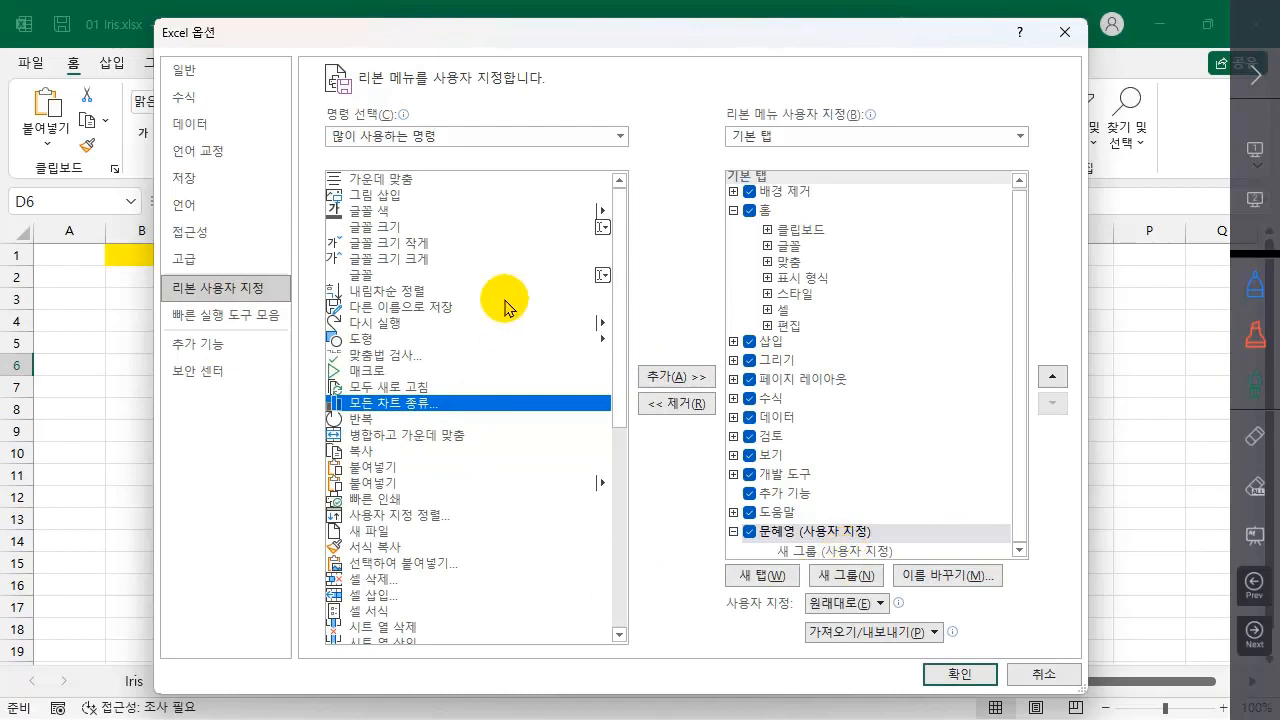
click(386, 196)
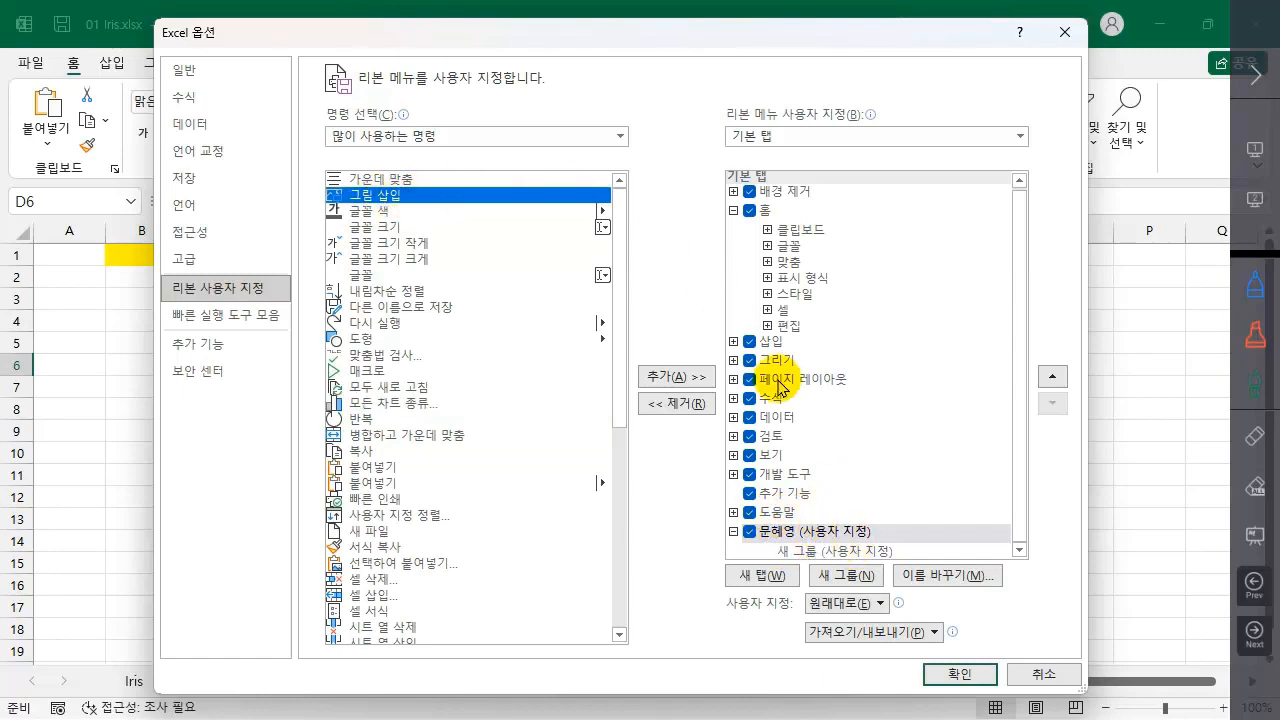
click(670, 377)
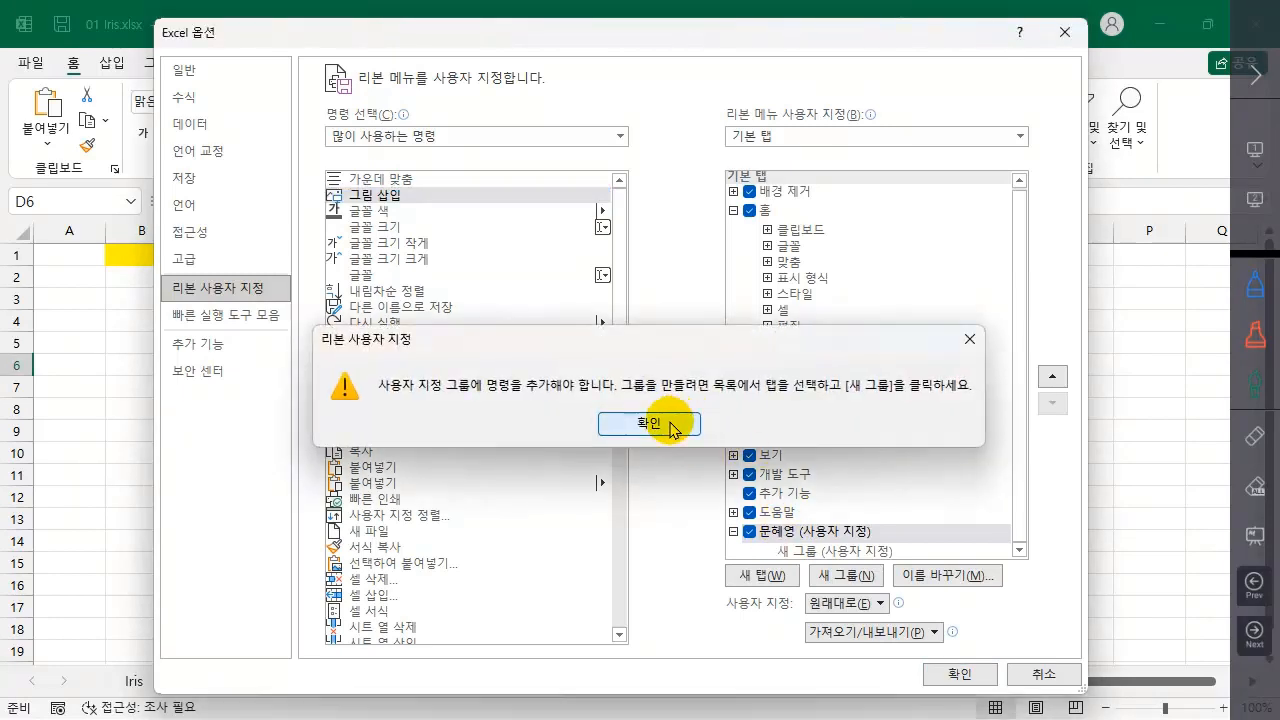
click(634, 423)
click(812, 551)
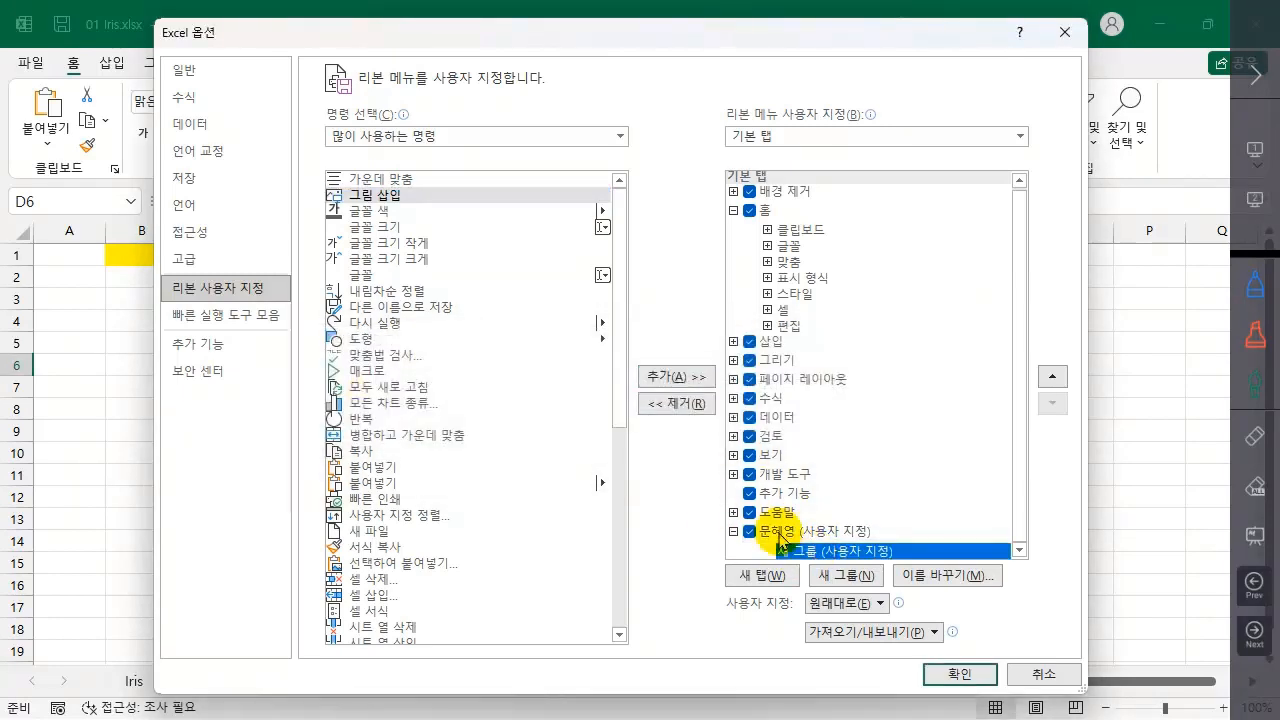
click(457, 196)
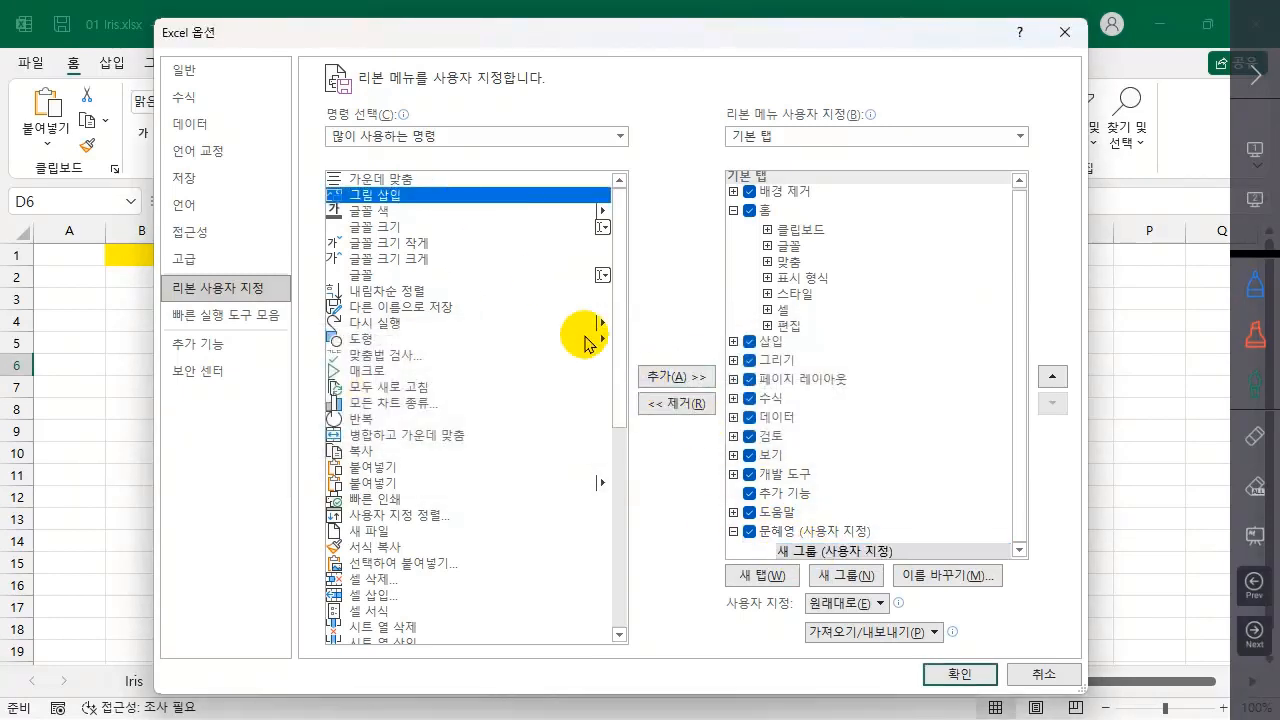
click(676, 377)
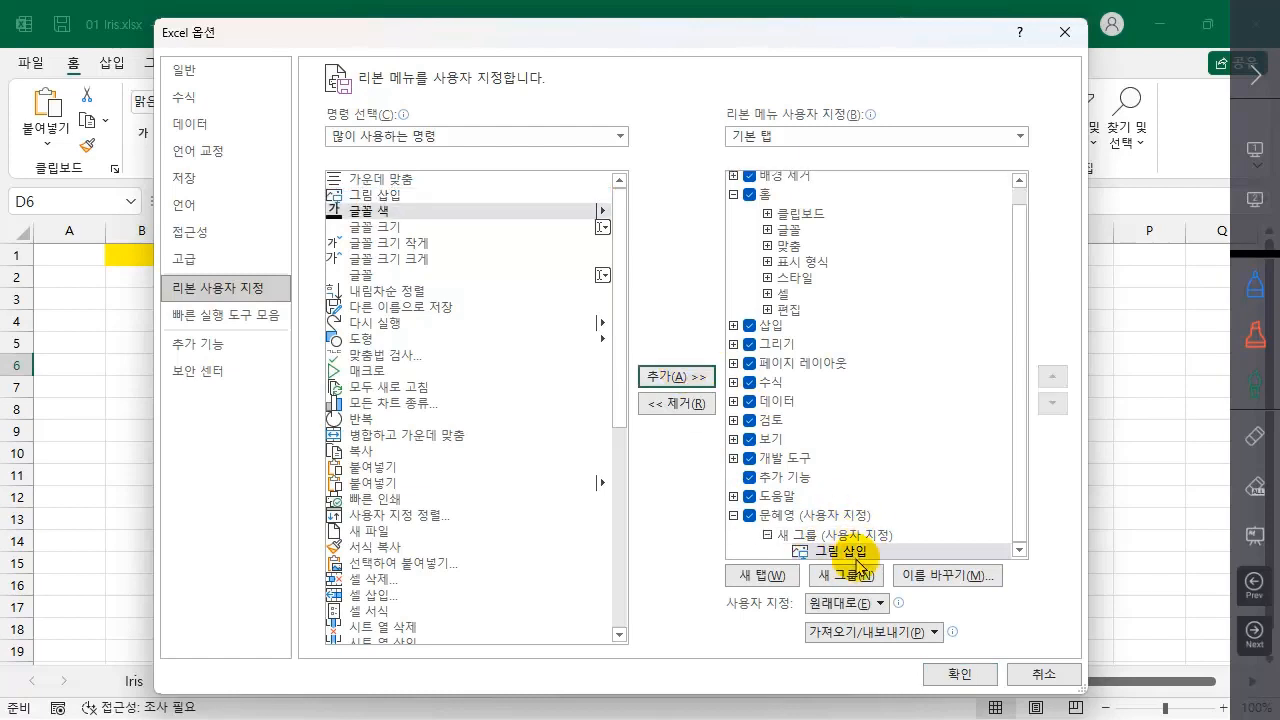
click(958, 676)
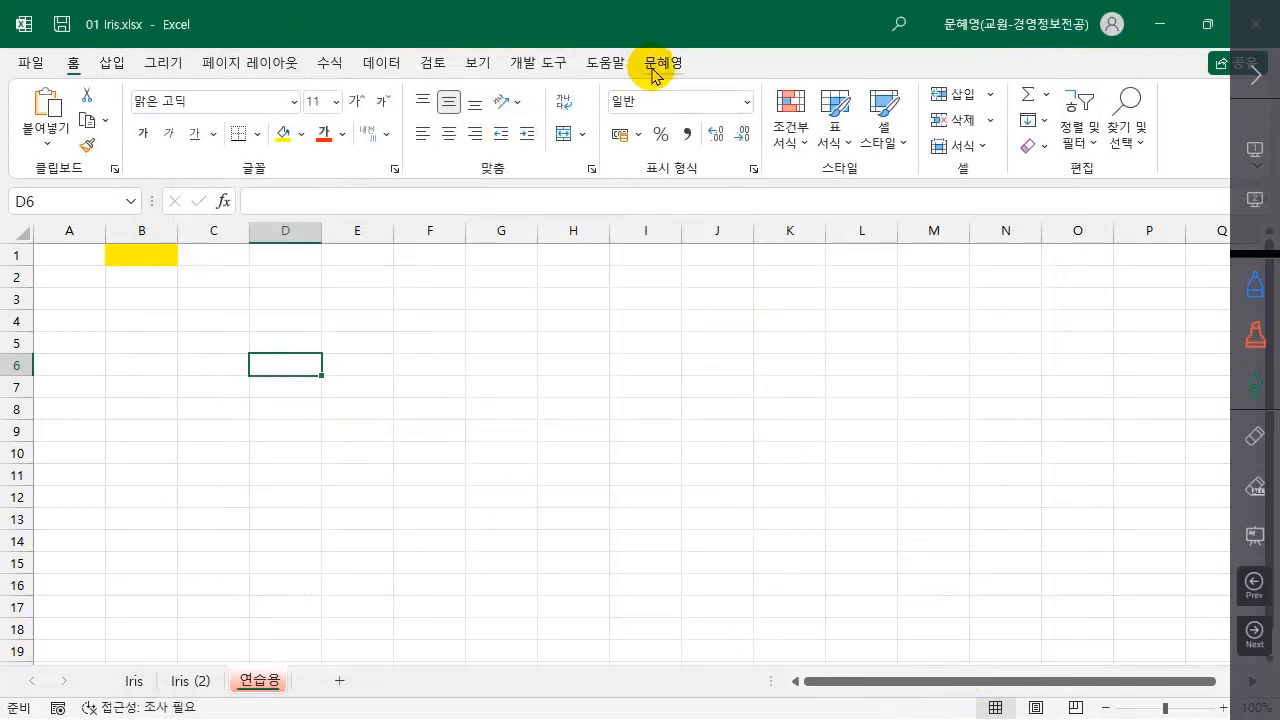
- Display the new custom ribbon tab and inspect the picture command in its 새 그룹
click(664, 64)
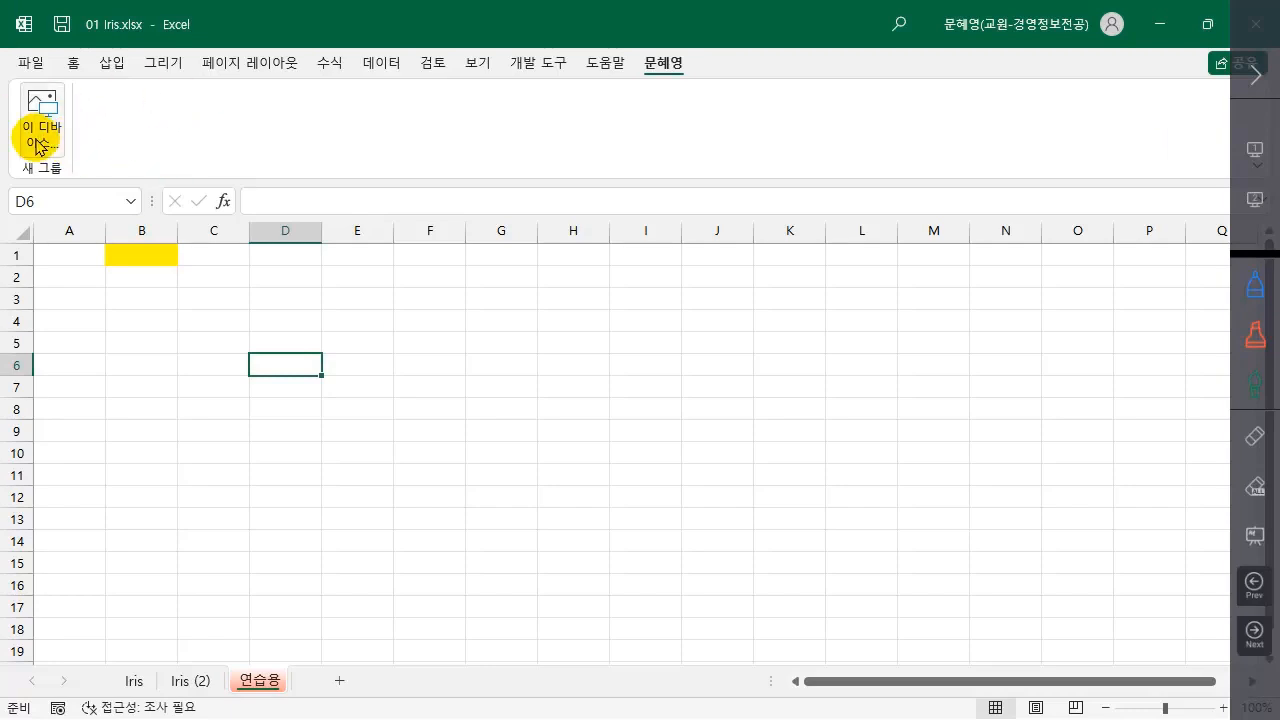
right_click(38, 146)
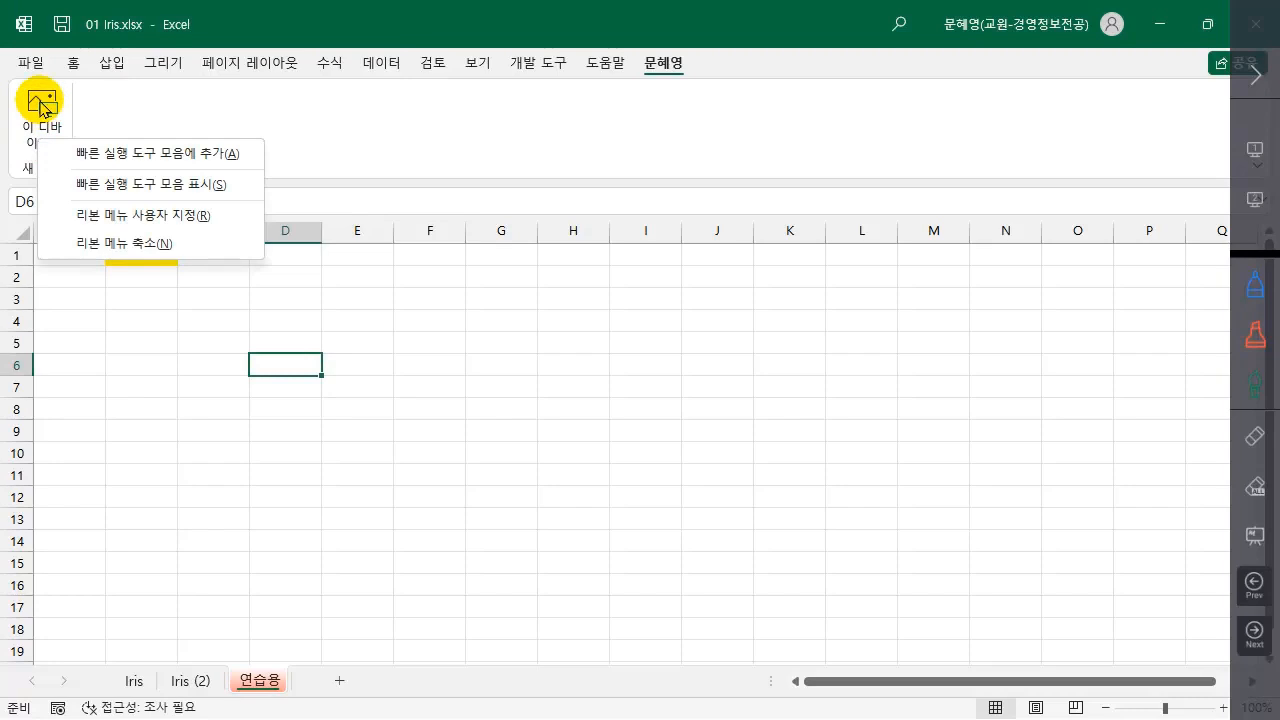
click(290, 248)
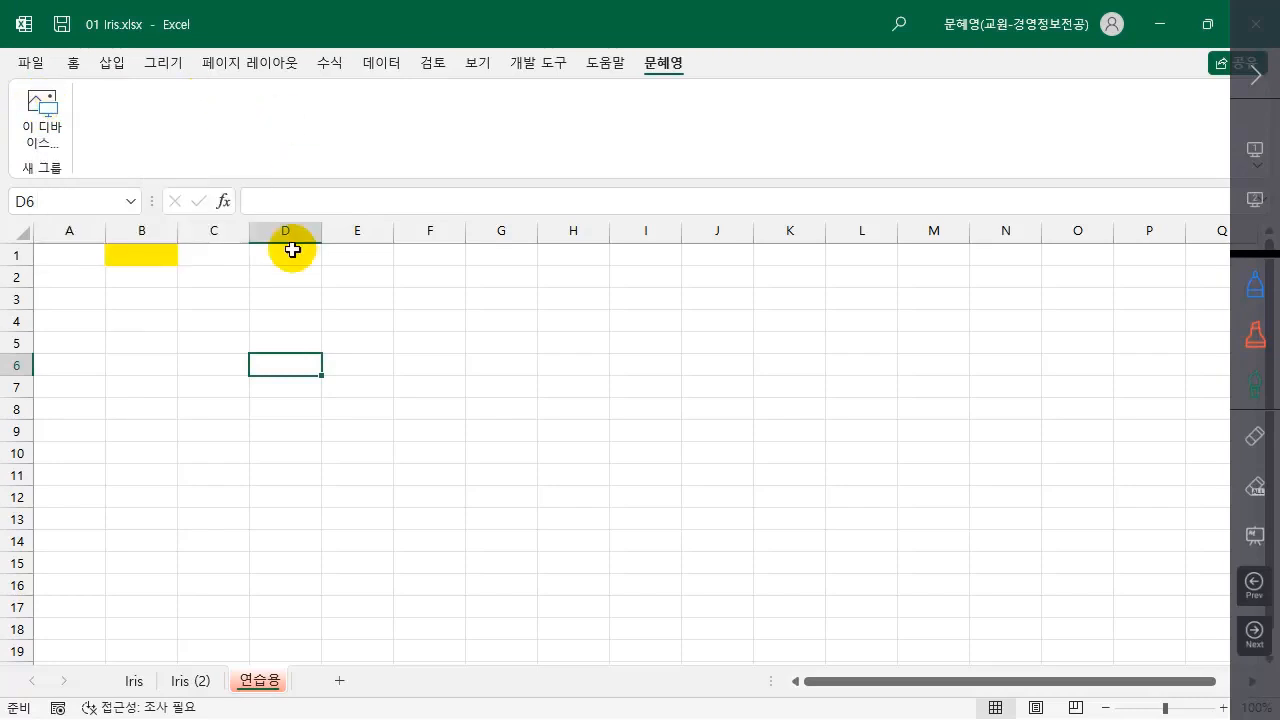
- Reopen the 리본 사용자 지정 options, remove the 이 디바이스 command from the custom tab's 새 그룹, and apply the change
click(31, 62)
click(60, 614)
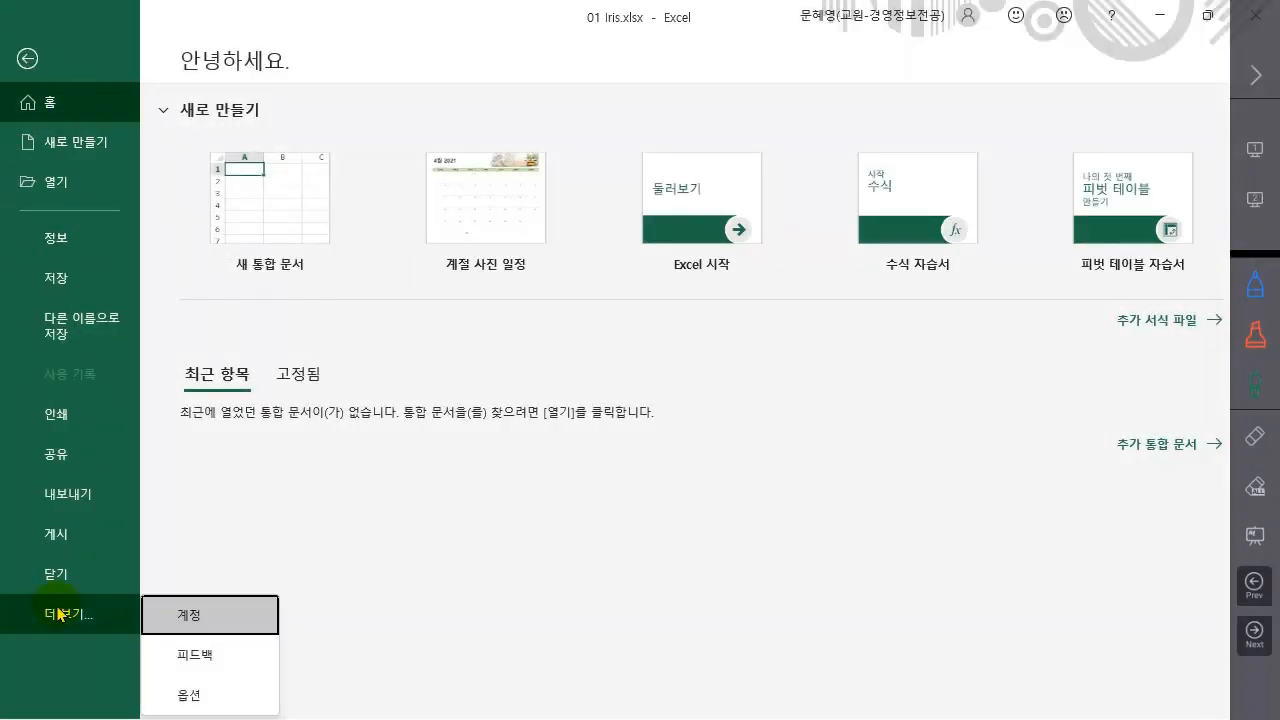
click(175, 690)
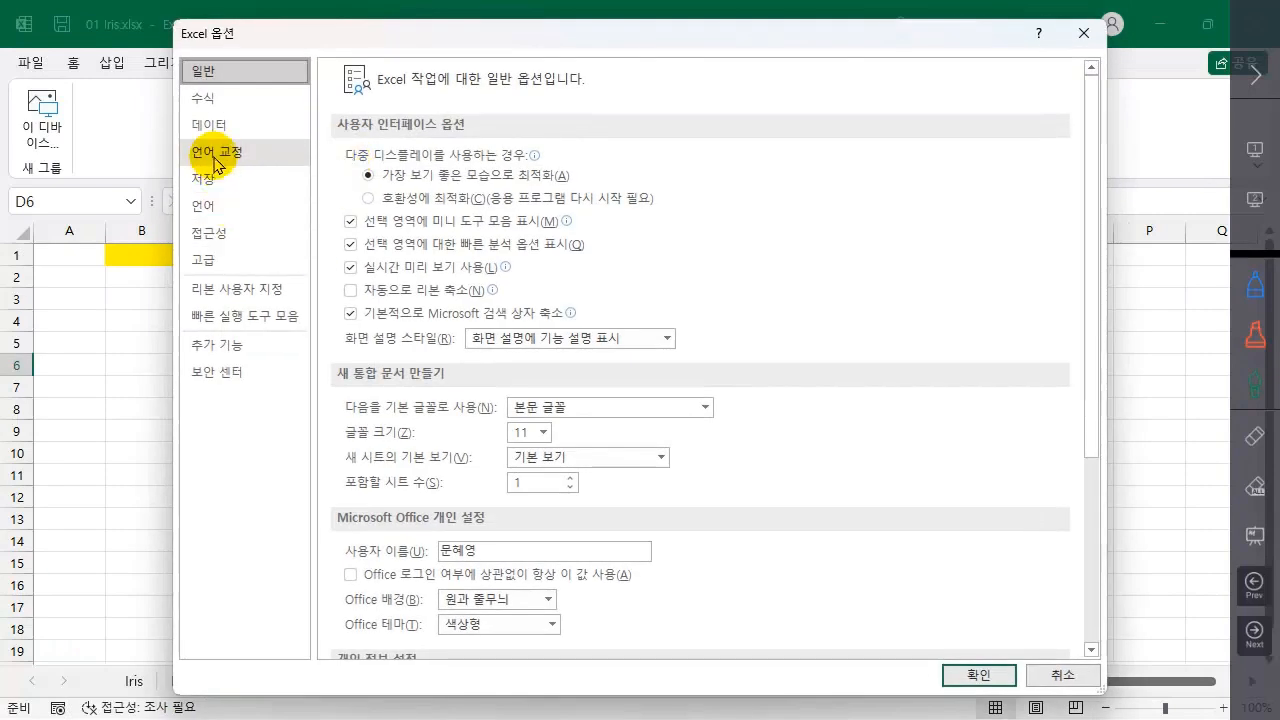
click(220, 262)
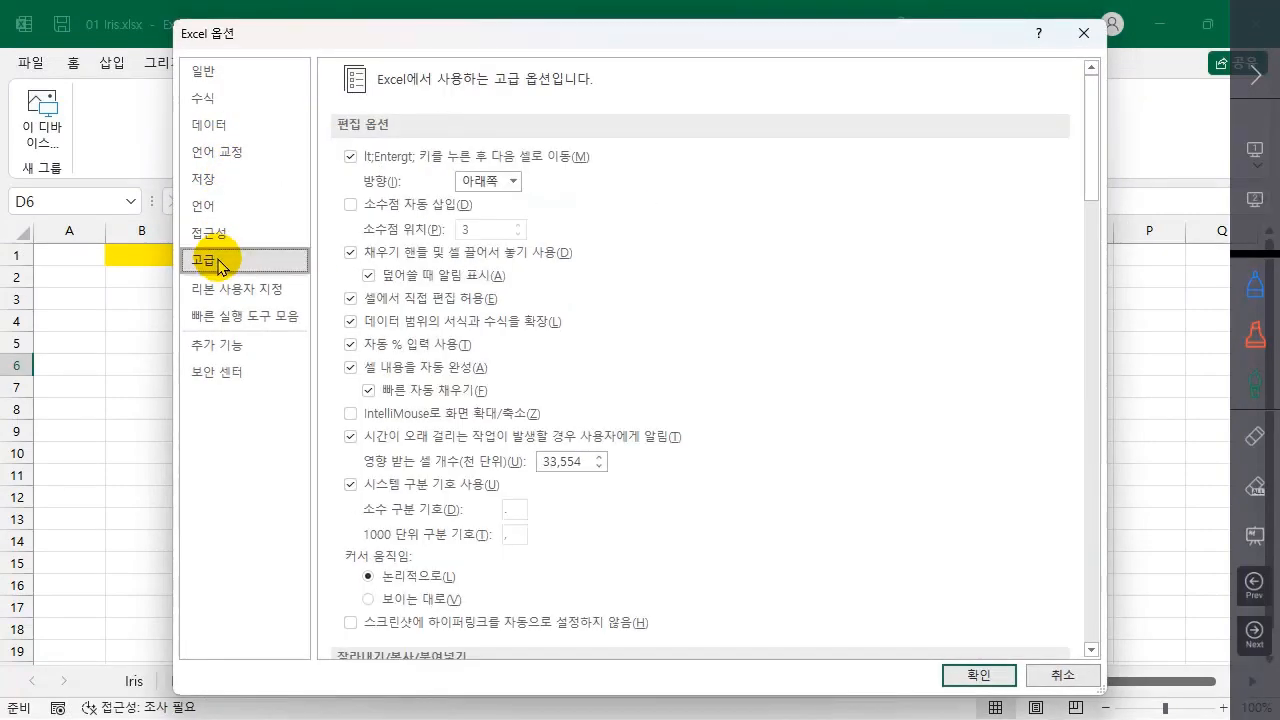
click(270, 292)
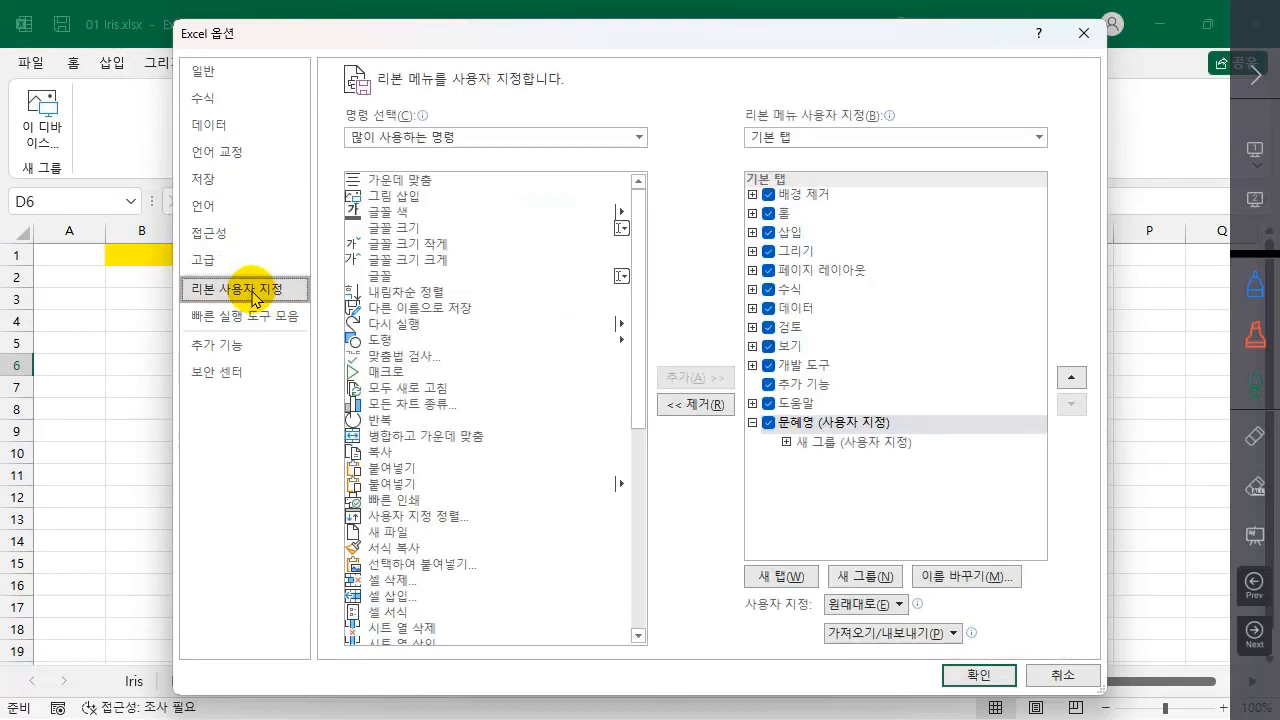
click(858, 448)
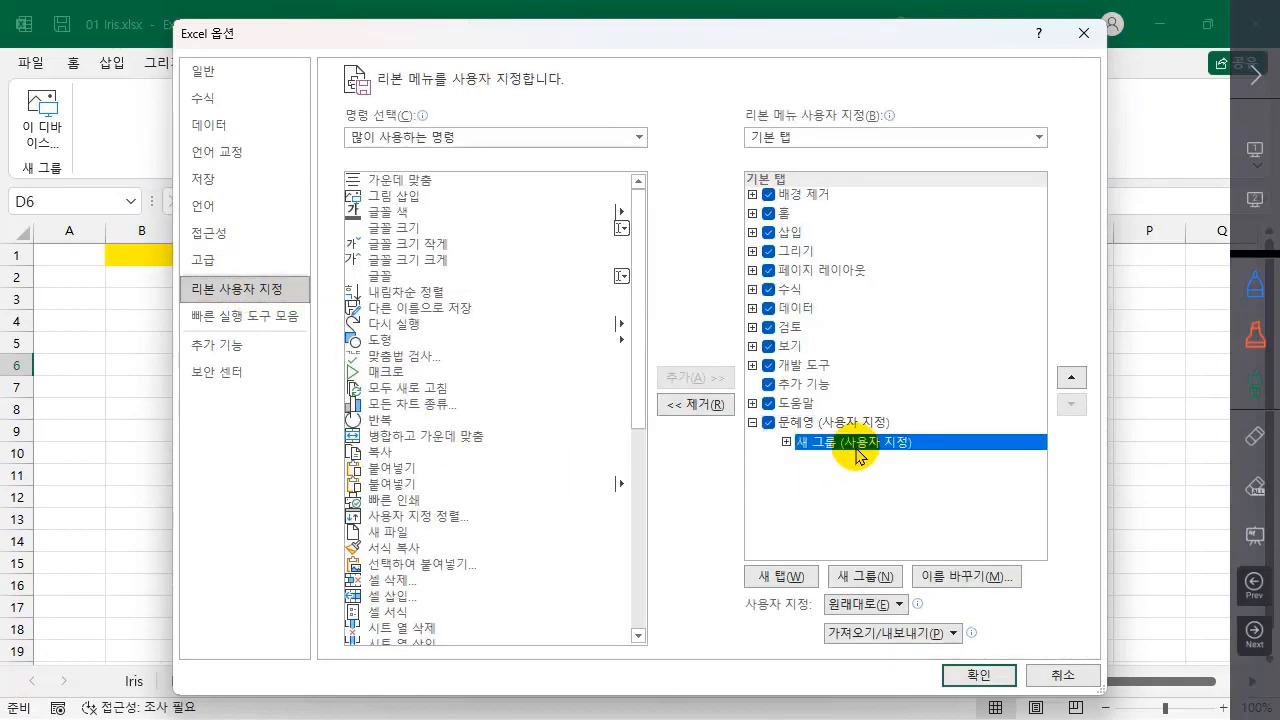
click(860, 459)
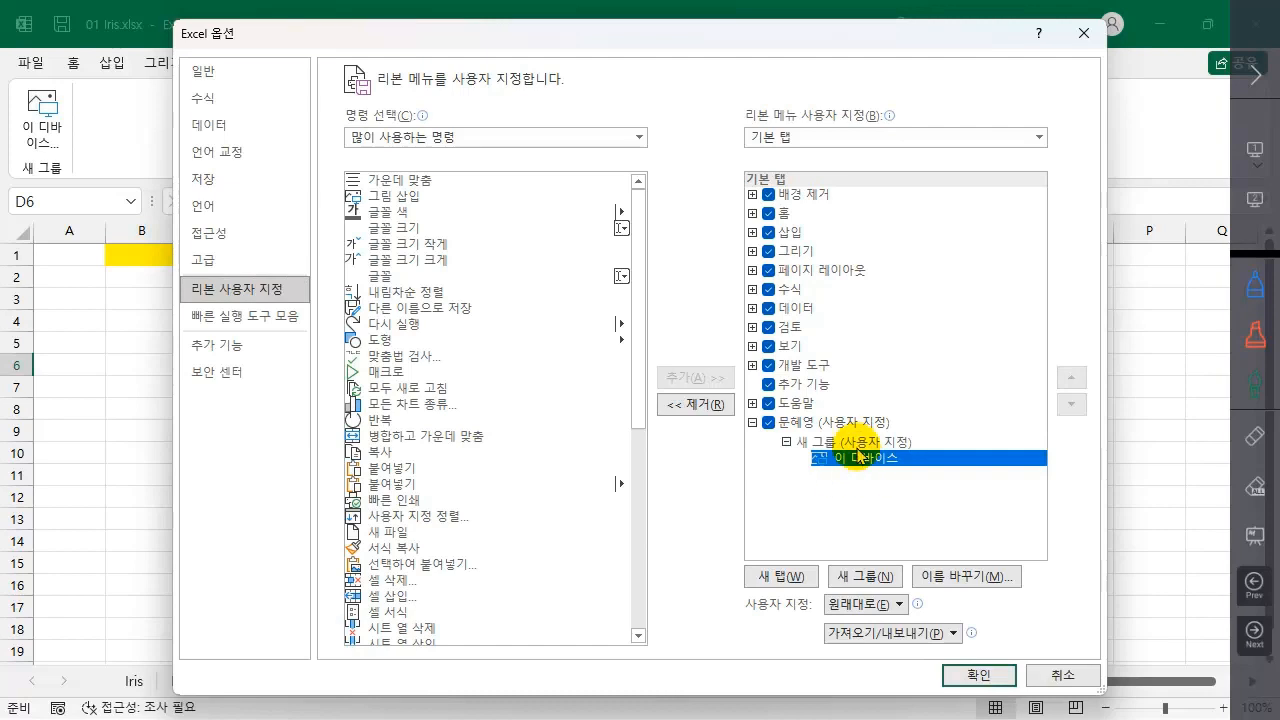
click(688, 406)
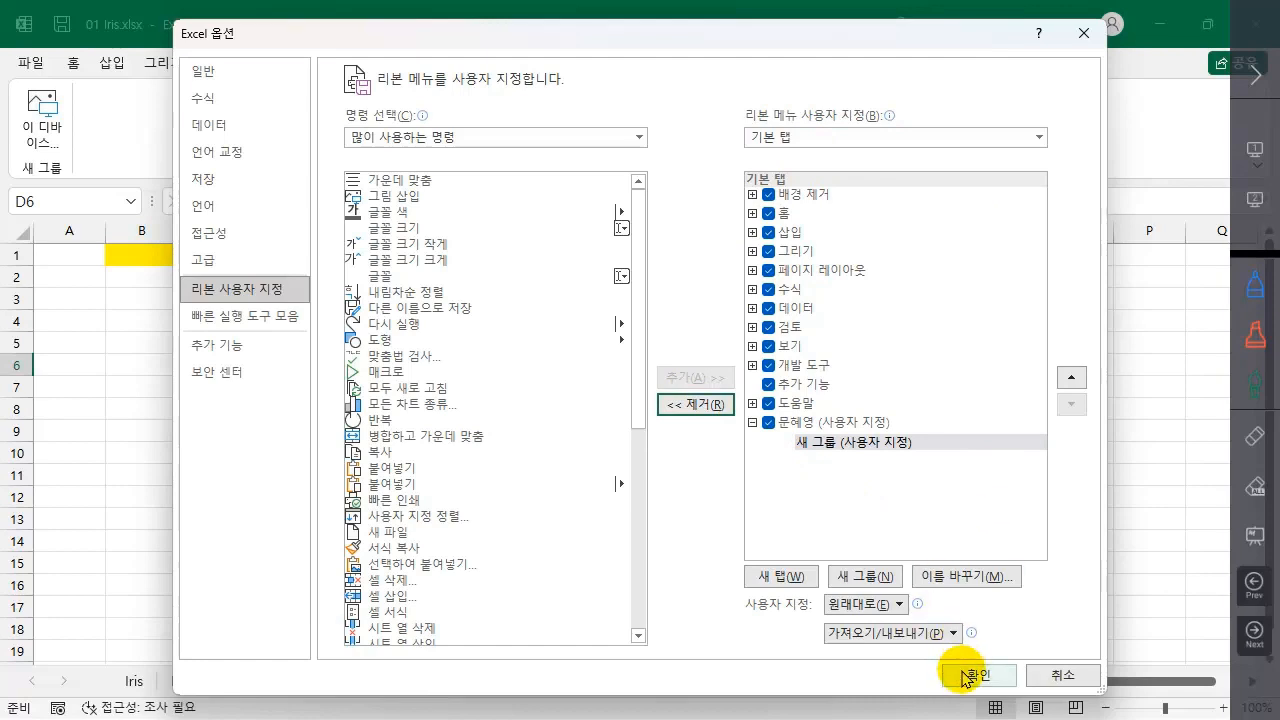
click(972, 674)
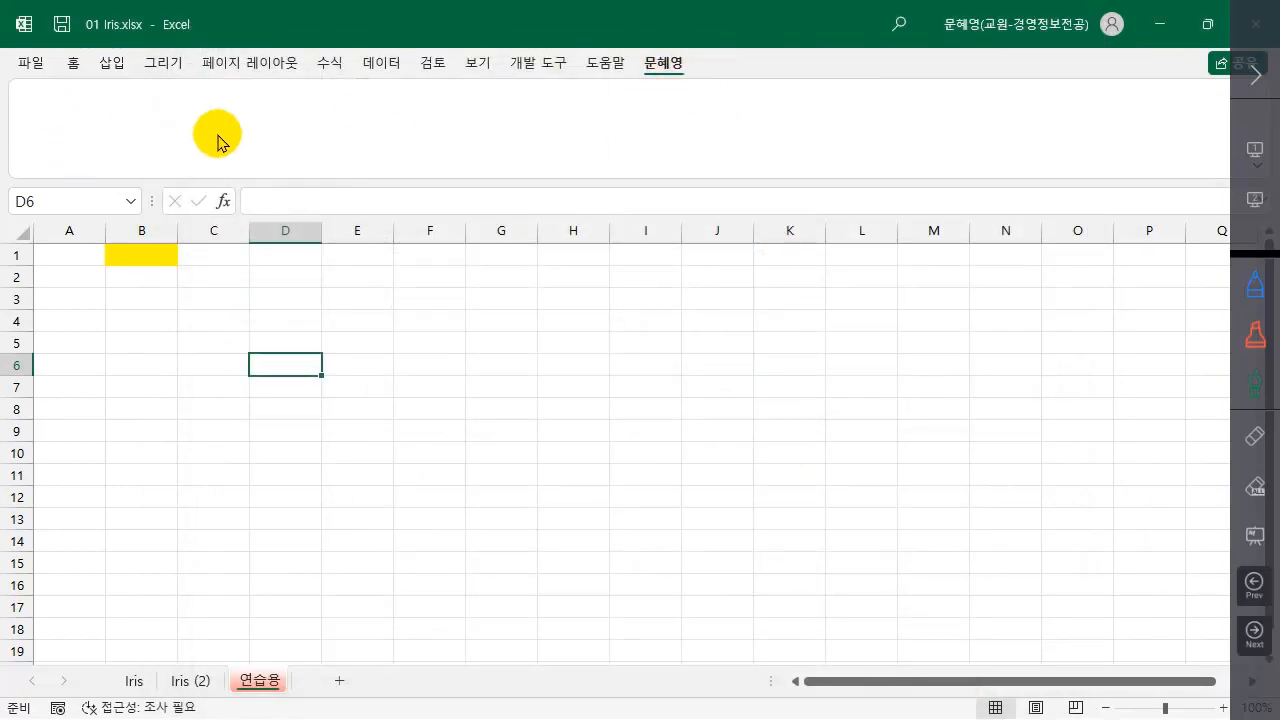
click(397, 314)
click(172, 297)
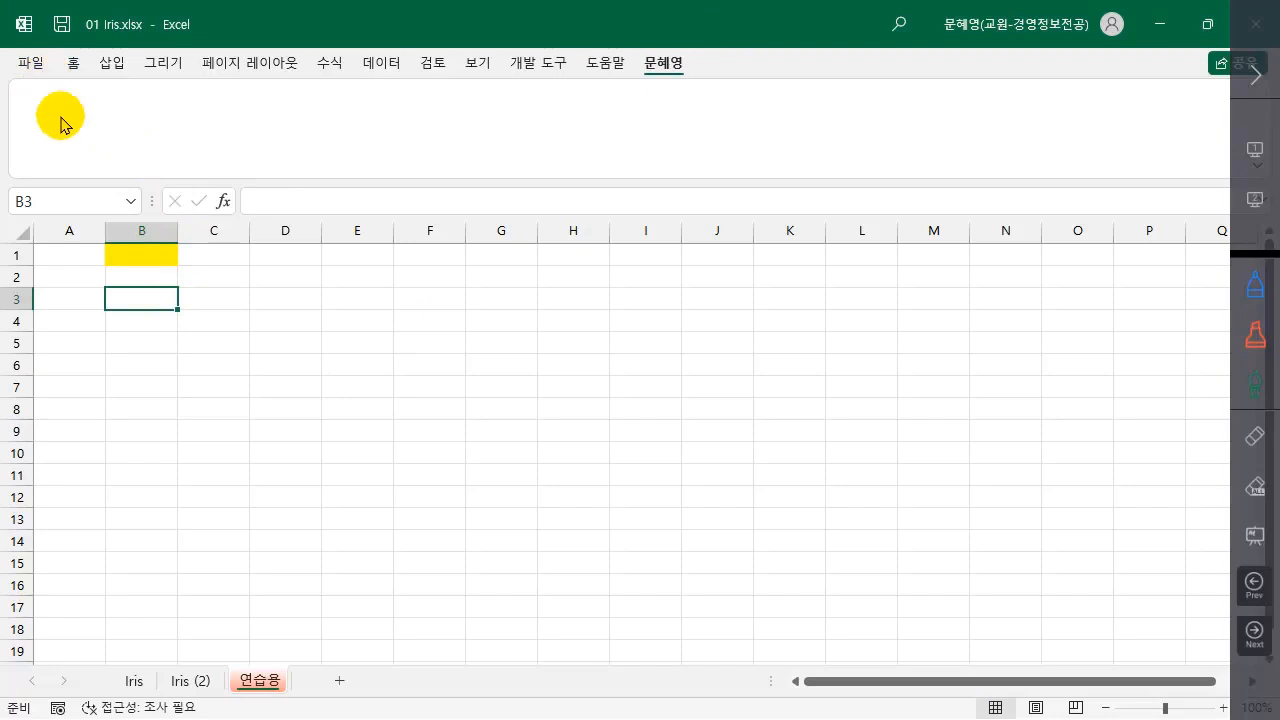
click(31, 64)
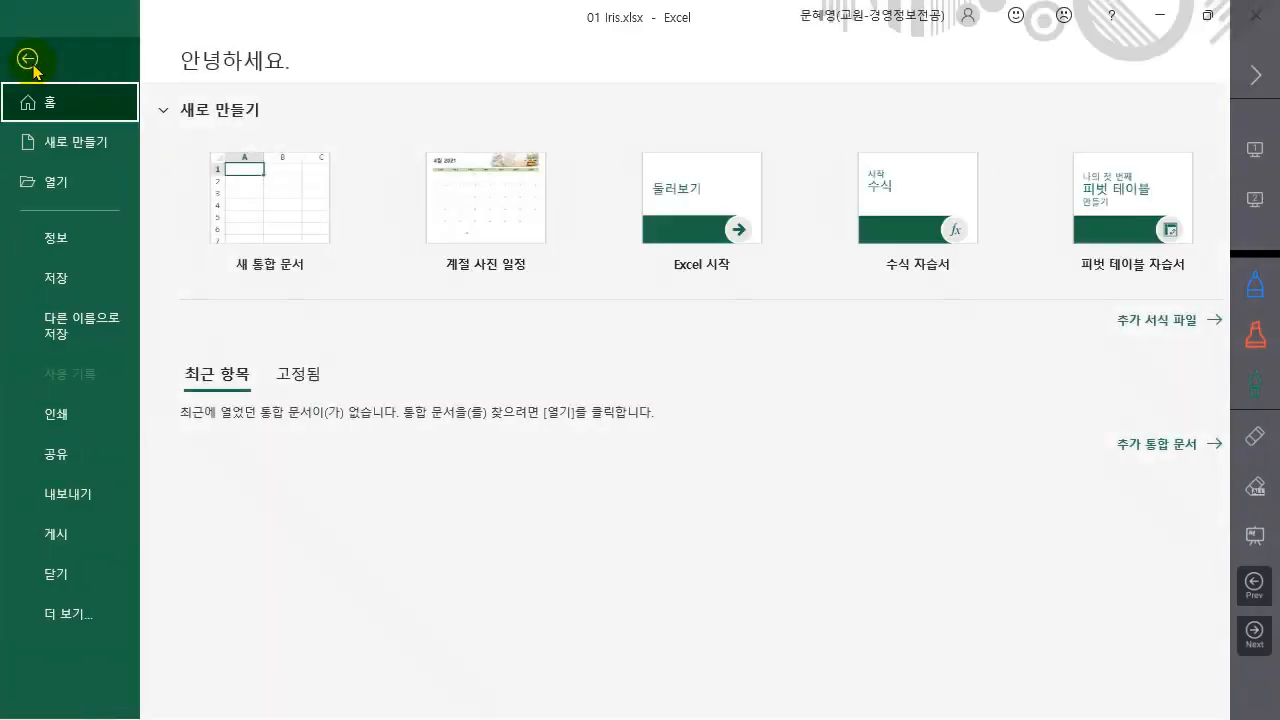
click(26, 48)
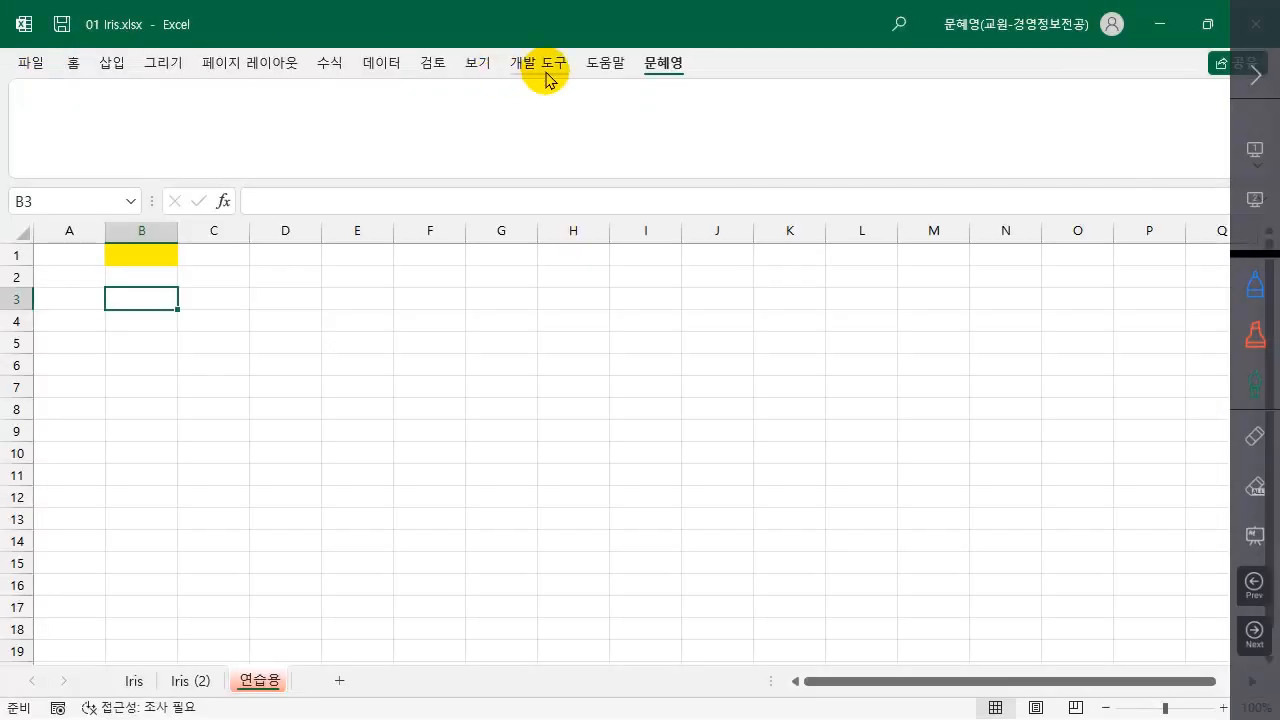
- Mark the 개발 도구, custom and 그리기 ribbon tabs with the green highlighter, and clear the markings
click(1255, 383)
drag(495, 84, 565, 84)
mouse_move(524, 45)
mouse_down()
mouse_move(680, 38)
mouse_move(636, 75)
mouse_up()
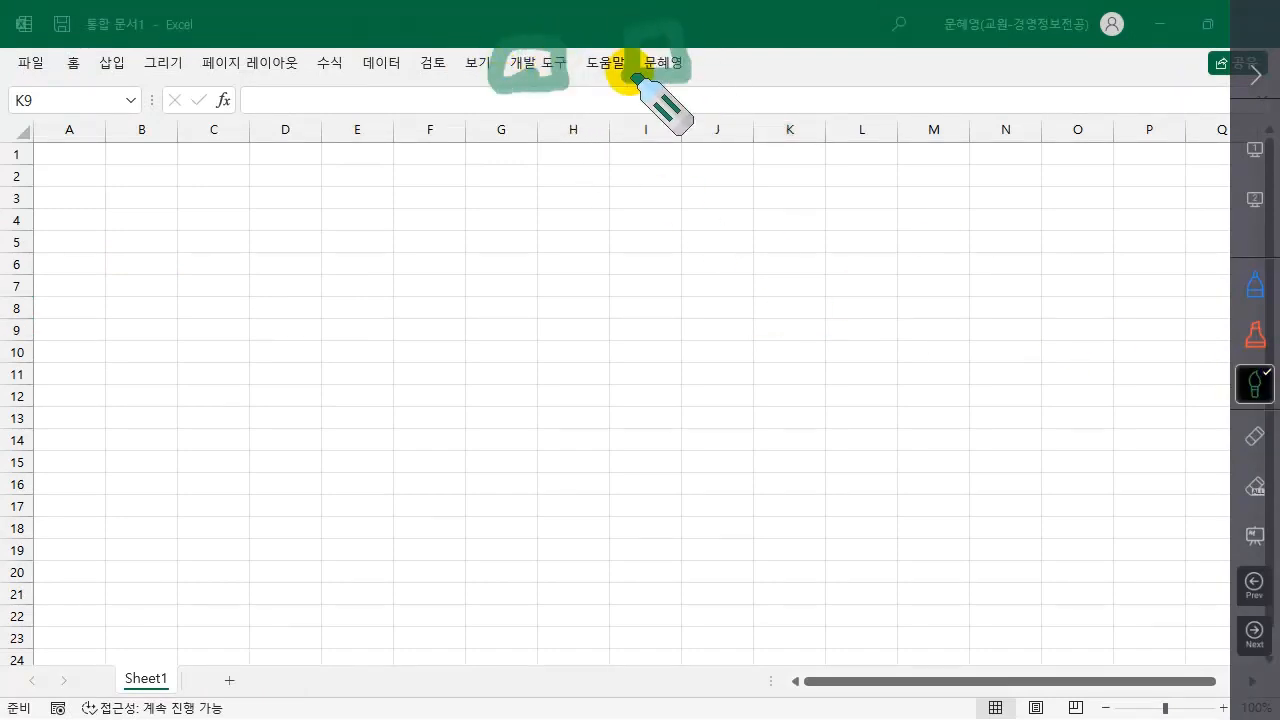
mouse_move(128, 80)
mouse_down()
mouse_move(166, 51)
mouse_move(137, 82)
mouse_up()
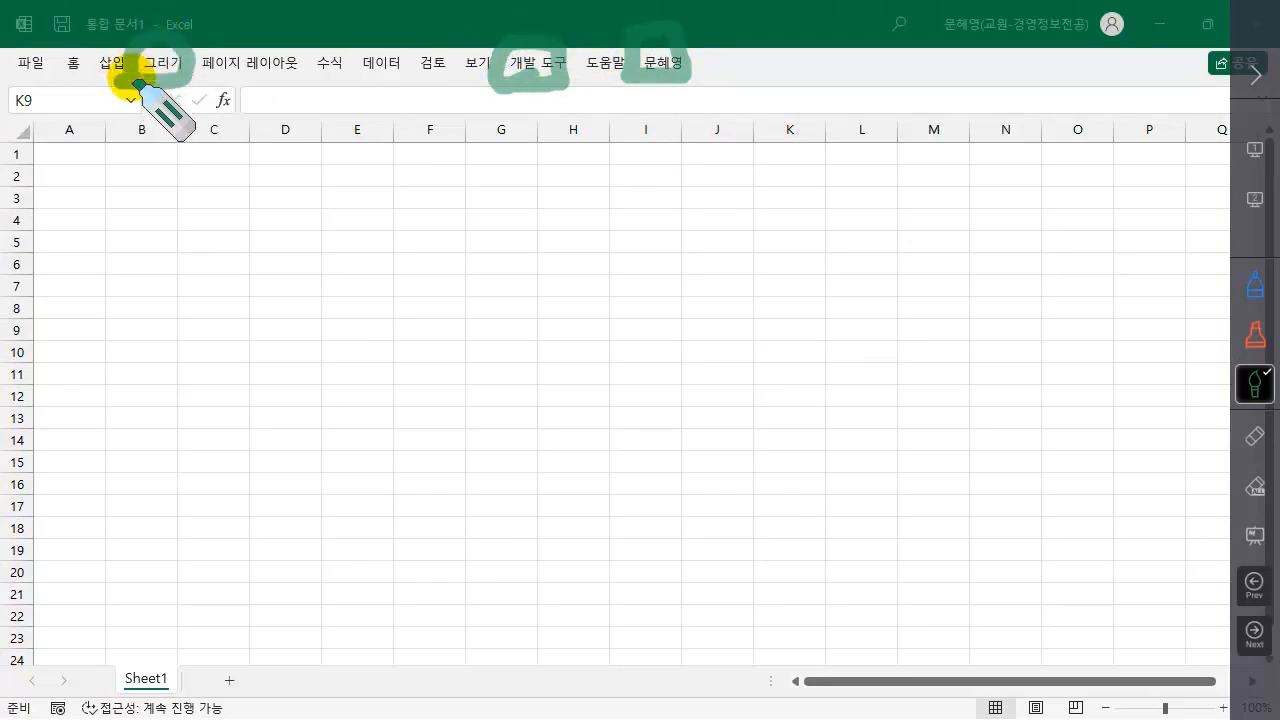
click(1254, 490)
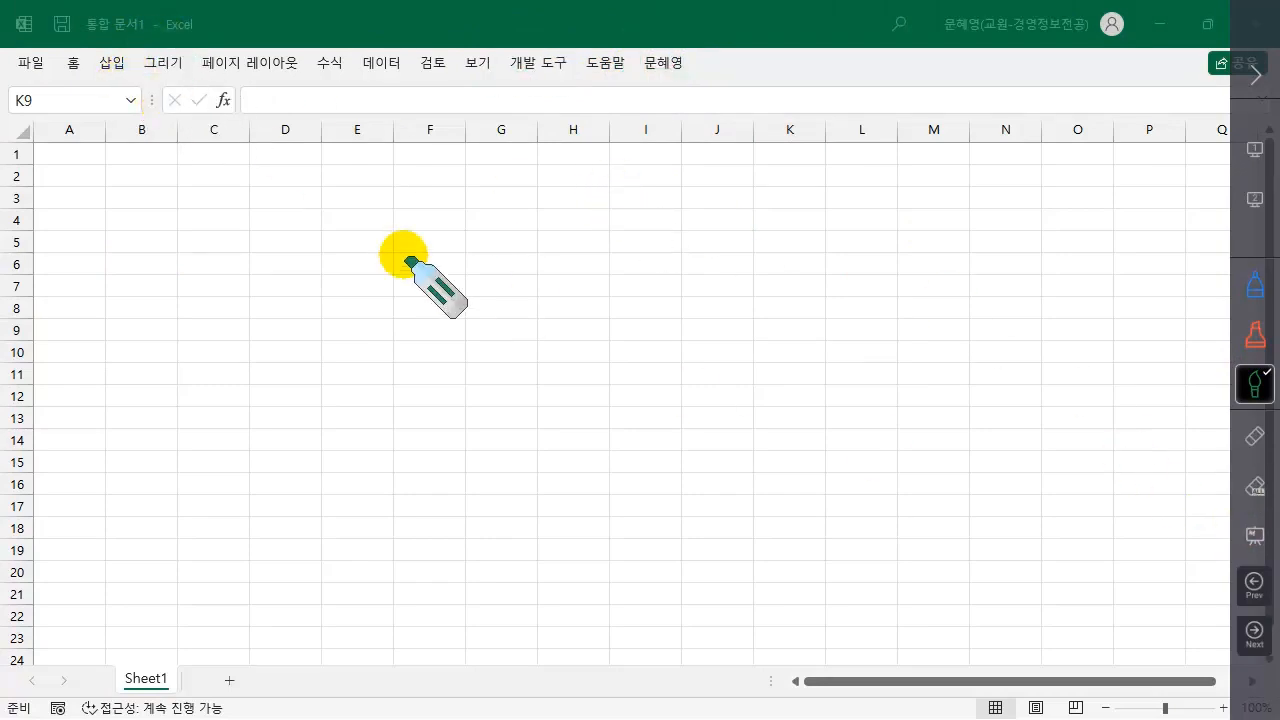
- Open the 보안 센터 settings from the Excel options and show the 매크로 설정 page
click(68, 62)
click(30, 68)
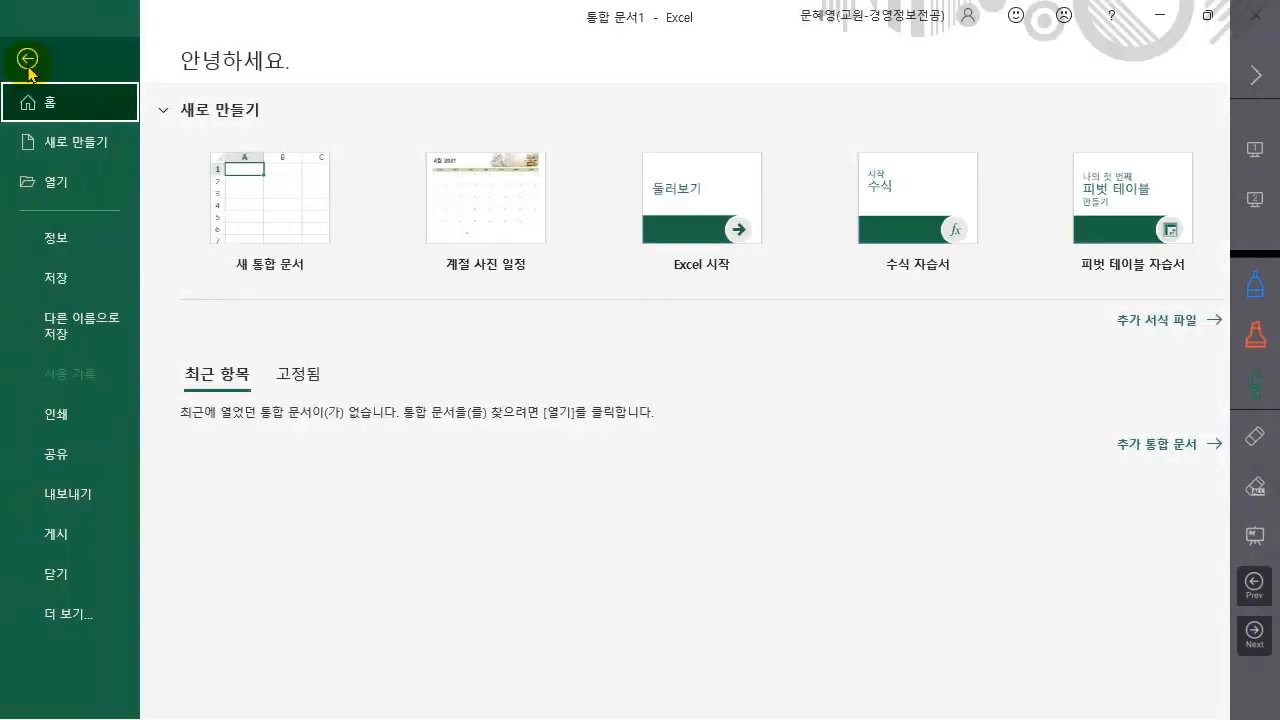
click(70, 614)
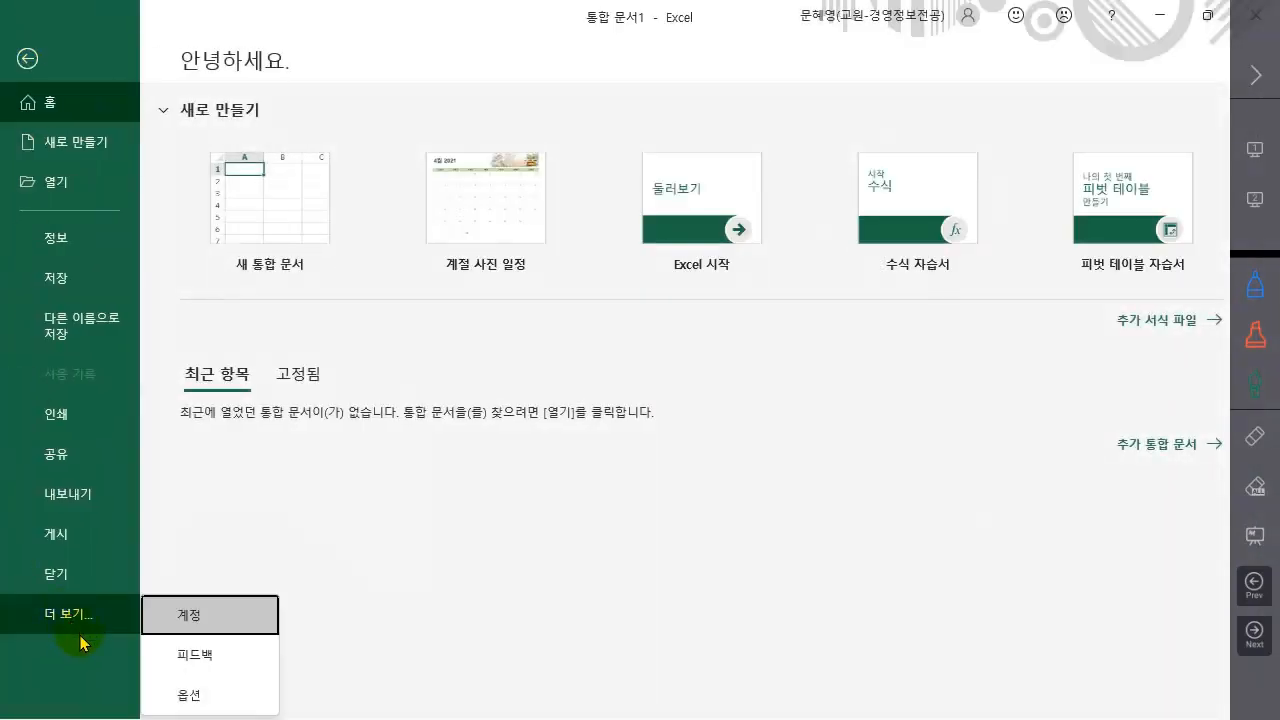
click(186, 694)
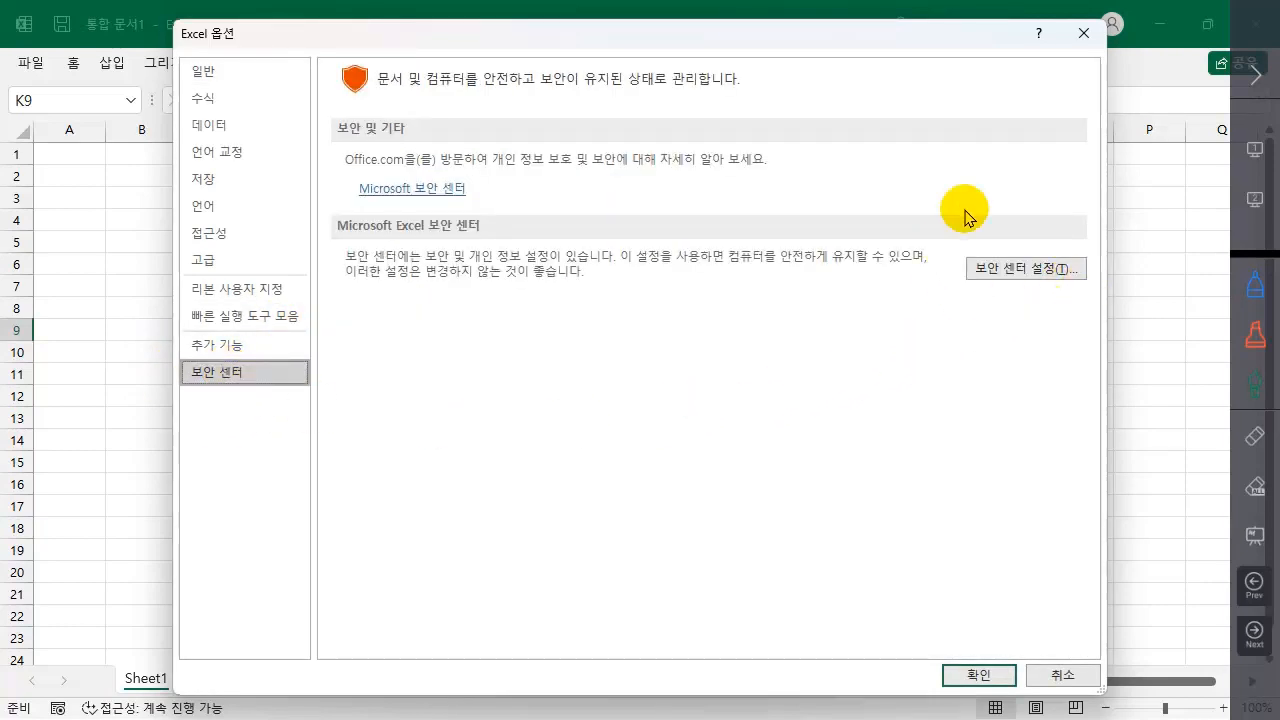
click(1040, 270)
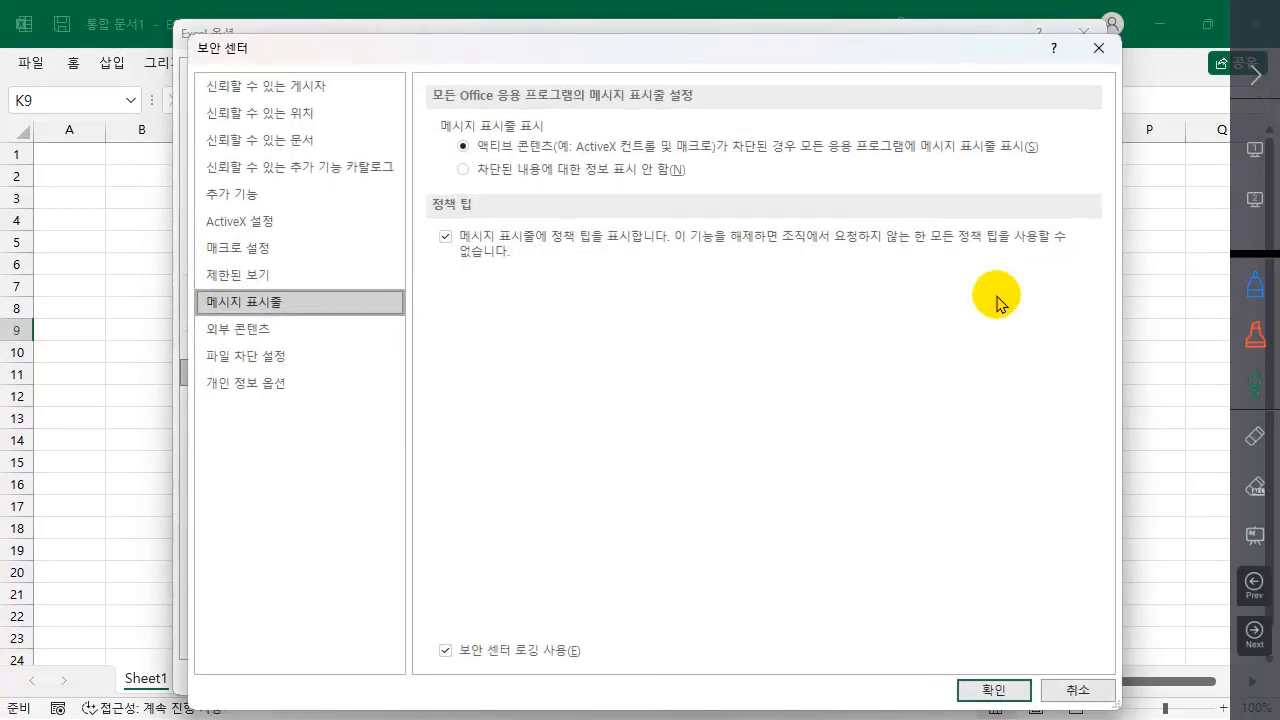
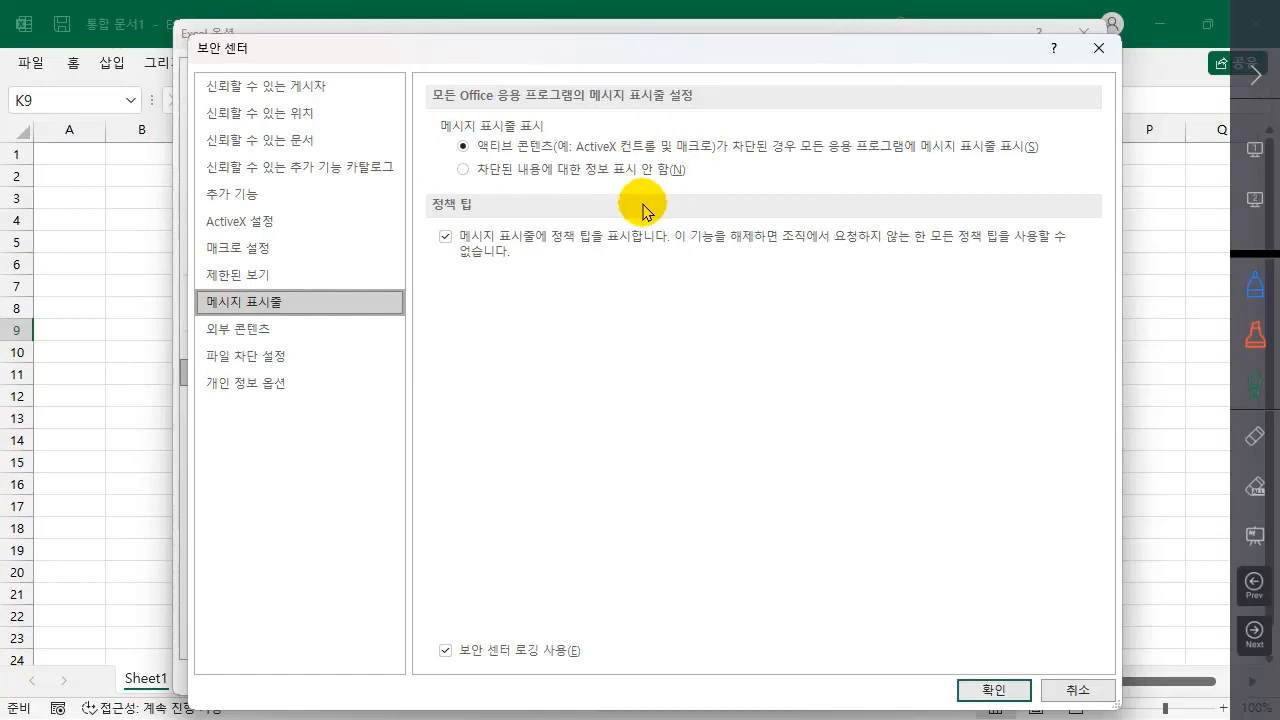
click(264, 253)
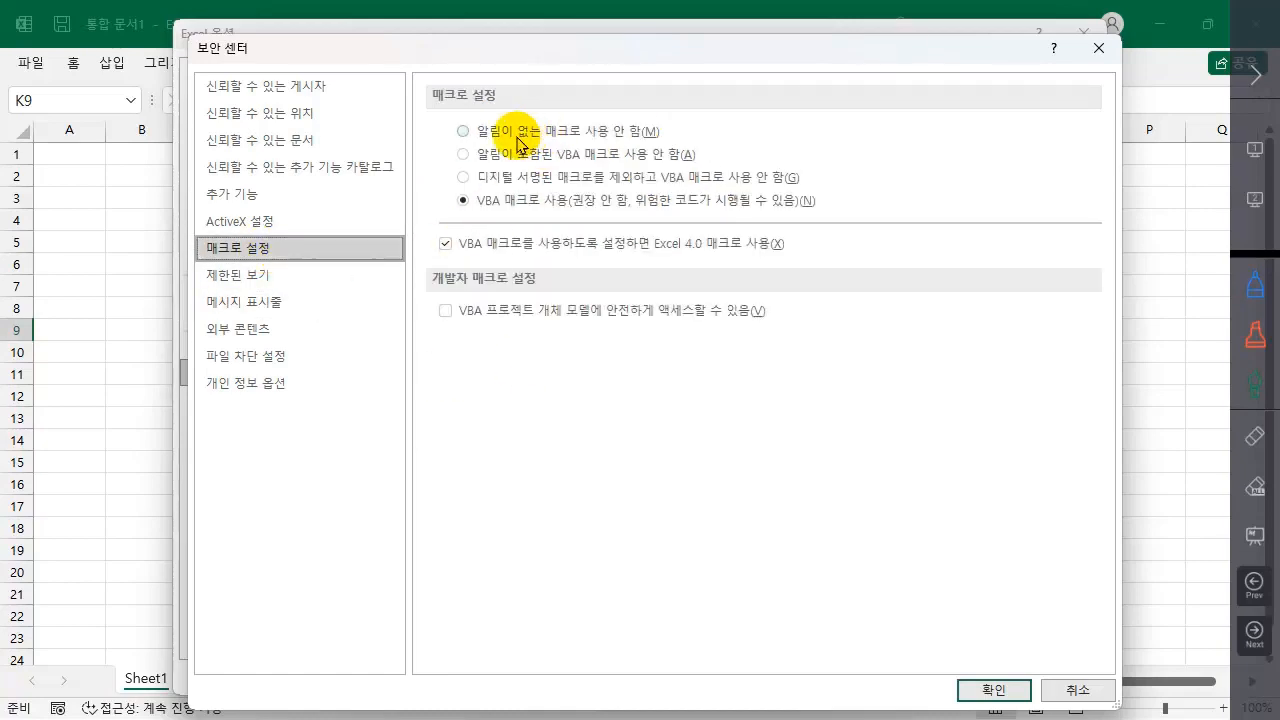
- Underline the 알림이 없는 매크로 사용 안 함 option with the blue pen
click(1254, 285)
drag(450, 143, 685, 140)
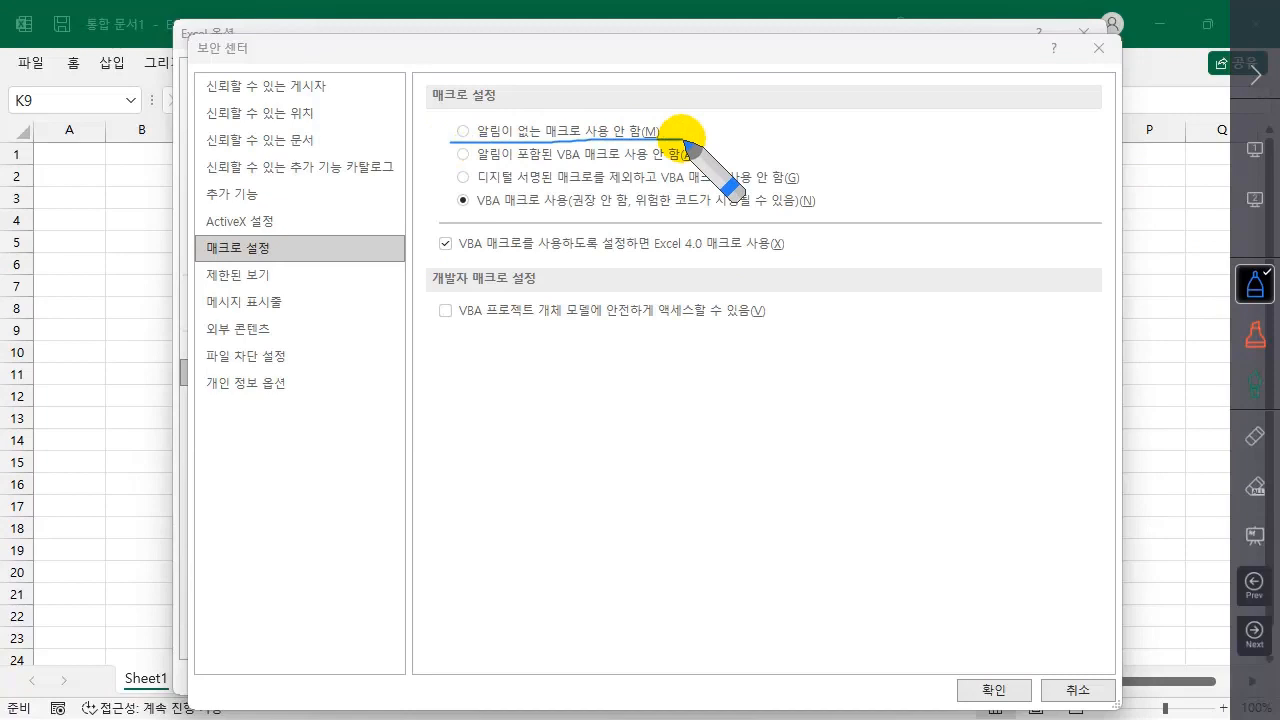
- Clear the blue marking and underline the VBA 매크로 사용 option in the 매크로 설정 list with the blue pen
click(1254, 487)
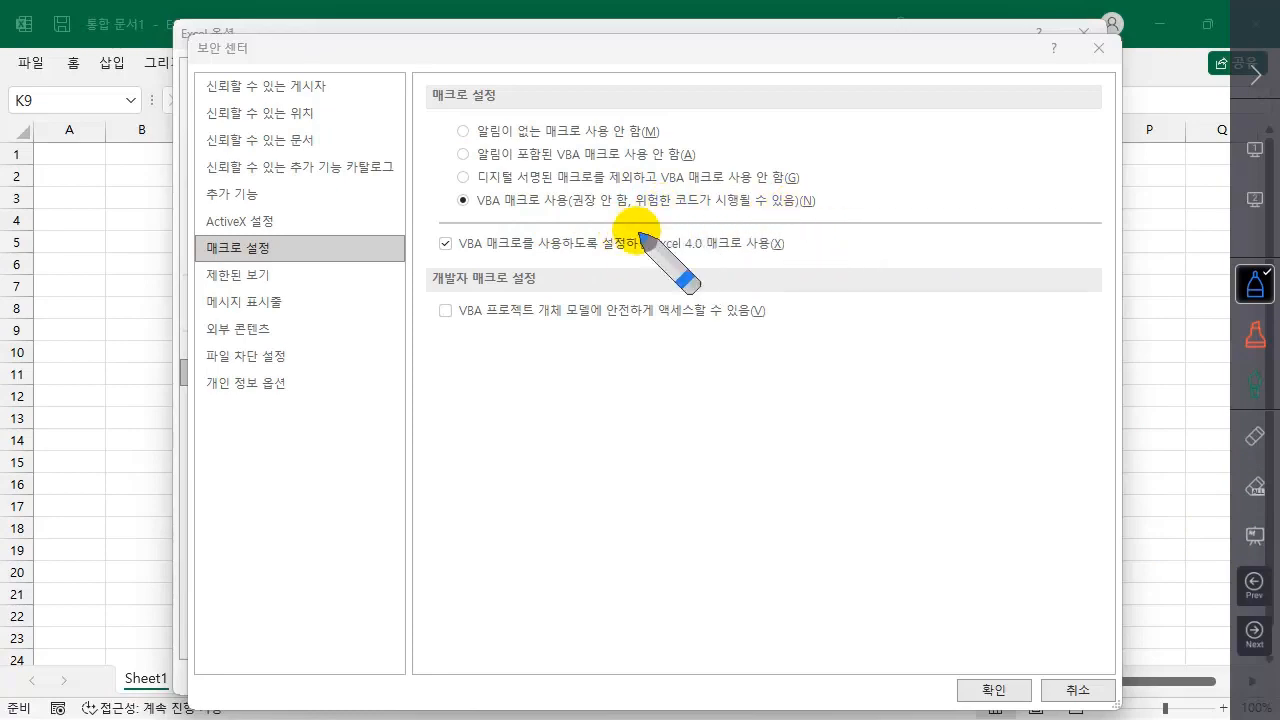
drag(474, 212, 588, 212)
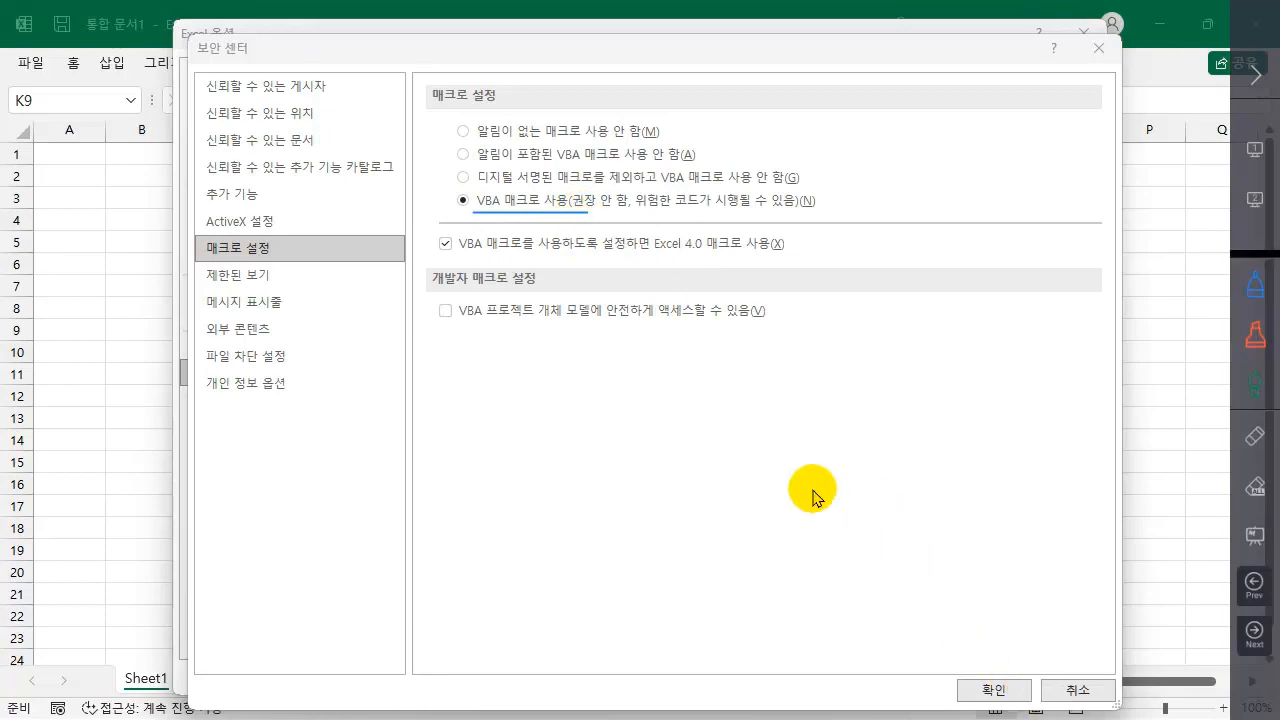
- Cancel the 보안 센터 and Excel 옵션 dialogs and switch to the 연습용 sheet of 01 Iris.xlsx
click(1071, 686)
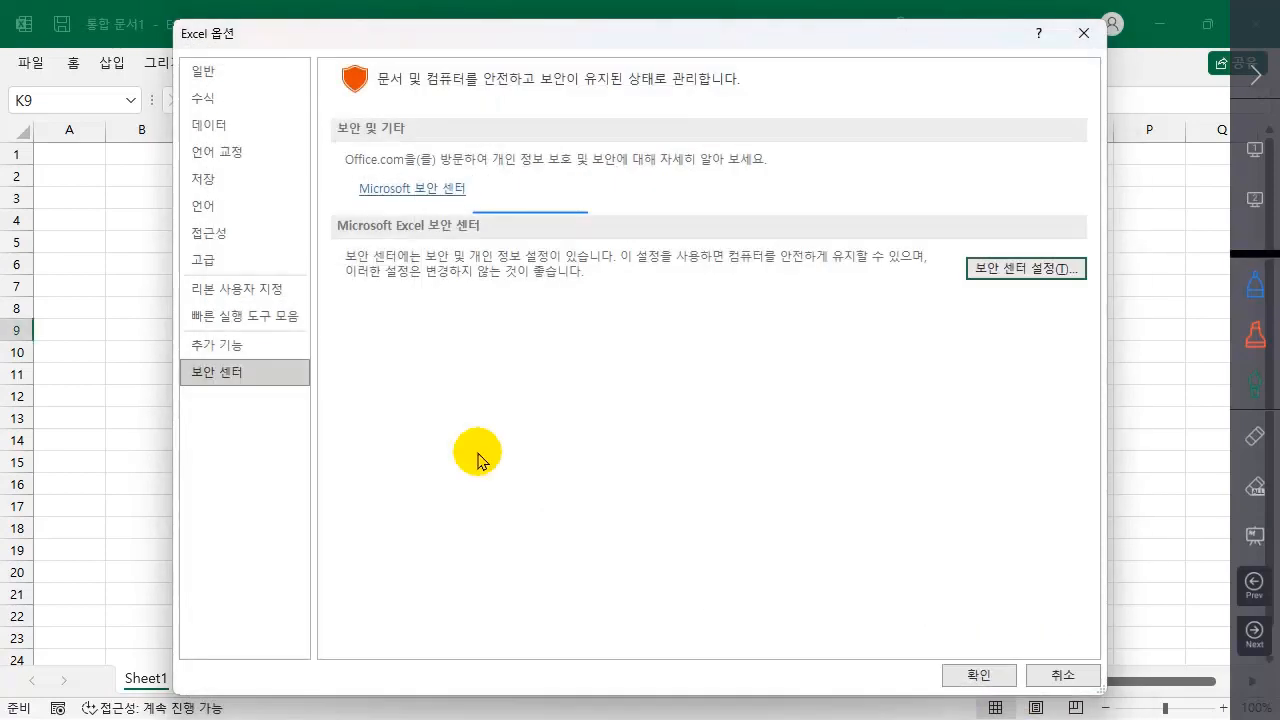
click(1061, 677)
click(362, 268)
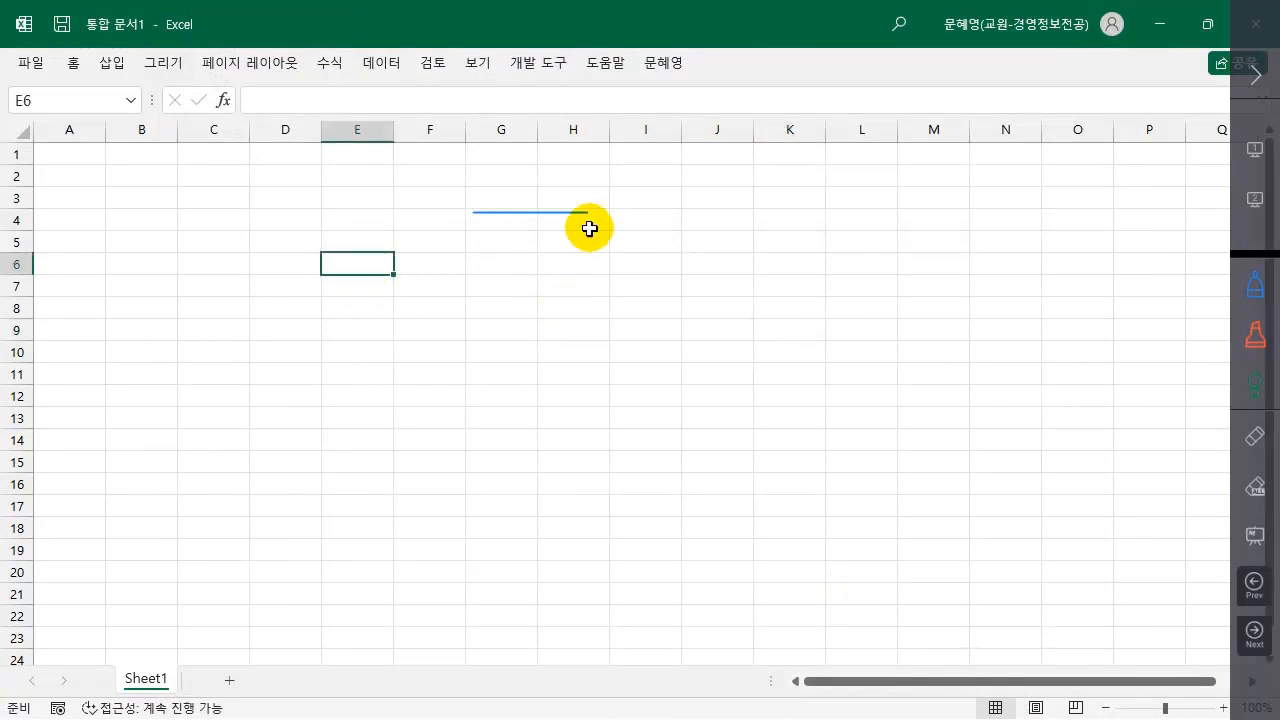
click(415, 248)
click(336, 228)
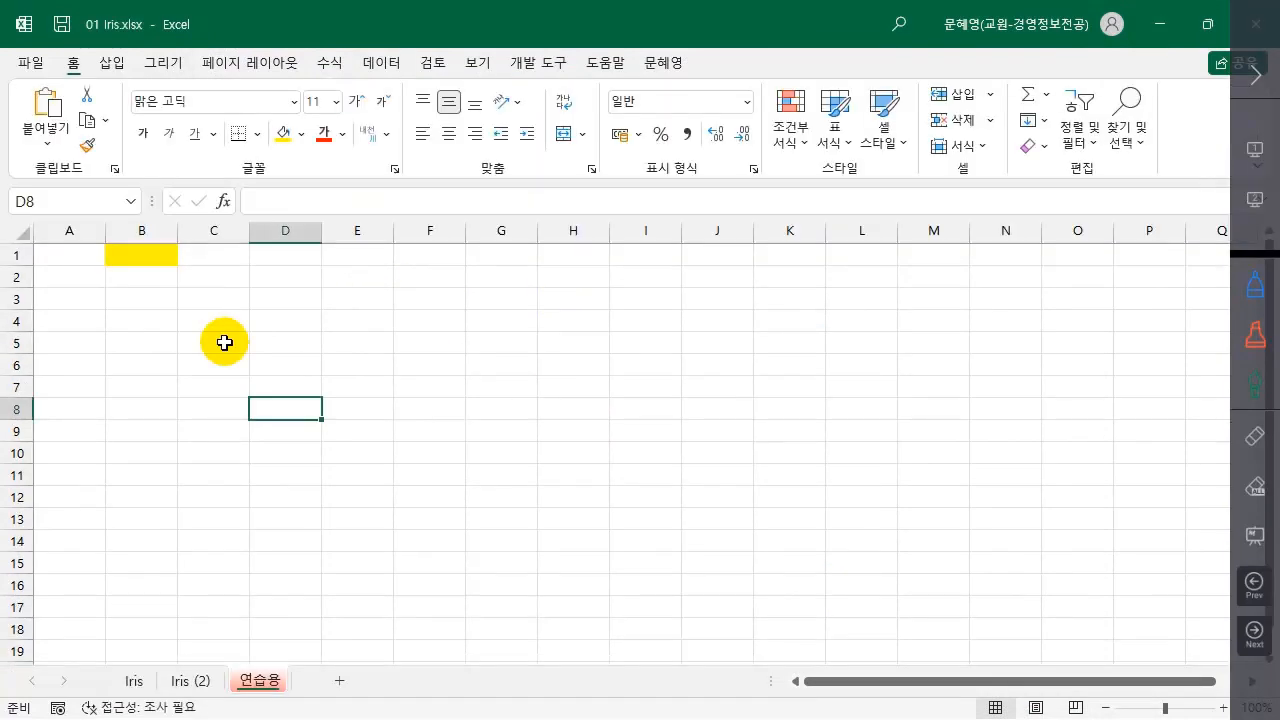
- Select the range B3:C6 and enter 가, 나, 다, 라 down its first column, B3:B6
click(203, 301)
drag(140, 302, 234, 368)
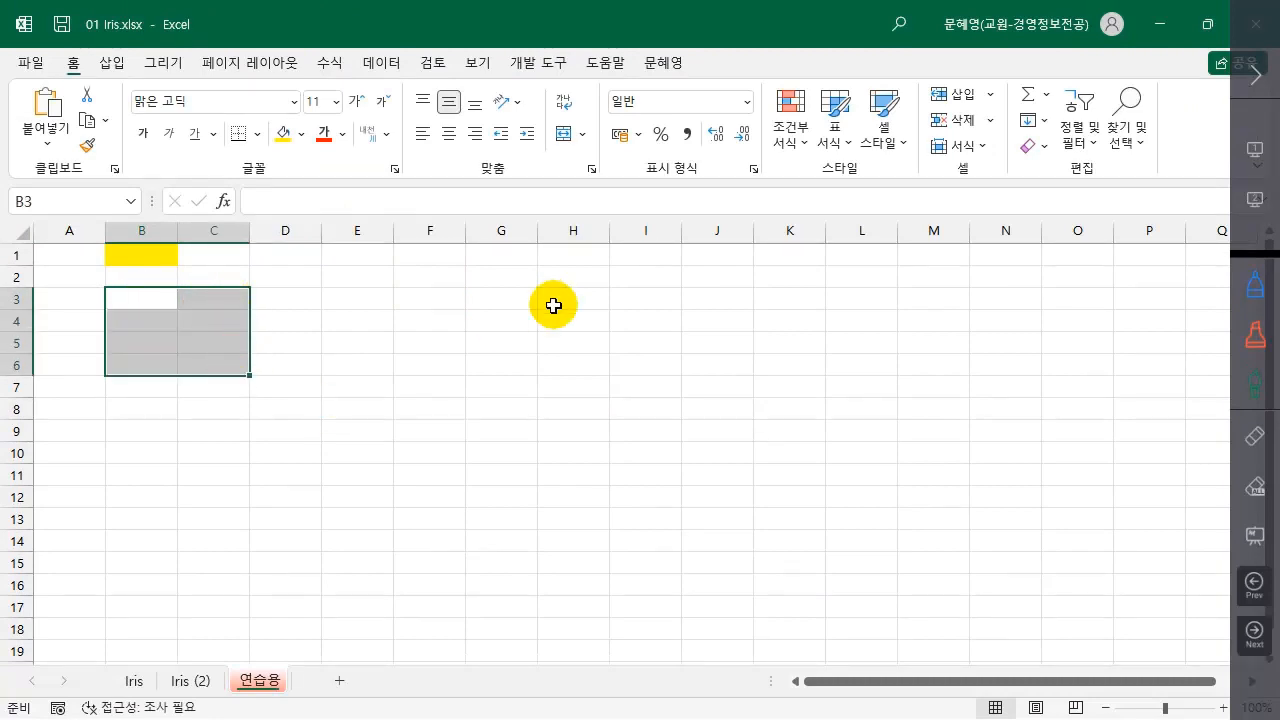
text(ㄱ)
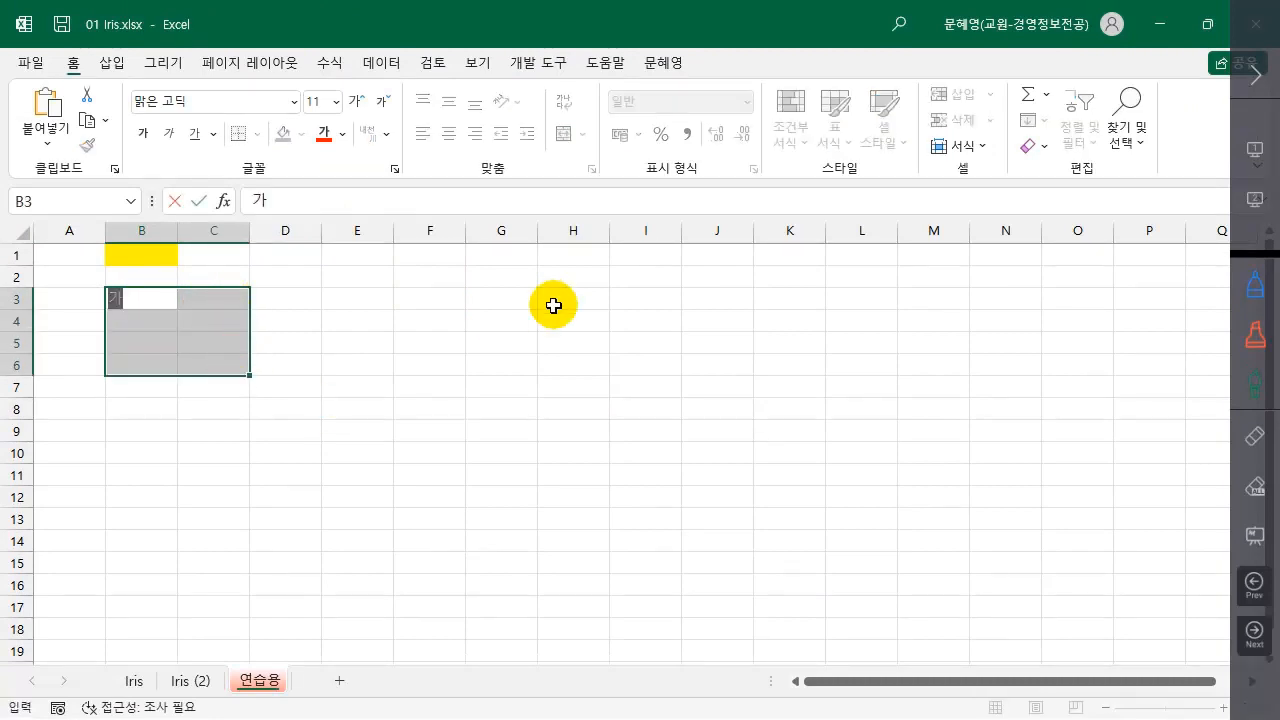
key(Return)
text(나)
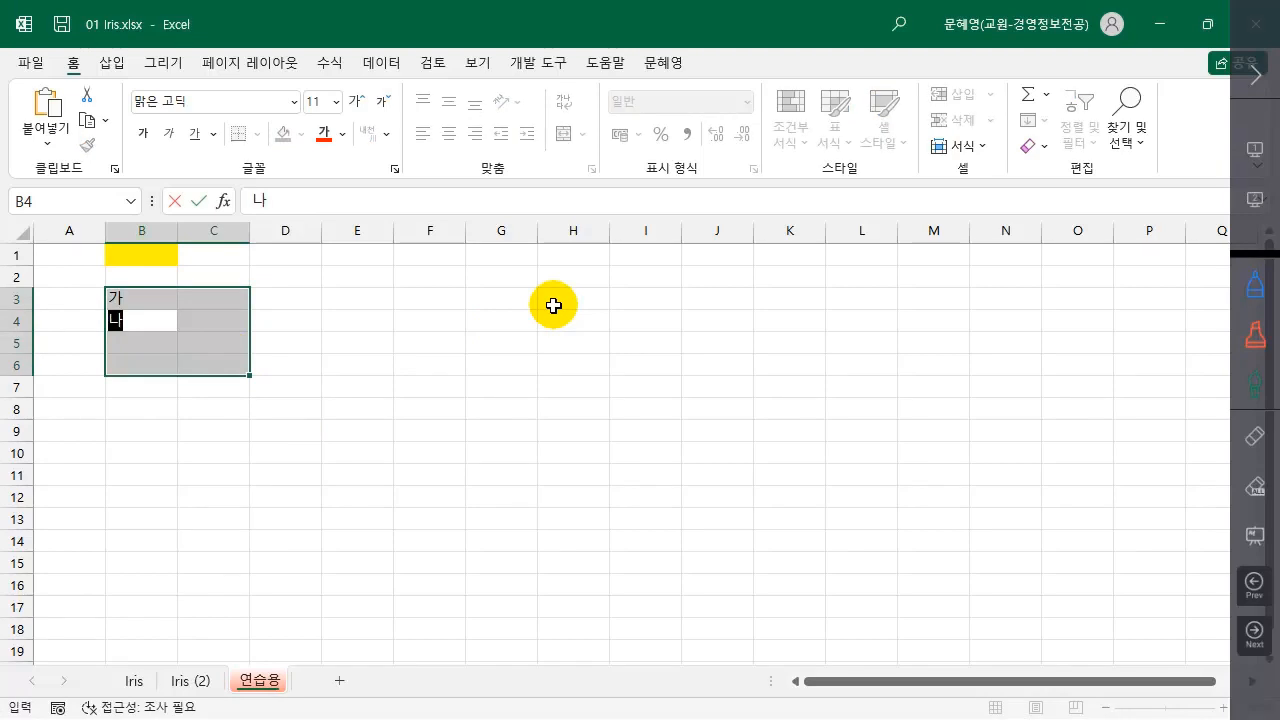
key(Return)
text(다)
key(Return)
text(라)
key(Return)
- Enter 마, 바, 사, 아 down C3:C6 within the same selected range
text(마)
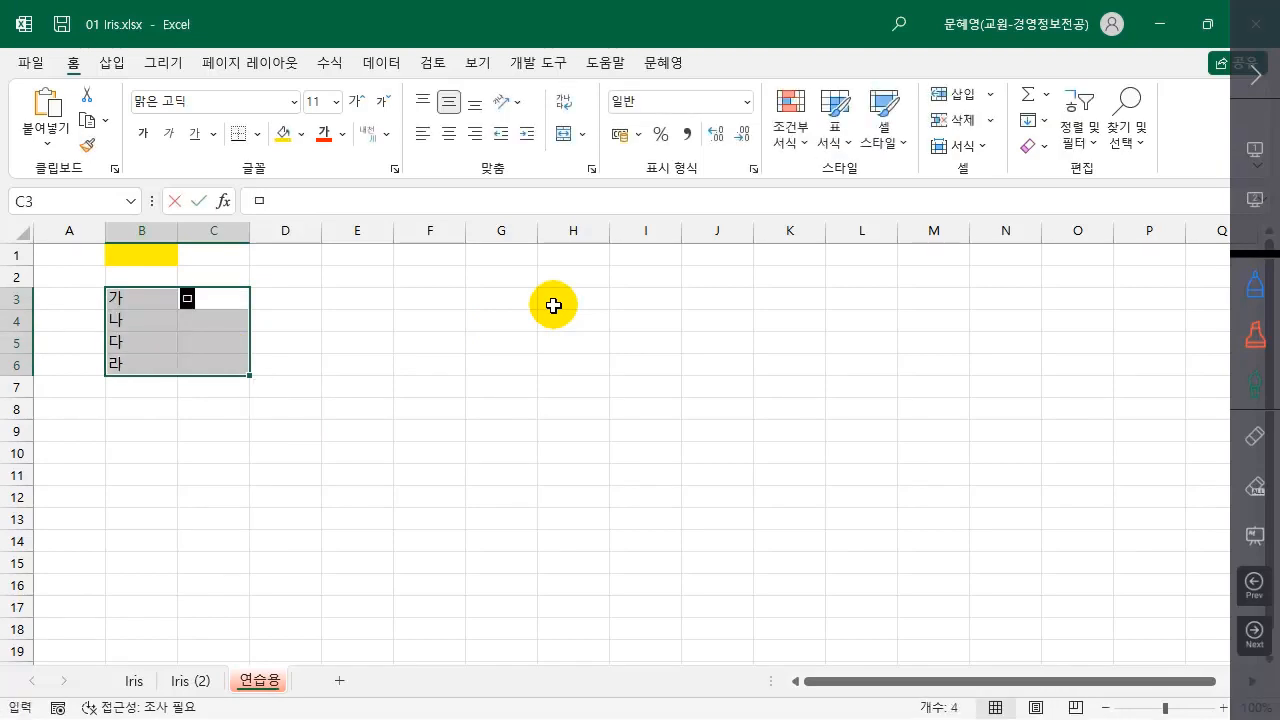
key(Return)
text(바)
key(Return)
text(사)
key(Return)
text(아)
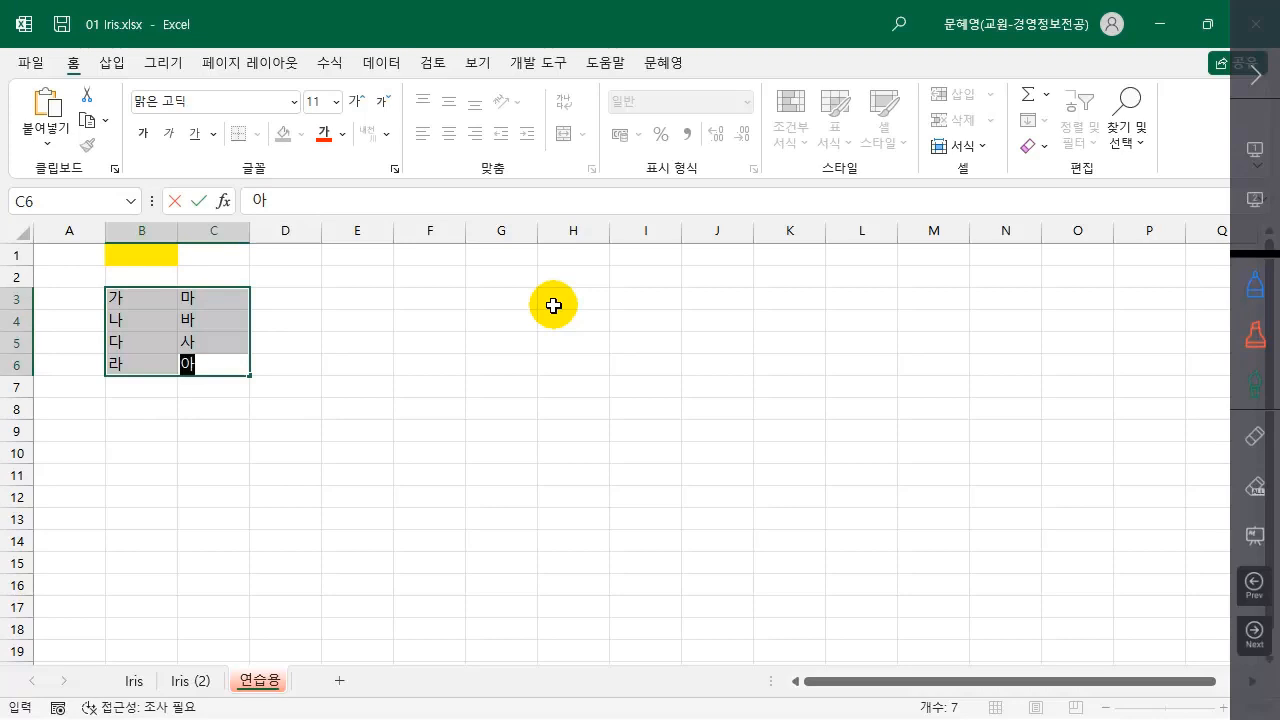
key(Return)
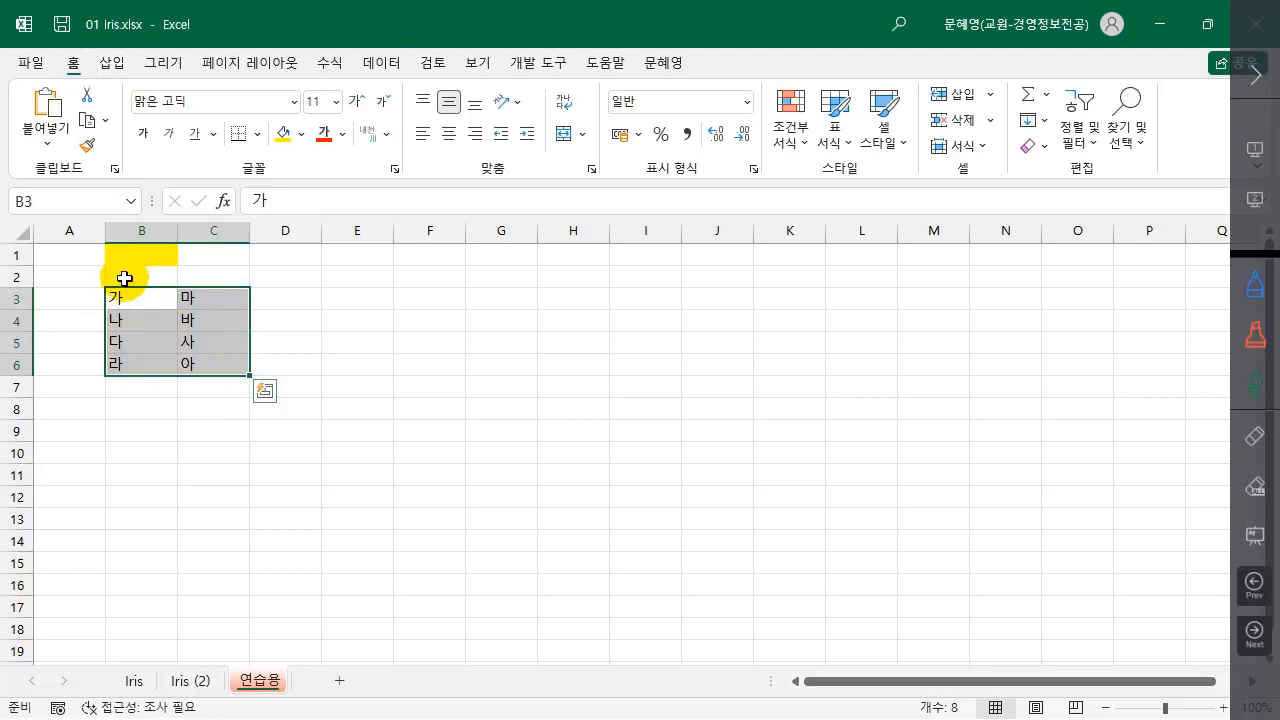
- Enter 엑셀1 in B8 and autofill it down to B12
click(166, 412)
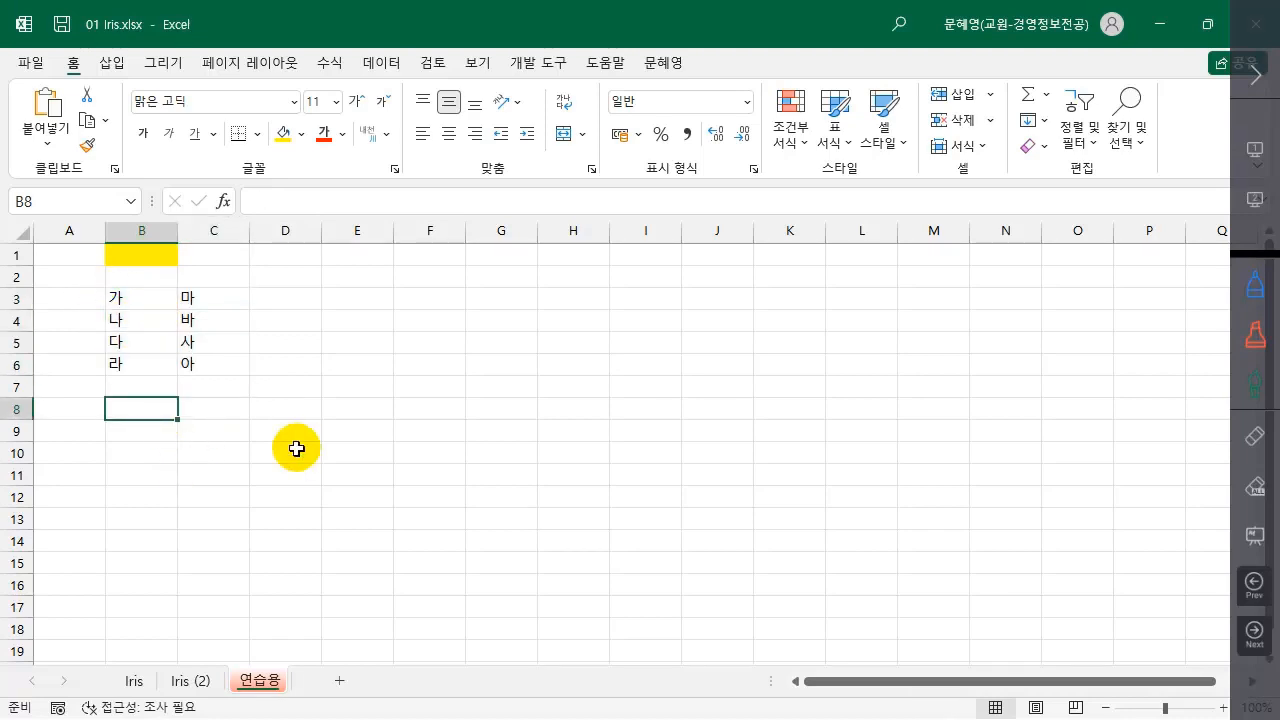
text(에)
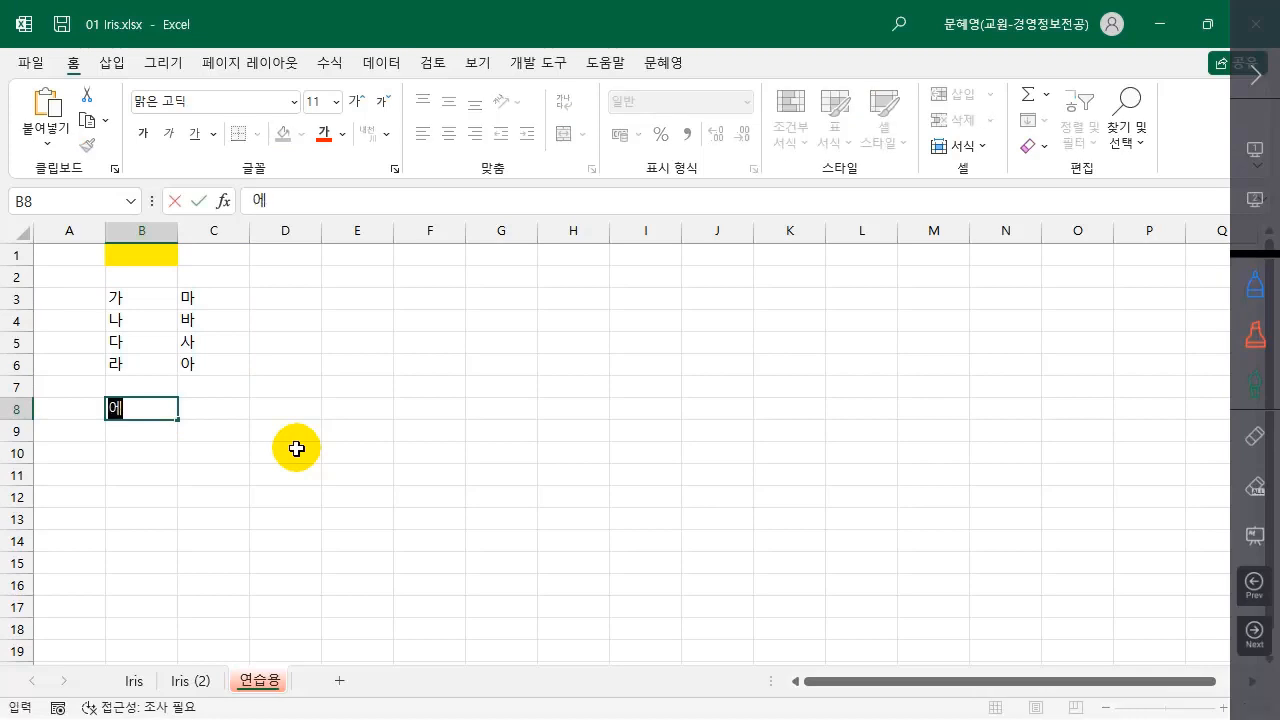
text(셀1)
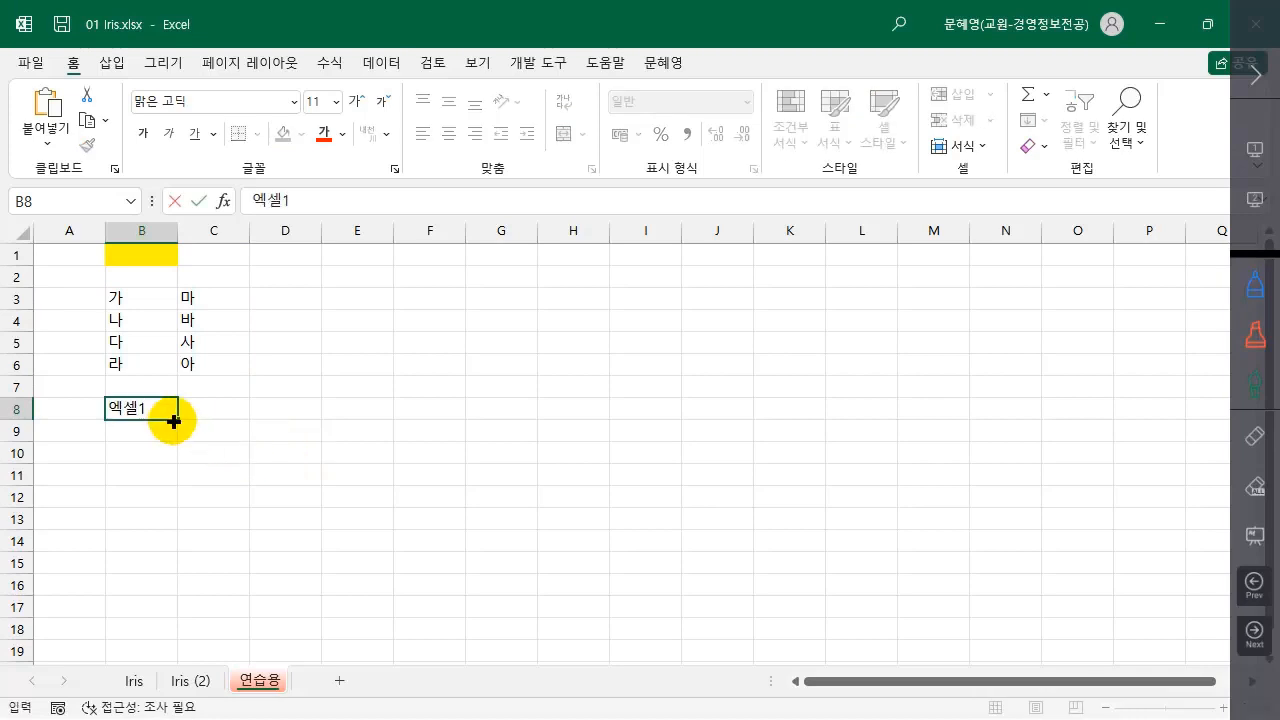
drag(174, 419, 168, 503)
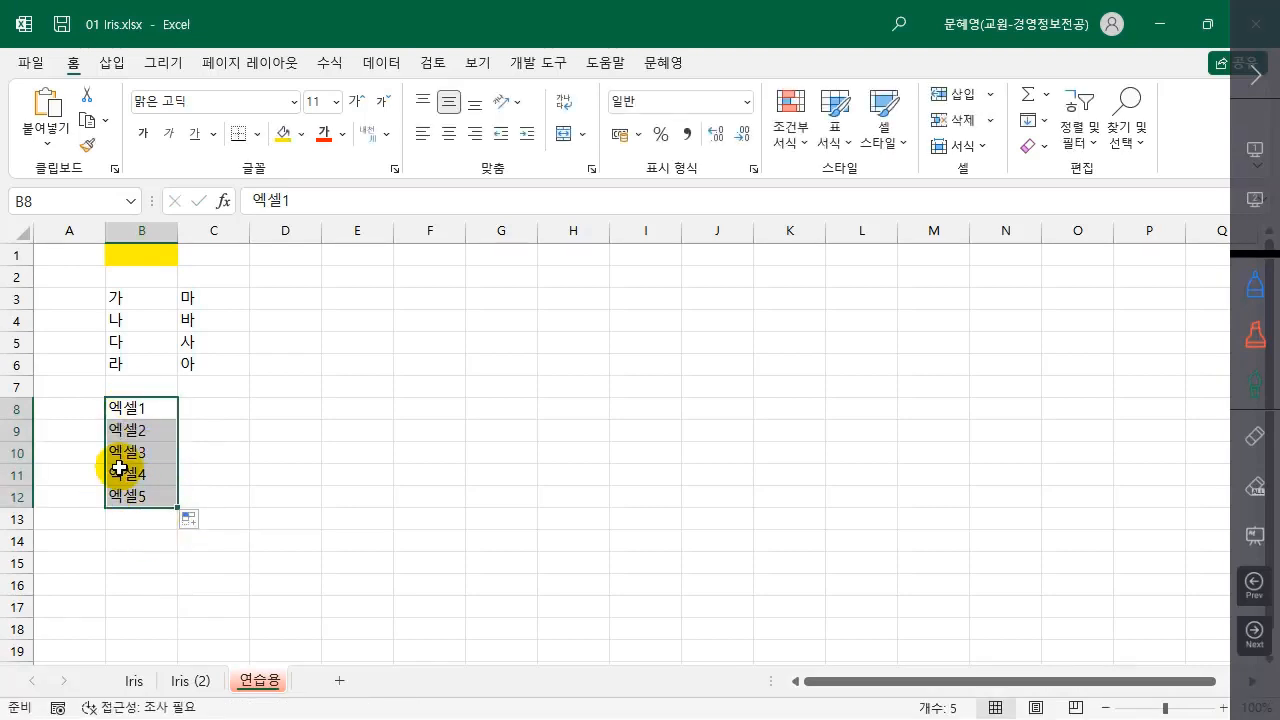
- Enter 1 in C8, autofill it down to C12, and set the fill option to 연속 데이터 채우기
click(232, 413)
text(1)
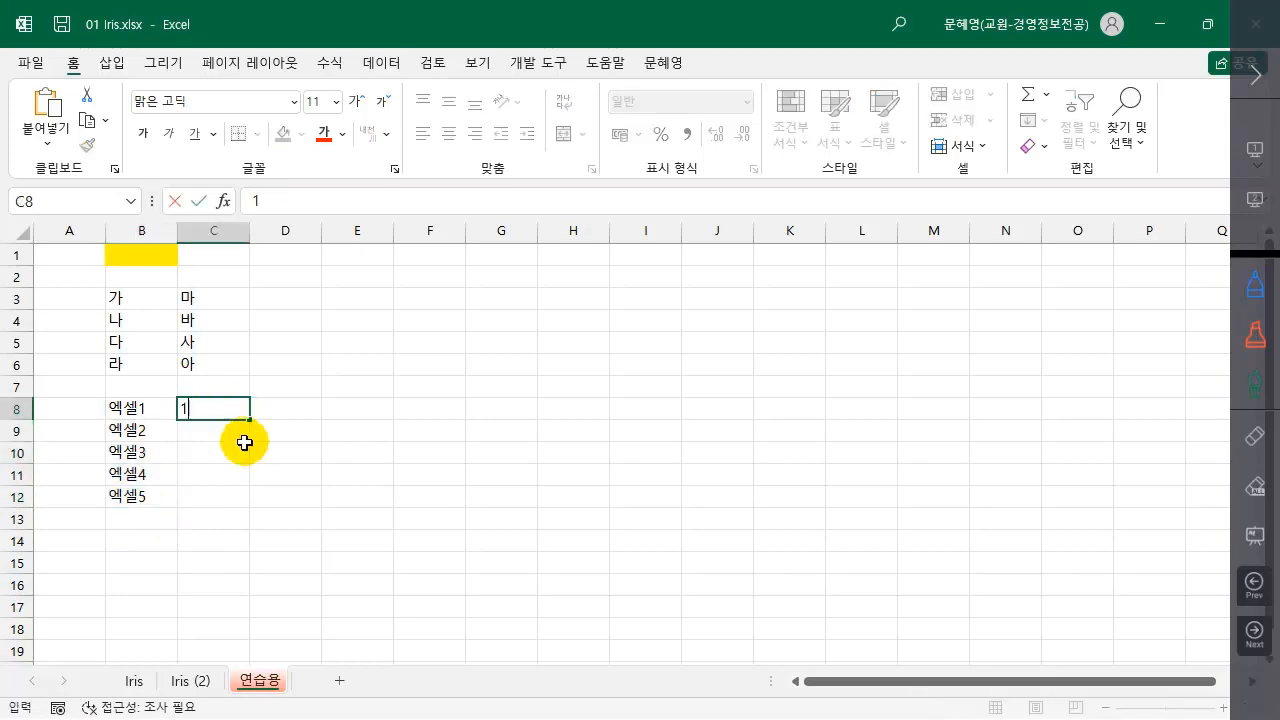
drag(249, 417, 245, 511)
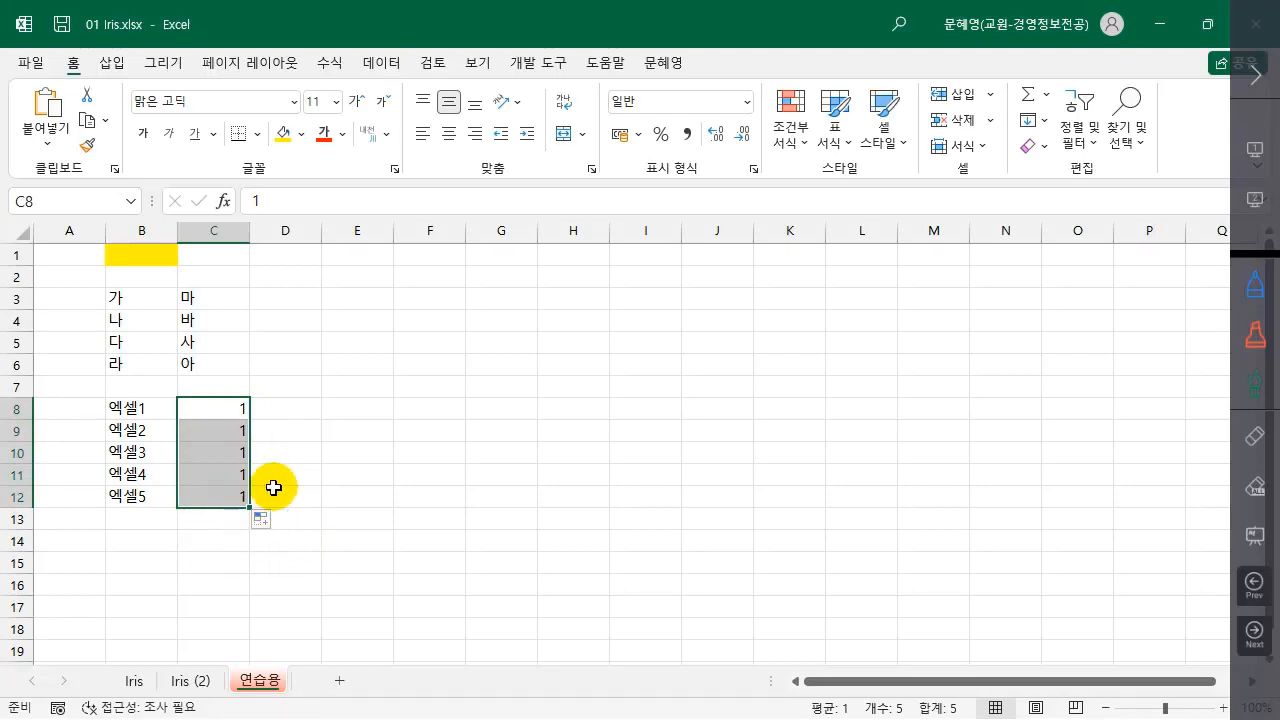
click(268, 517)
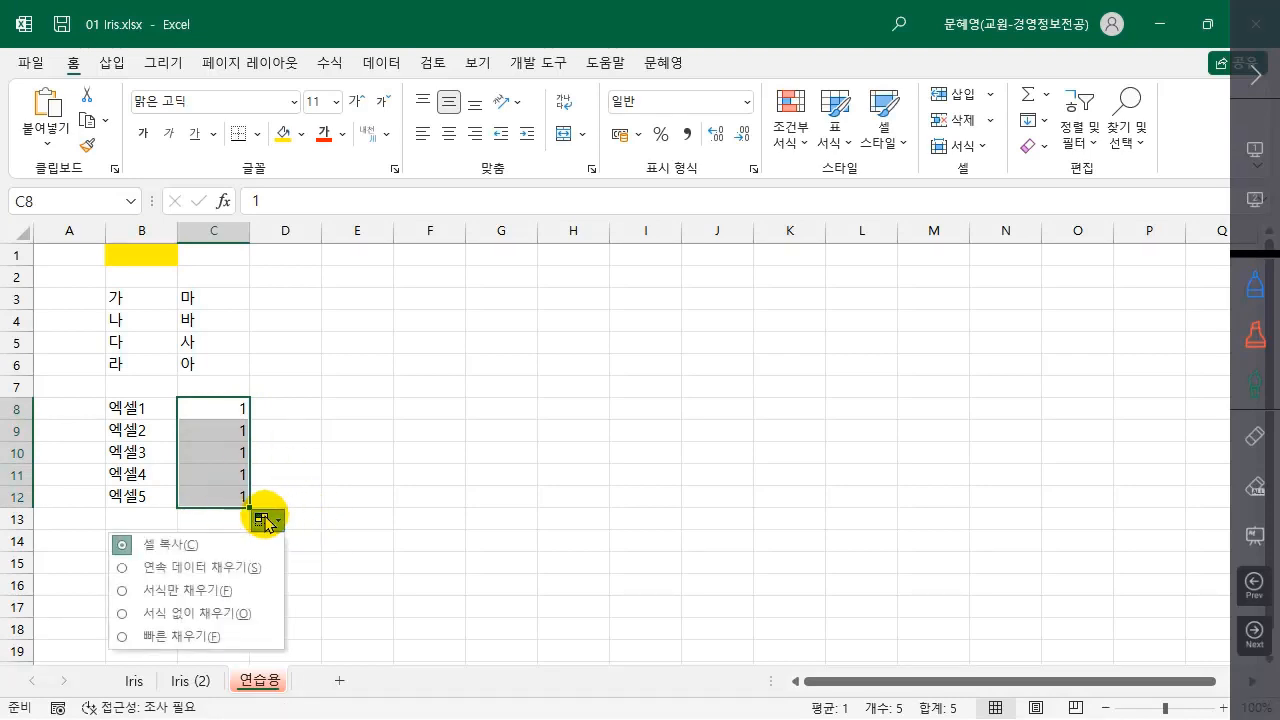
click(221, 569)
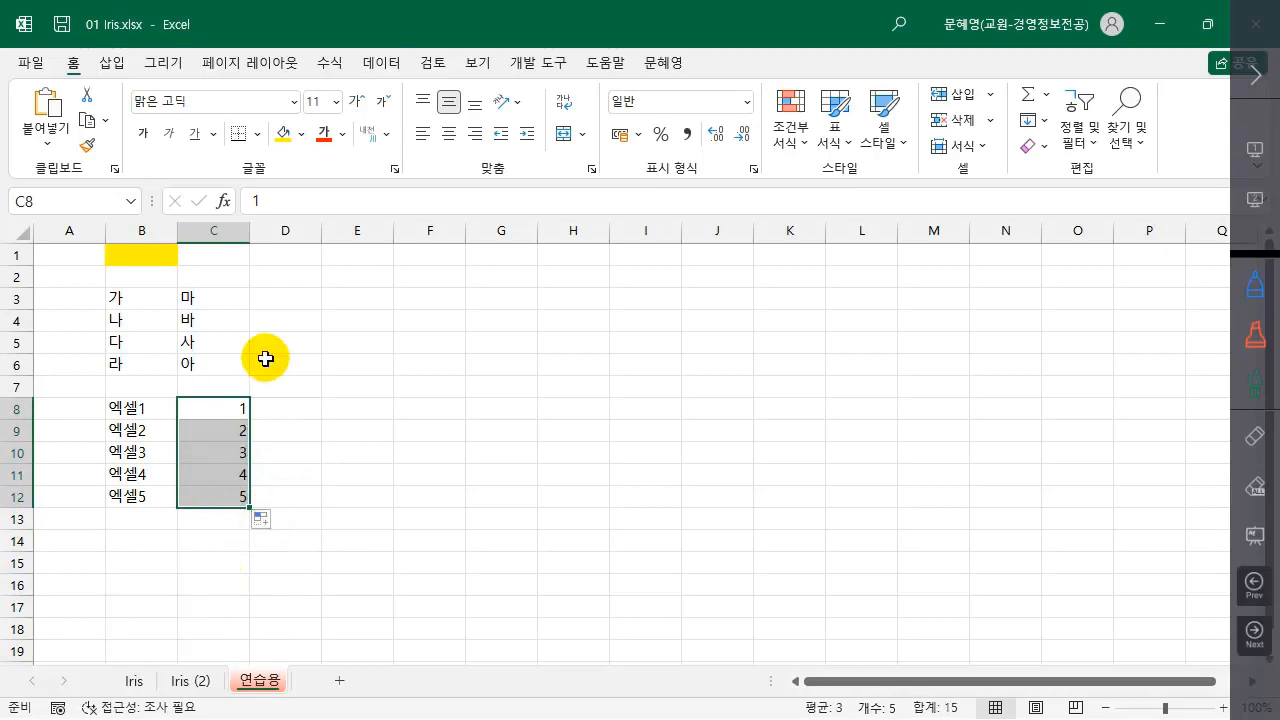
- Enter the weekday 월 in D8 and autofill it down to D12
click(297, 409)
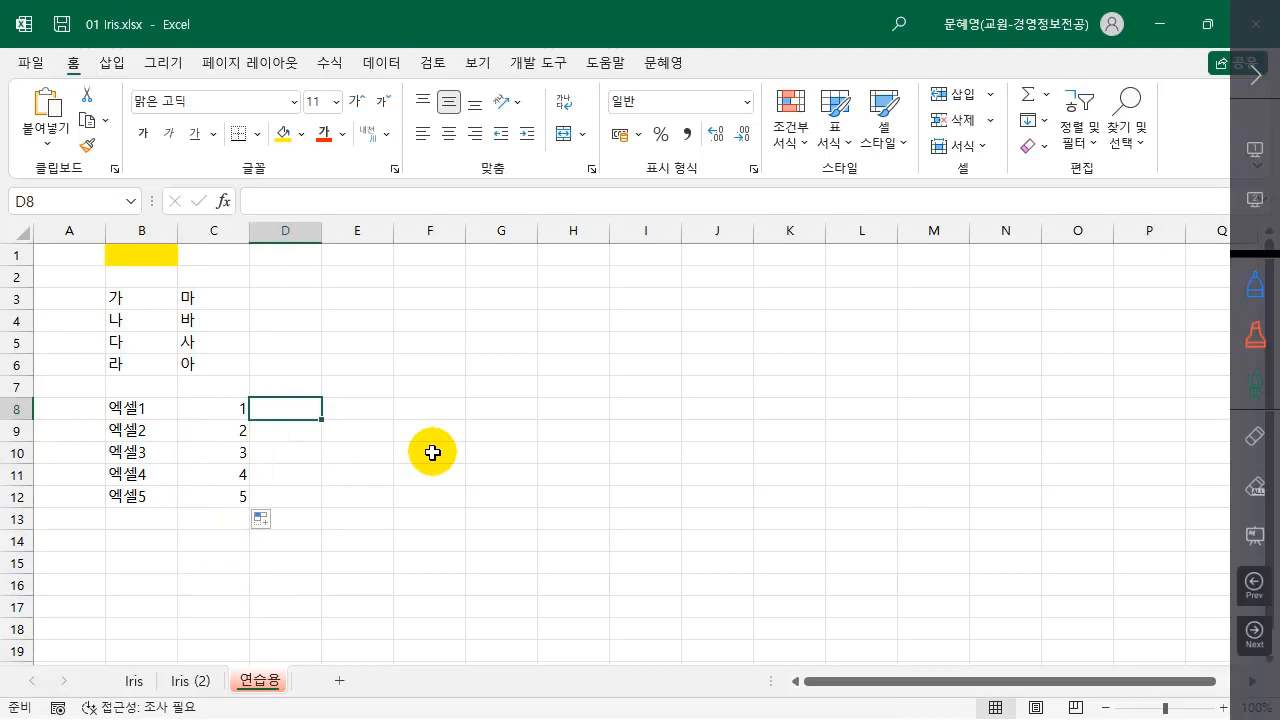
text(우)
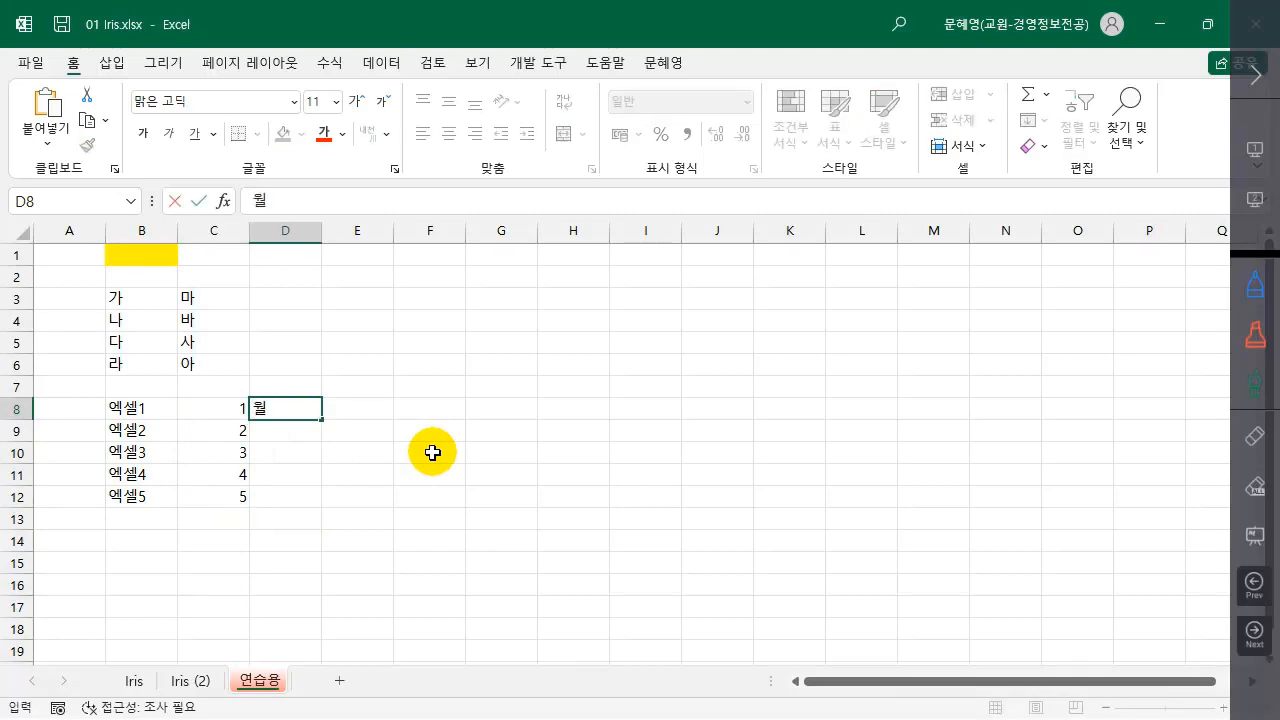
drag(321, 420, 318, 506)
- Enter the date 2025-01-01 in E8 and autofill it down to E12
click(368, 408)
text(2025-1)
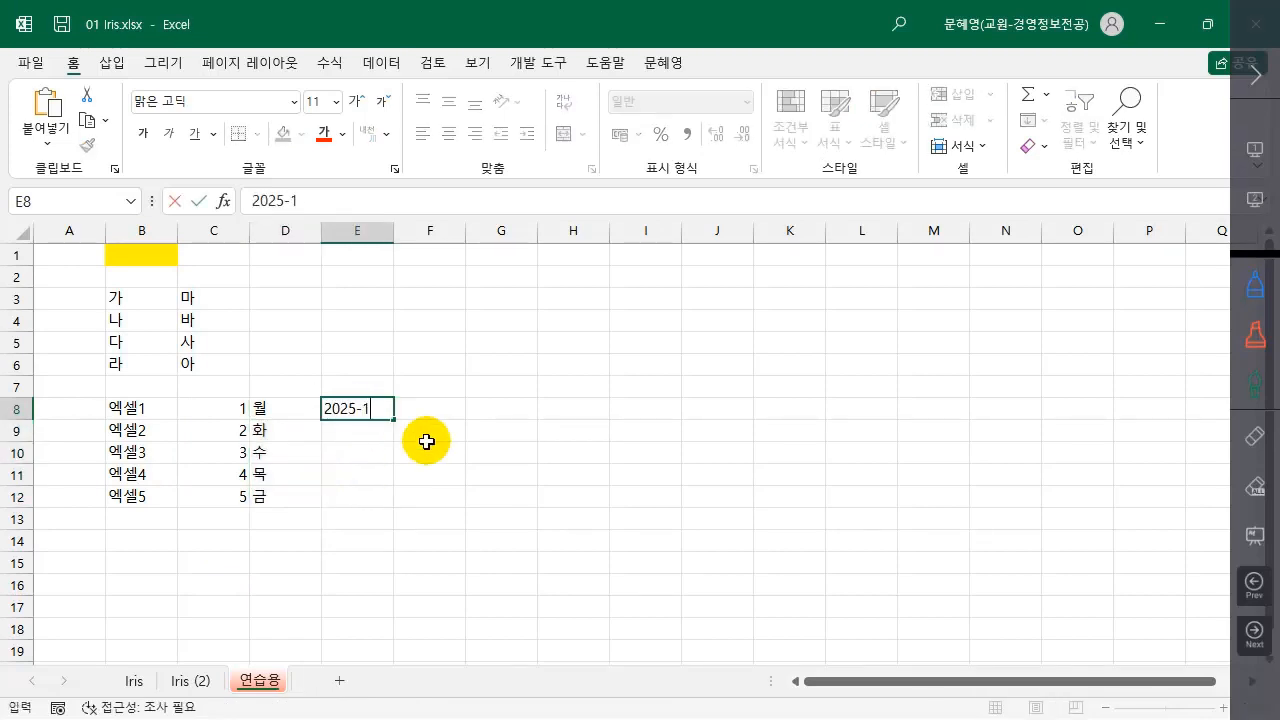
drag(395, 418, 388, 505)
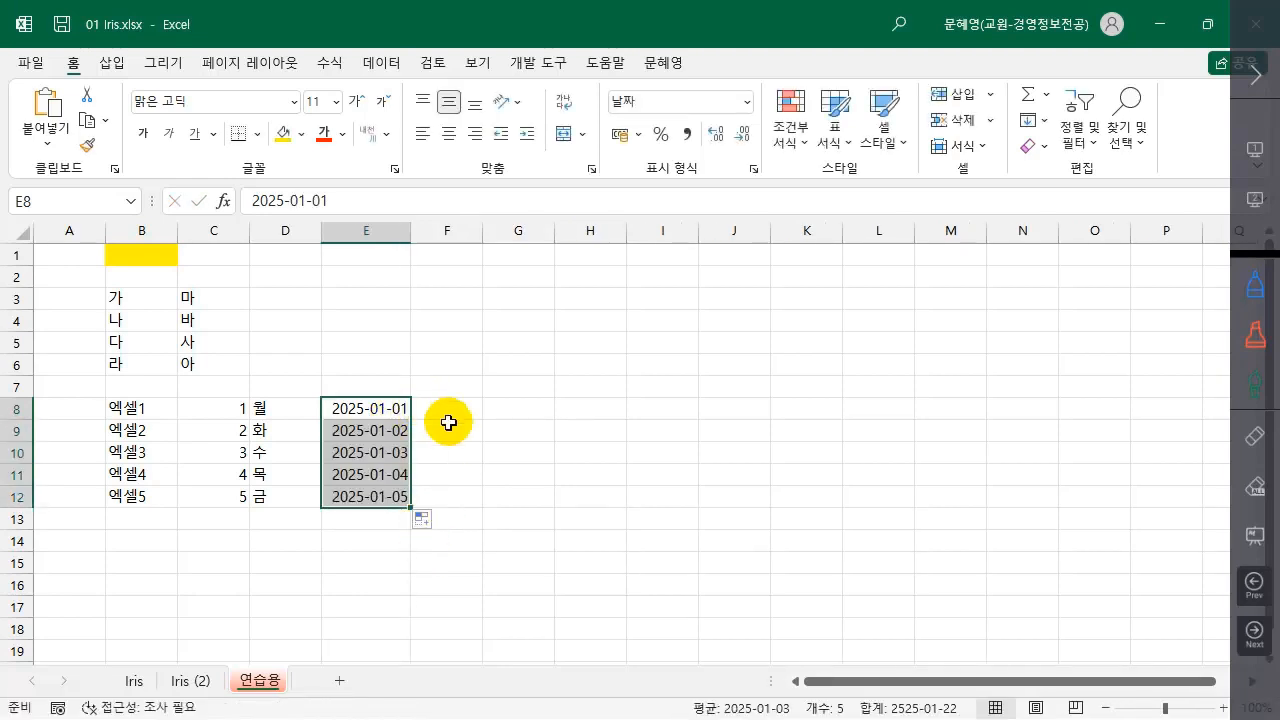
- Enter the time 2:30 in F8 and autofill it down to F12
click(448, 405)
key(ctrl+semicolon)
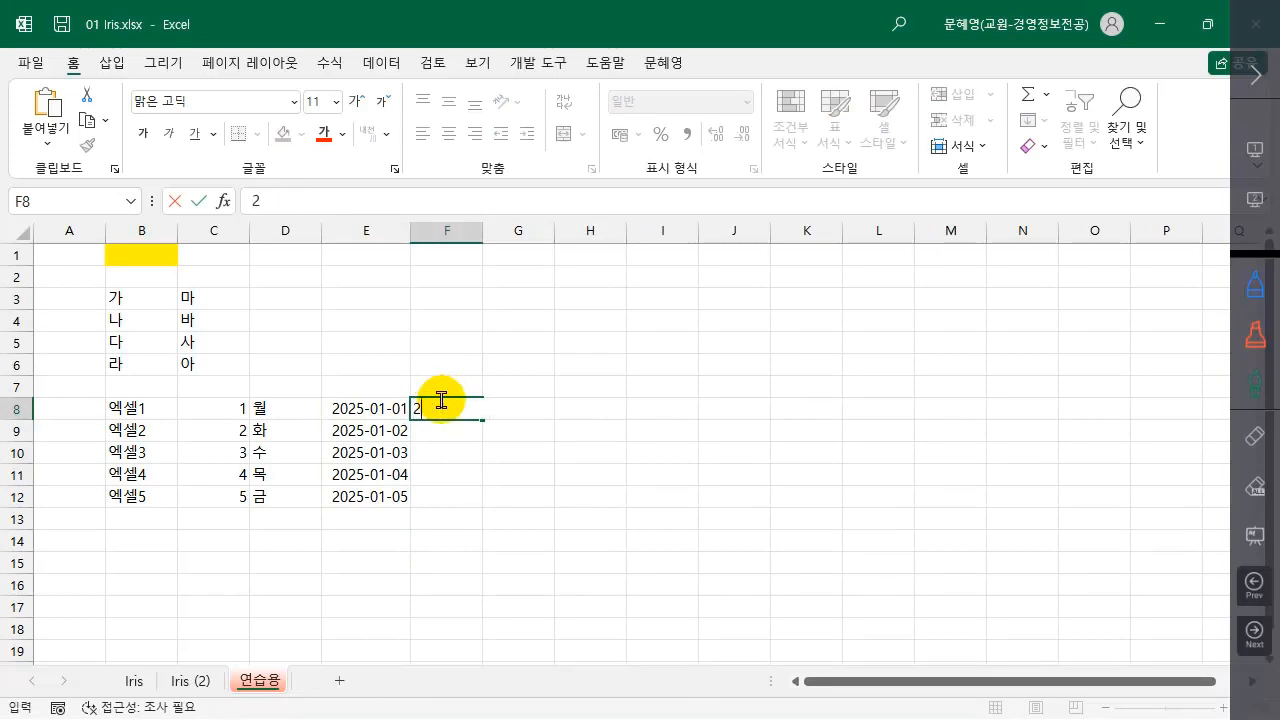
text(2:30)
key(Return)
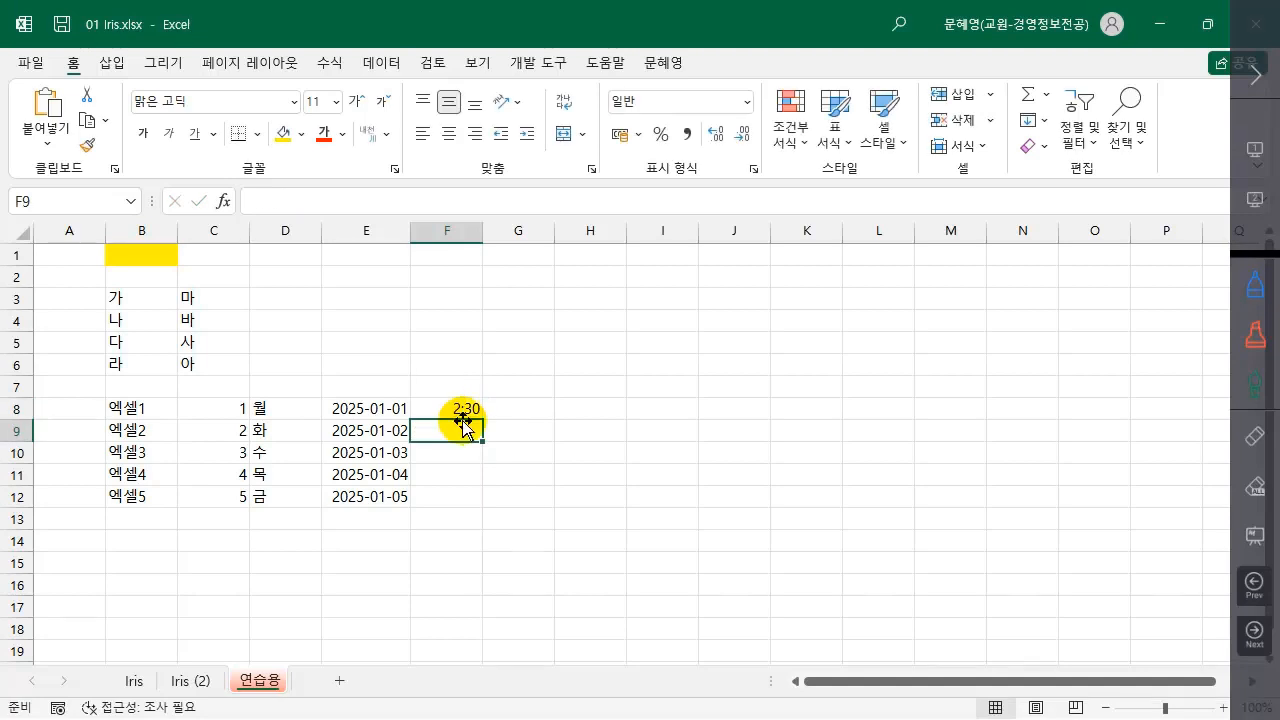
click(468, 412)
drag(483, 416, 483, 416)
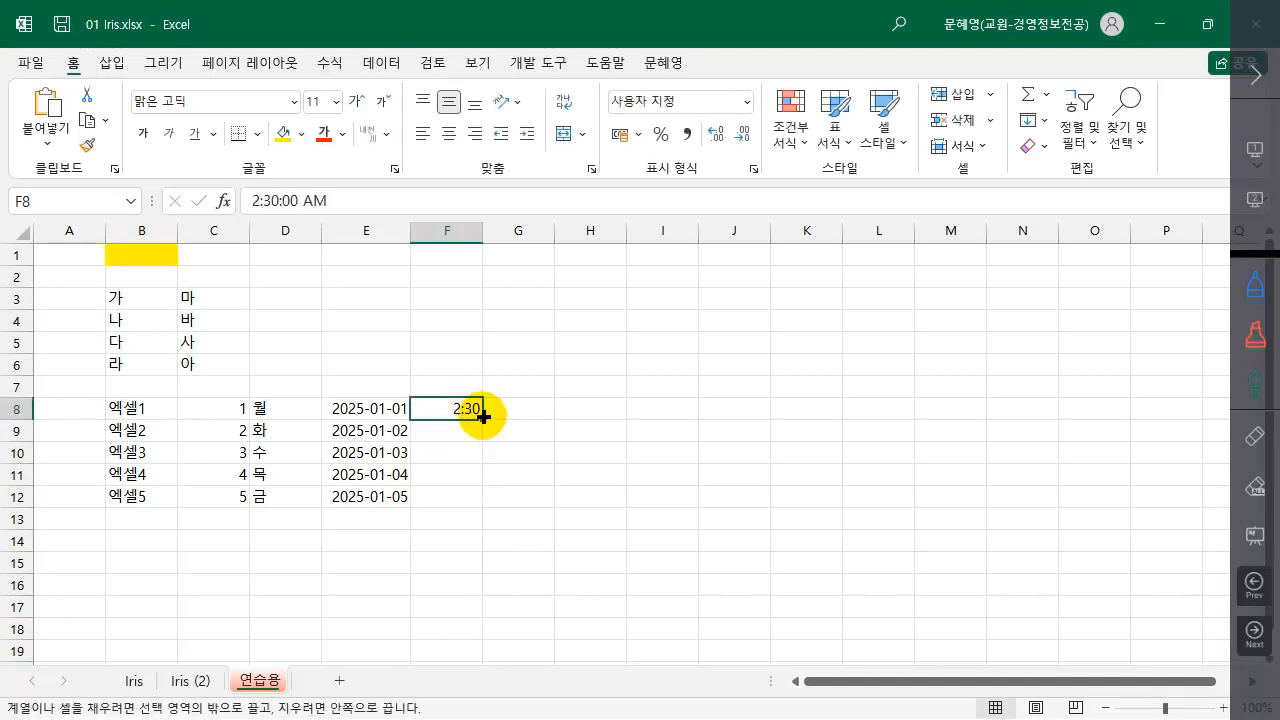
drag(483, 416, 472, 508)
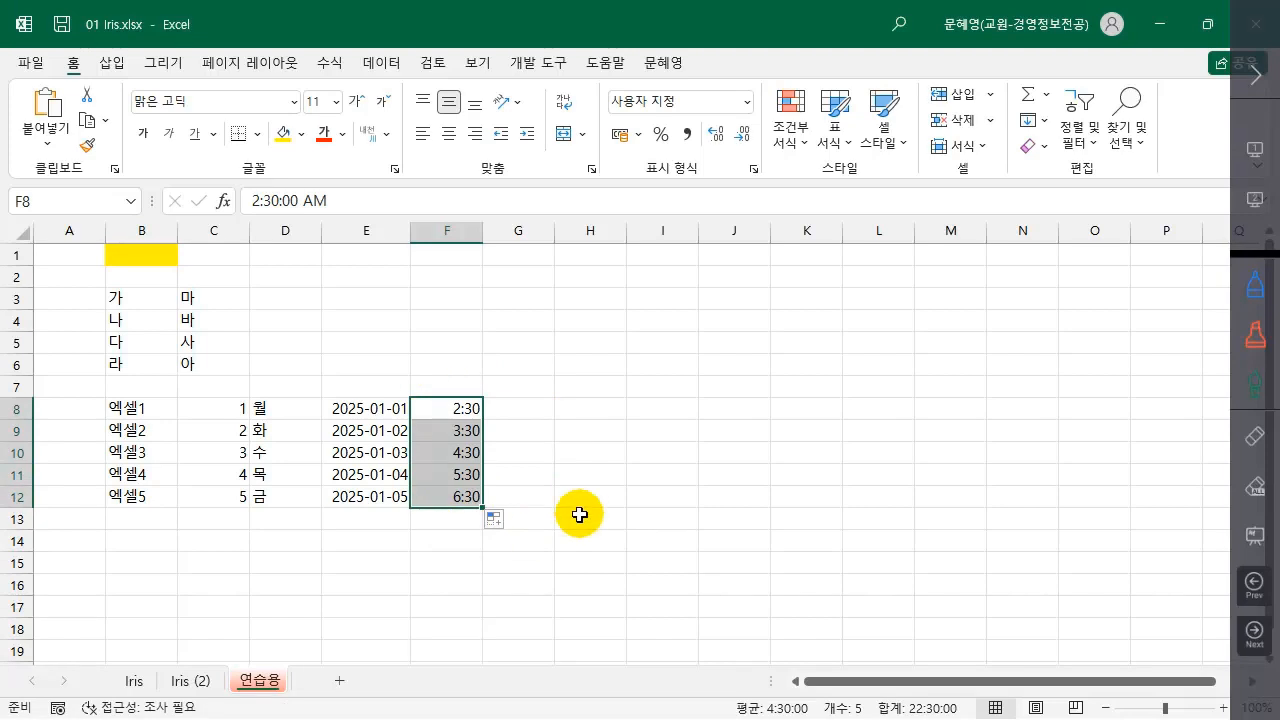
- Enter the text 컴퓨터 in G8 and autofill it down to G12
click(590, 436)
key(Up)
key(Left)
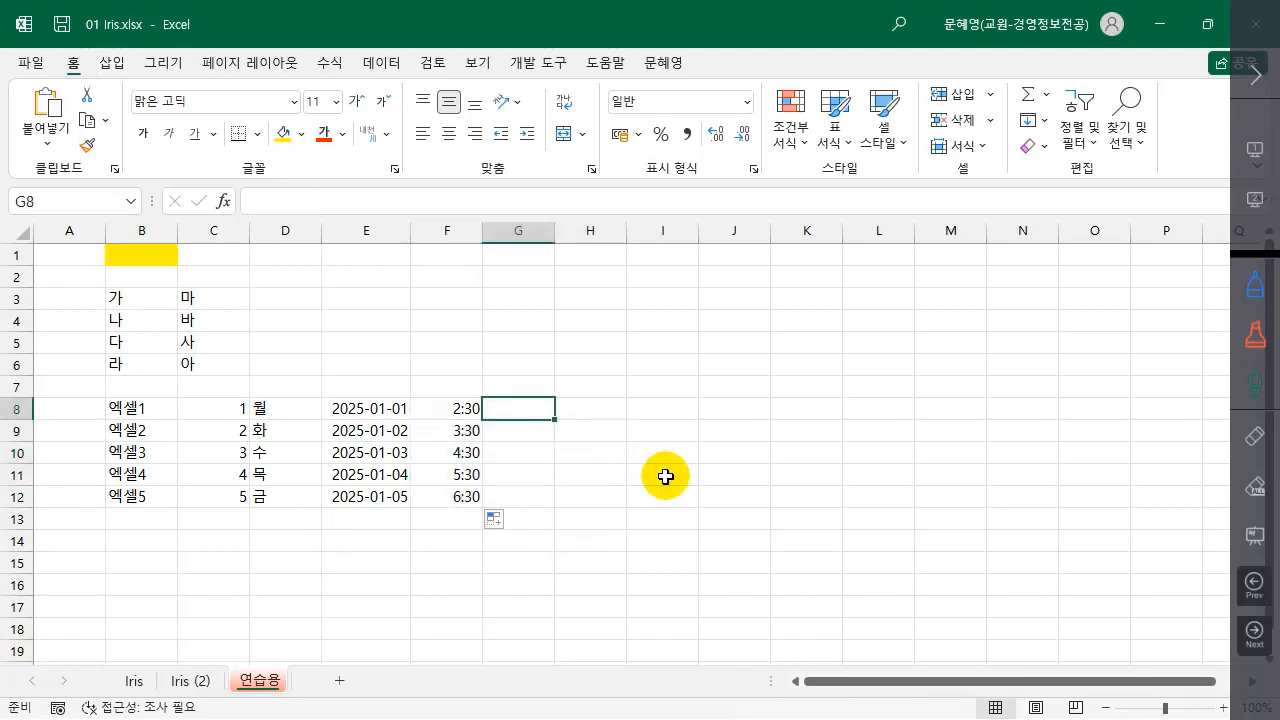
text(ㅋ)
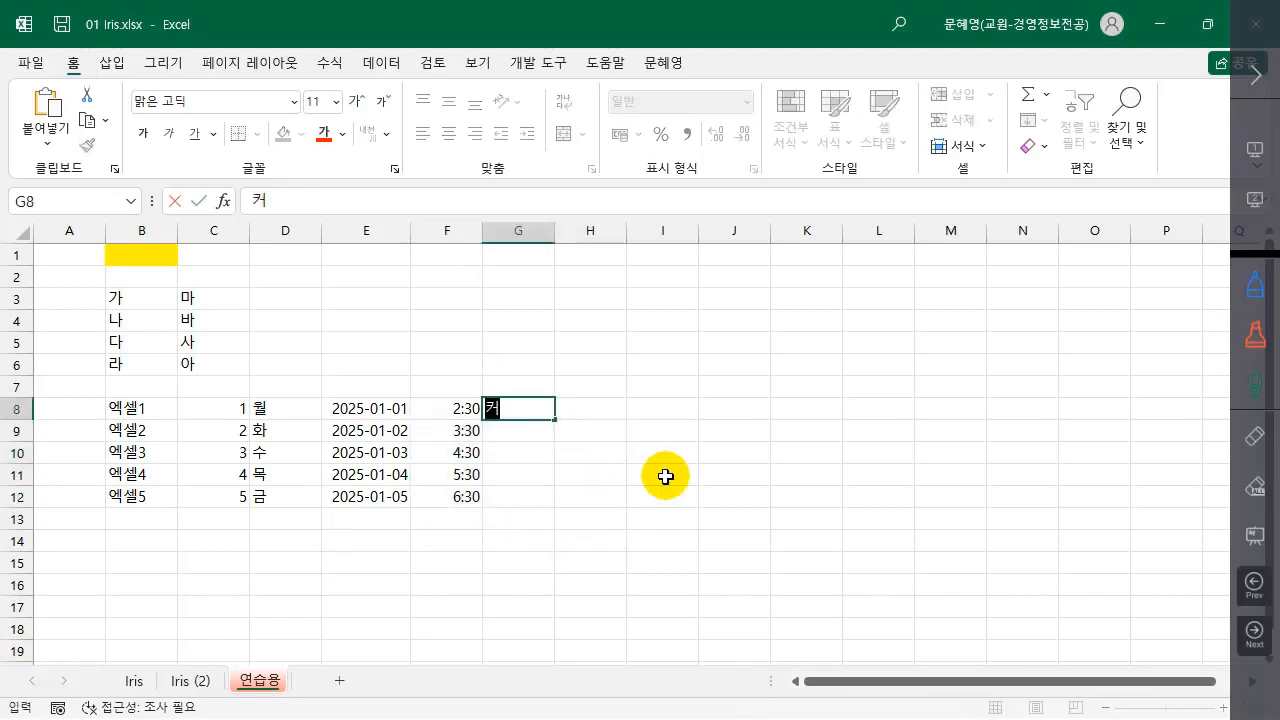
key(Return)
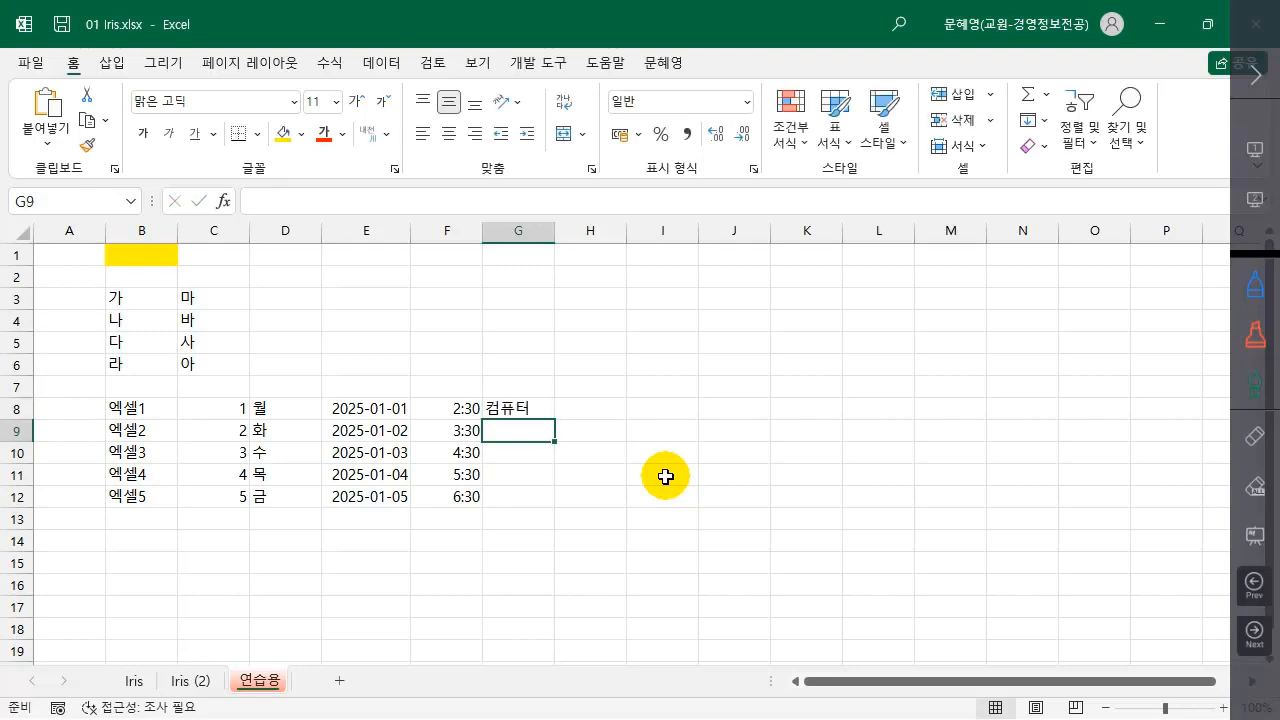
click(537, 405)
drag(554, 419, 543, 505)
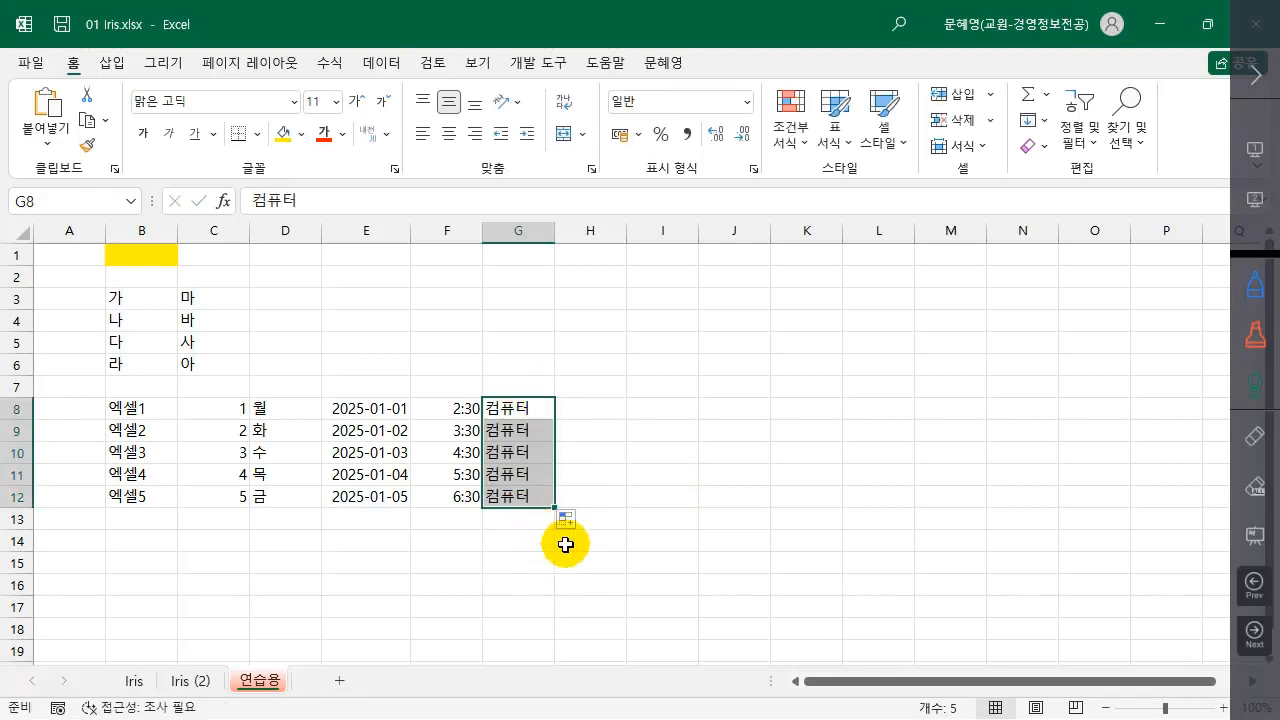
- Enter the numbers 10 in H8 and 15 in H9
click(598, 412)
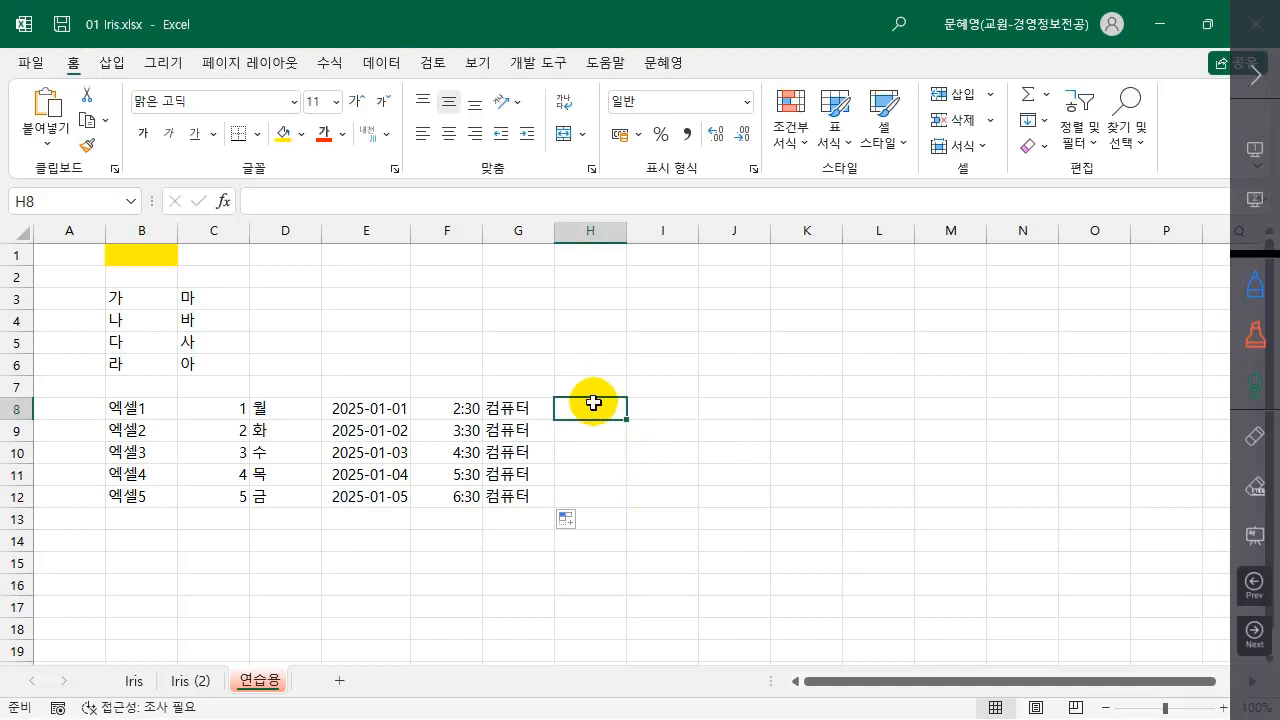
text(10)
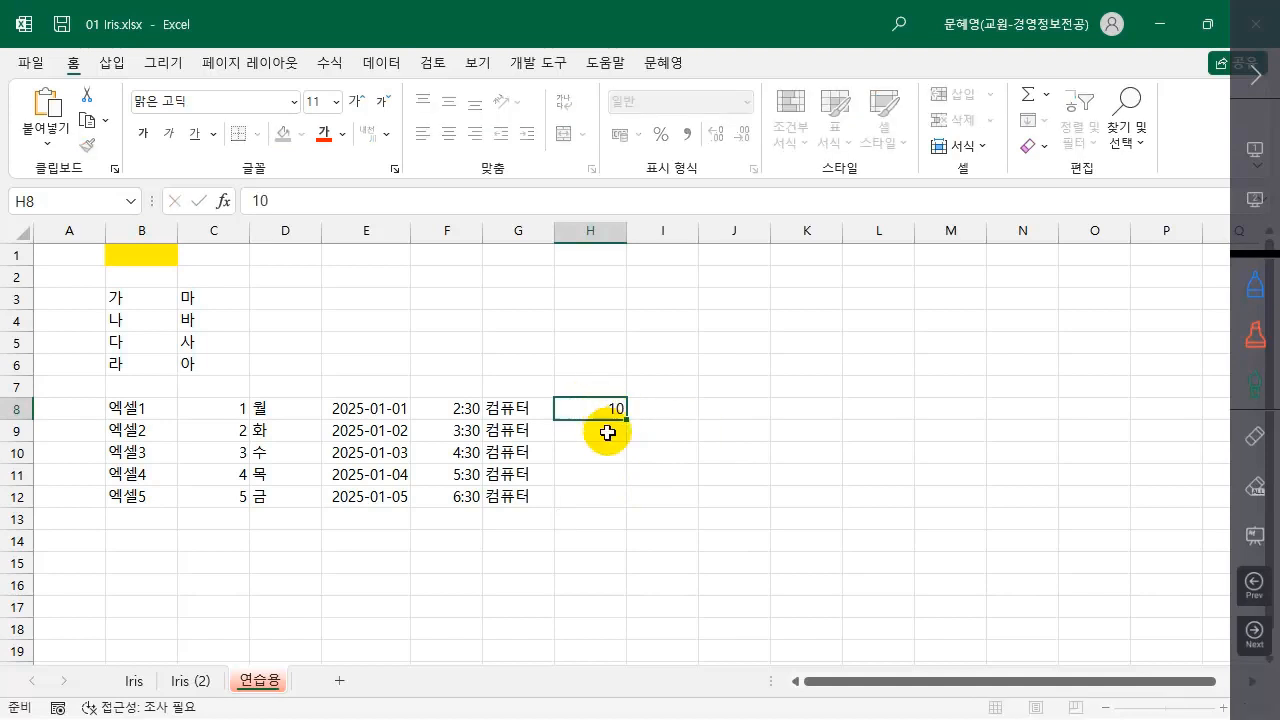
key(Return)
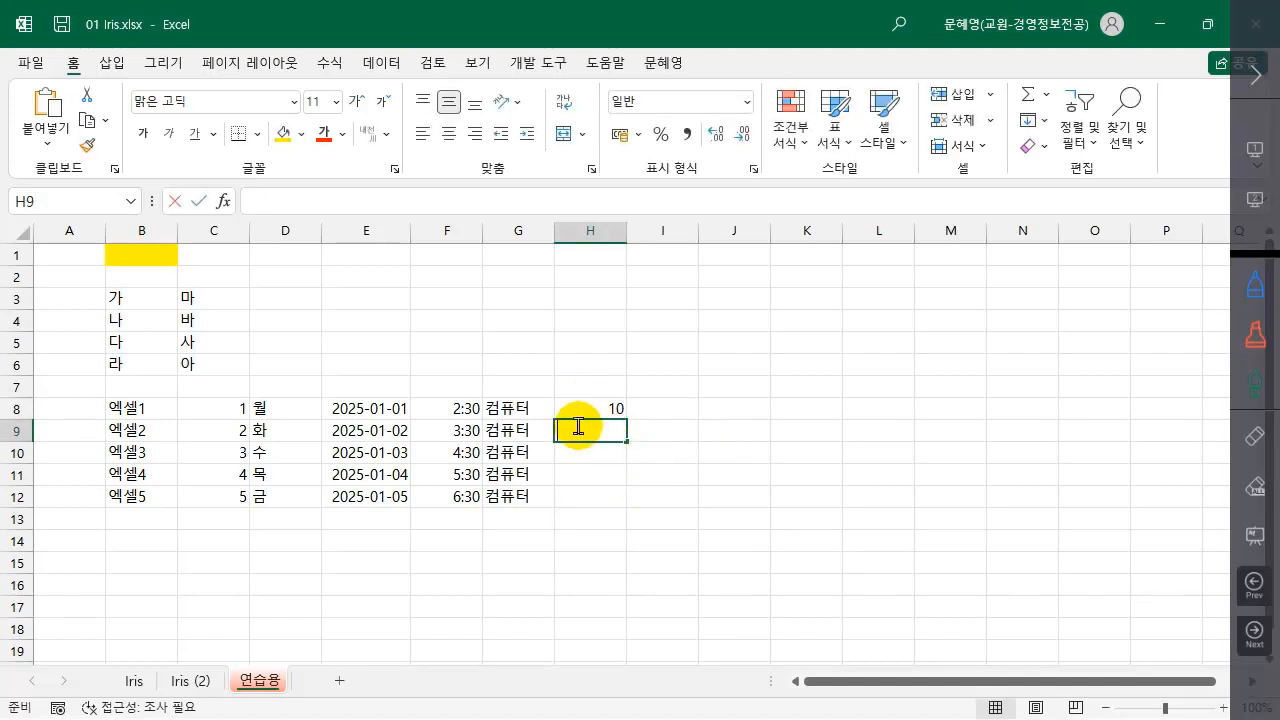
text(15)
key(Return)
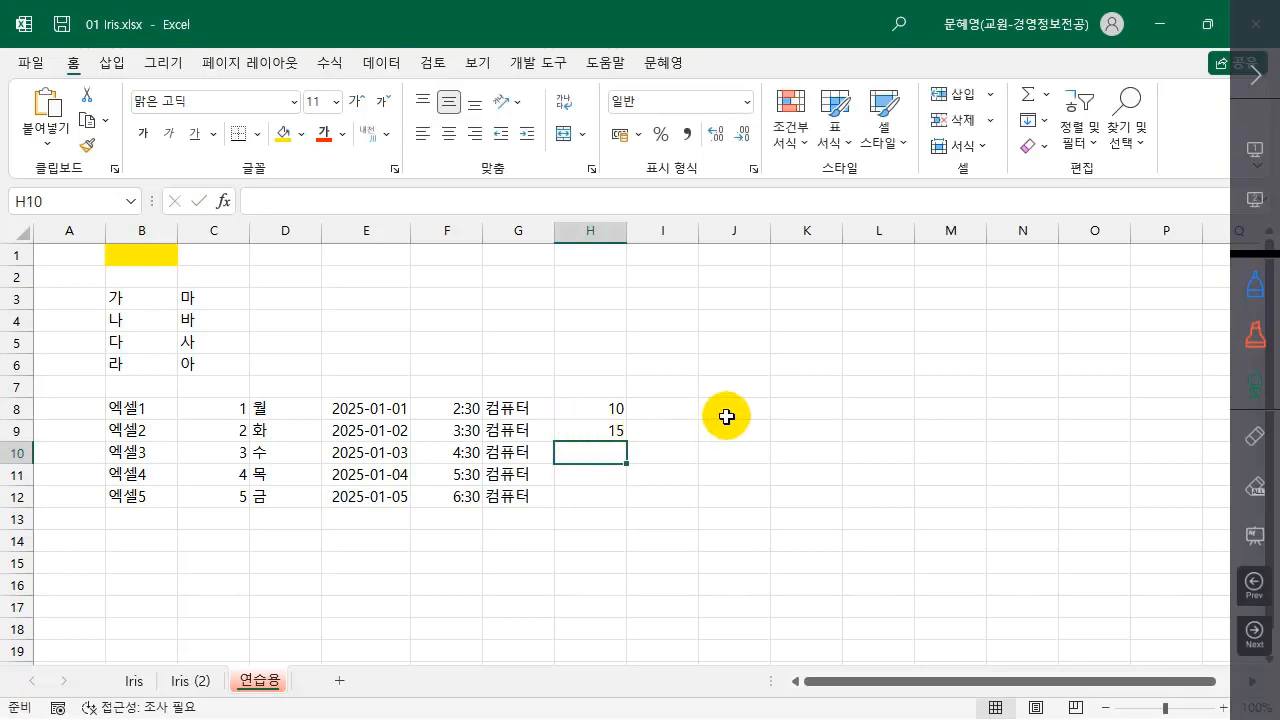
- Autofill the H8:H9 number series down to H12, and enter the numbers 10 in I8 and 5 in I9
drag(590, 408, 615, 505)
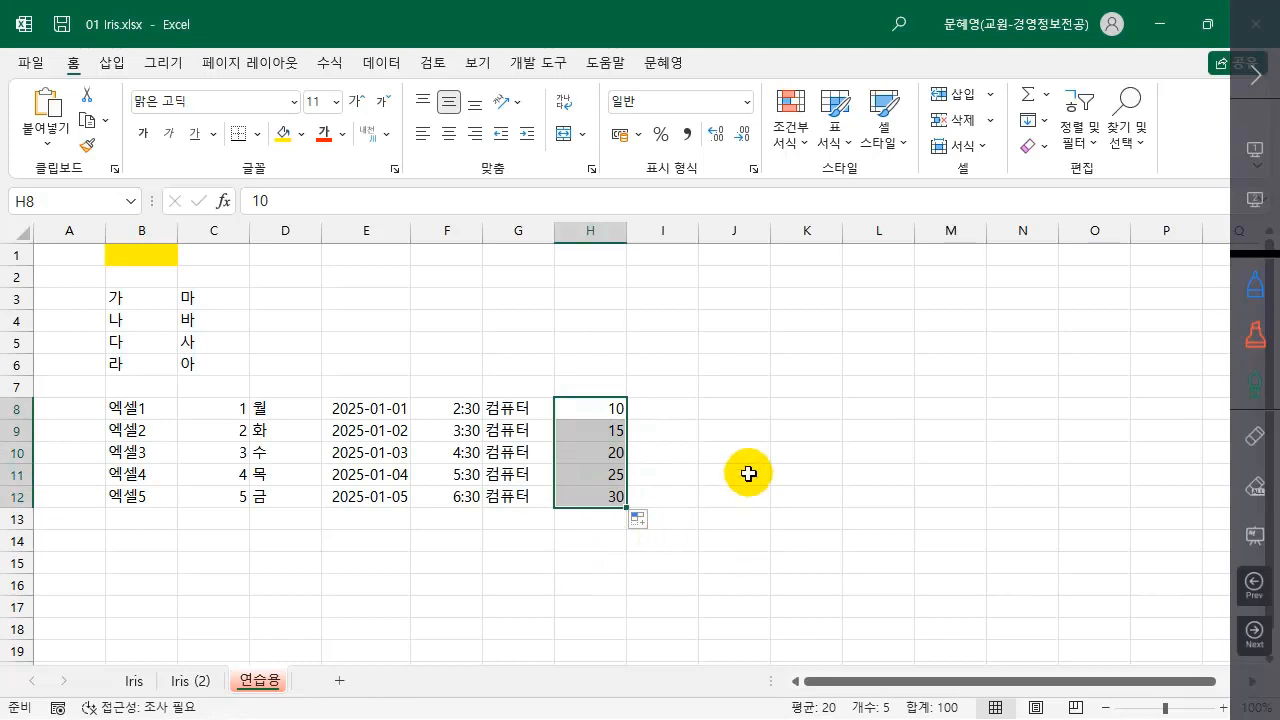
click(665, 408)
text(10)
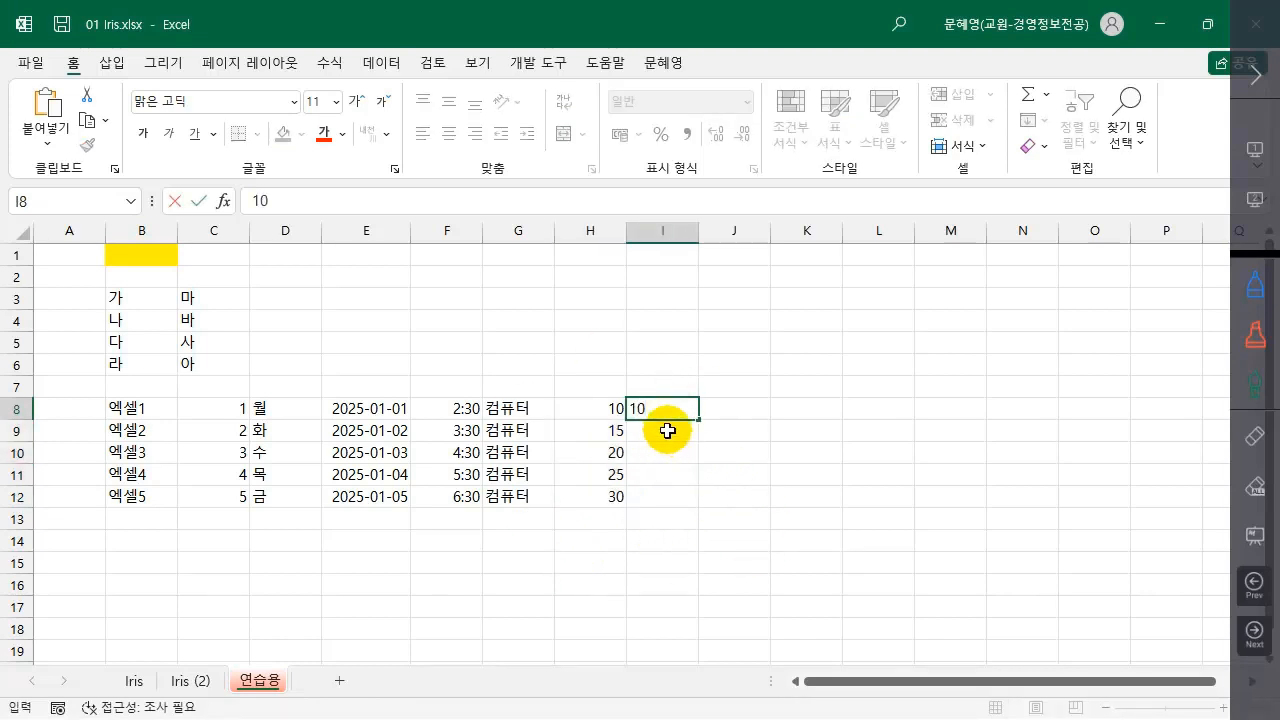
key(Return)
text(-5)
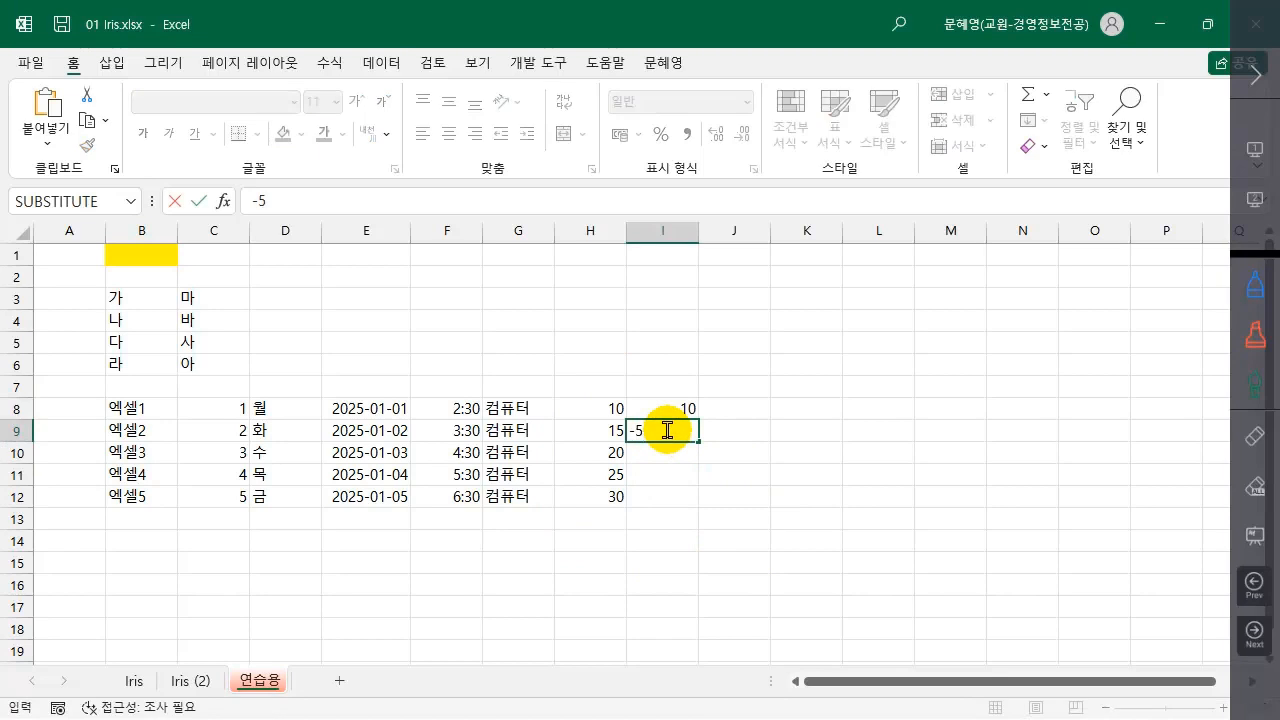
key(Escape)
text(5)
key(Return)
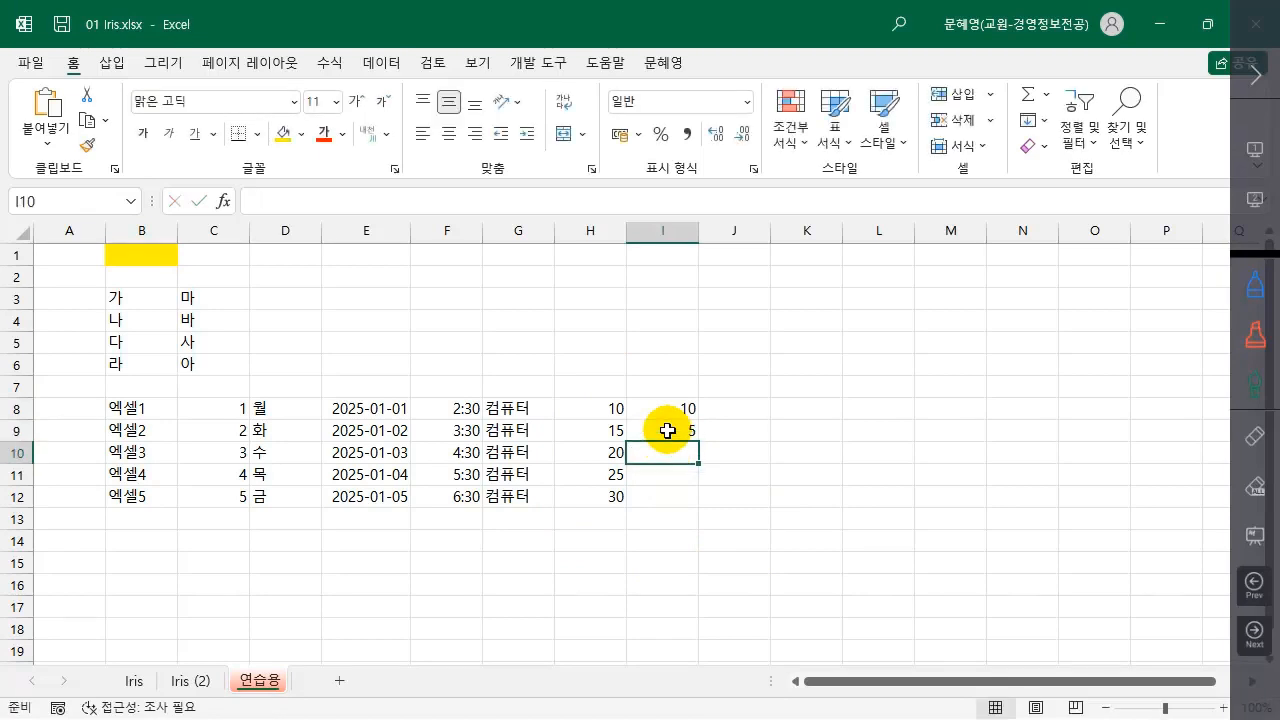
- Autofill the decreasing number series from I8:I9 down to I13 and deselect the filled range
drag(680, 406, 677, 433)
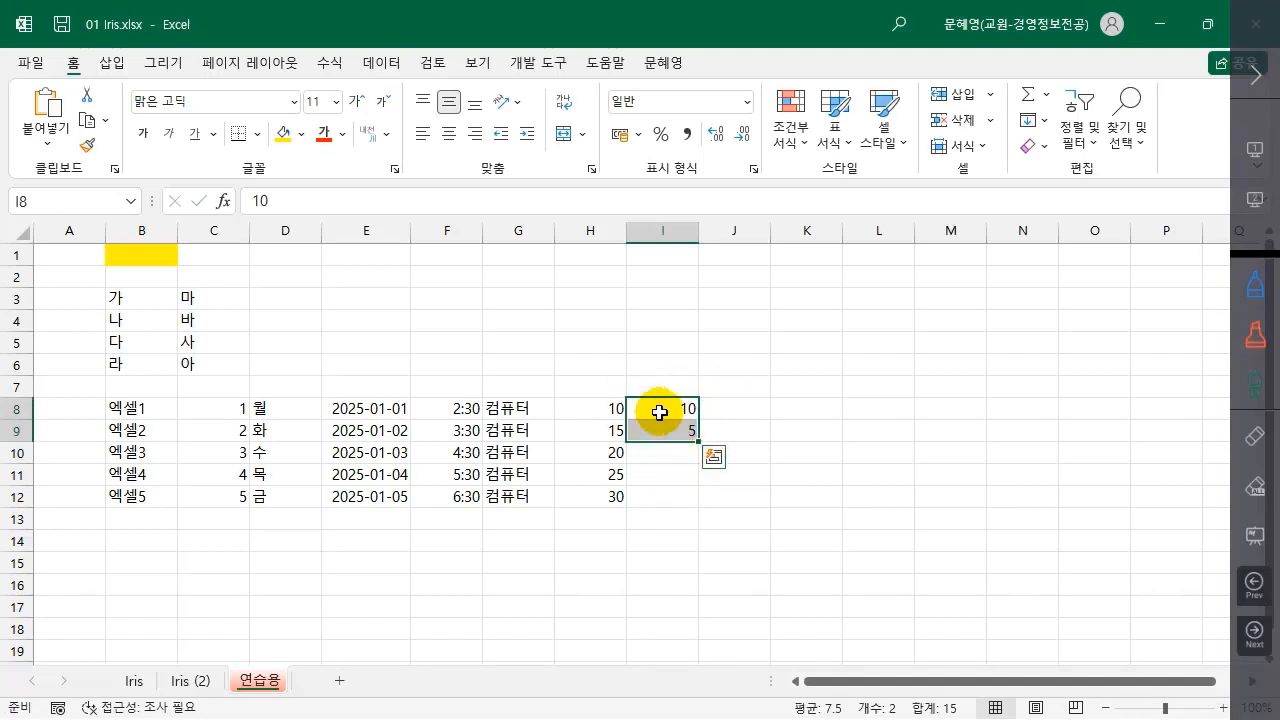
drag(697, 441, 696, 525)
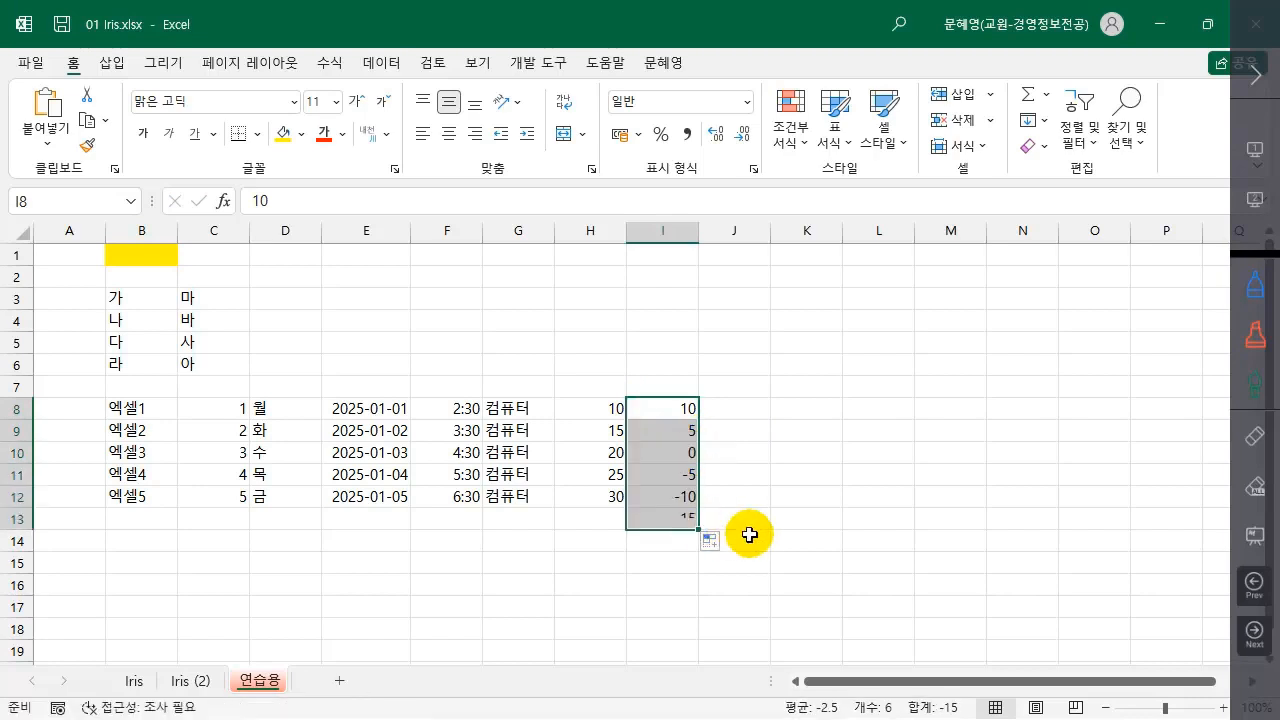
click(806, 468)
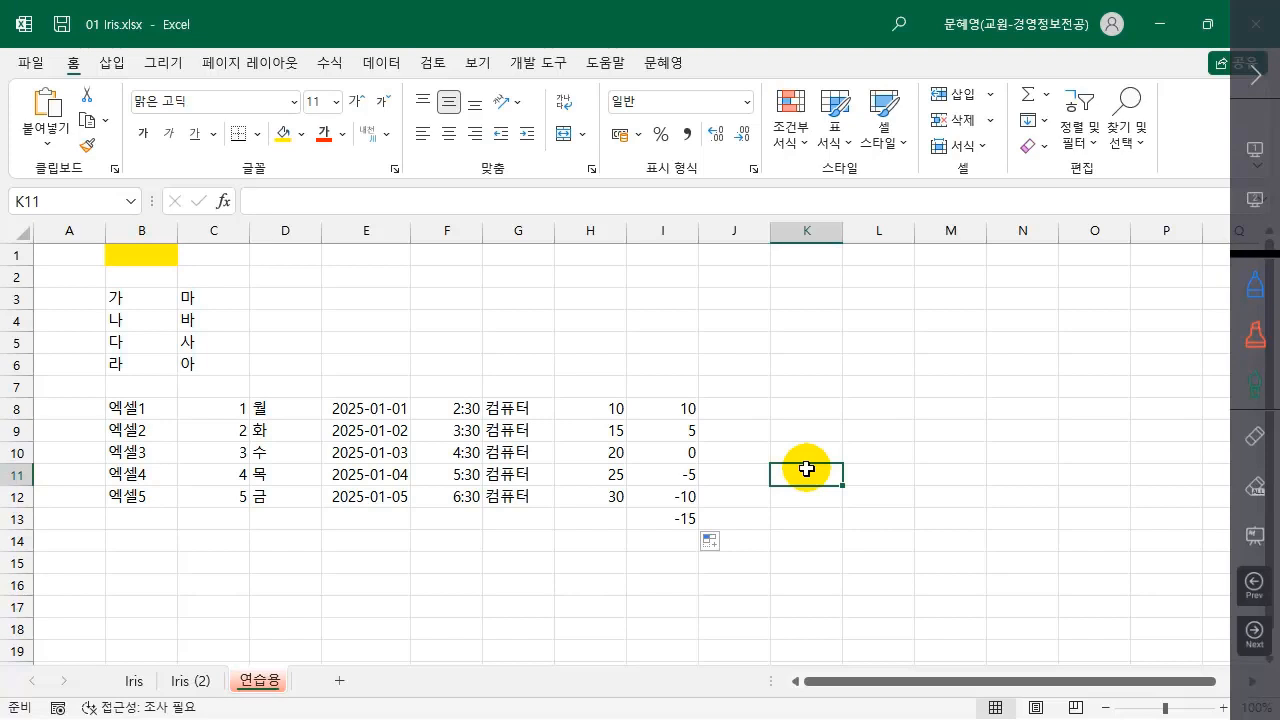
click(921, 431)
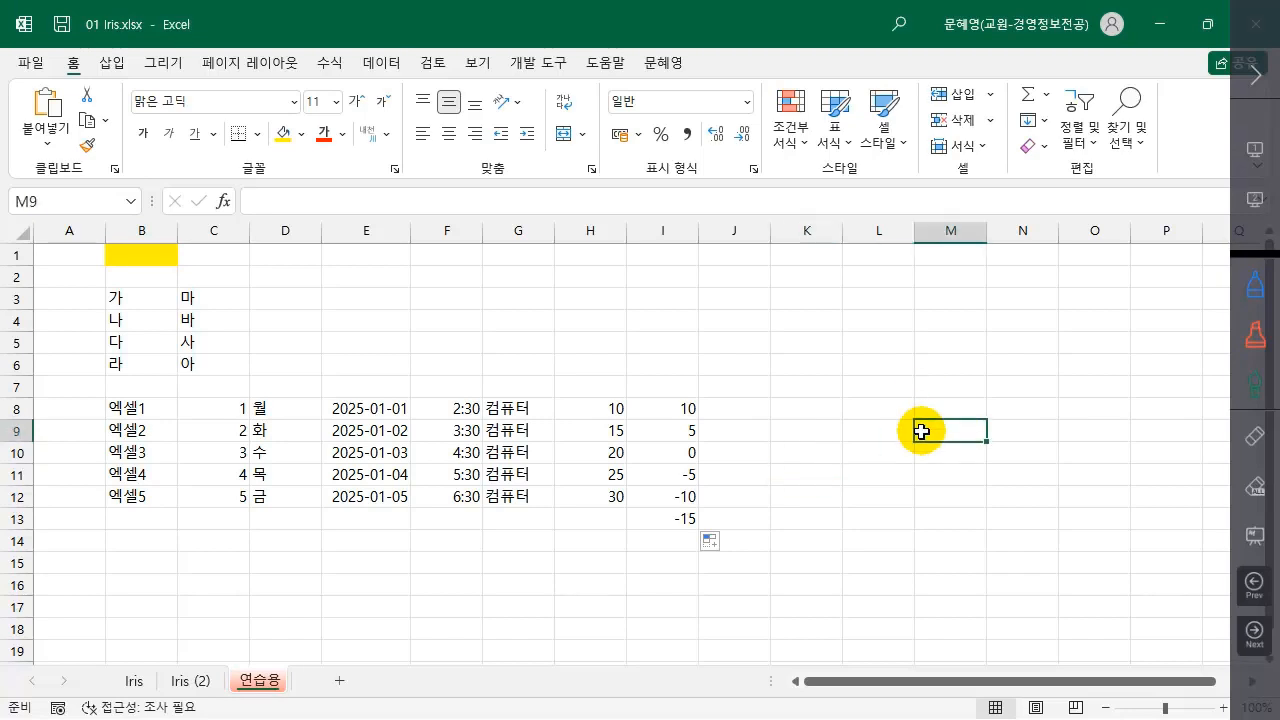